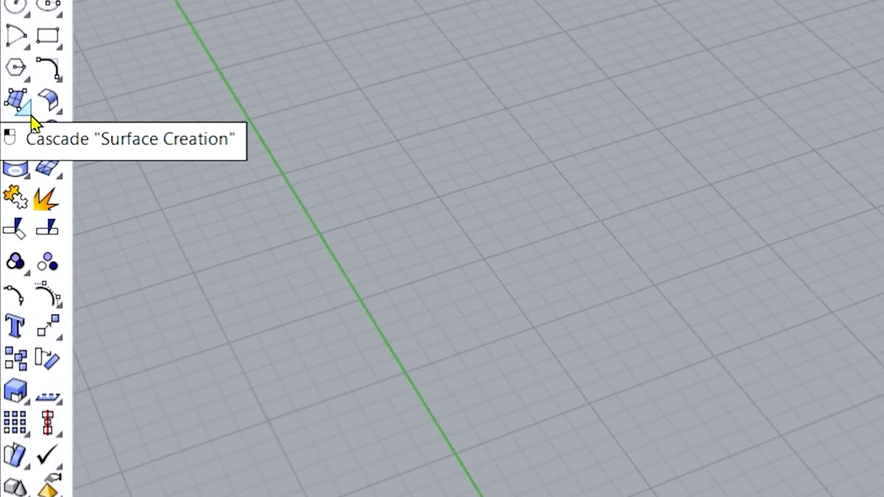
Detach the Surface Creation toolset and start the Picture command with the 002-Site Plan image
left_click(31, 118)
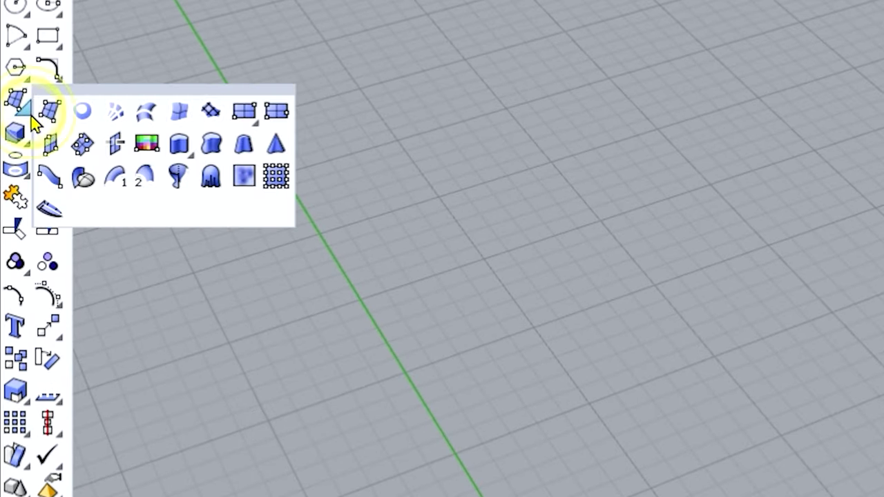
left_click_drag(119, 89, 251, 101)
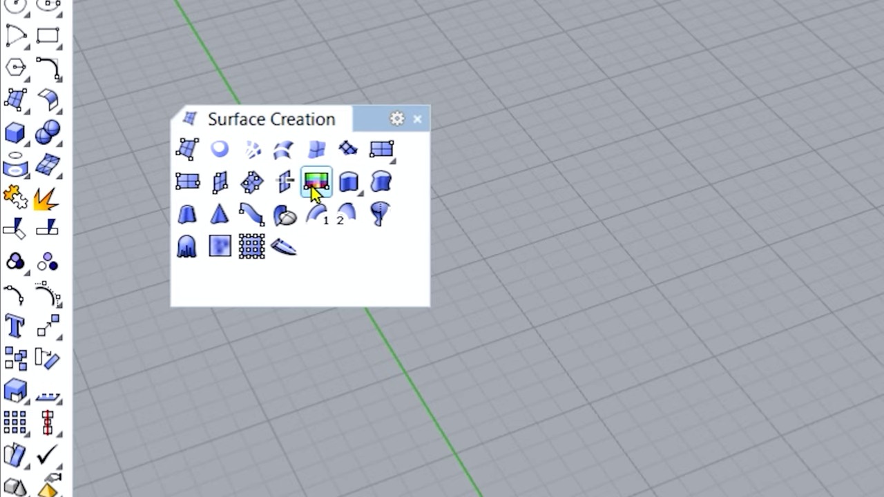
left_click(317, 189)
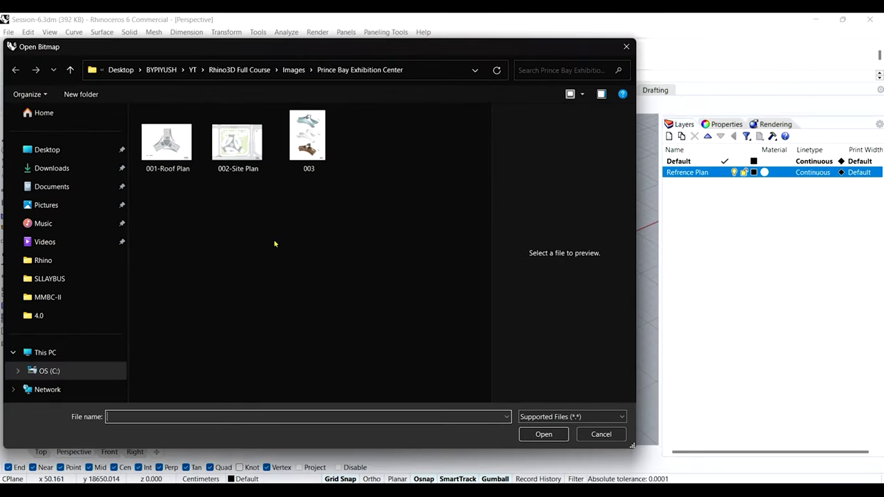
left_click(239, 156)
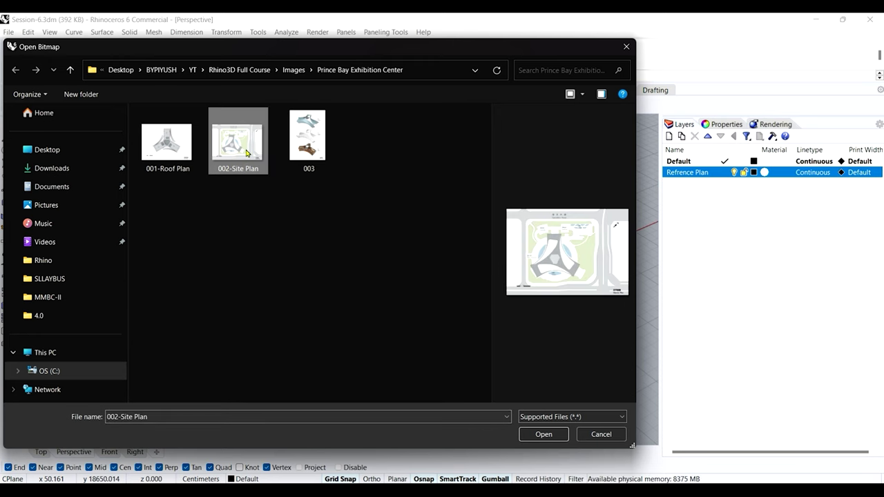
double_click(245, 152)
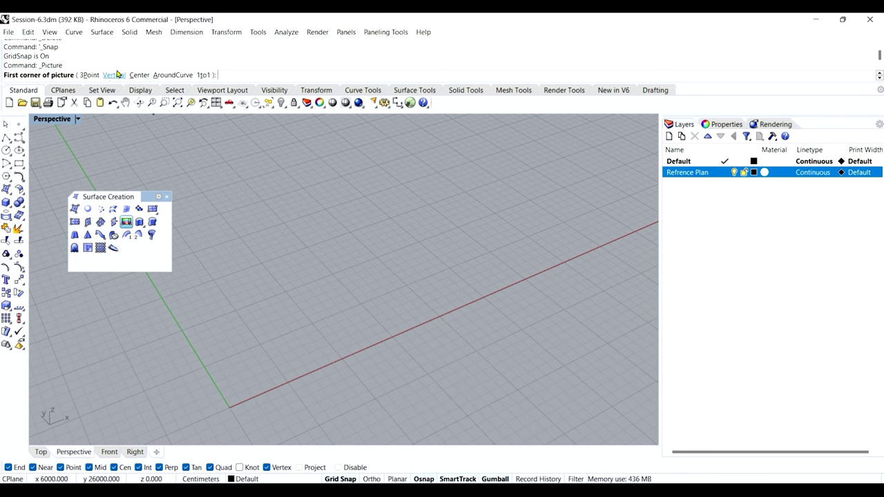
Place the site plan picture flat on the ground plane, from the origin to an opposite corner in the positive x and y directions
scroll(225, 397, "down", 3)
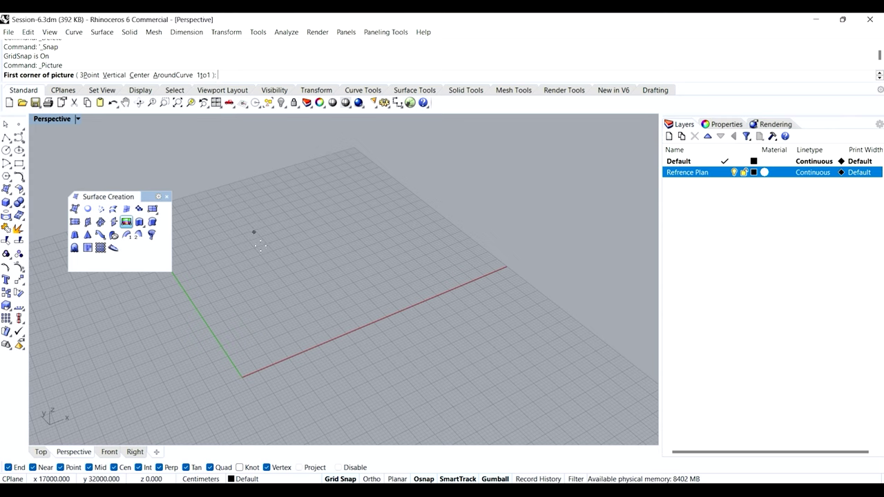
scroll(238, 373, "up", 3)
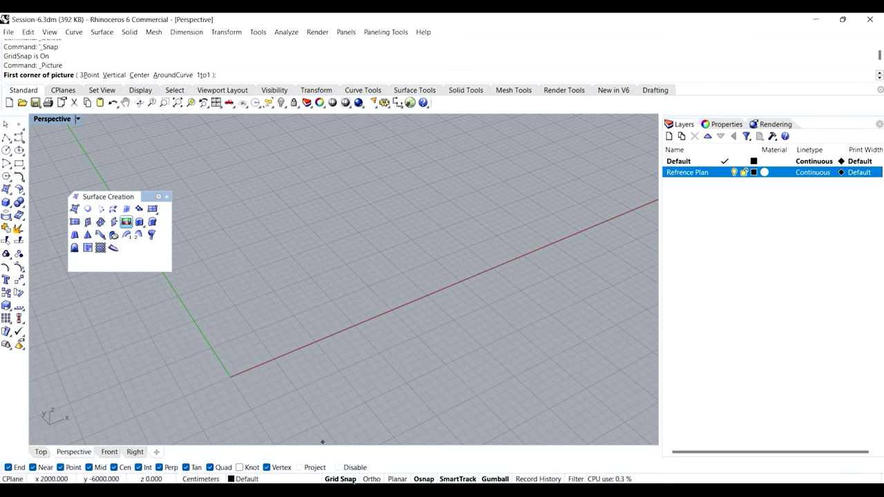
left_click(227, 376)
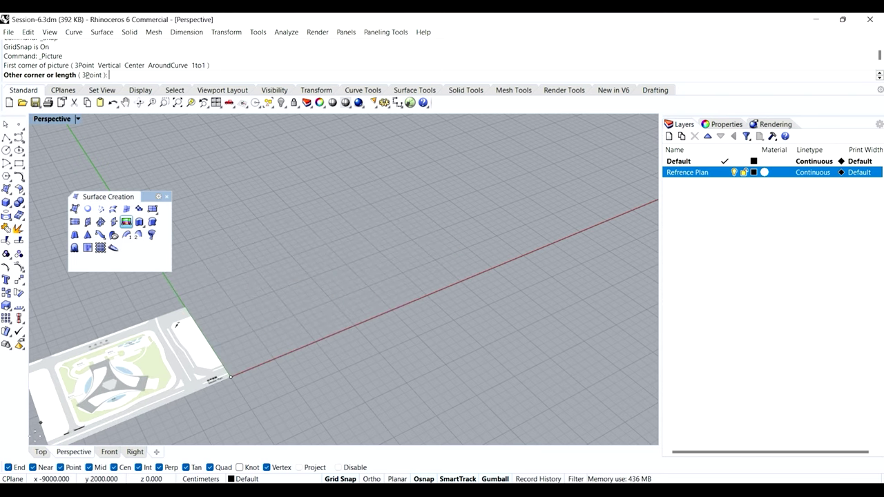
left_click(41, 453)
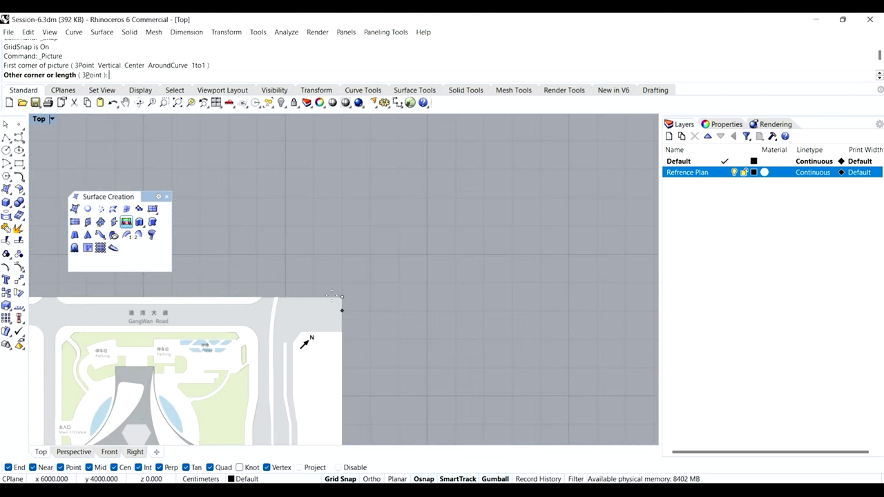
scroll(522, 194, "down", 3)
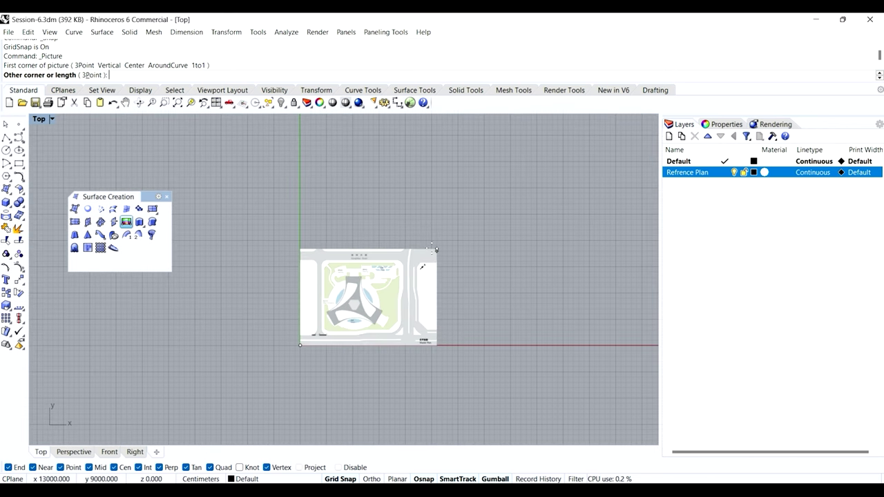
left_click(532, 184)
key("ctrl+shift+e")
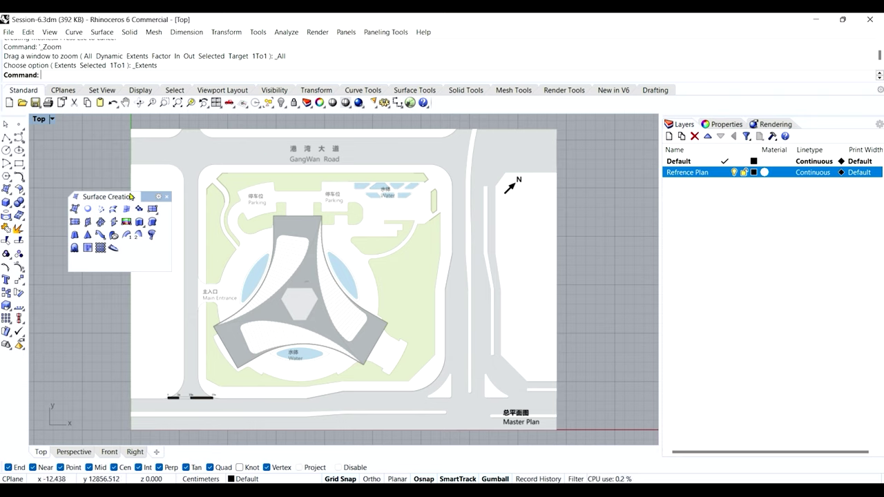
Check the placed plan in the four-viewport layout and close the Surface Creation toolset
double_click(41, 120)
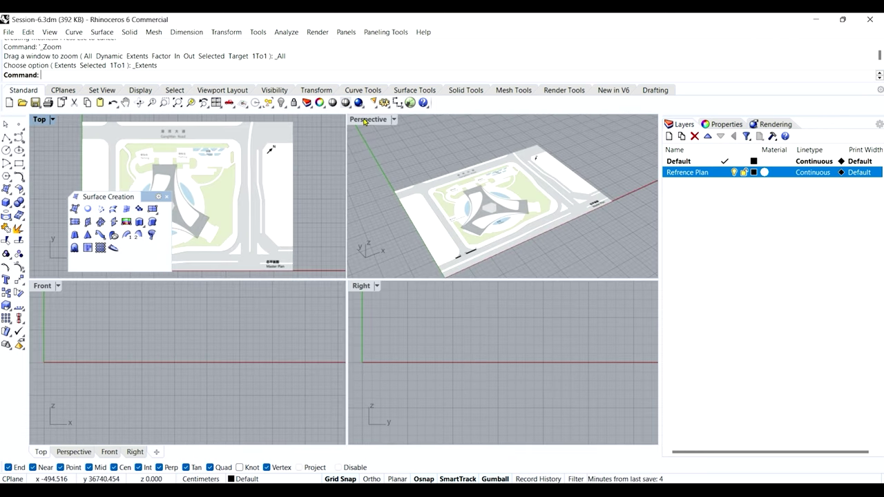
double_click(42, 121)
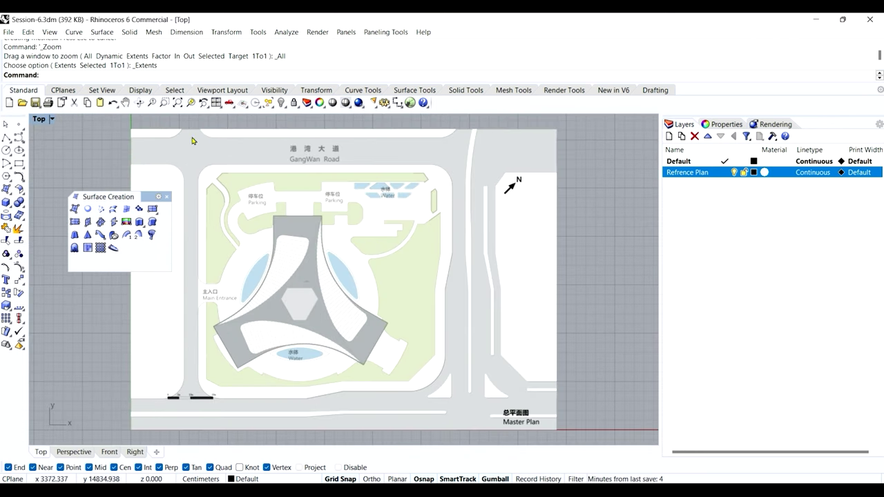
left_click(166, 197)
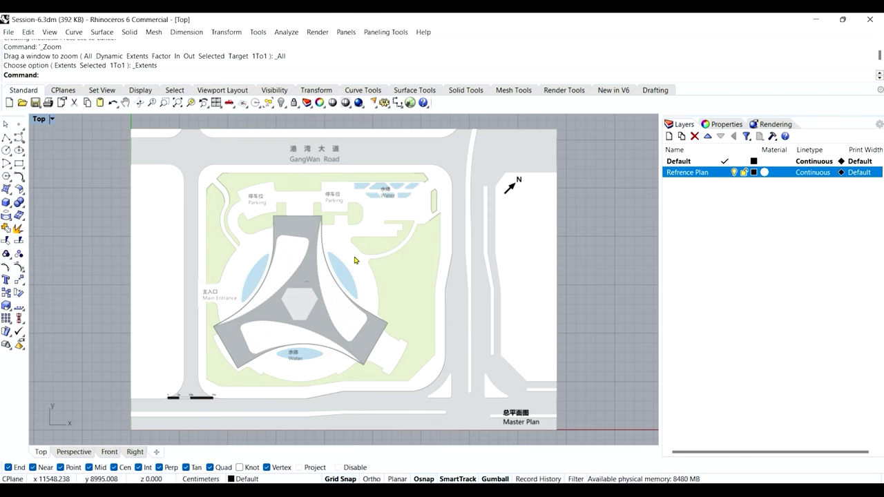
Draw a horizontal 2000 cm line with Ortho on, from the 0 mark along the lower edge of the plan's scale bar
scroll(414, 159, "down", 2)
scroll(237, 361, "up", 2)
scroll(237, 361, "up", 8)
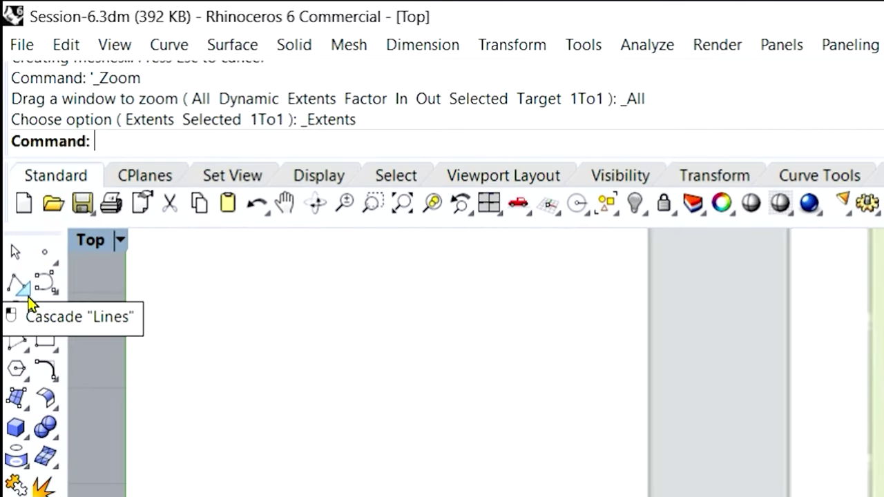
left_click(13, 146)
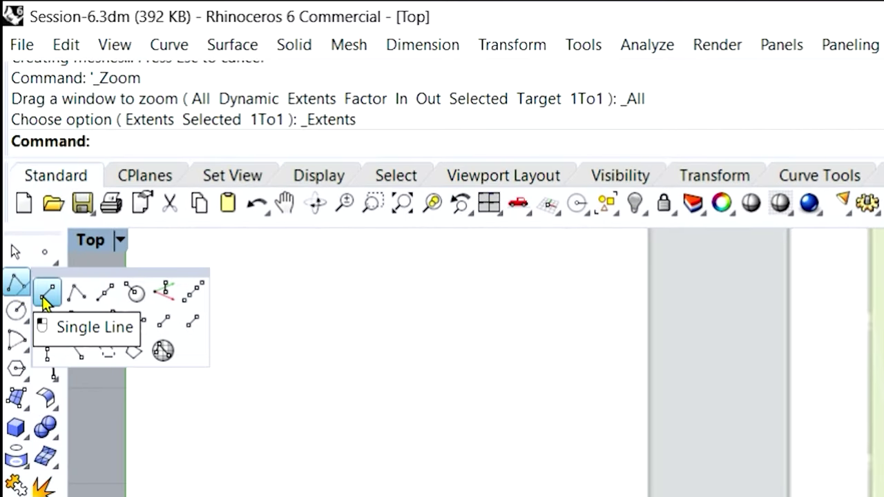
left_click(44, 293)
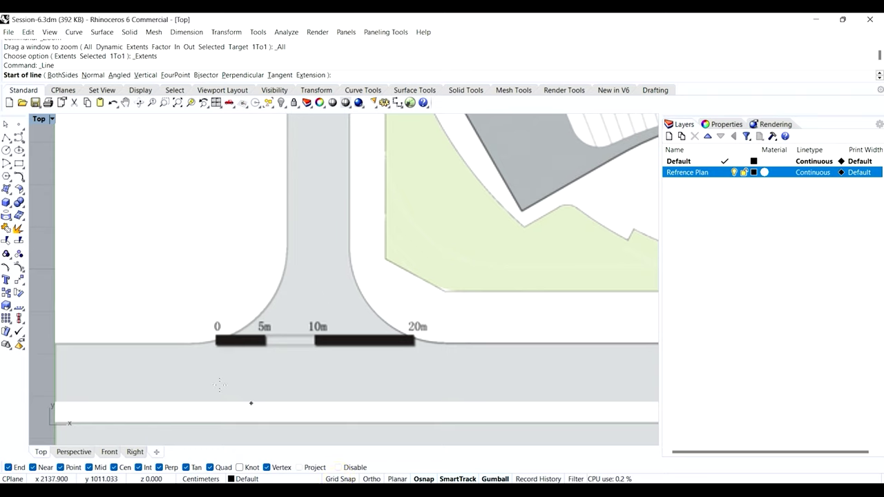
scroll(218, 363, "up", 5)
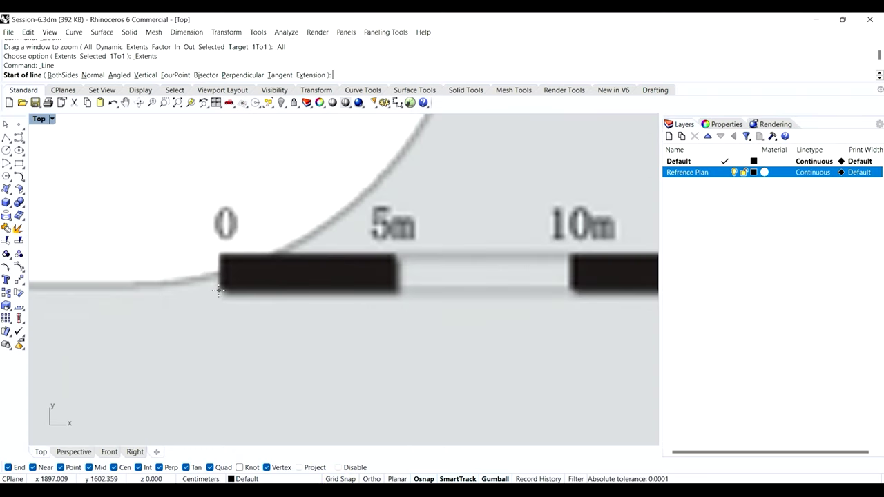
left_click(218, 290)
scroll(218, 290, "down", 5)
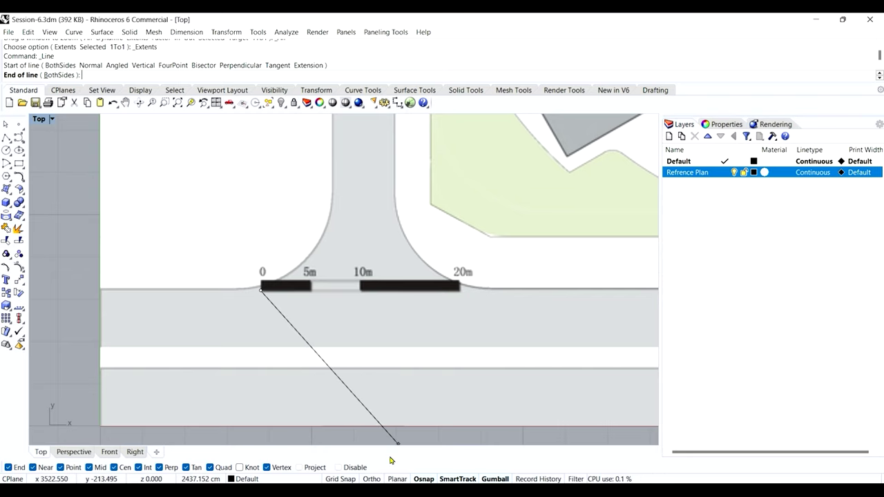
left_click(372, 479)
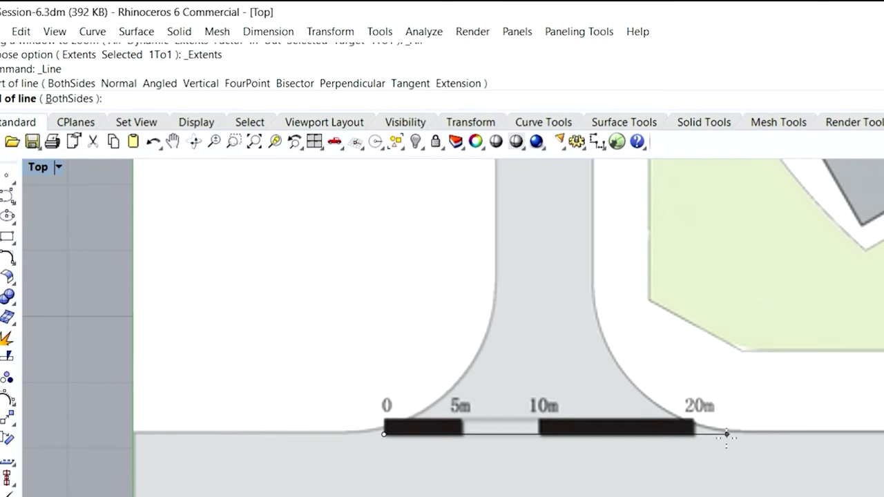
type("2000")
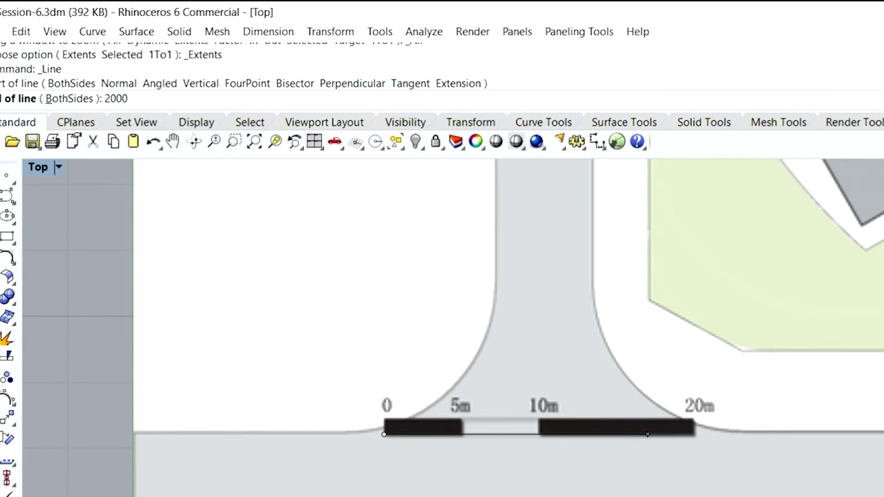
key("Return")
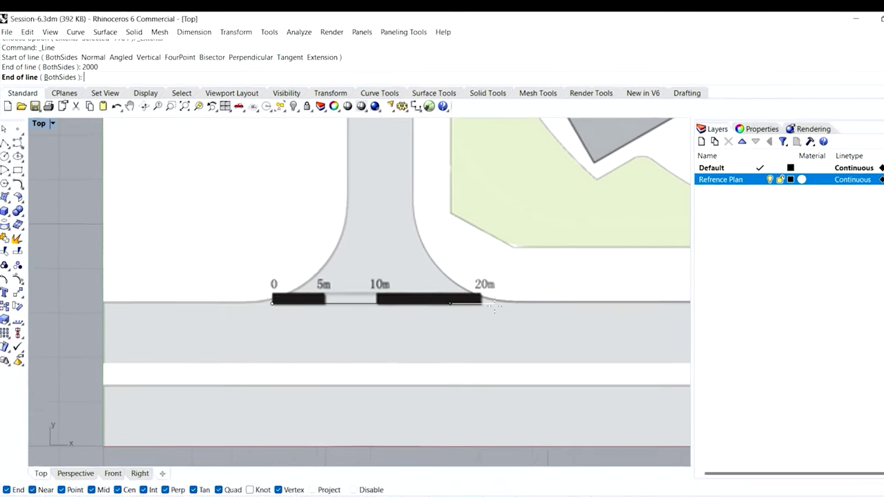
key("Return")
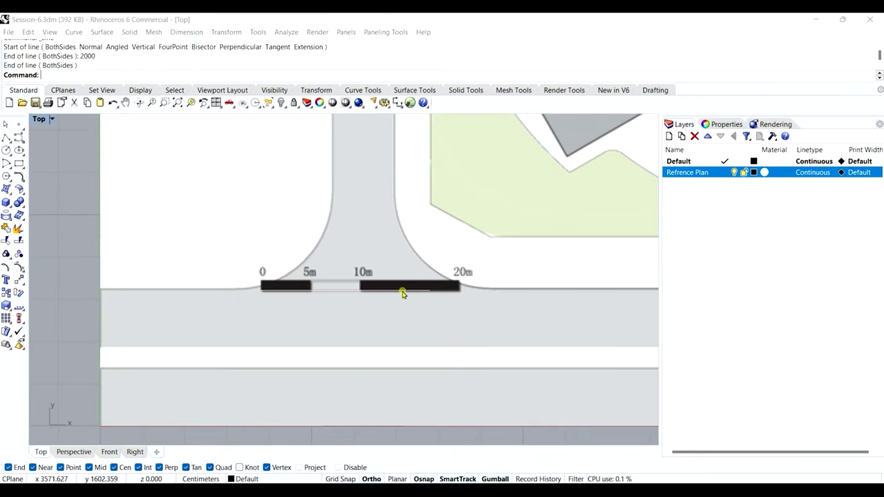
Compare the drawn line with the plan's 20 m scale bar, clear the selection, and view the whole site plan
left_click(404, 290)
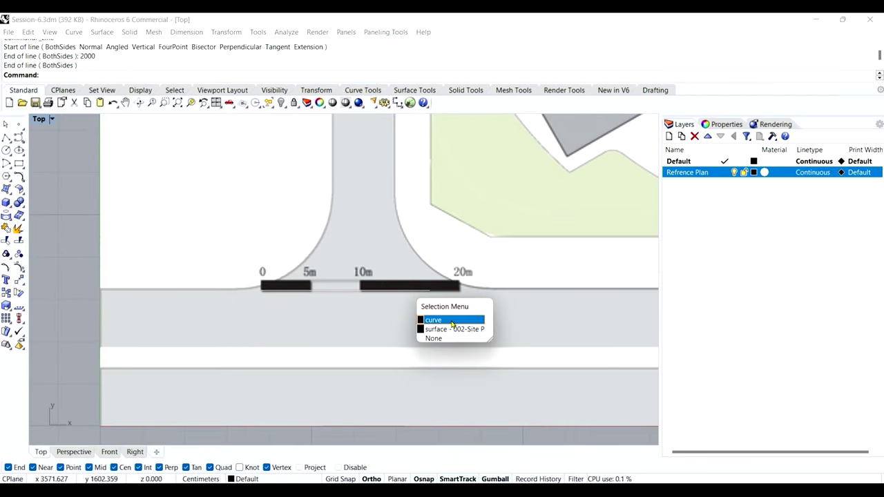
left_click(508, 253)
scroll(217, 320, "down", 10)
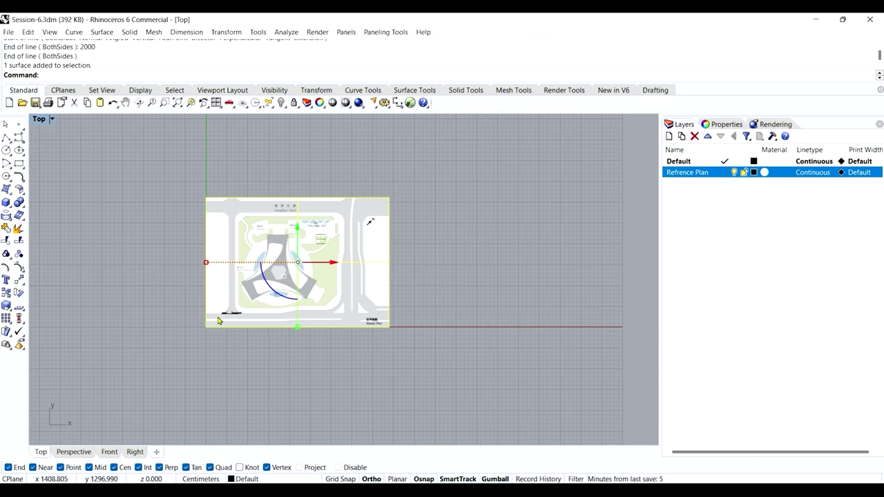
scroll(178, 241, "up", 4)
right_click_drag(208, 272, 164, 272)
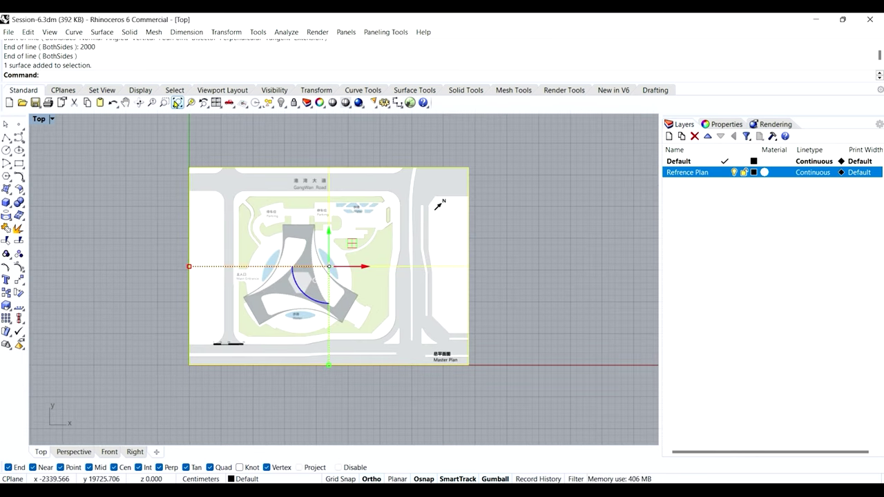
left_click(178, 102)
key("Escape")
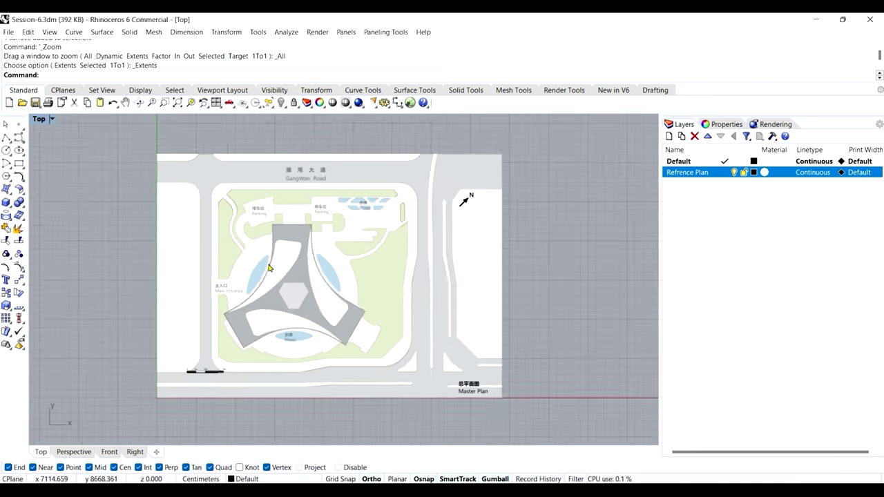
scroll(270, 268, "down", 4)
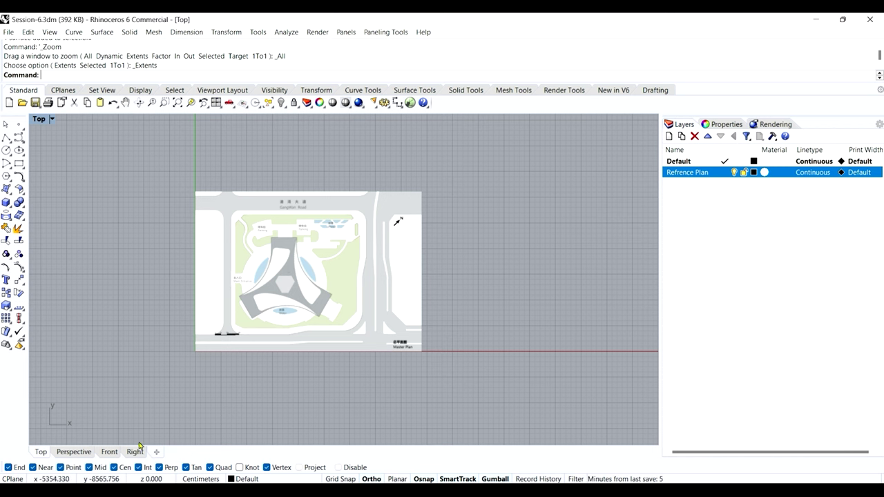
Look at the plan in the Perspective view, save the file, and return to the Top view
left_click(74, 452)
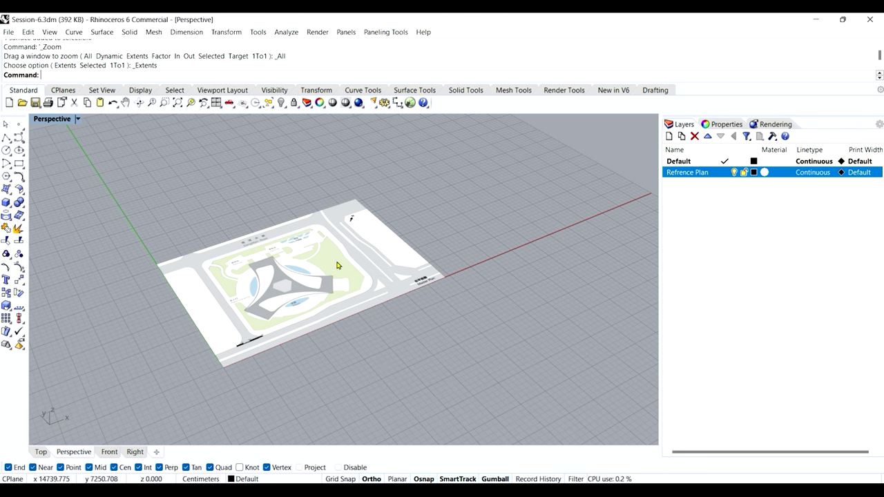
key("ctrl+s")
left_click(41, 452)
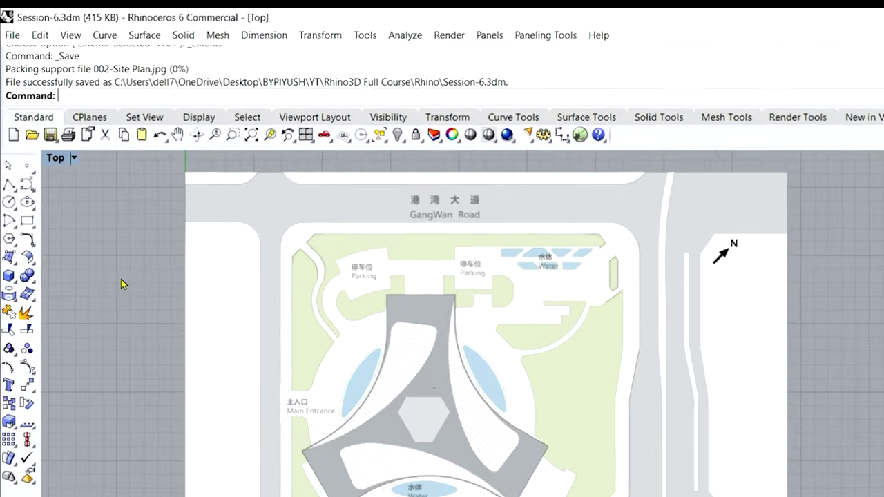
Scale the plan in 2D from the scale bar's 0 mark, bringing its 20 m mark to the end of the 2000 cm line
type("Sca")
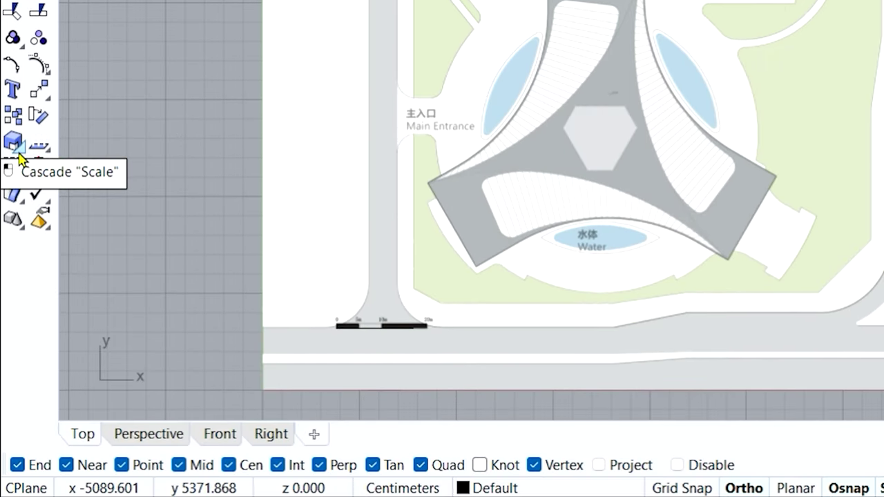
left_click(19, 143)
left_click_drag(90, 146, 131, 119)
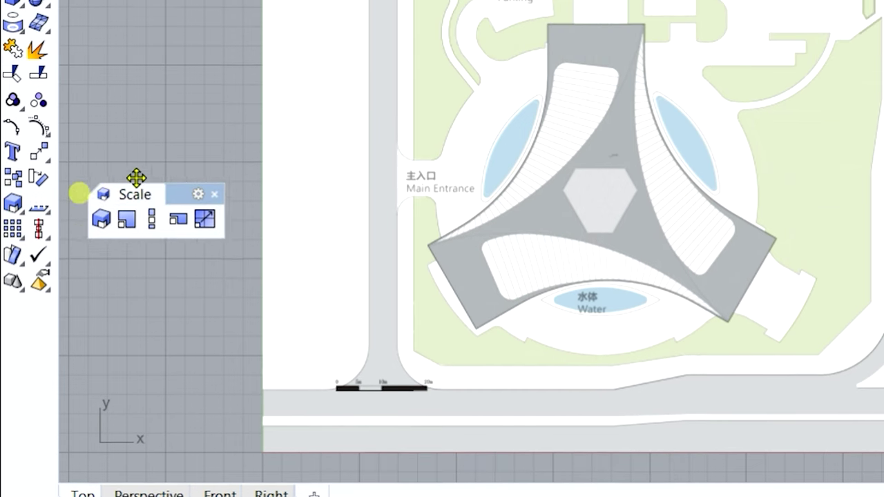
left_click_drag(130, 178, 146, 22)
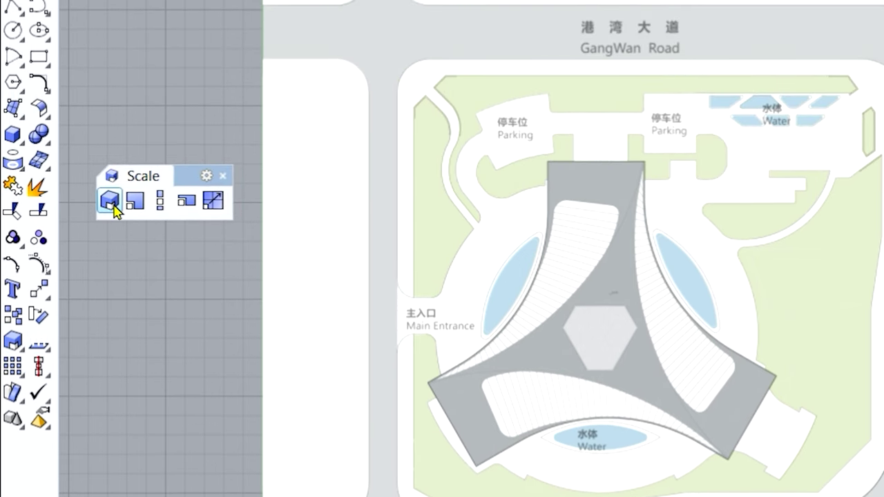
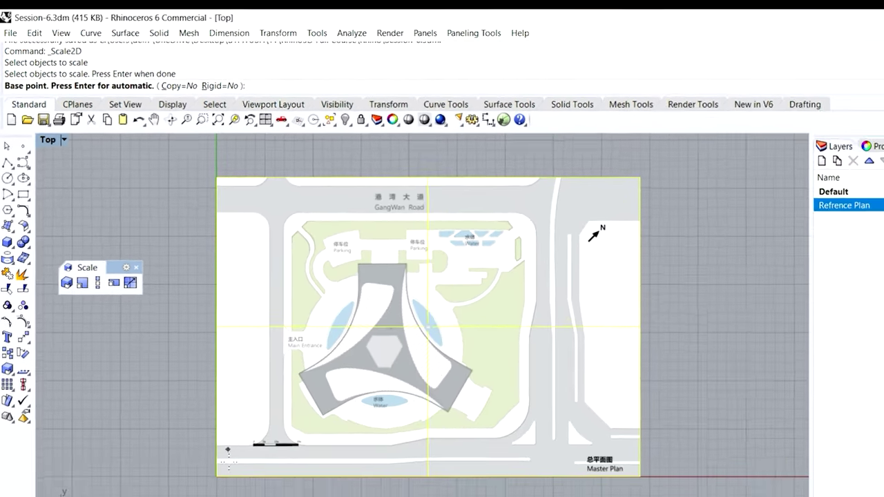
scroll(384, 496, "up", 2)
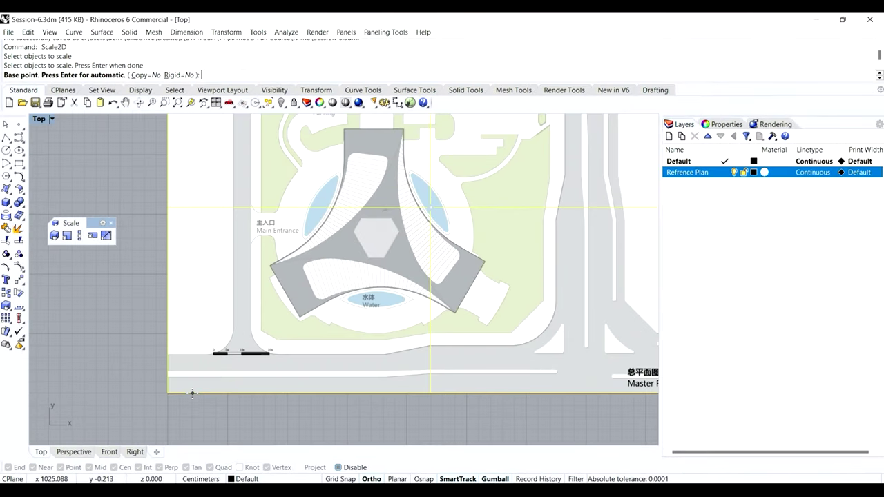
scroll(216, 368, "up", 8)
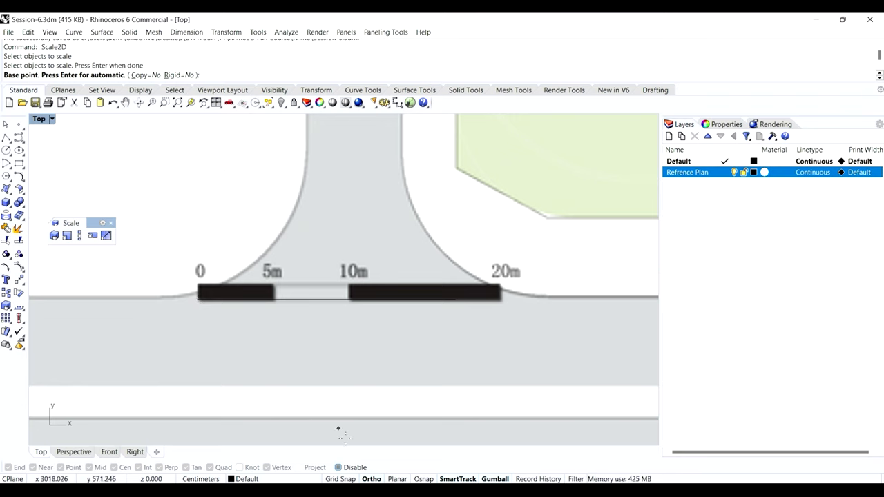
left_click(197, 299)
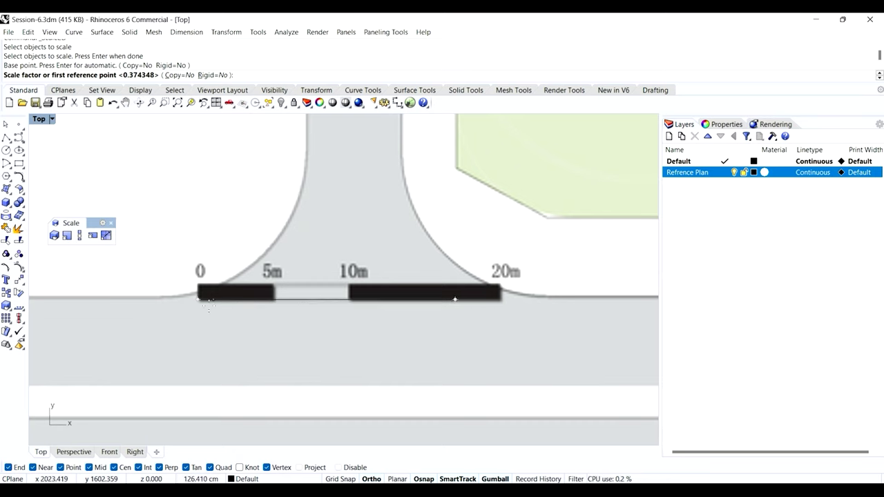
left_click(500, 299)
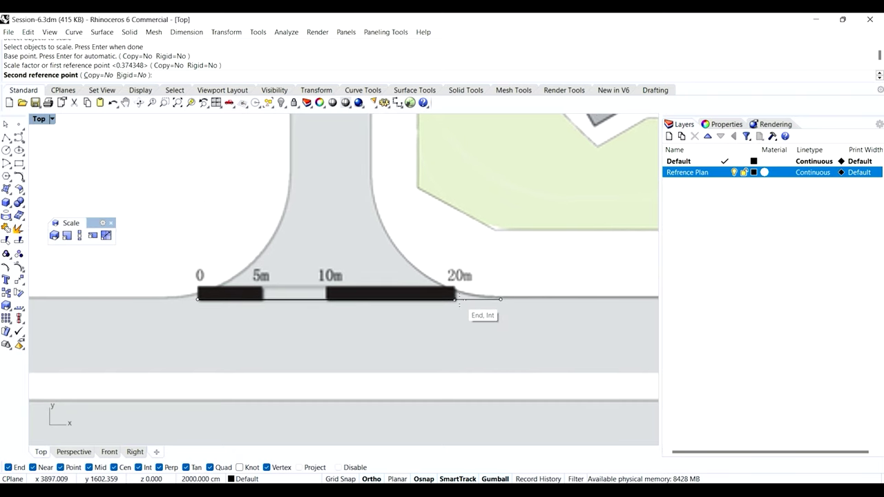
left_click(459, 298)
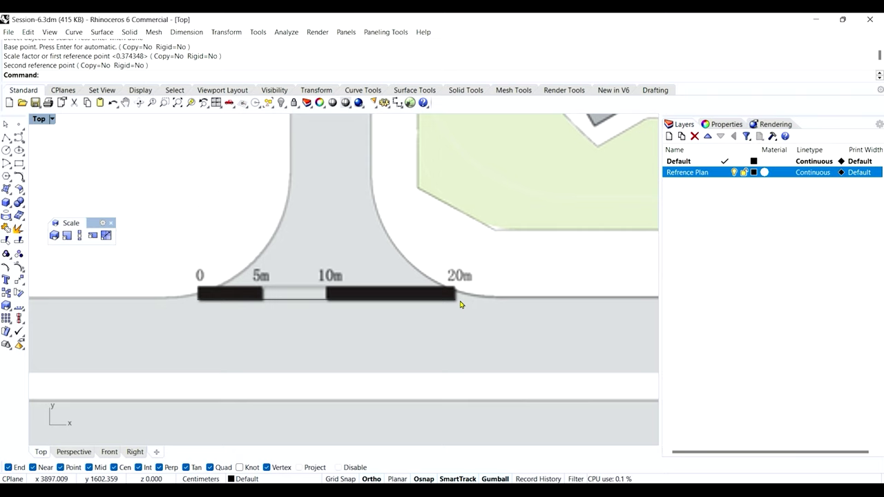
Select the plan and the reference line together and move them from the plan's lower-left corner to the origin
left_click(429, 297)
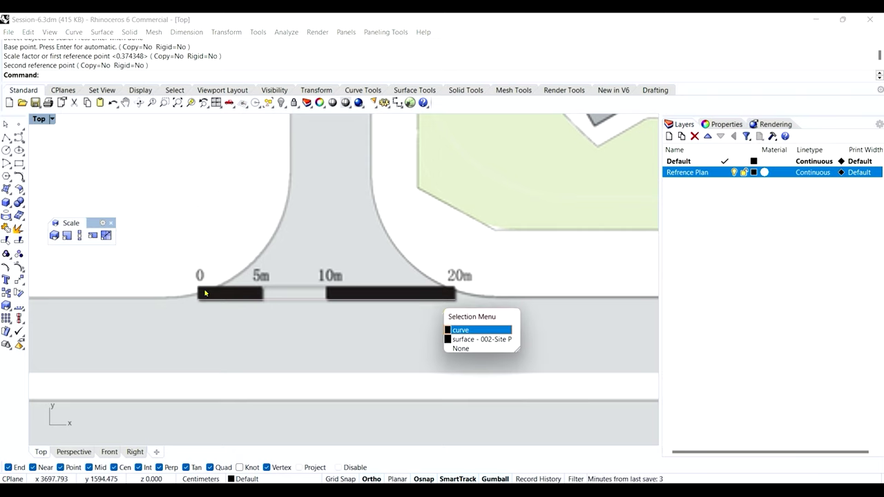
left_click(316, 326)
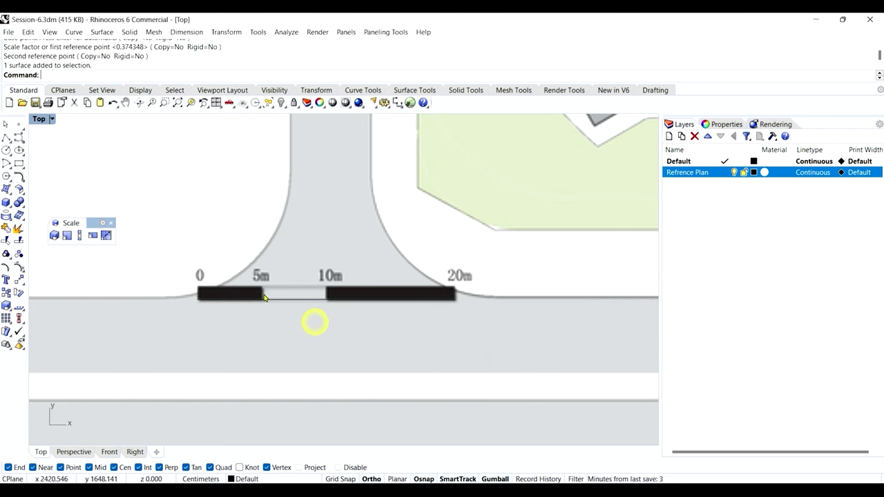
scroll(264, 296, "down", 8)
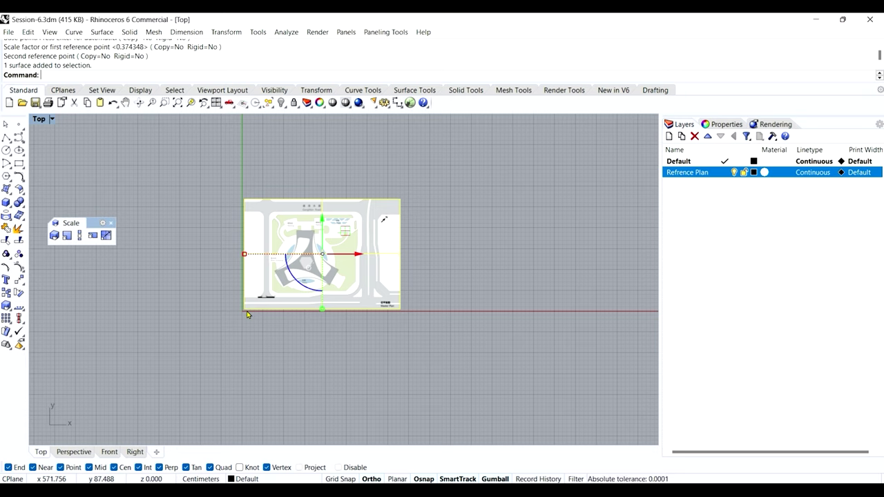
left_click_drag(210, 183, 451, 346)
type("Mo")
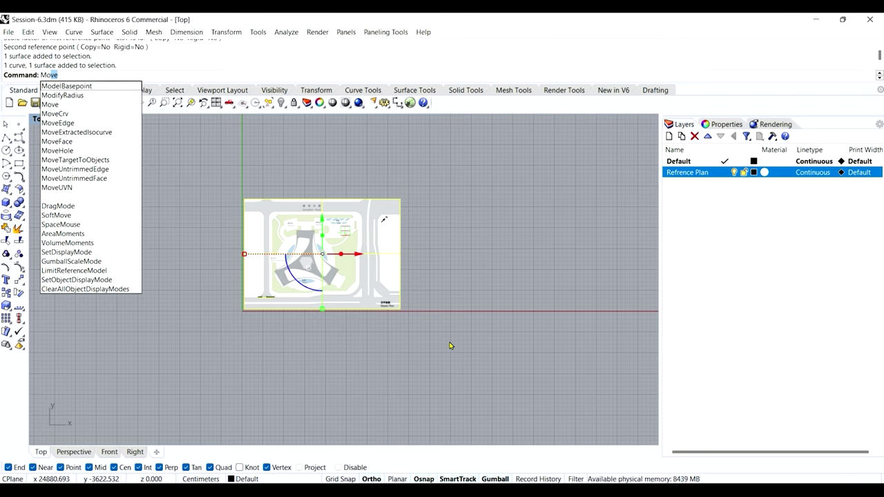
type("ve")
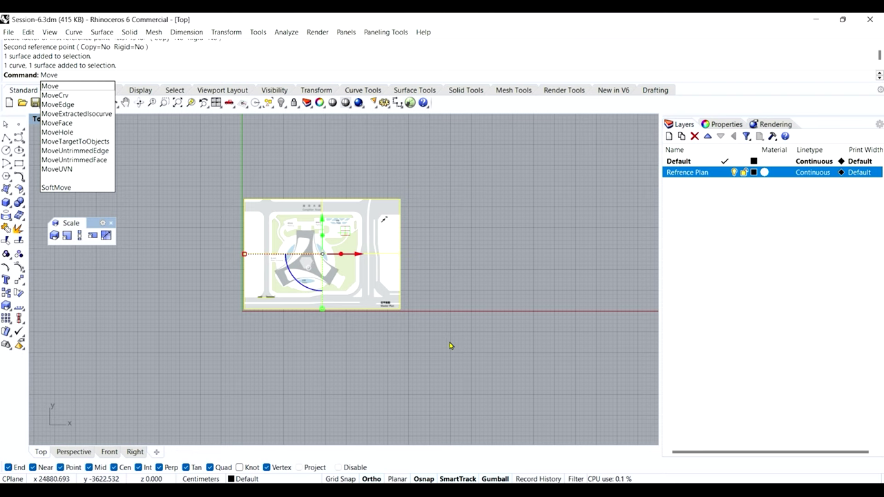
key("Return")
scroll(245, 311, "up", 10)
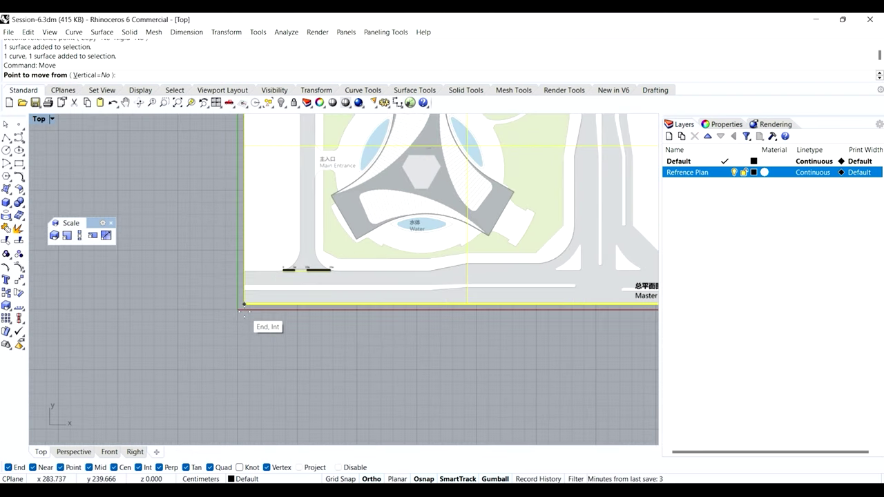
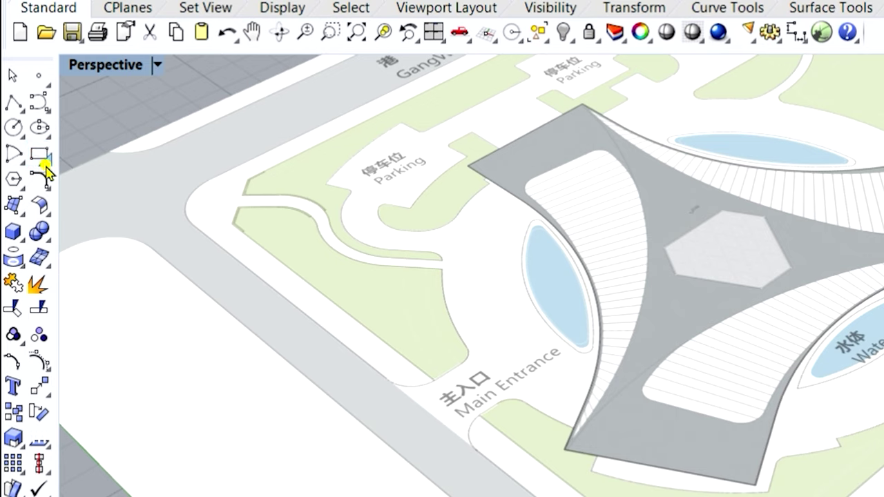
Start a rectangle with the Vertical option, with Ortho and Grid Snap turned off
left_click(46, 166)
left_click_drag(66, 162, 129, 94)
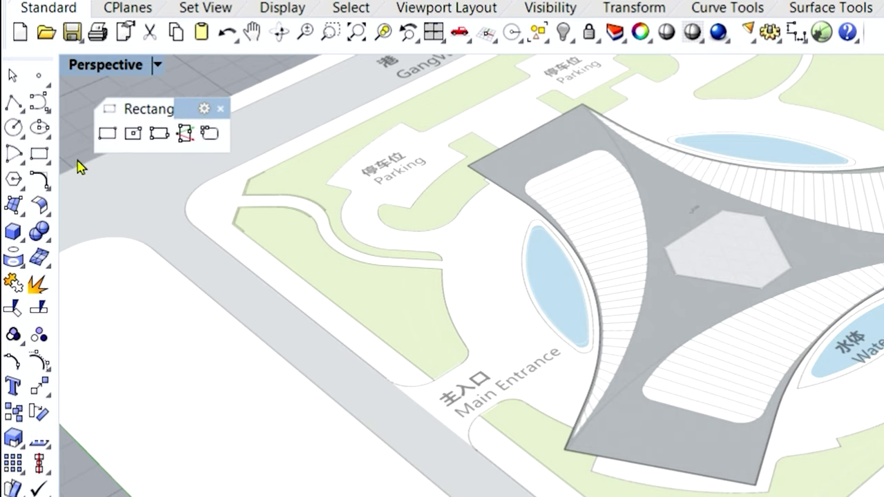
left_click_drag(230, 134, 255, 134)
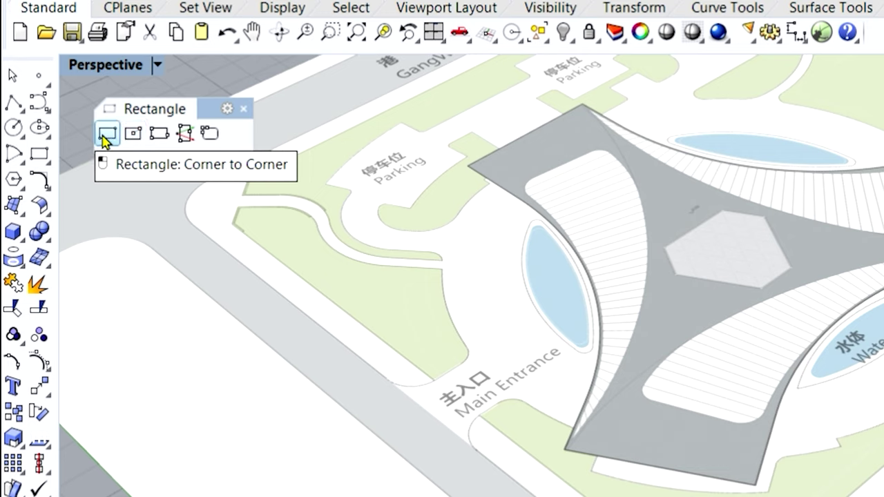
left_click(107, 135)
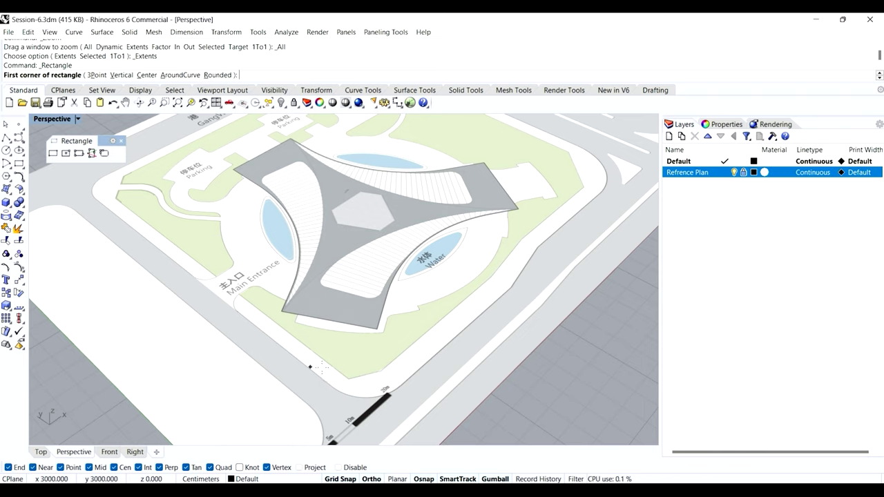
left_click(372, 478)
left_click(342, 478)
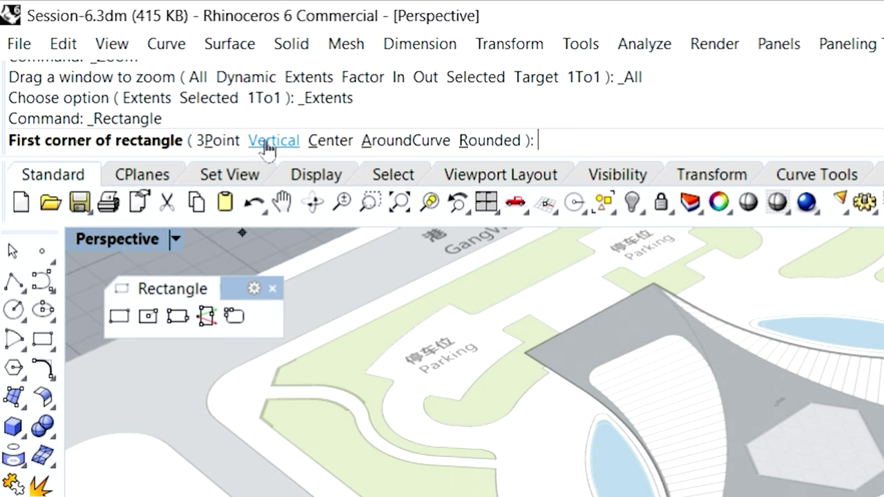
left_click(266, 146)
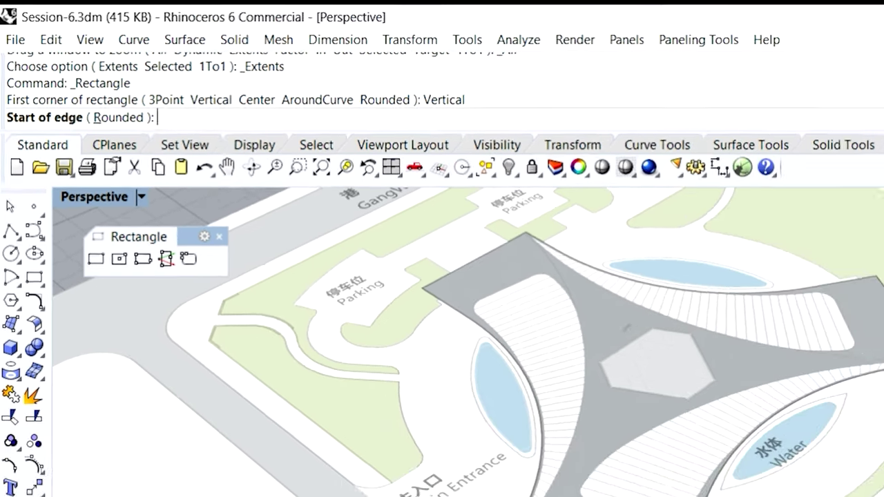
Set the rectangle's base edge to 2130 cm along the end edge of the building wing nearest the scale bar
scroll(282, 320, "up", 6)
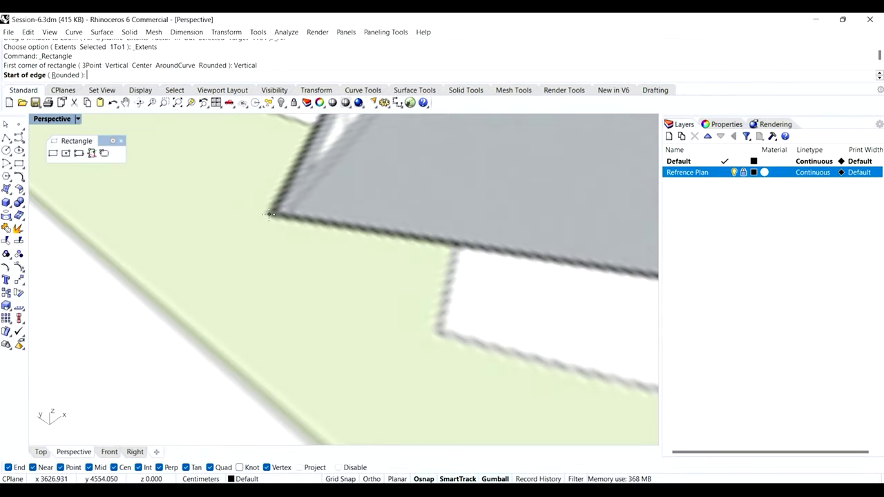
left_click(270, 214)
scroll(271, 214, "down", 5)
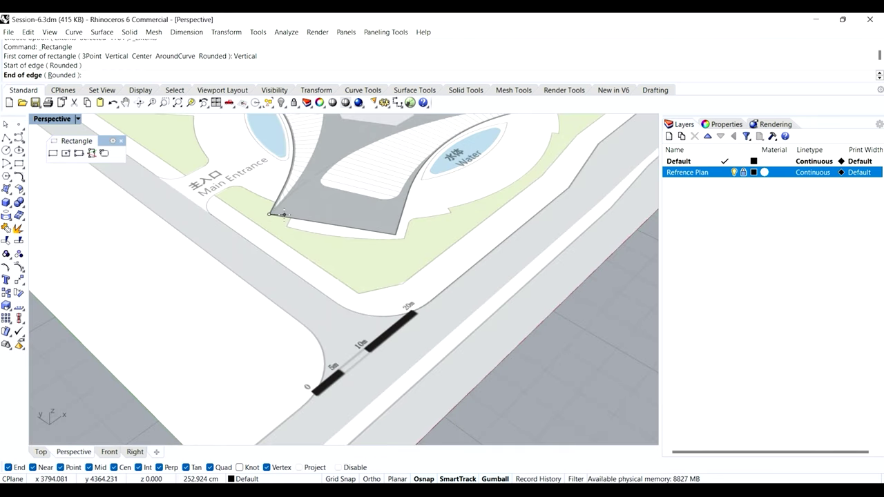
scroll(400, 234, "up", 5)
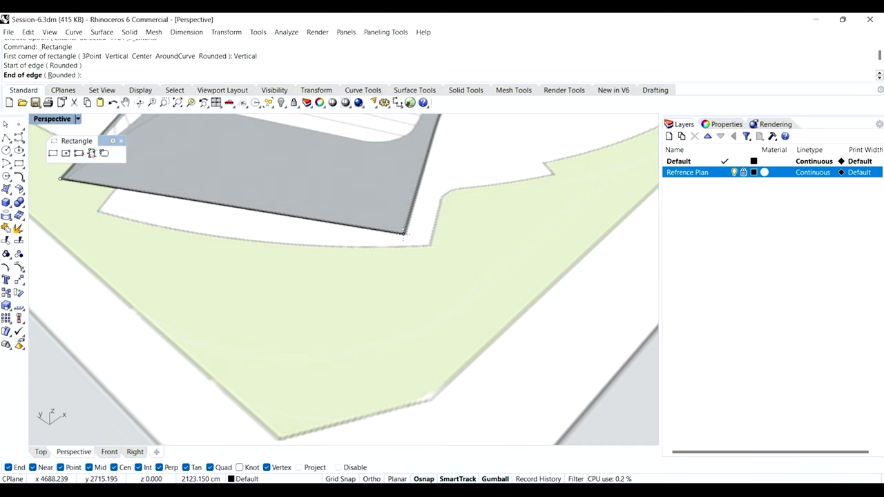
scroll(391, 229, "down", 3)
scroll(378, 235, "up", 3)
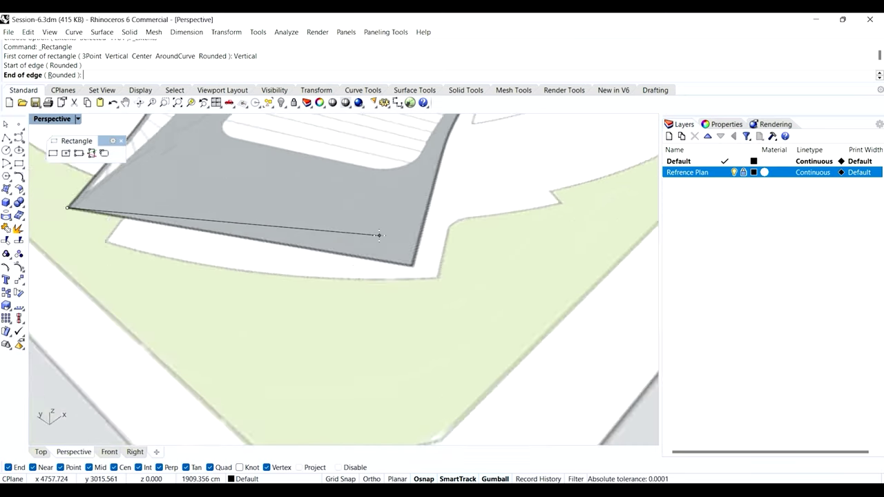
scroll(379, 235, "up", 2)
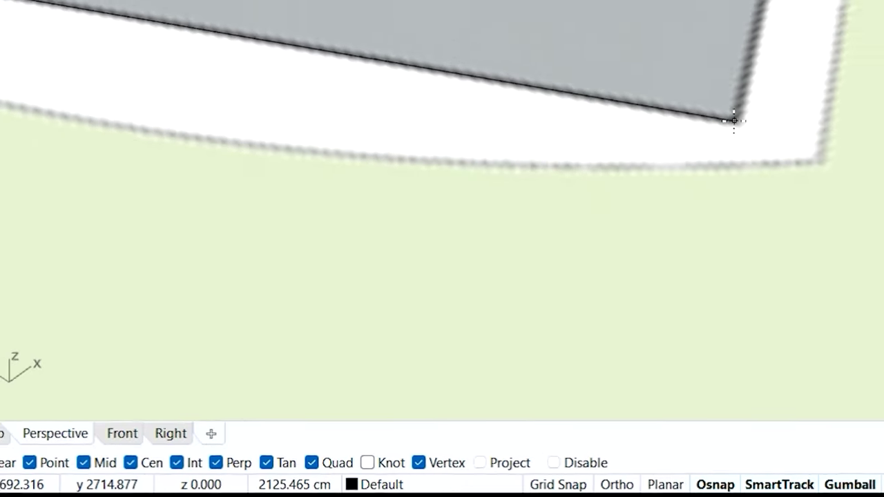
type("213")
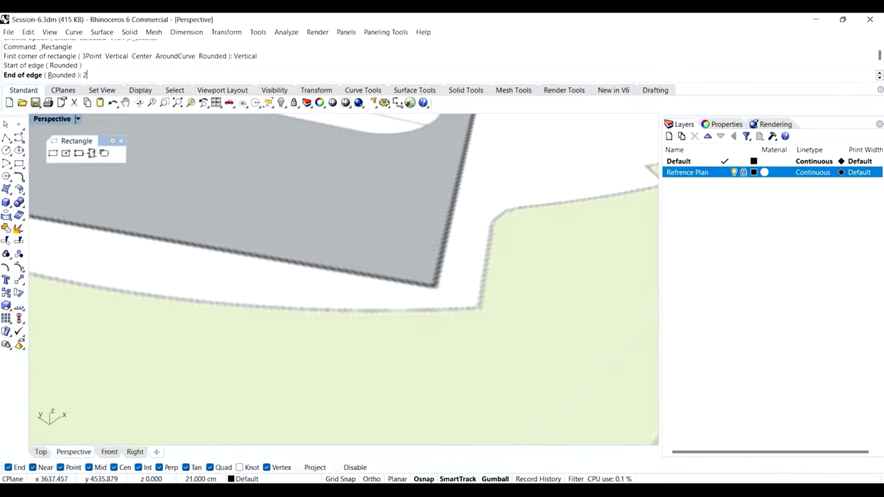
type("0")
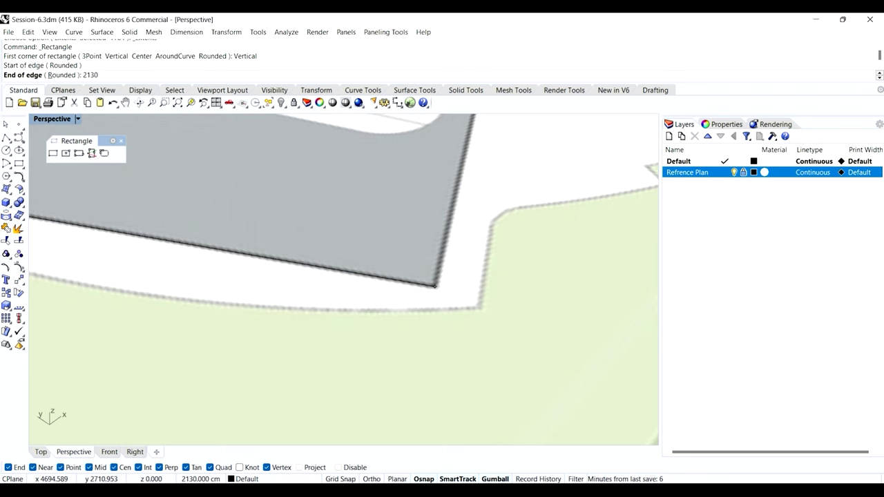
key("Return")
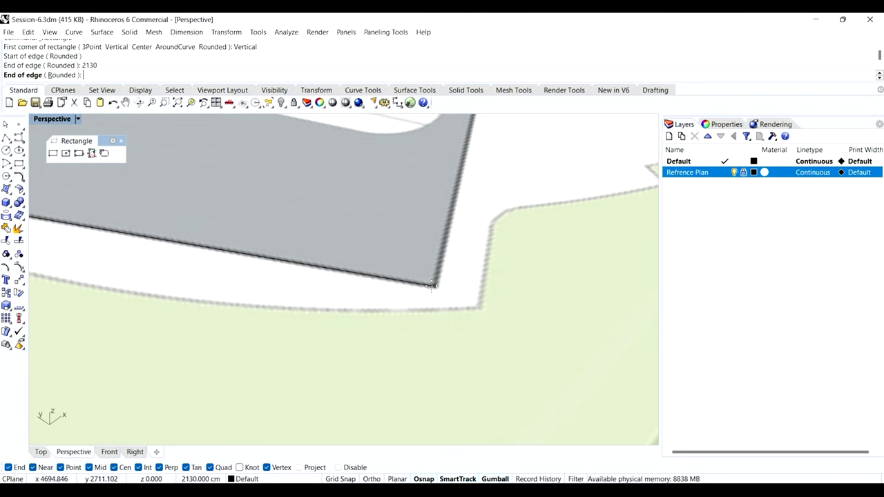
left_click(432, 285)
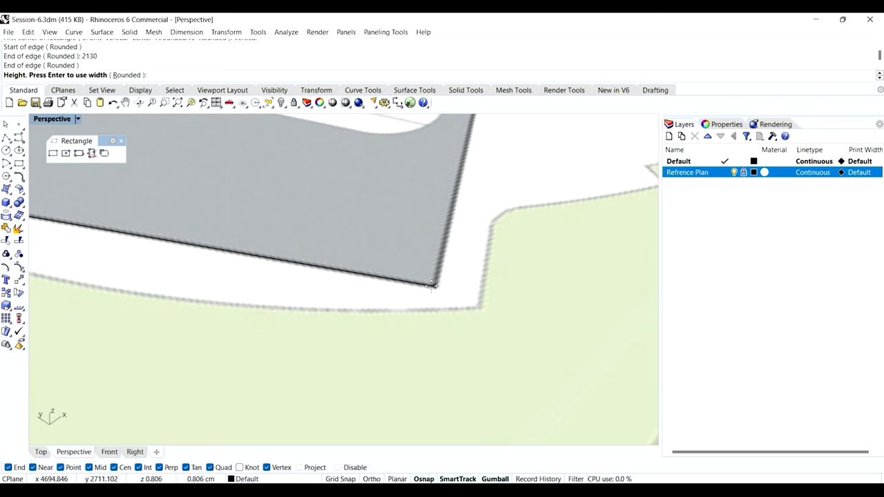
Give the vertical rectangle a height of 2000 cm and finish it
scroll(431, 284, "down", 3)
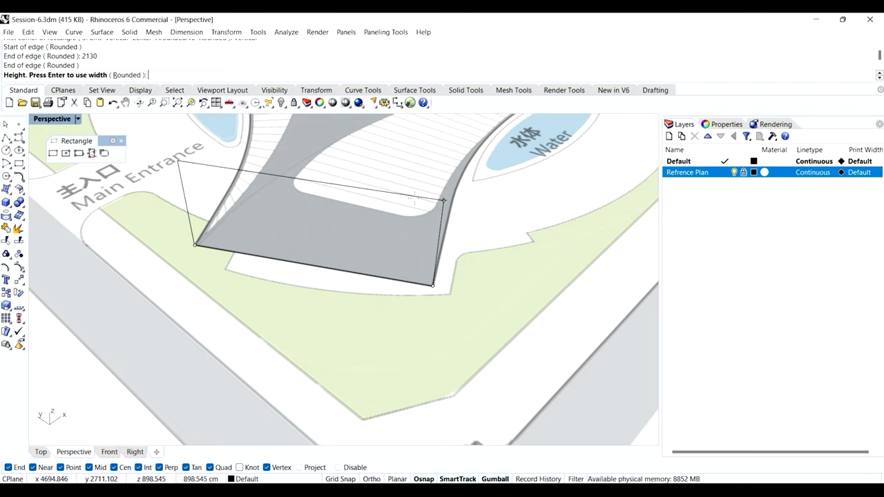
type("20")
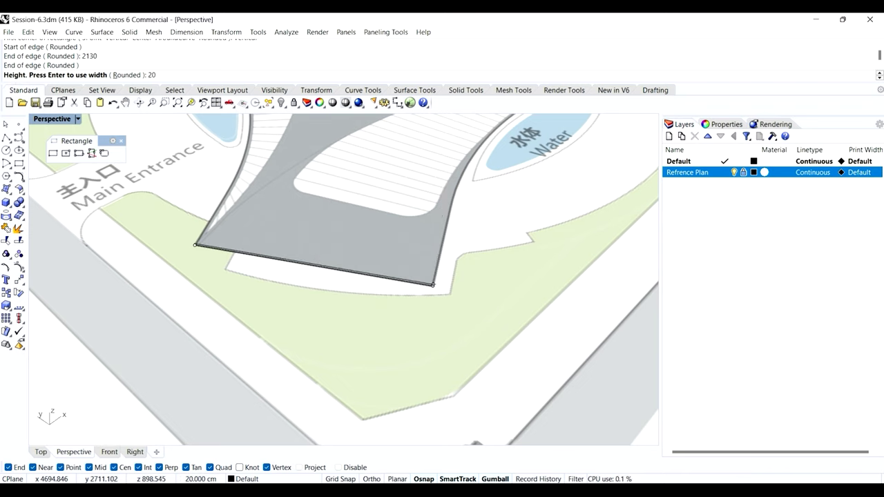
type("00")
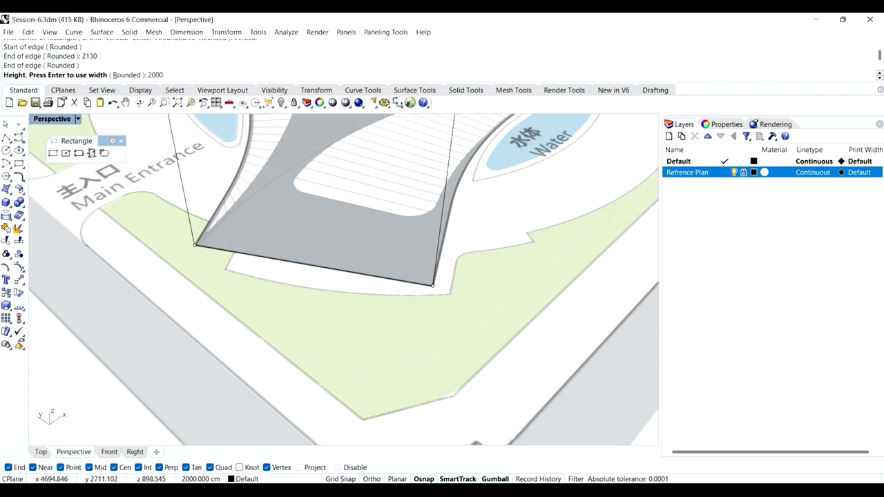
key("Return")
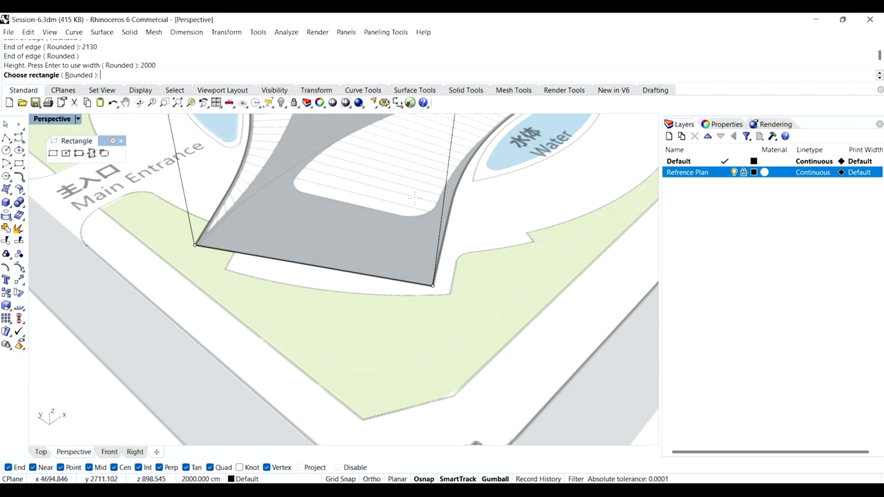
key("Return")
scroll(417, 199, "down", 10)
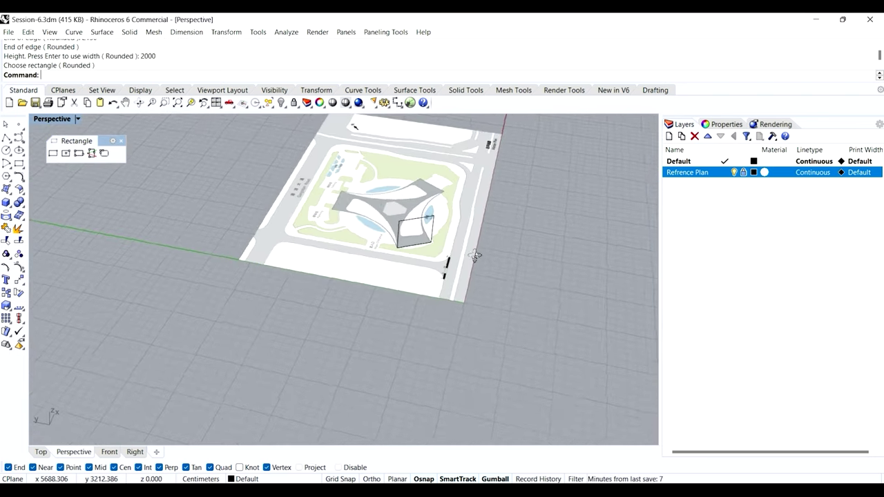
right_click_drag(475, 255, 399, 258)
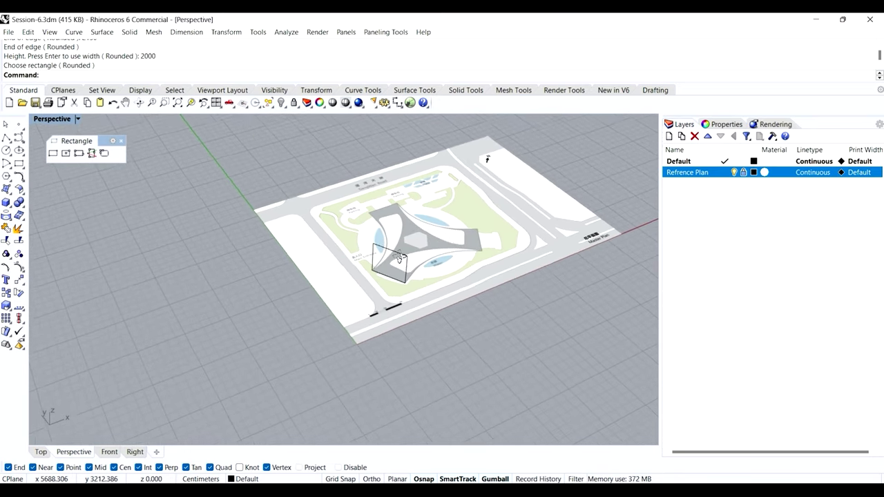
key("ctrl+alt+e")
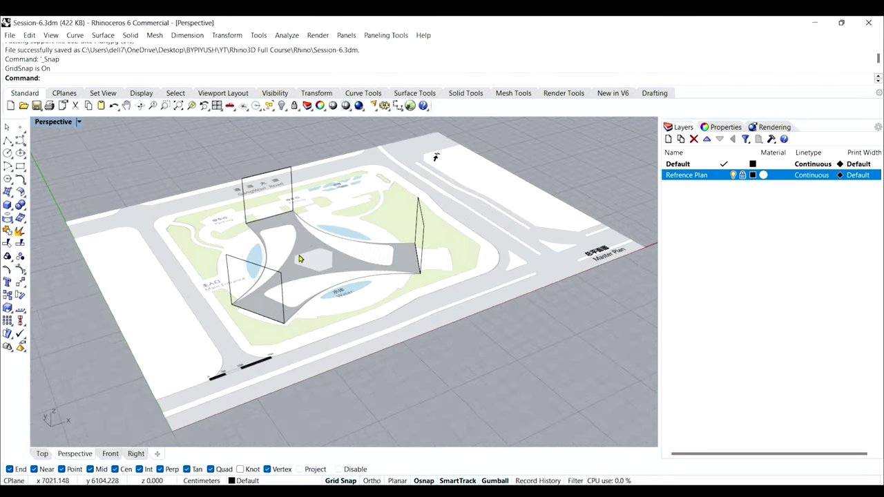
right_click_drag(322, 365, 250, 310)
scroll(250, 311, "up", 5)
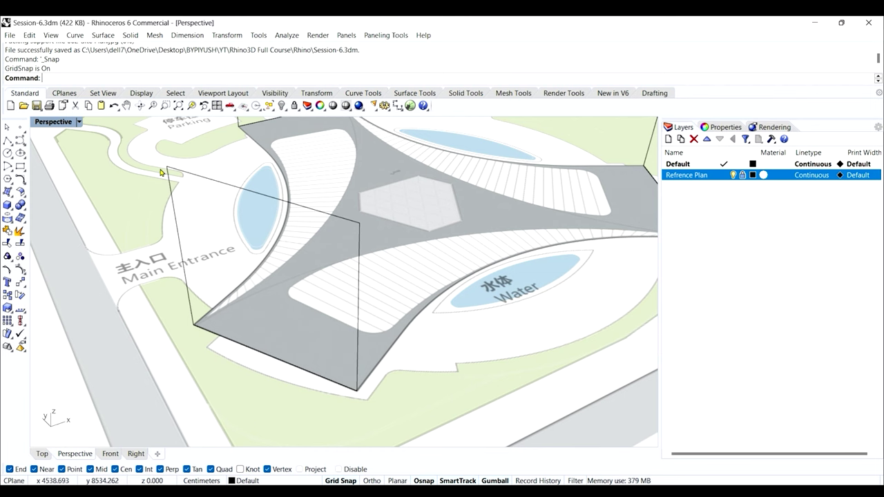
scroll(277, 235, "down", 3)
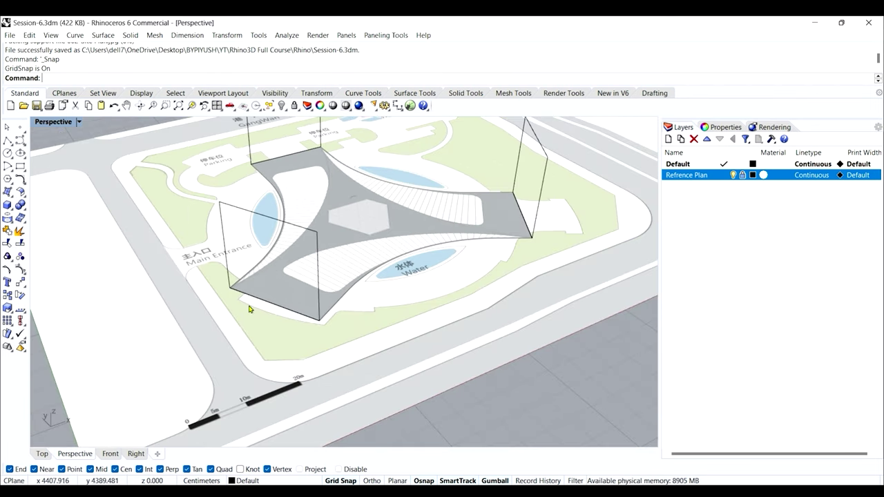
right_click_drag(252, 293, 221, 293)
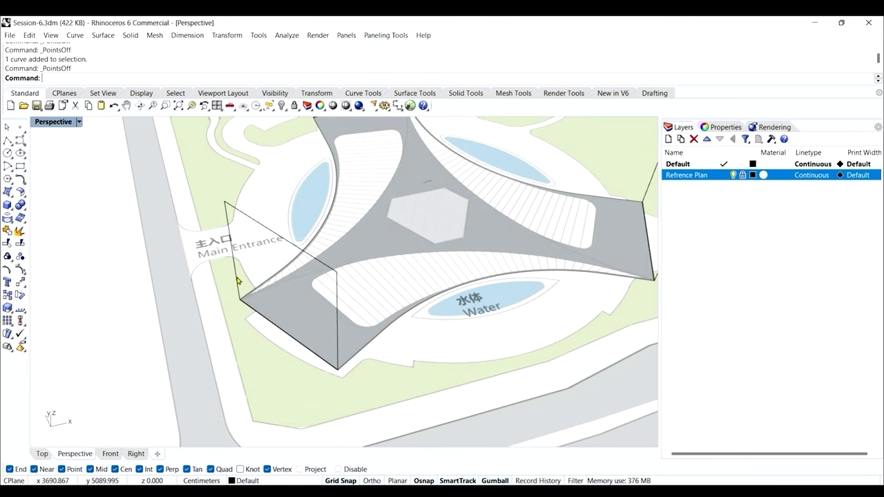
Start an Offset of the vertical rectangle on the wing end nearest the scale bar and set the distance to 1000 cm
left_click(237, 279)
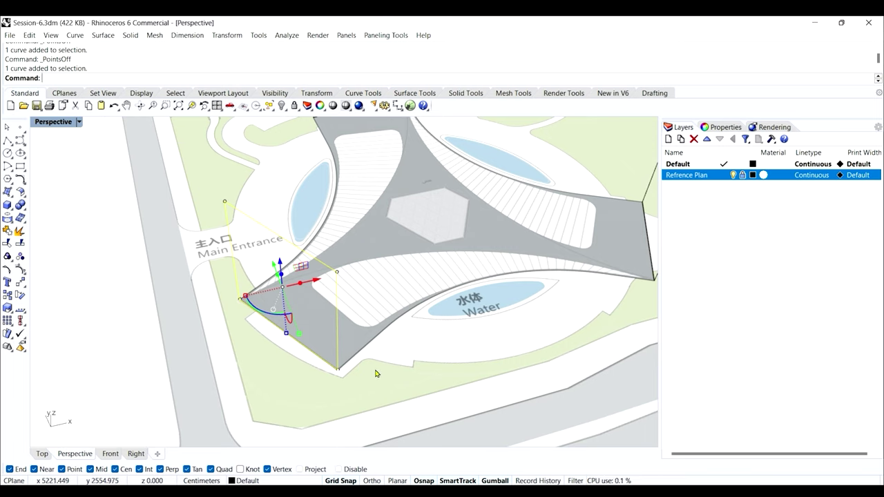
right_click(21, 274)
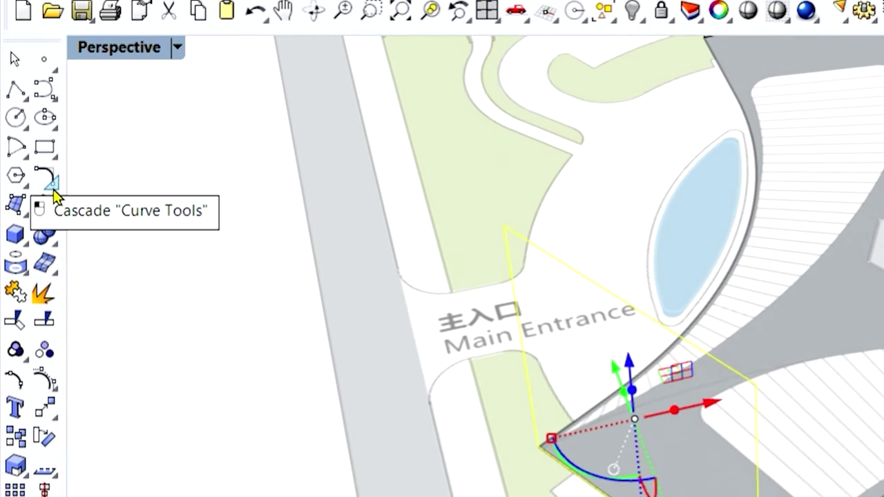
left_click(54, 193)
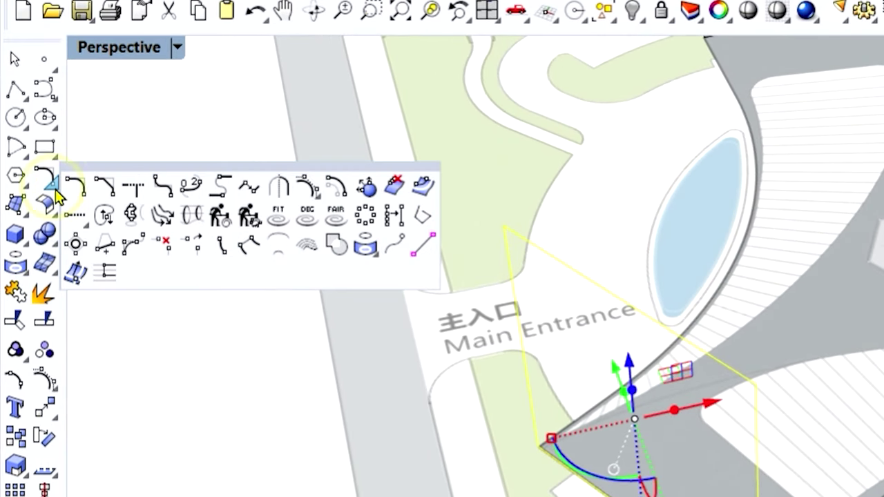
left_click_drag(62, 172, 164, 173)
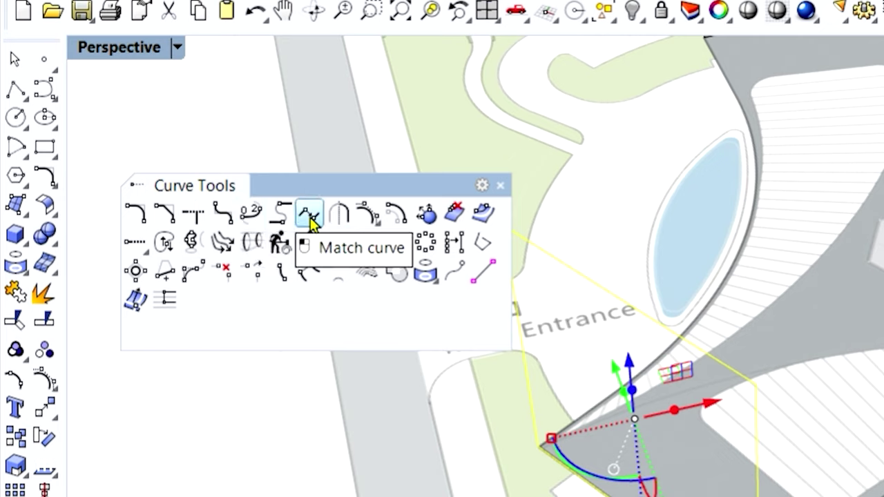
left_click(397, 215)
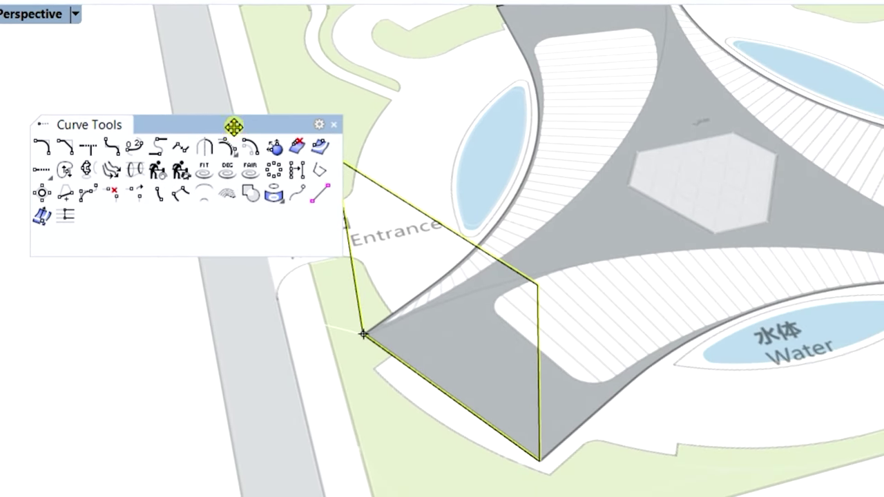
left_click_drag(230, 127, 192, 91)
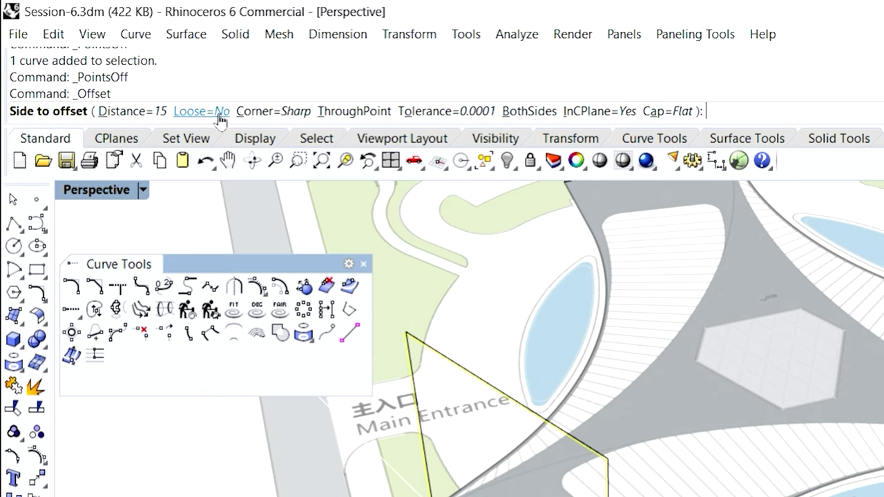
left_click(136, 114)
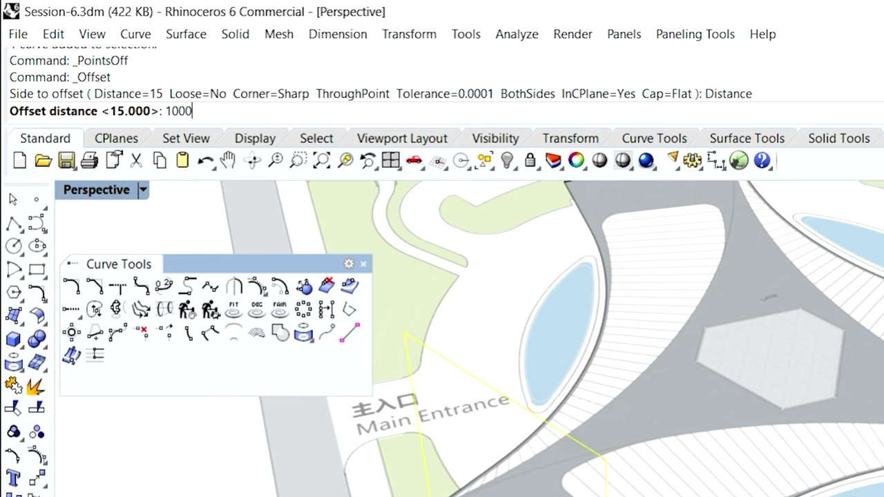
key("Return")
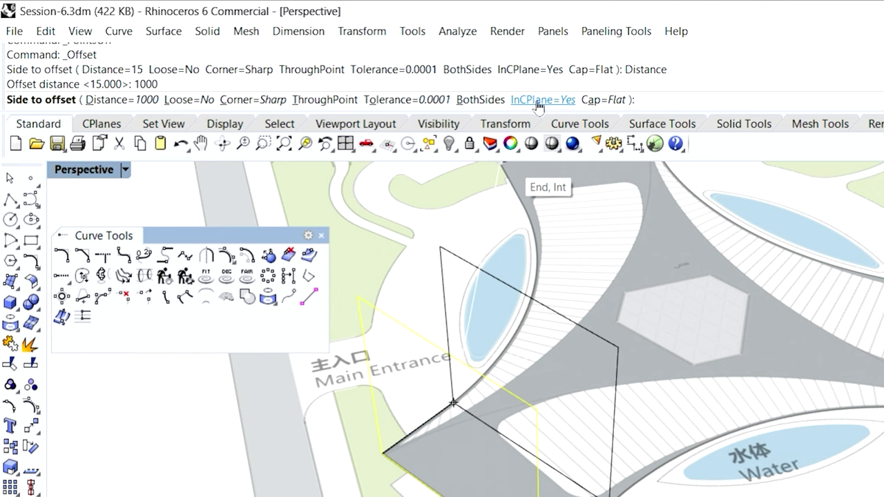
Try the rectangle's offset with InCPlane set to No and switch the option back to Yes
left_click(533, 99)
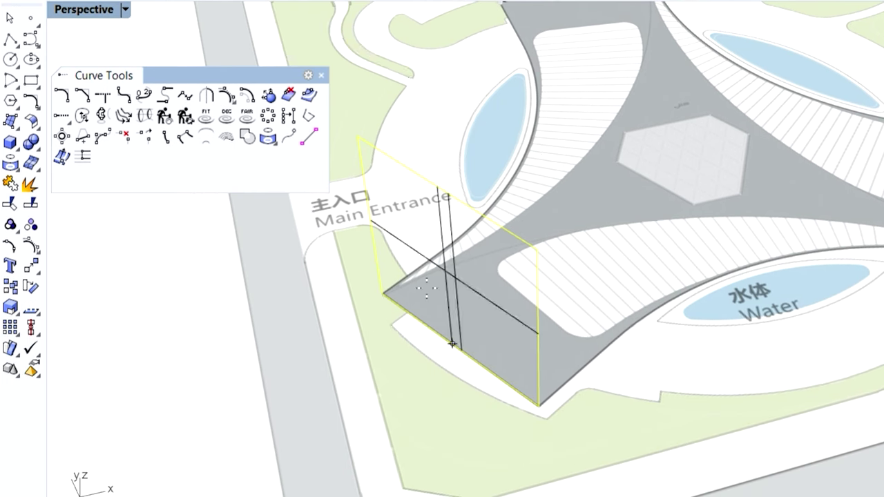
left_click(624, 466)
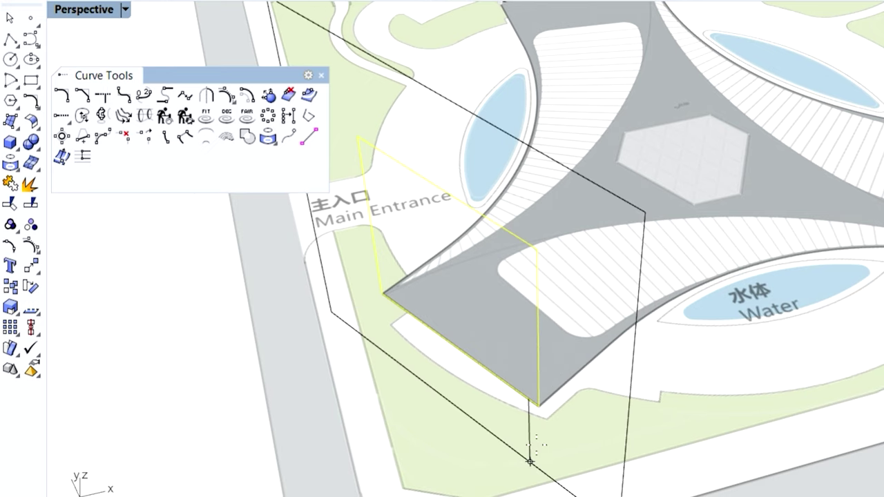
left_click(384, 296)
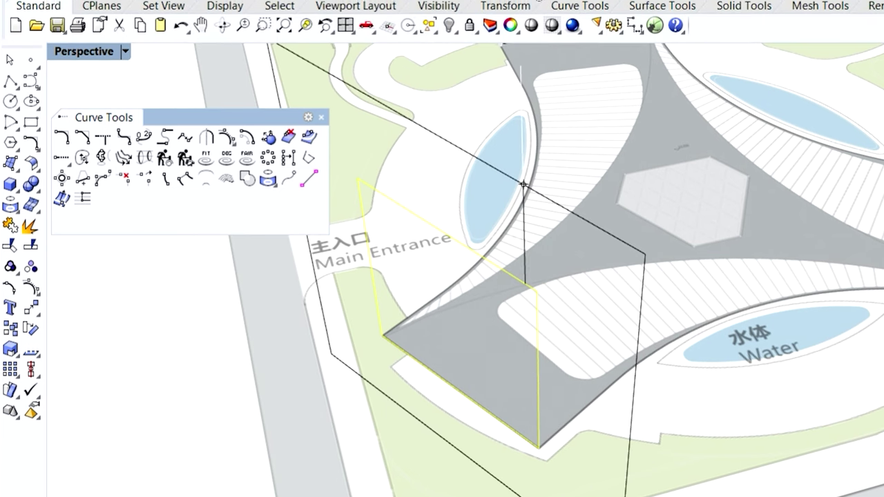
left_click(540, 97)
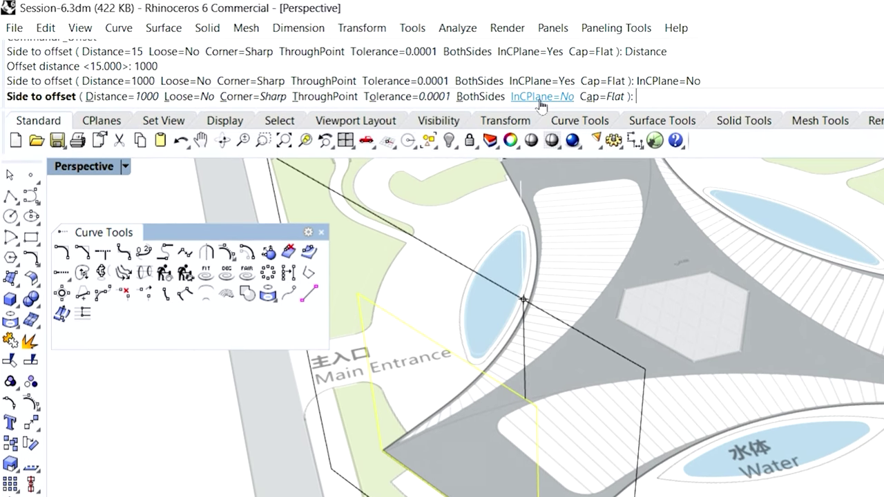
left_click(541, 97)
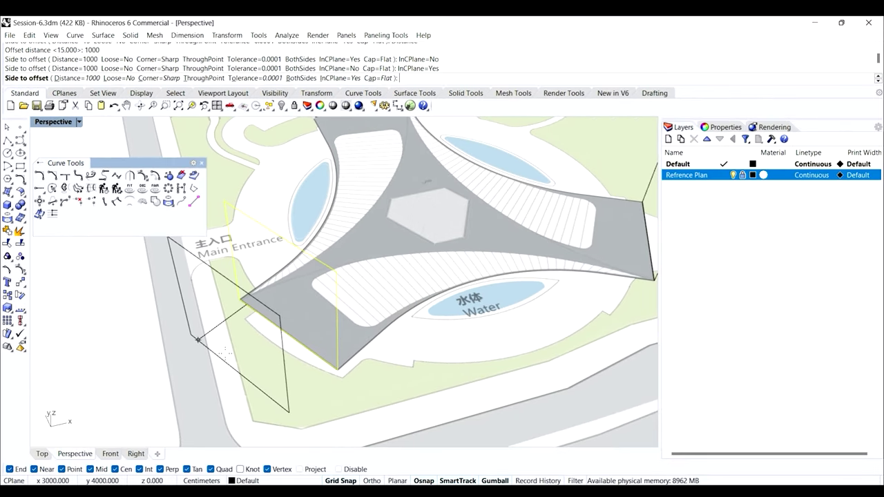
Place the rectangle's offset copy on the outer side, away from the building, and clear the selection
left_click(227, 358)
scroll(227, 357, "down", 10)
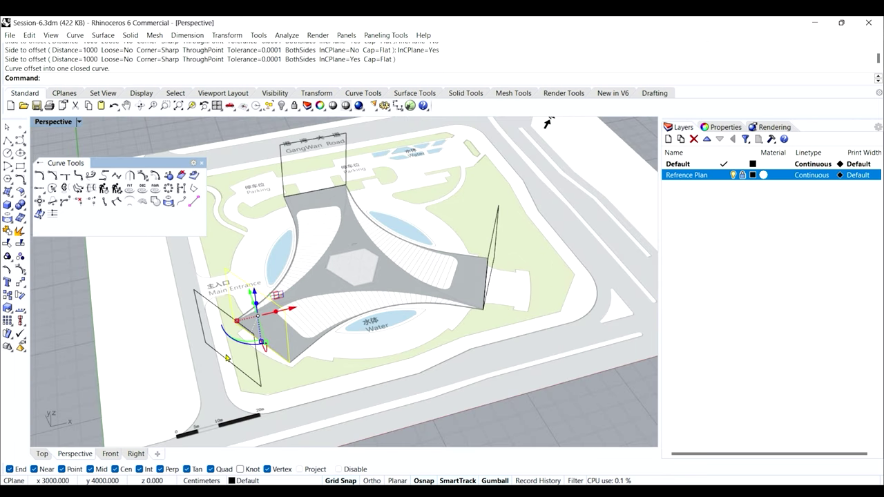
key("Escape")
Offset the vertical rectangle on the wing end facing GangWan Road outward by 1000 cm, keeping InCPlane at Yes
scroll(257, 228, "up", 3)
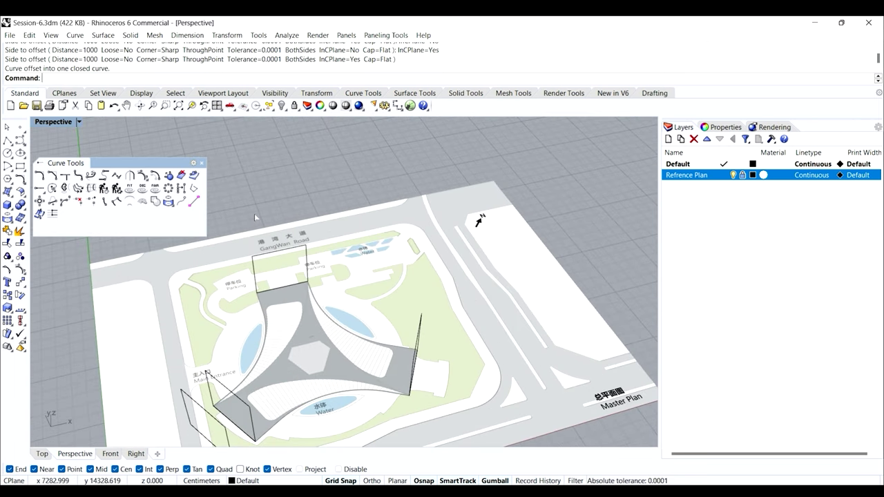
key("Return")
left_click(256, 257)
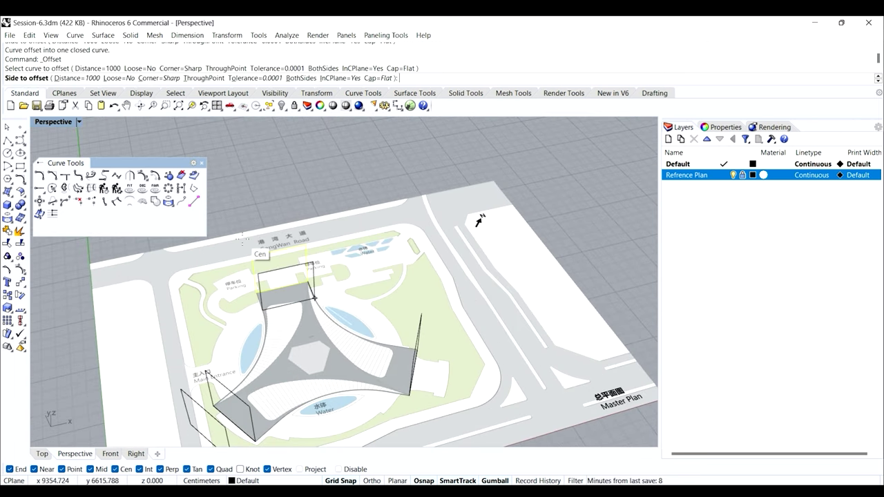
left_click(259, 256)
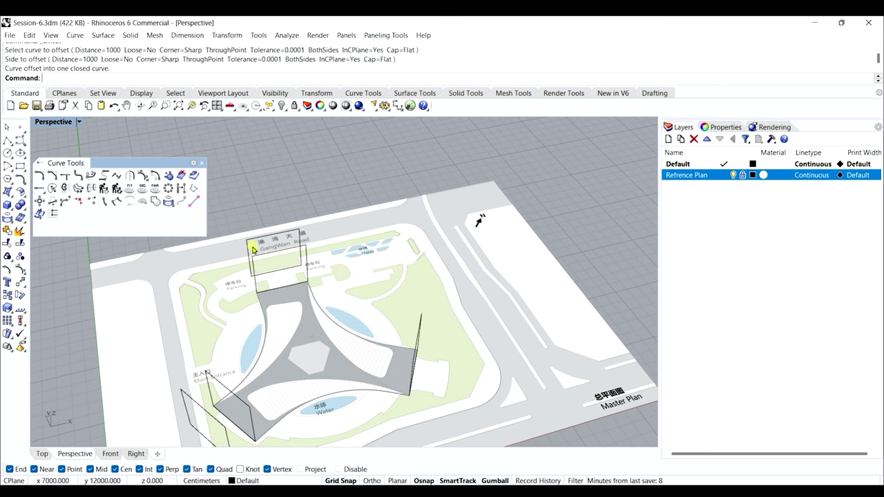
Offset the vertical rectangle on the third wing end, opposite the main entrance, outward by 1000 cm
key("Return")
left_click(417, 339)
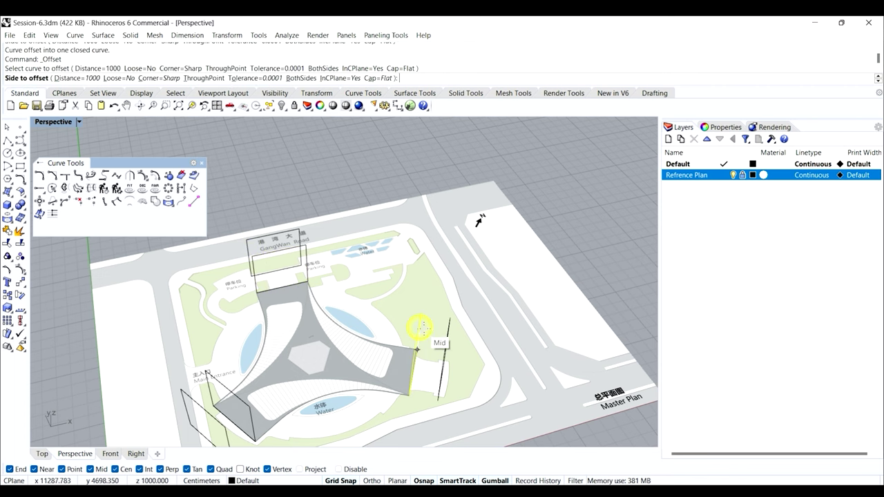
left_click(473, 355)
Close the floating Curve Tools palette and save the model file
right_click_drag(435, 252, 297, 172)
scroll(183, 125, "up", 3)
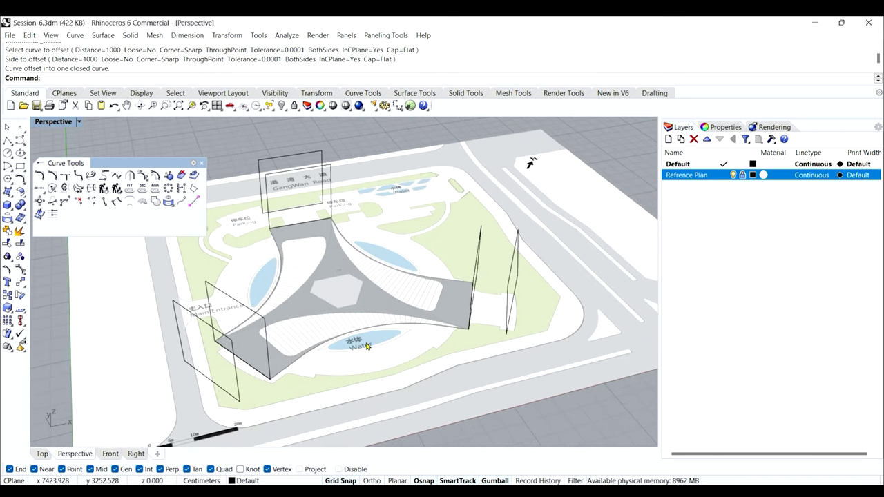
left_click(199, 163)
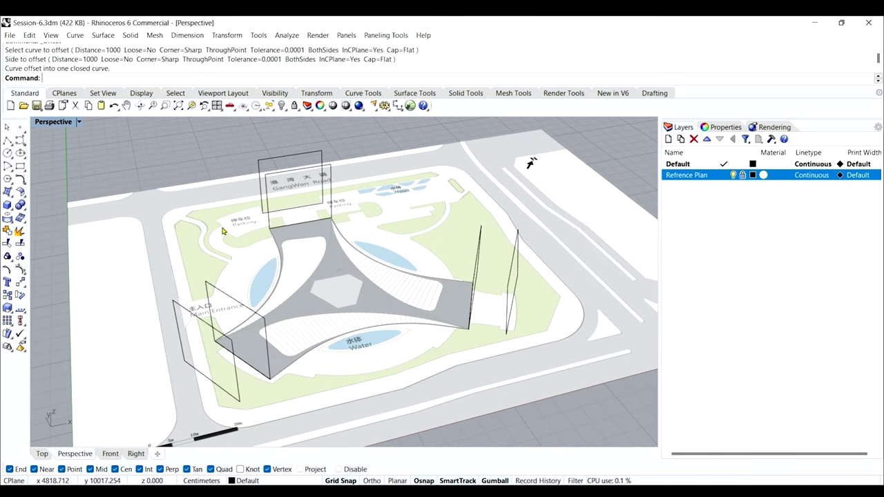
key("ctrl+s")
Examine how the offset rectangle beyond the third wing sits relative to the wing end and the other rectangles
key("ctrl+shift+e")
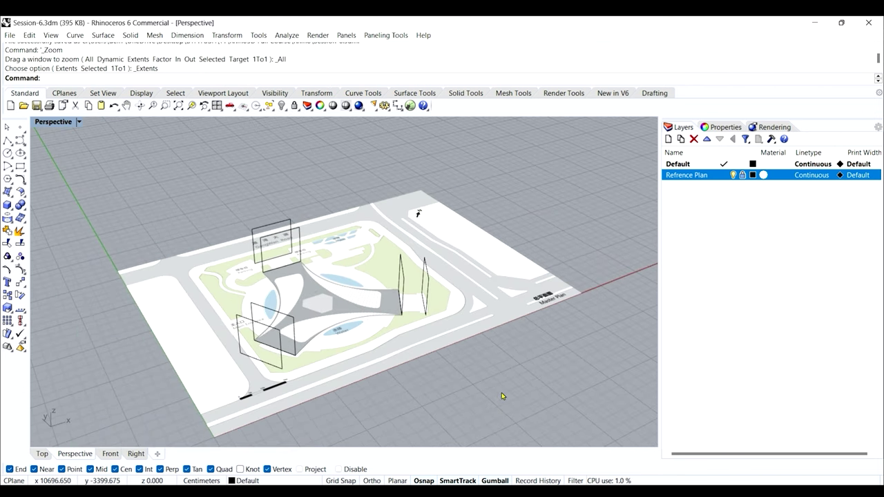
right_click_drag(502, 392, 376, 352)
scroll(377, 352, "up", 5)
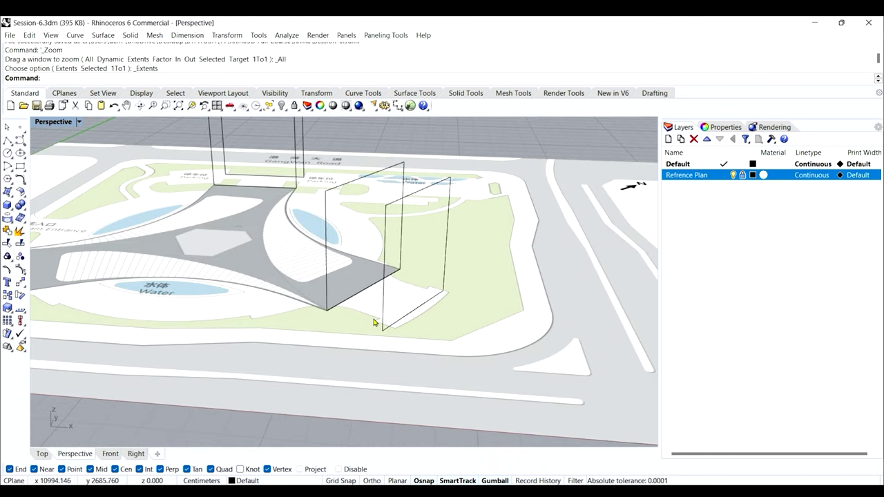
left_click(389, 306)
scroll(326, 353, "down", 3)
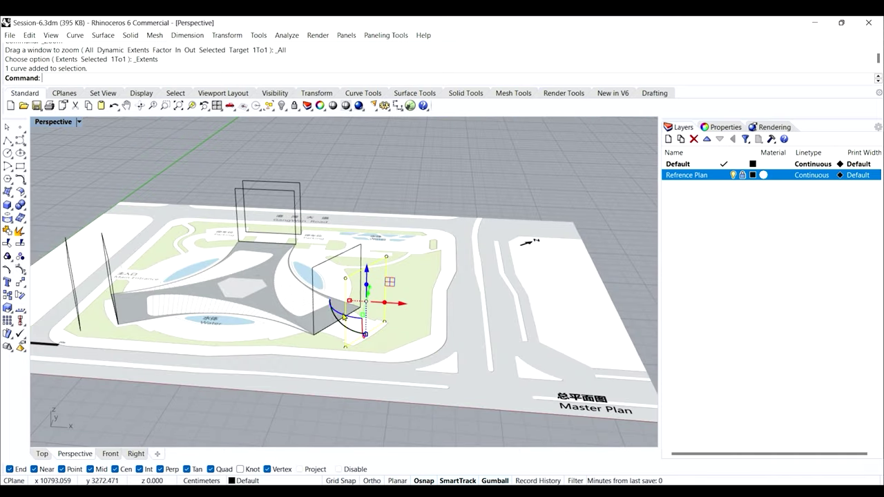
scroll(362, 324, "up", 2)
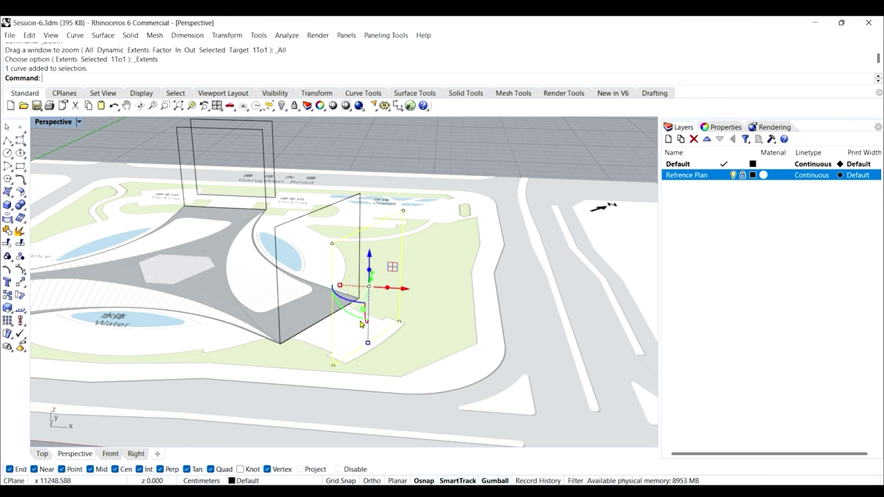
scroll(360, 324, "down", 3)
right_click_drag(339, 365, 303, 377)
scroll(372, 357, "up", 2)
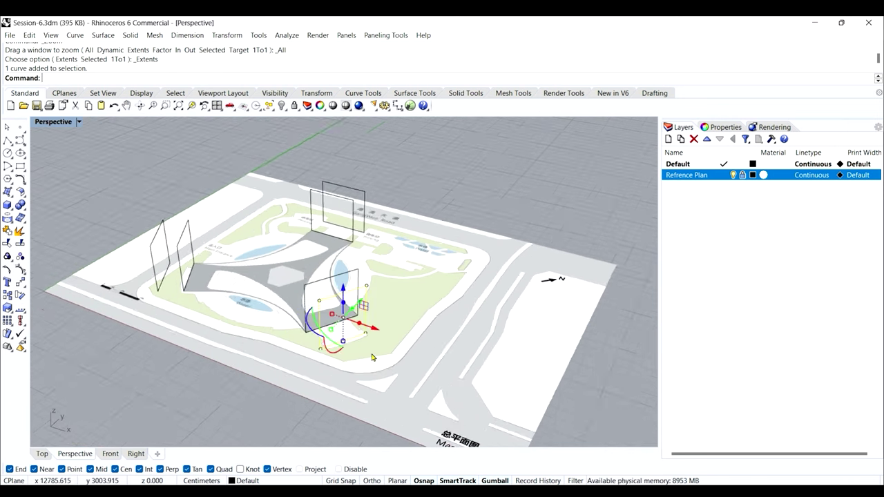
scroll(372, 357, "up", 3)
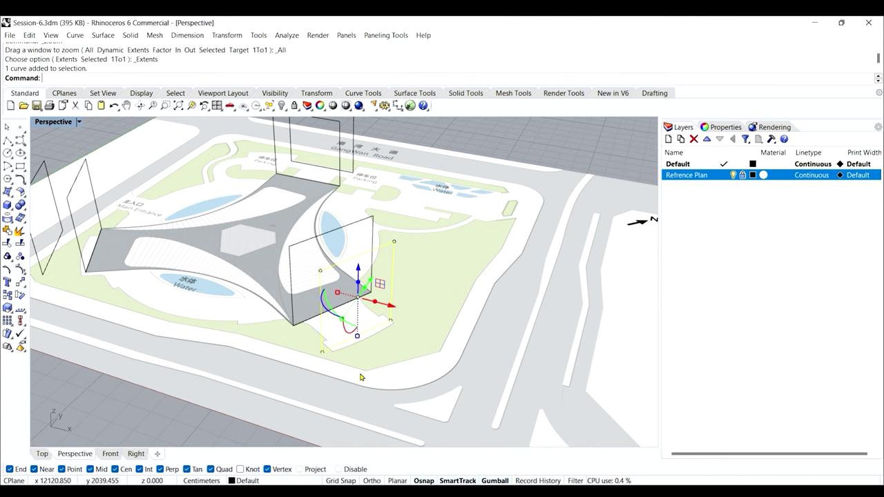
scroll(221, 348, "down", 3)
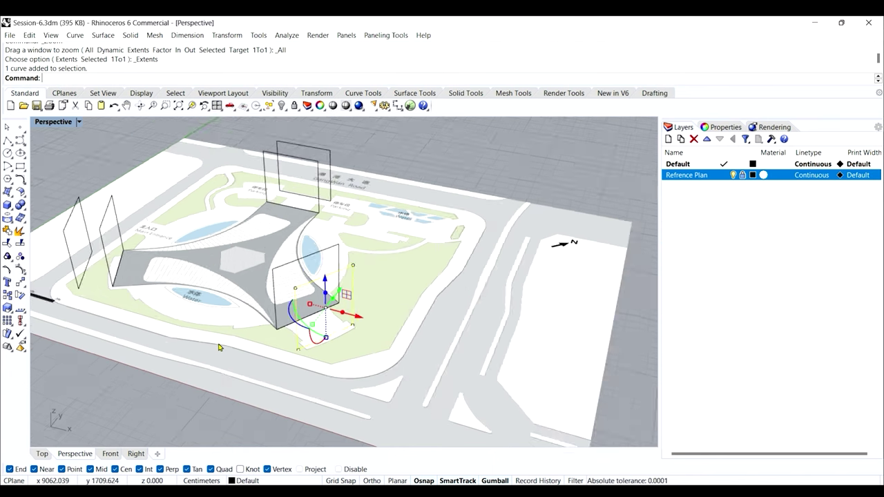
scroll(129, 341, "up", 2)
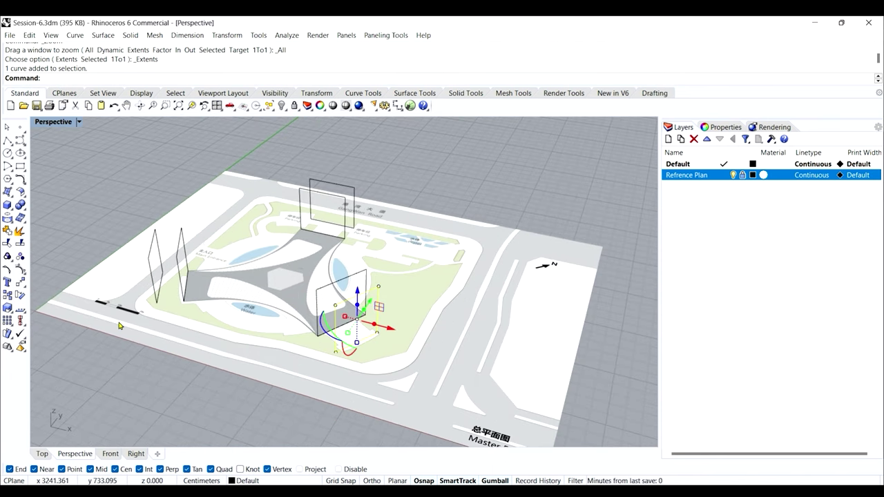
key("Escape")
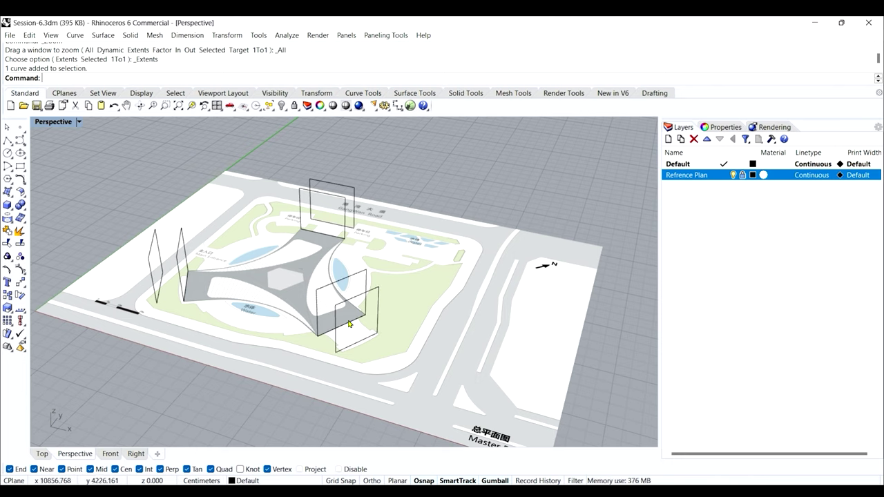
Scale the offset rectangle beyond the third wing from its centre, using its side-edge midpoint as first reference and 1200 cm as second
left_click(339, 340)
scroll(350, 336, "up", 2)
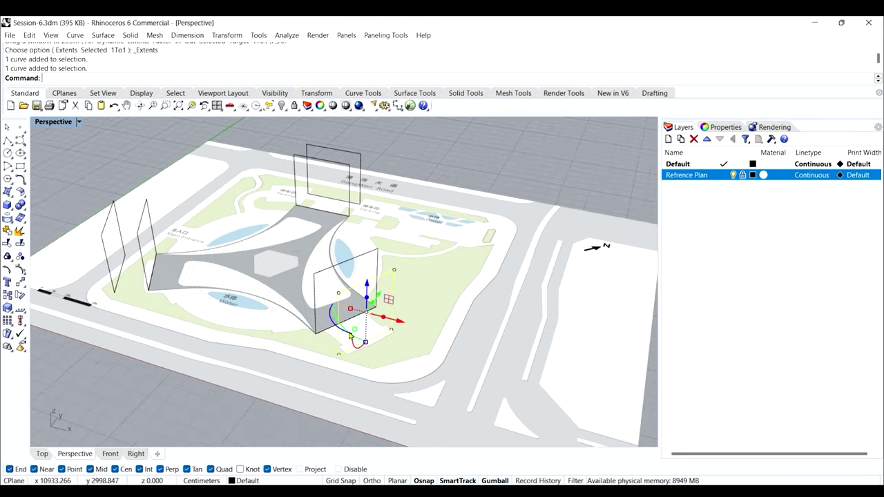
scroll(379, 345, "up", 2)
scroll(326, 364, "up", 1)
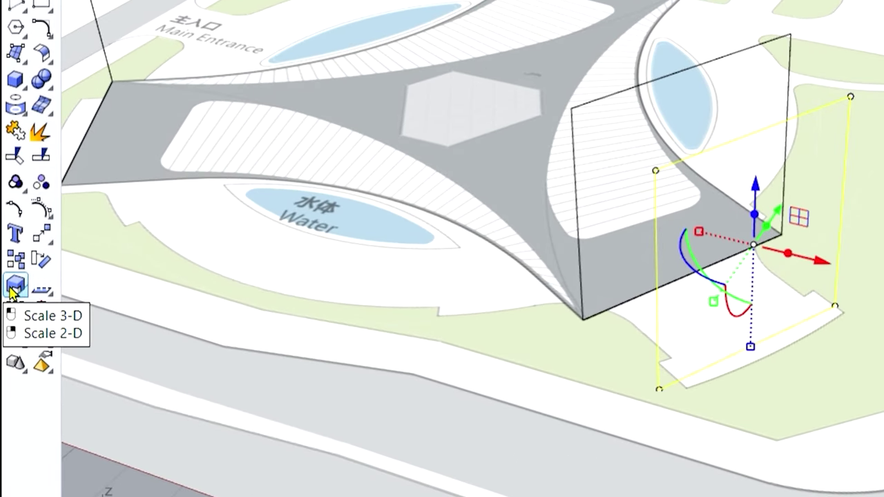
left_click(16, 286)
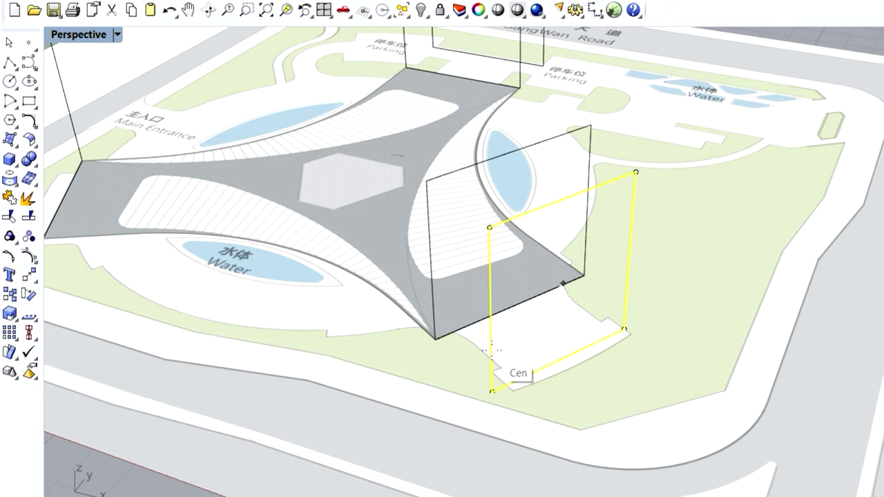
left_click(563, 284)
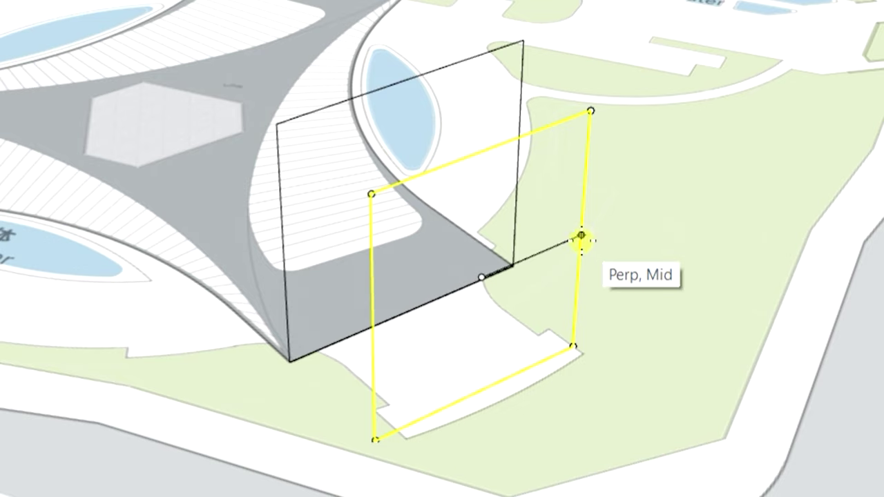
left_click(581, 235)
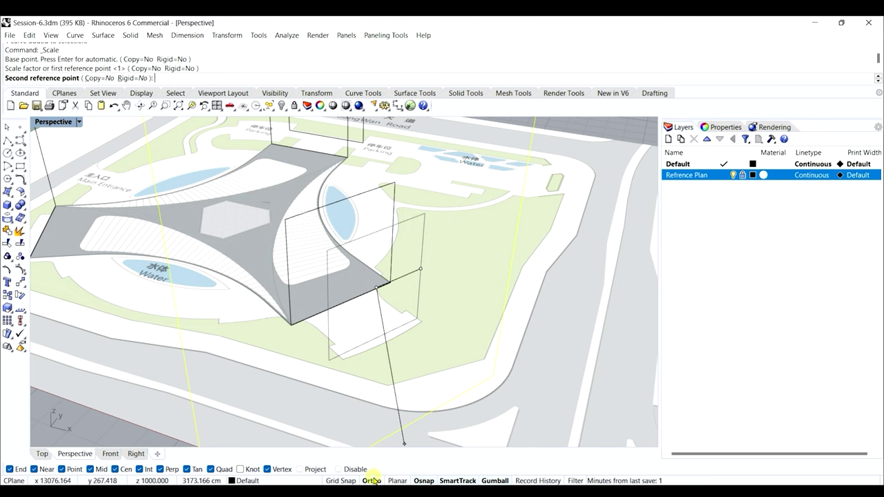
left_click(372, 481)
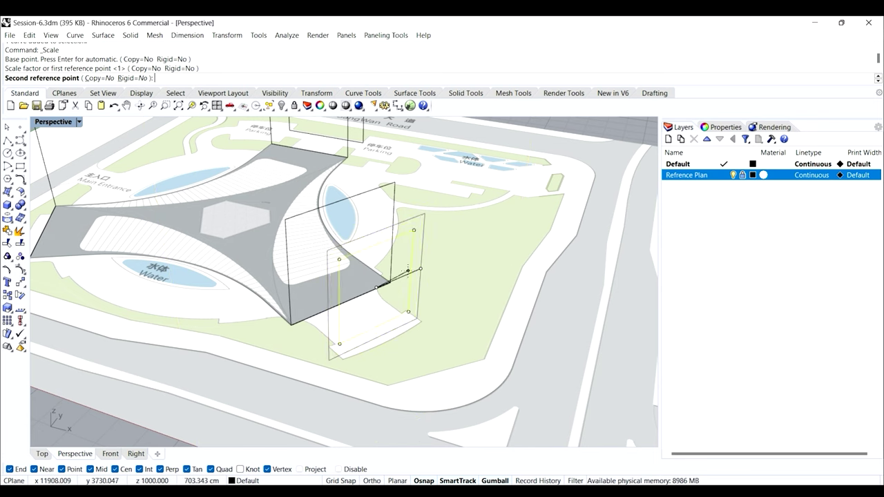
key("F8")
key("F8")
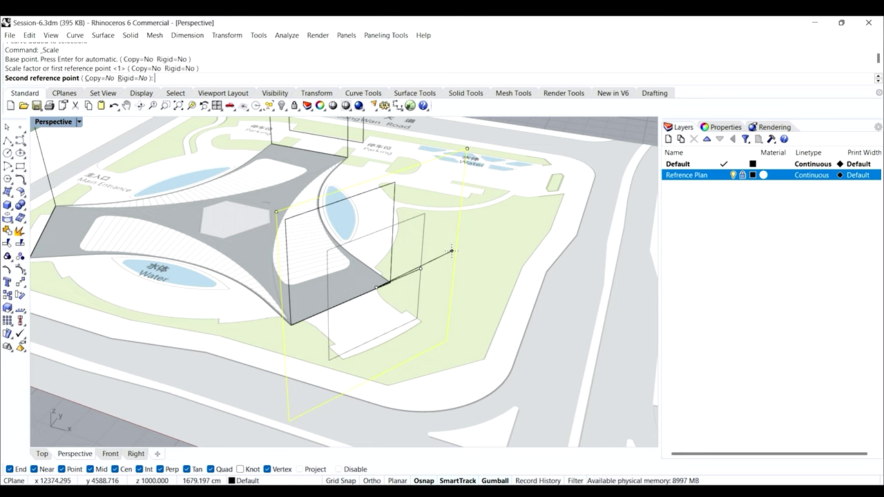
type("200")
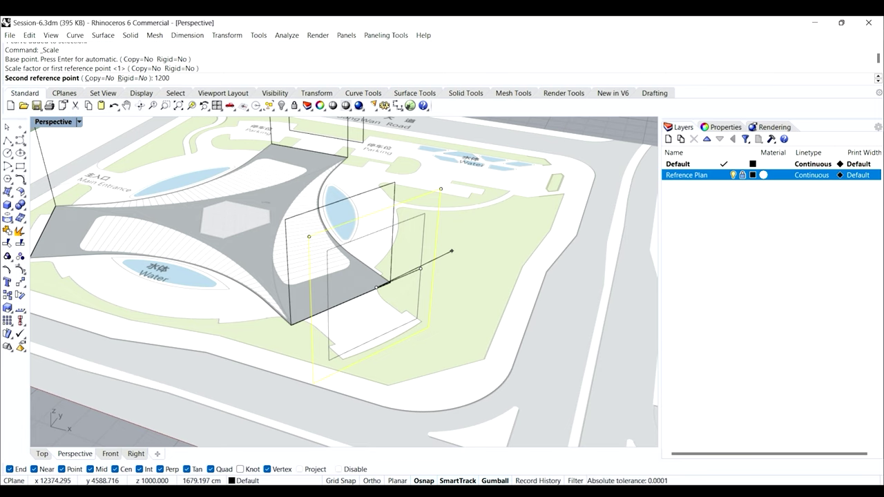
key("Return")
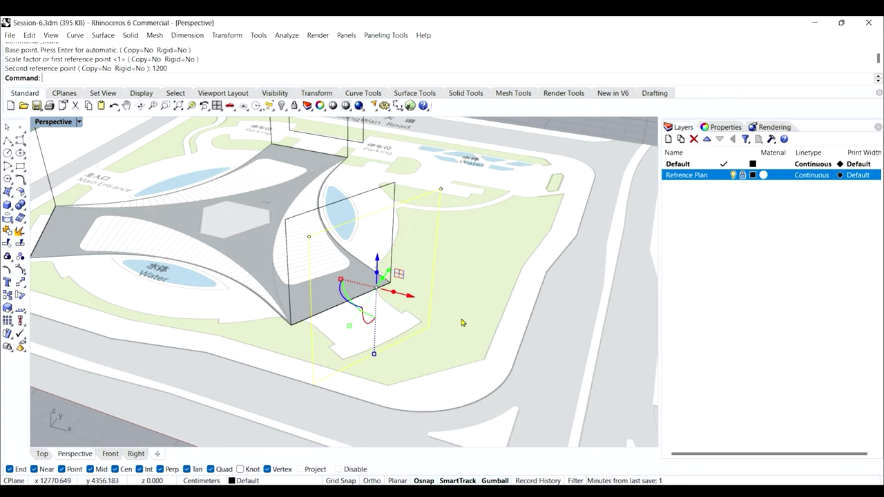
key("Escape")
Scale the offset rectangle beyond the main entrance wing from its centre, with a second reference distance of 1200 cm
scroll(574, 363, "down", 5)
right_click_drag(359, 311, 225, 172)
right_click_drag(253, 213, 449, 192)
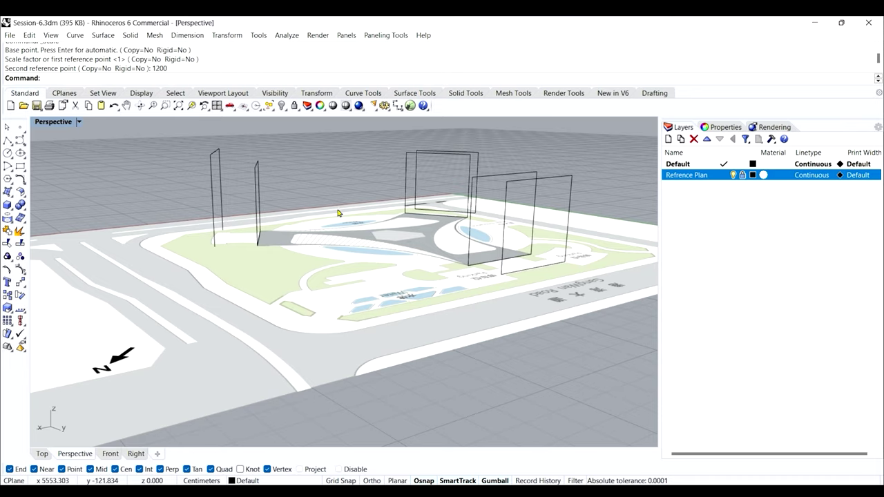
right_click_drag(338, 212, 413, 295)
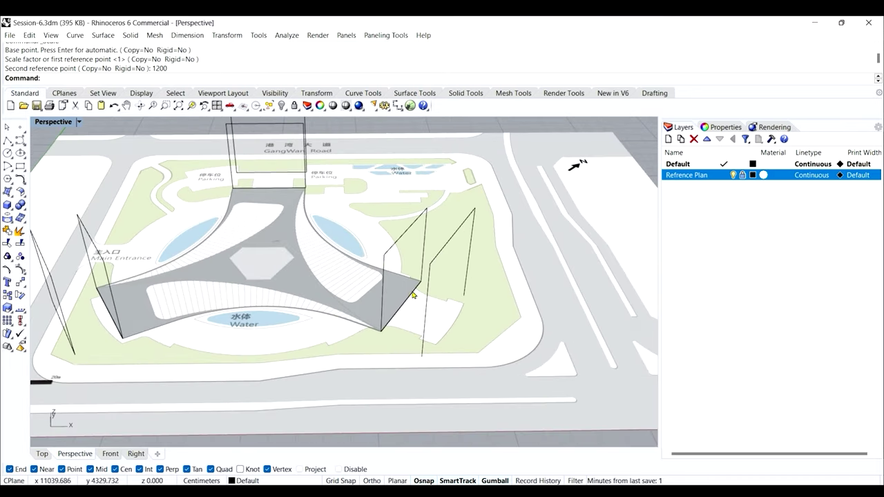
scroll(387, 329, "down", 3)
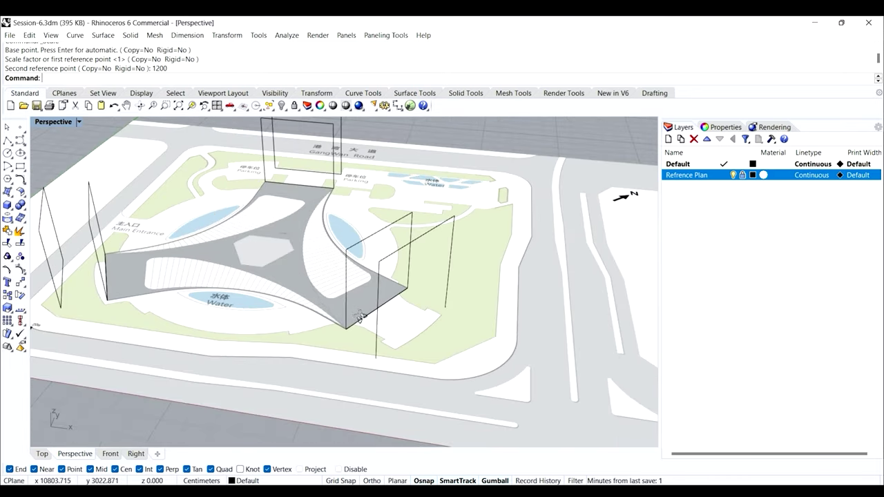
right_click_drag(387, 329, 281, 341)
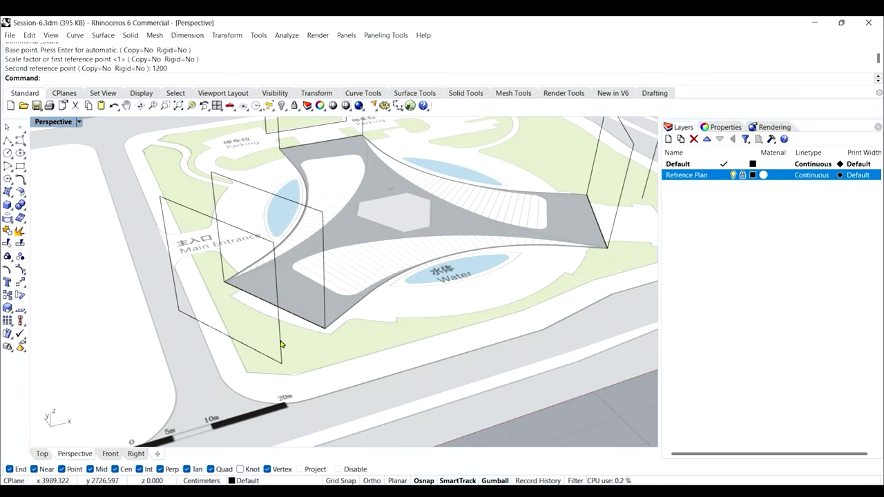
left_click(281, 343)
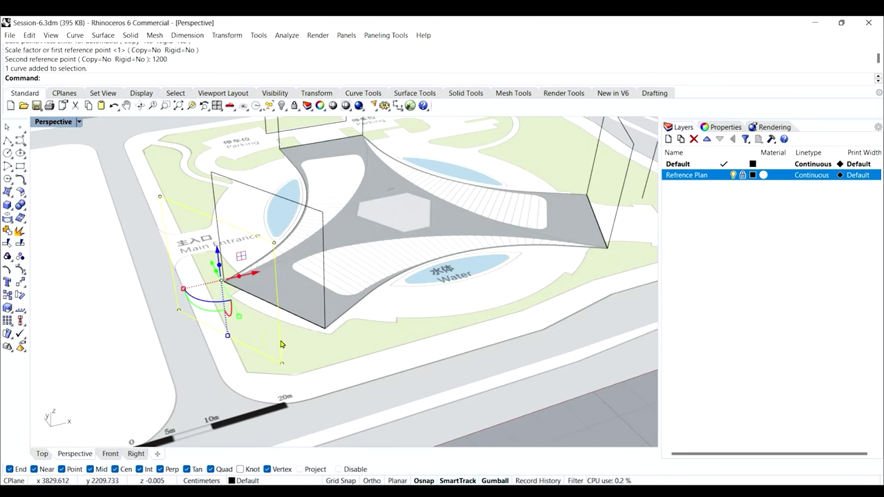
left_click(7, 310)
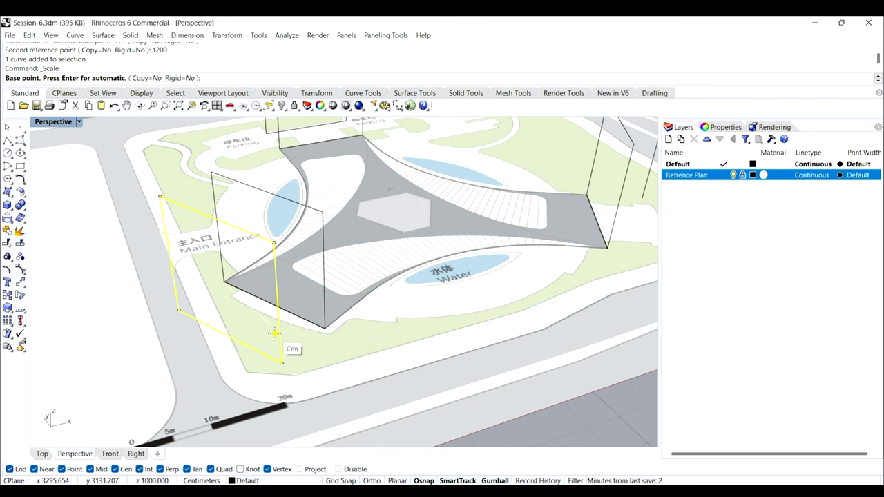
left_click(275, 333)
left_click(304, 330)
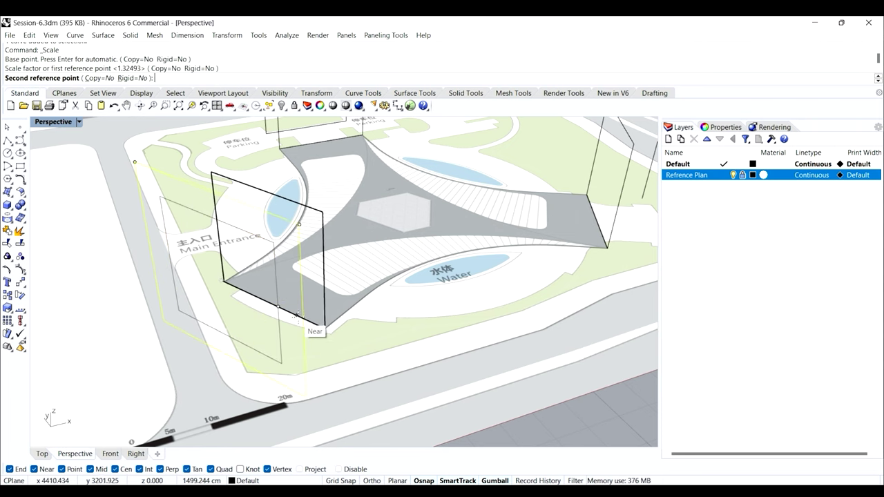
type("12000")
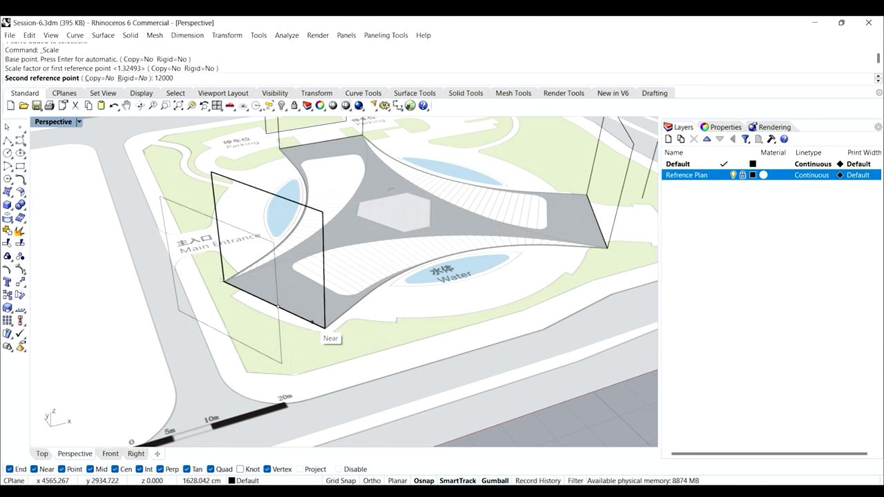
key("Return")
Scale the offset rectangle facing GangWan Road from its centre, with a second reference distance of 1200 cm
key("Return")
right_click_drag(313, 323, 235, 292)
key("Escape")
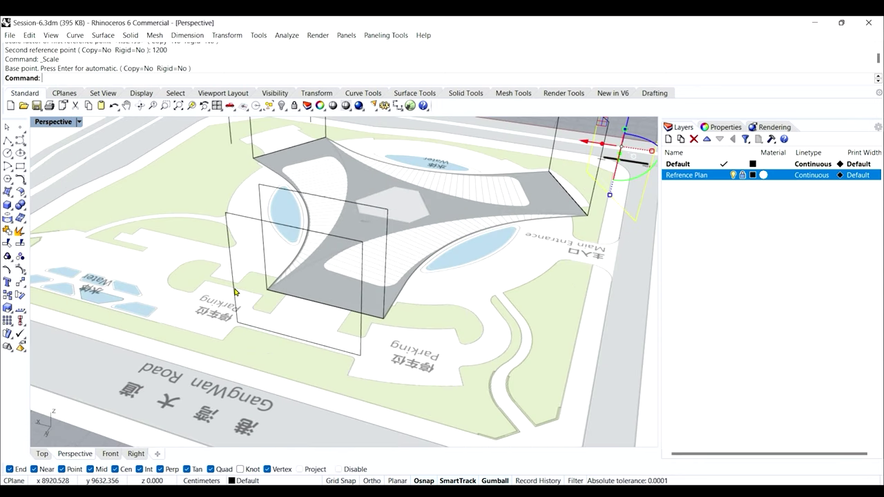
left_click(230, 273)
key("Return")
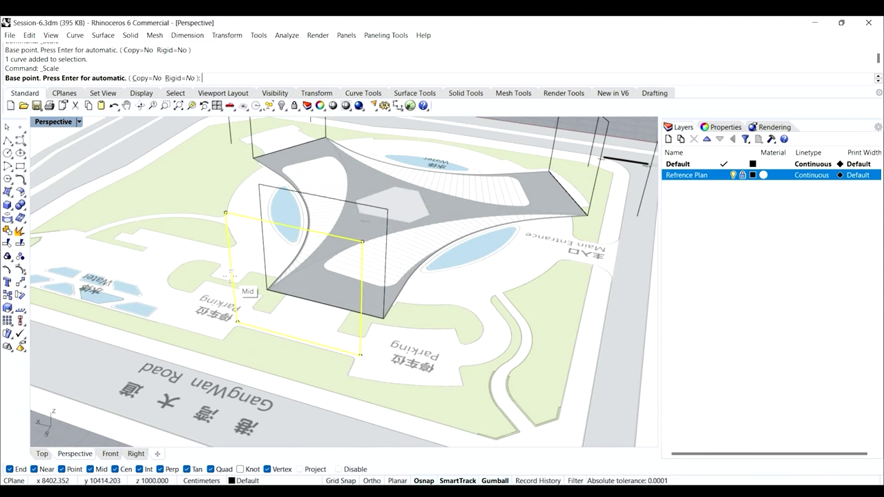
left_click(235, 284)
left_click(212, 265)
type("1")
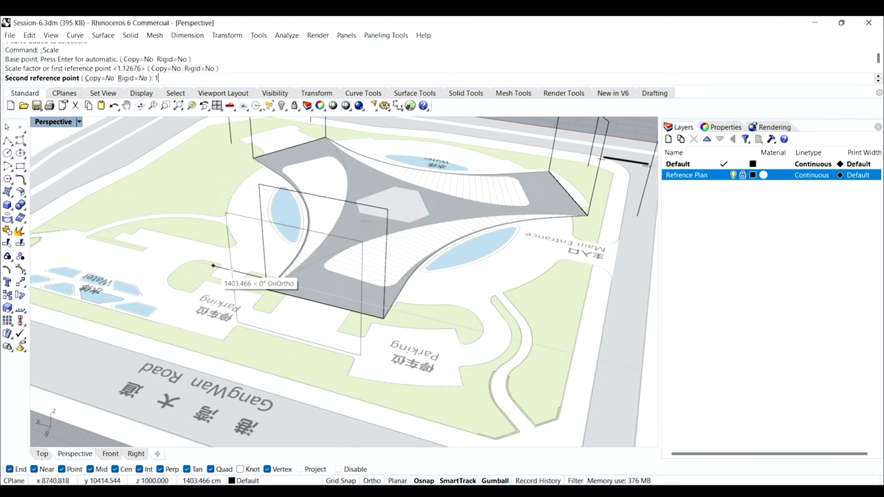
type("200")
key("Return")
Save the model file with the three scaled offset rectangles
scroll(302, 291, "down", 5)
right_click_drag(304, 297, 354, 312)
key("ctrl+s")
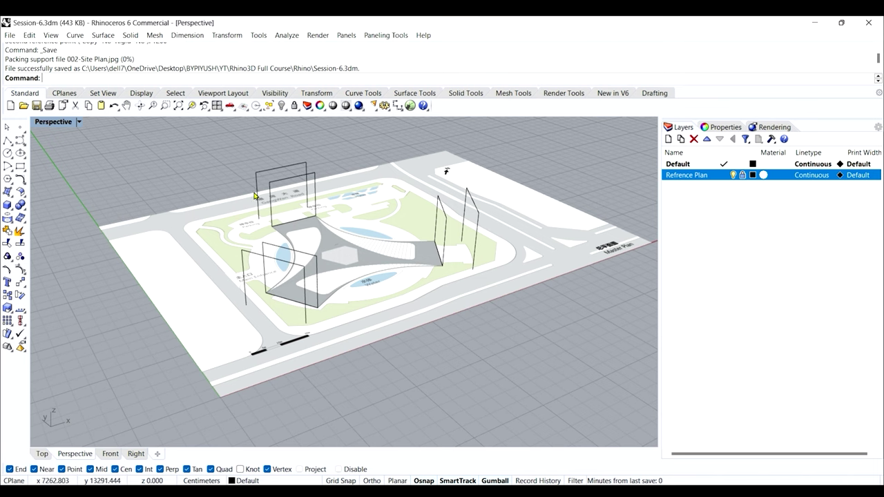
key("F10")
right_click_drag(396, 366, 241, 275)
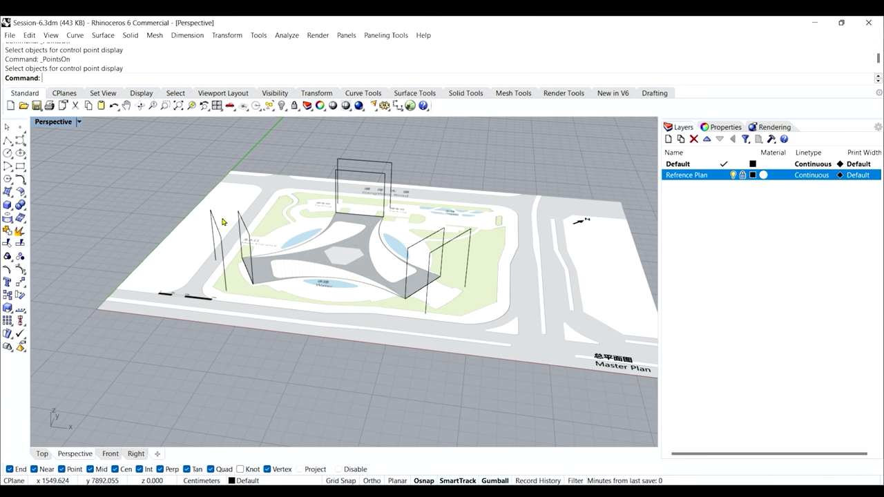
Open the Surface Creation tools and keep them as a floating palette beside the site plan
scroll(223, 221, "up", 2)
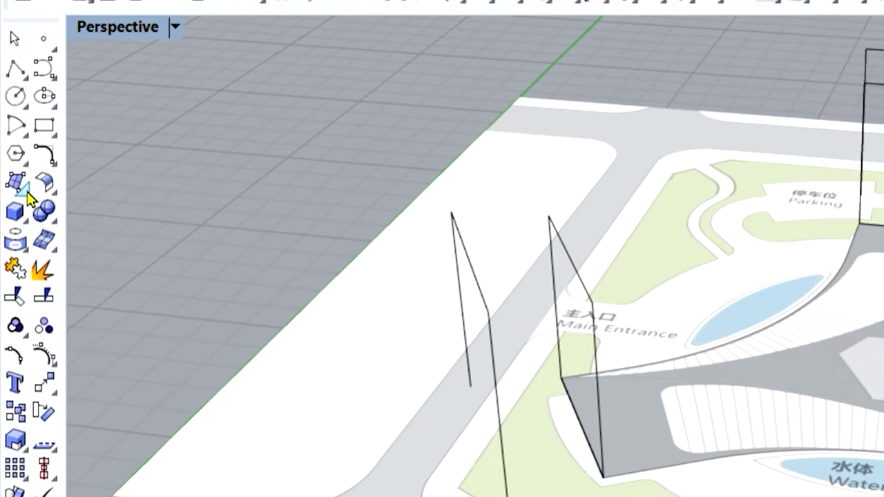
left_click(25, 188)
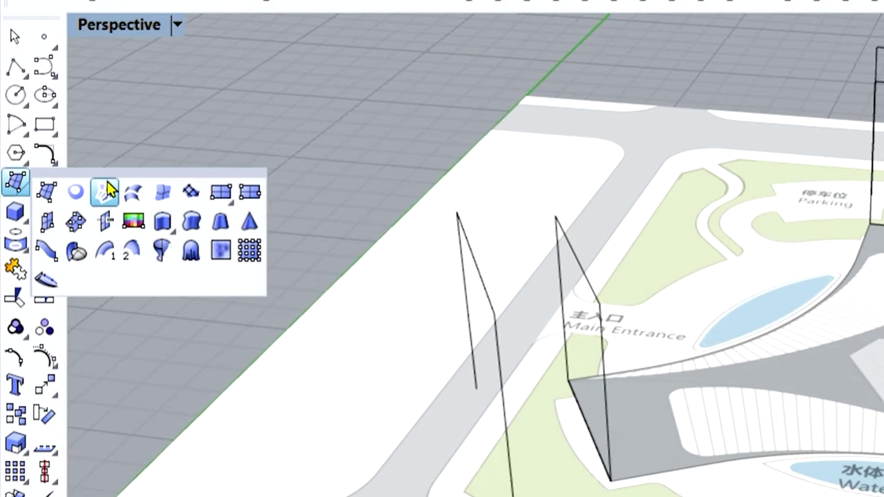
left_click_drag(107, 174, 175, 94)
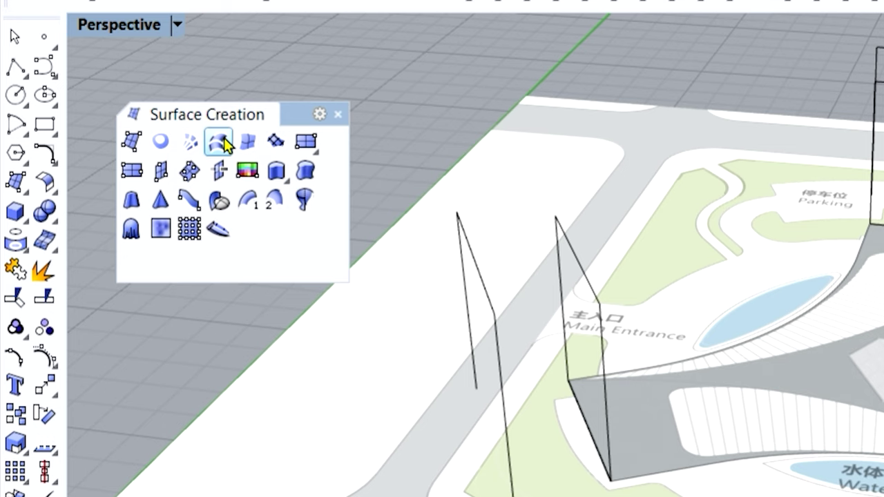
Loft the two vertical rectangles at the main entrance wing, trying the Normal style before applying Straight sections
left_click(218, 149)
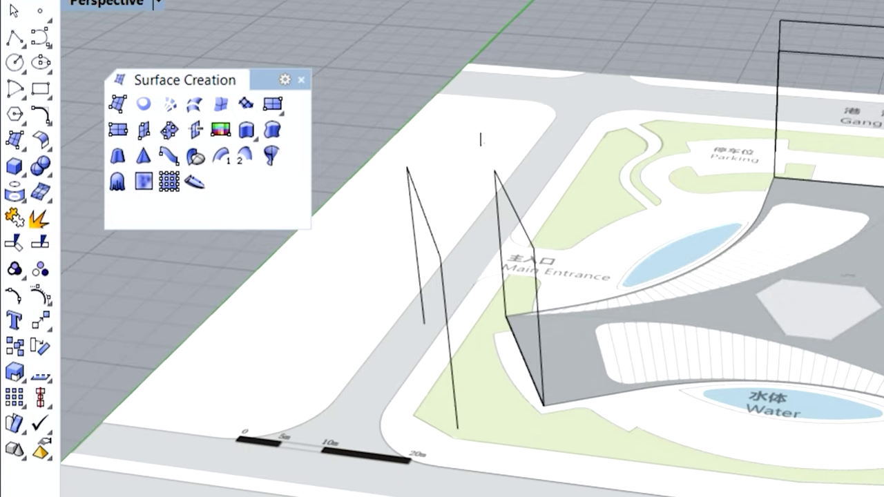
left_click_drag(527, 119, 374, 238)
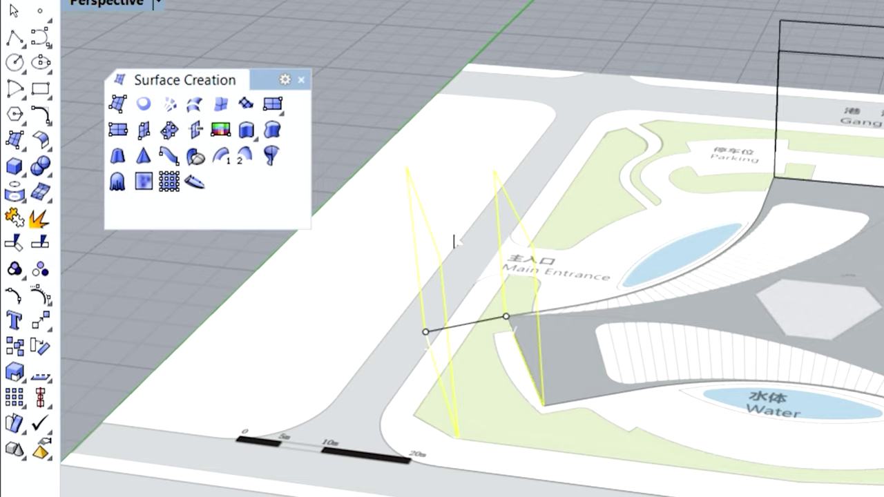
key("Return")
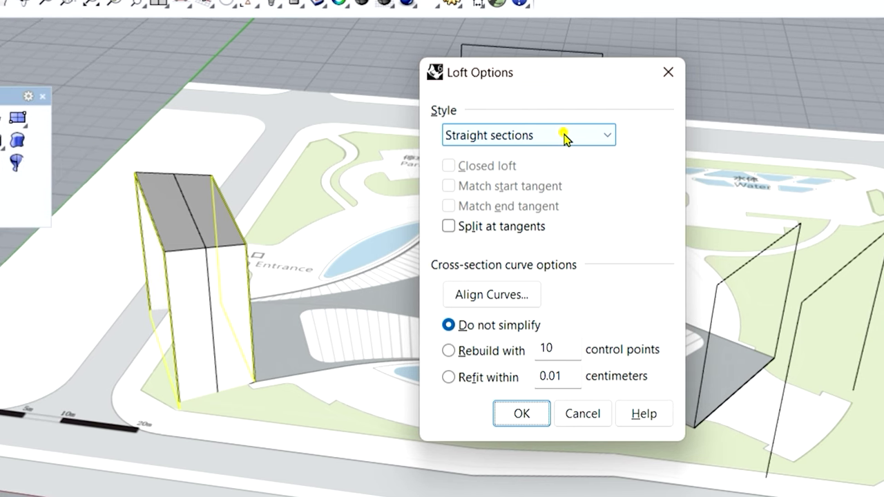
left_click(565, 136)
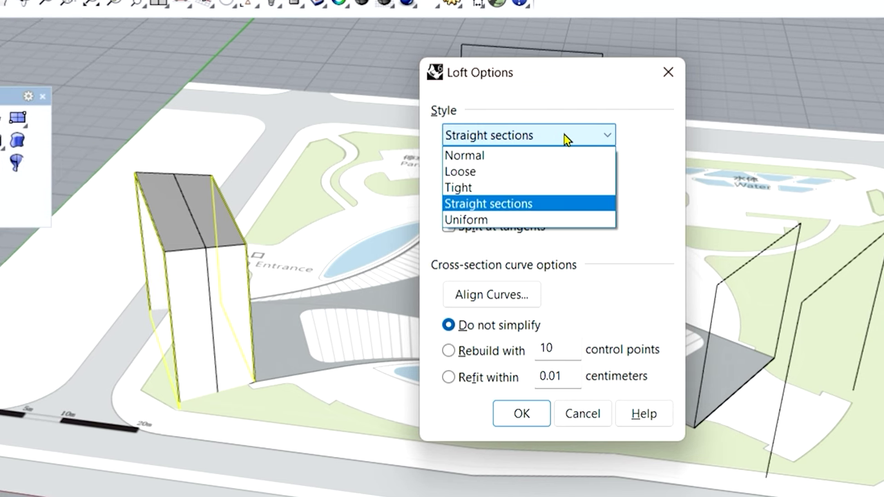
left_click(477, 156)
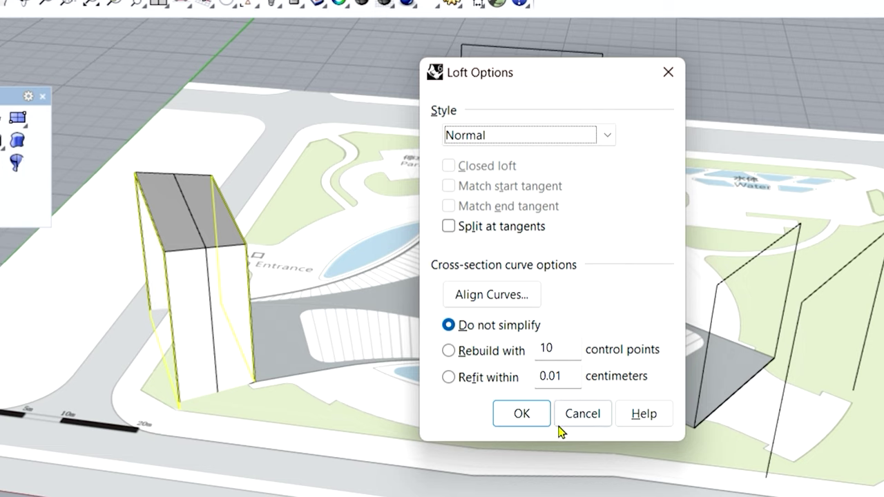
left_click(546, 138)
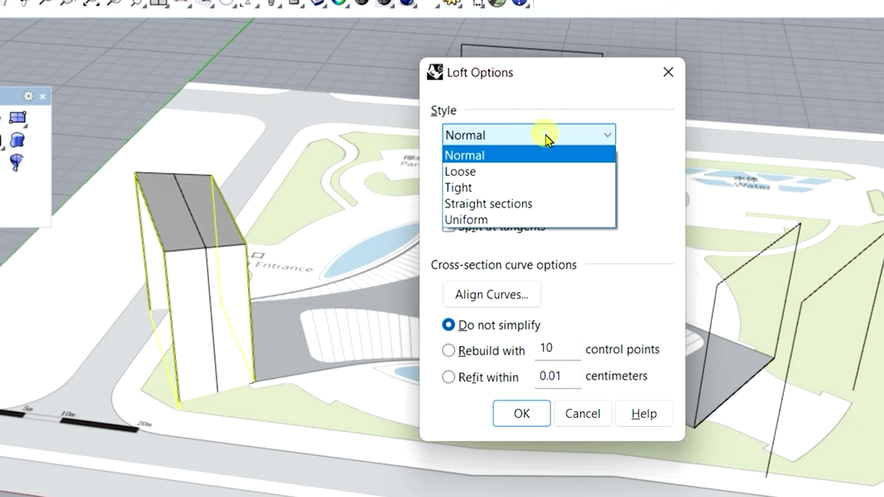
left_click(477, 203)
left_click(533, 426)
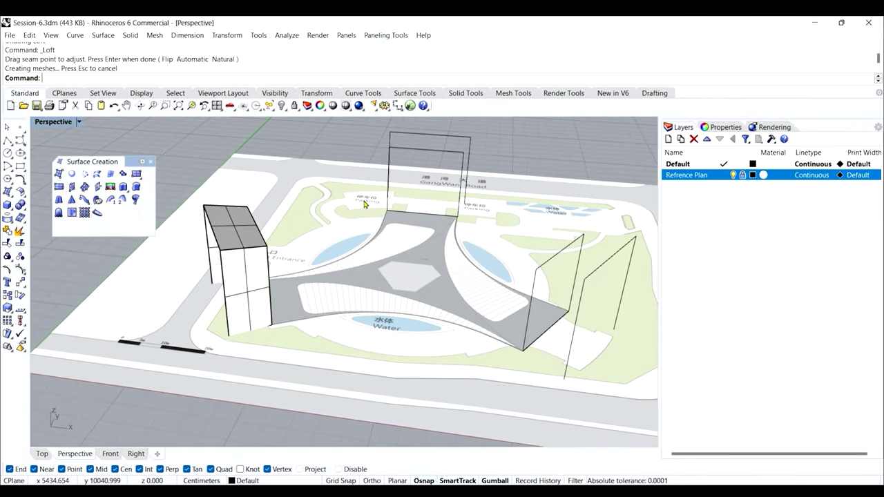
Loft the two vertical rectangles at the GangWan Road wing end with the same loft options
right_click_drag(366, 210, 306, 156)
left_click_drag(329, 146, 488, 229)
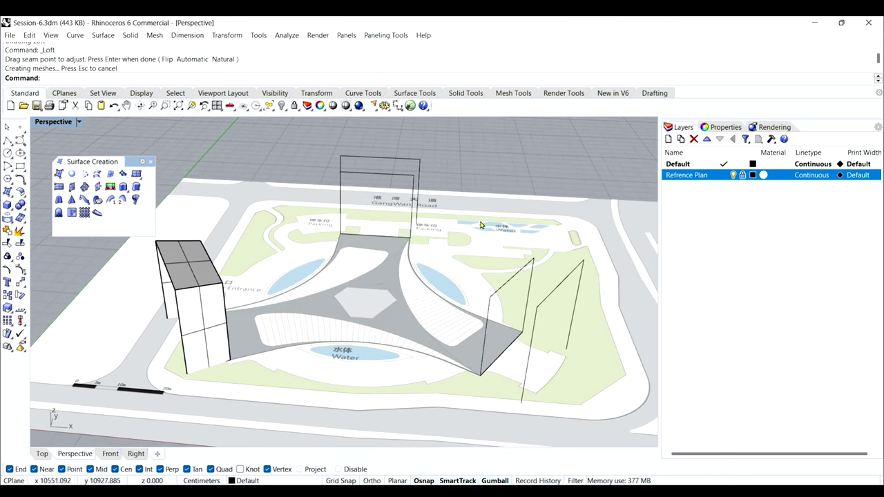
key("Return")
key("Return")
key("Return")
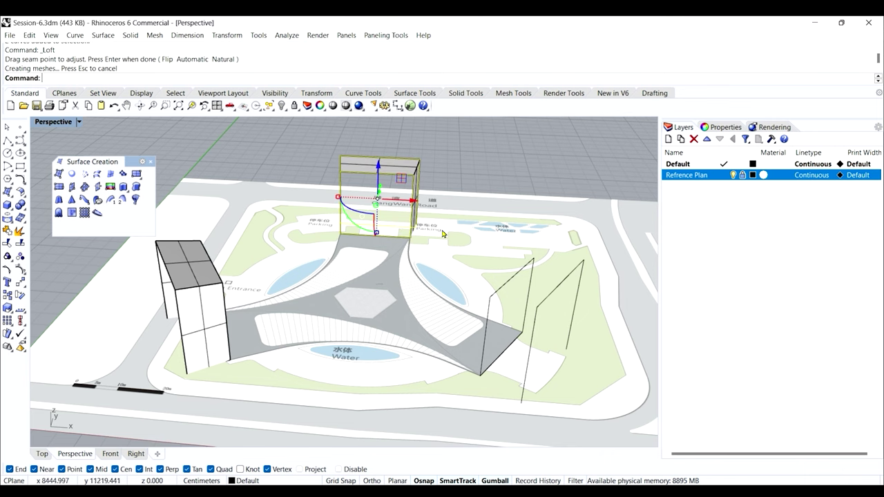
Loft the two vertical rectangles at the remaining wing end with Straight sections and no simplification, and save the model
left_click_drag(601, 215, 476, 311)
key("Return")
key("Return")
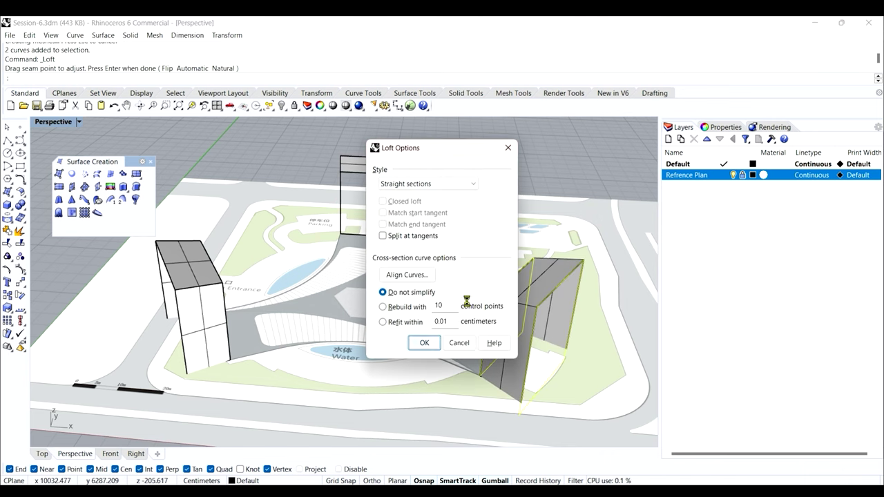
left_click(420, 341)
right_click_drag(420, 342, 395, 296)
key("ctrl+s")
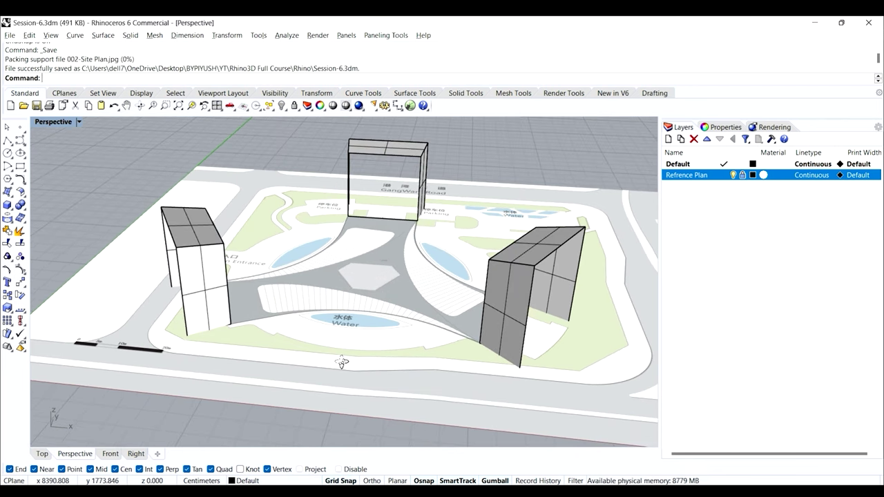
right_click_drag(298, 356, 199, 222)
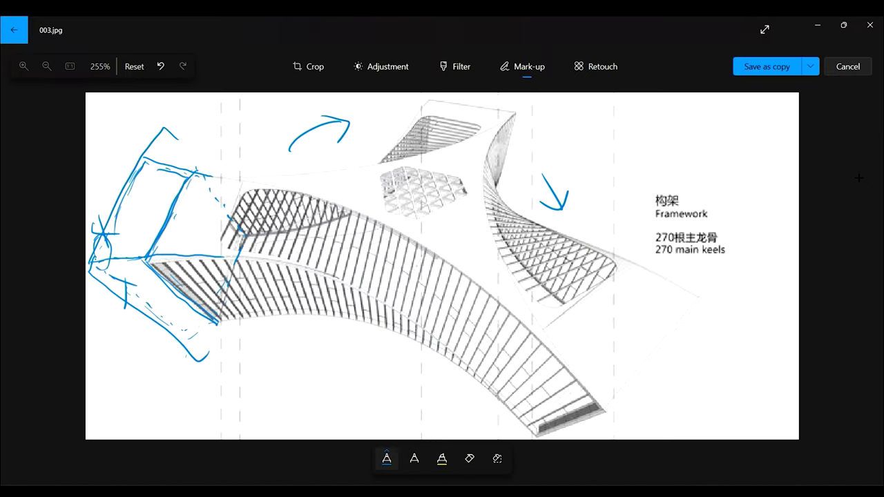
In the framework image 003.jpg, trace the long edges and both ends of the twisting strip that links two wing ends
mouse_move(193, 170)
left_mouse_down()
mouse_move(143, 260)
mouse_move(242, 253)
left_mouse_up()
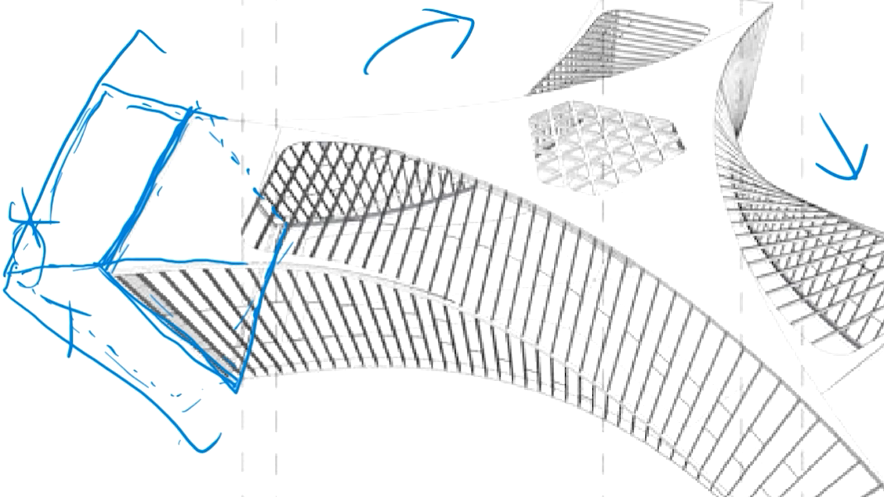
mouse_move(211, 122)
left_mouse_down()
mouse_move(330, 137)
mouse_move(514, 209)
mouse_move(883, 483)
left_mouse_up()
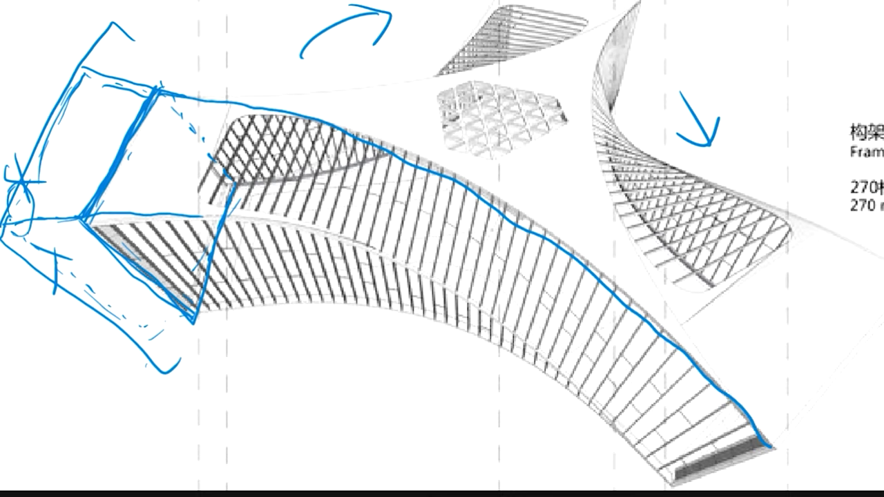
mouse_move(763, 445)
left_mouse_down()
mouse_move(662, 488)
mouse_move(700, 478)
left_mouse_up()
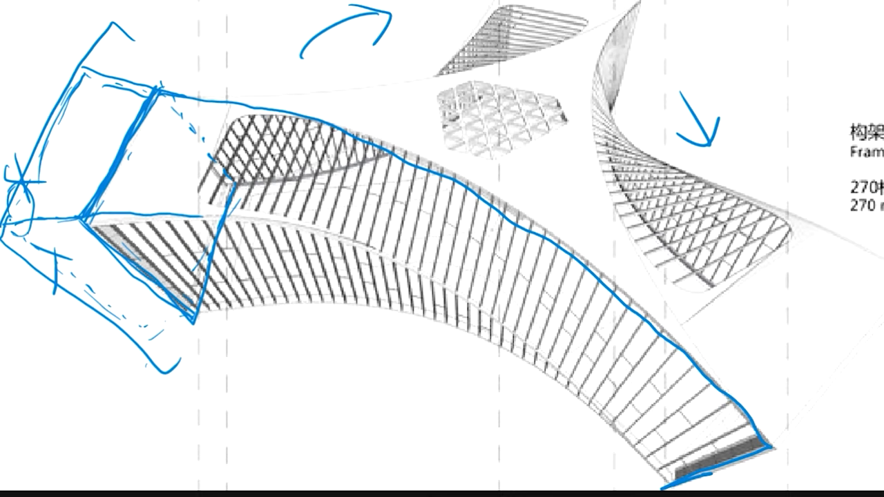
mouse_move(231, 211)
left_mouse_down()
mouse_move(325, 234)
mouse_move(456, 295)
left_mouse_up()
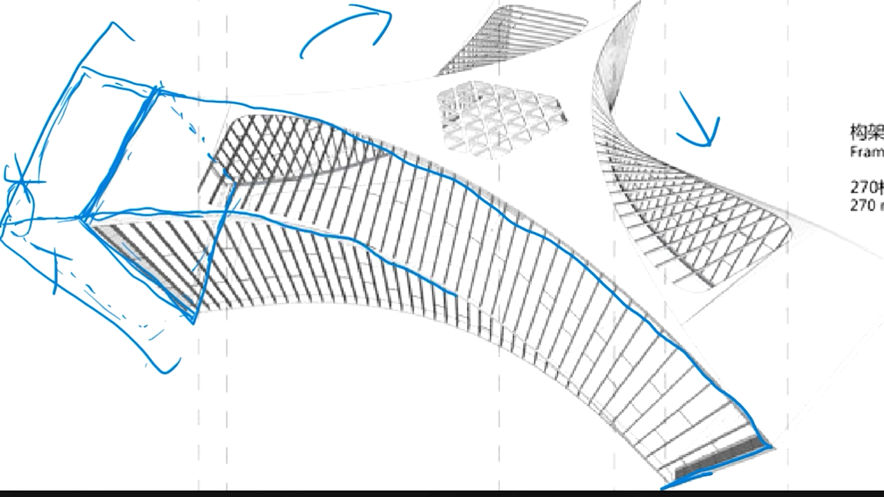
left_click_drag(604, 423, 663, 481)
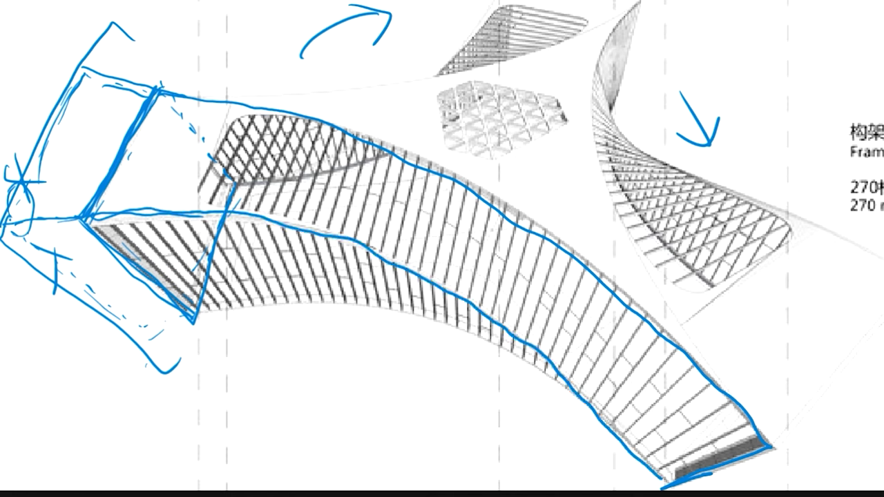
Hatch the traced strip on the framework image, outline the neighbouring wing end, and add an arrow along the strip's direction
mouse_move(107, 208)
left_mouse_down()
mouse_move(208, 139)
mouse_move(304, 207)
mouse_move(436, 268)
mouse_move(715, 469)
left_mouse_up()
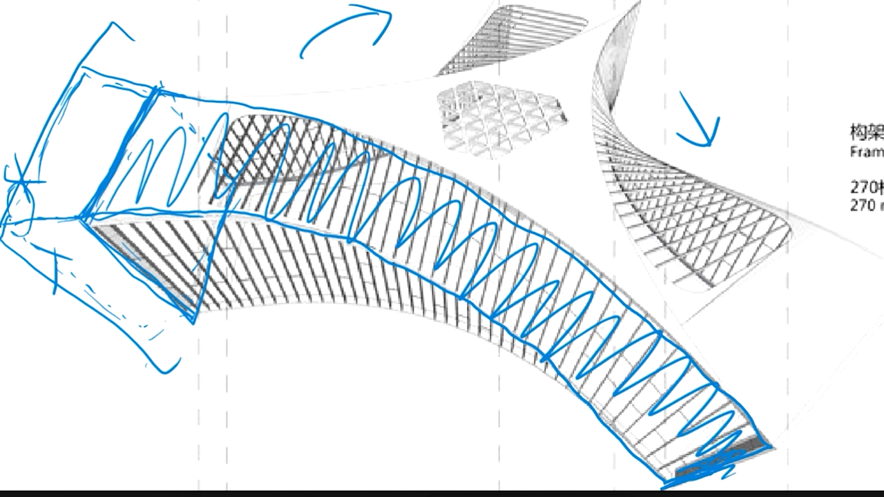
left_click_drag(771, 444, 883, 329)
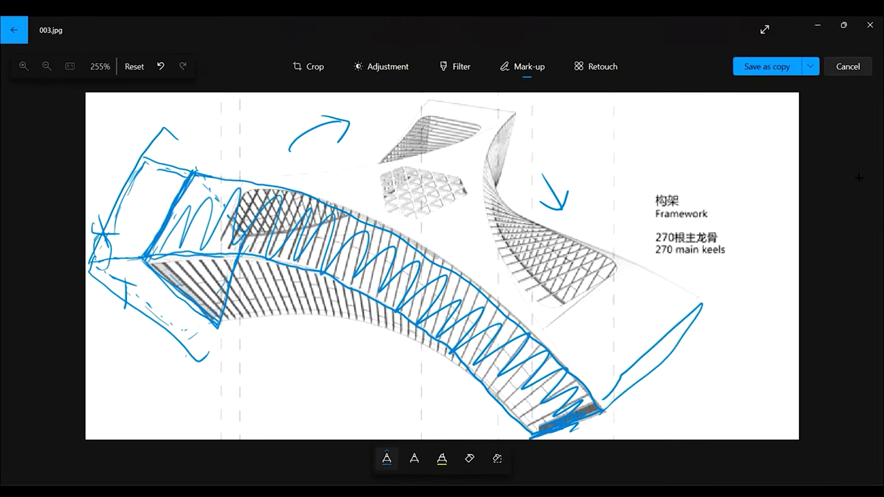
left_click_drag(323, 230, 453, 302)
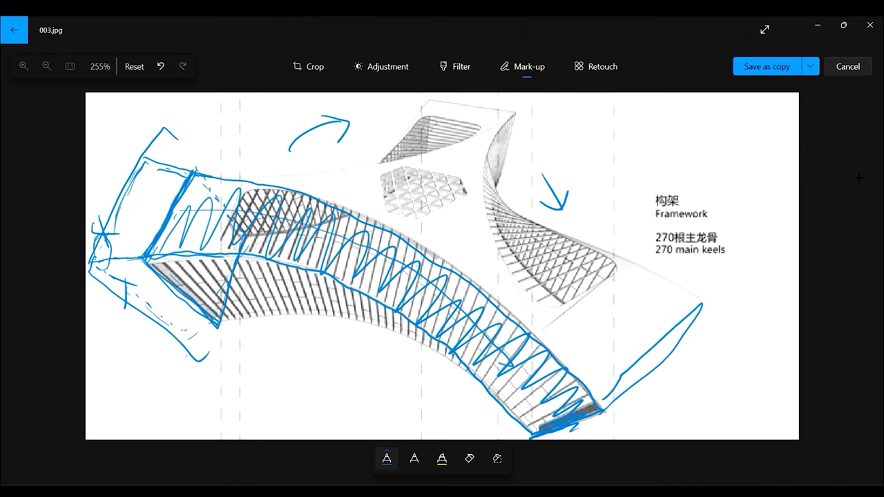
left_click_drag(484, 356, 524, 340)
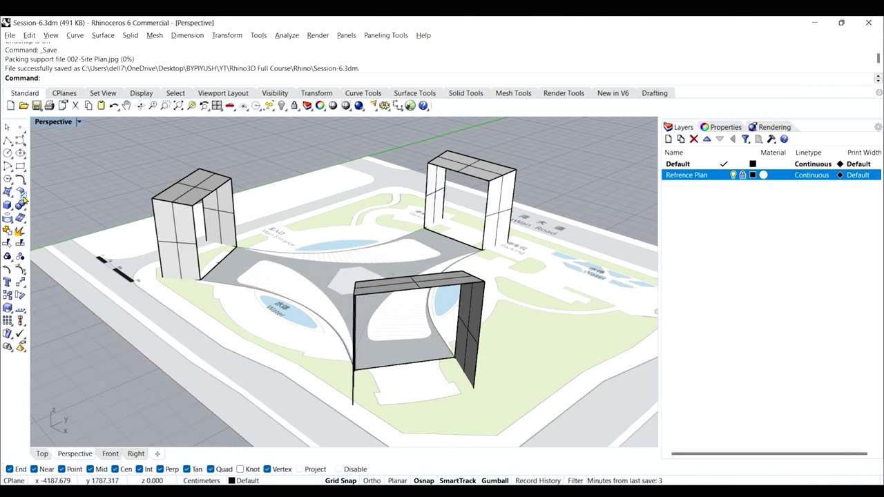
Float the Surface Tools palette in Rhino and start a Blend Surface from the main entrance wing's inner roof edge to the third wing's inner side edge
left_click(22, 199)
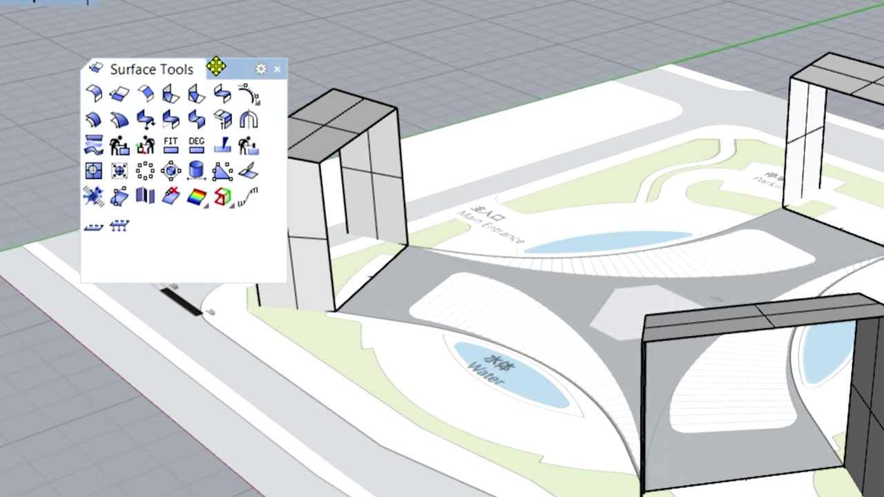
left_click_drag(160, 130, 113, 103)
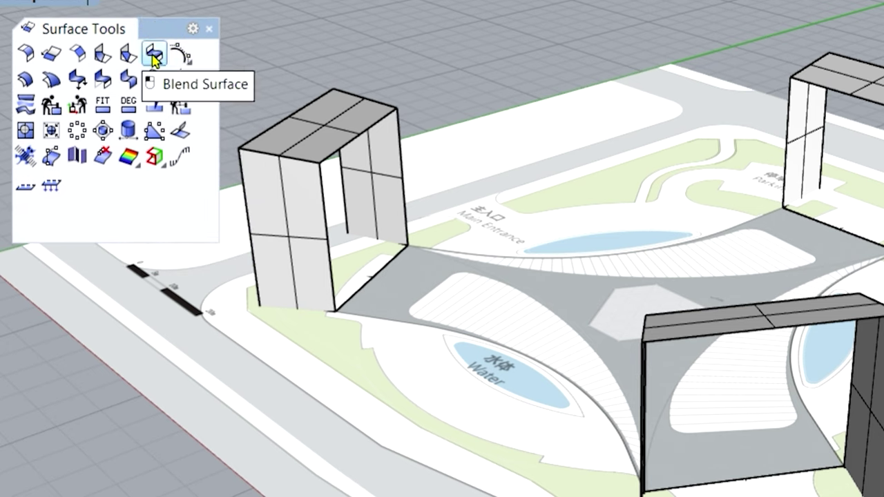
left_click(153, 55)
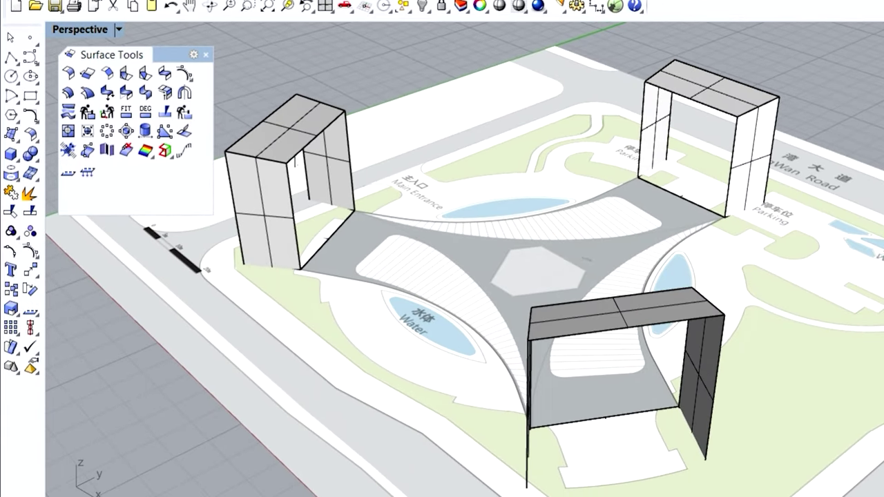
left_click(296, 154)
right_click_drag(325, 253, 364, 252)
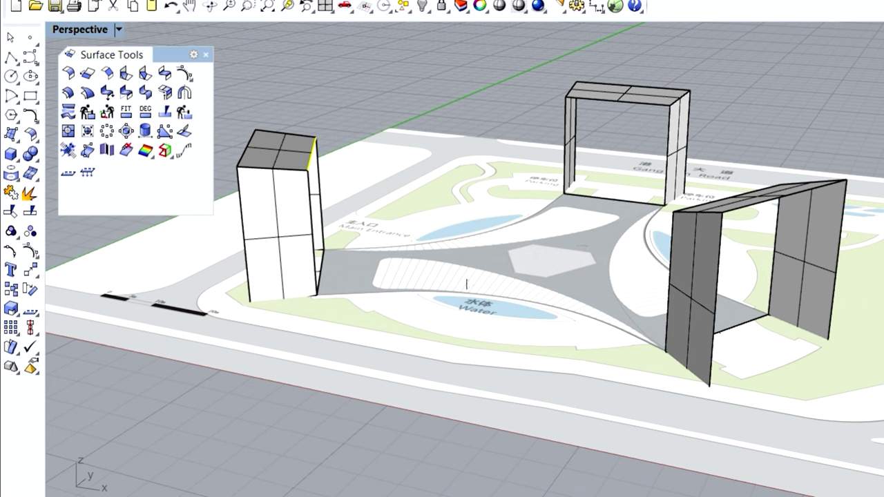
right_click_drag(627, 347, 577, 346)
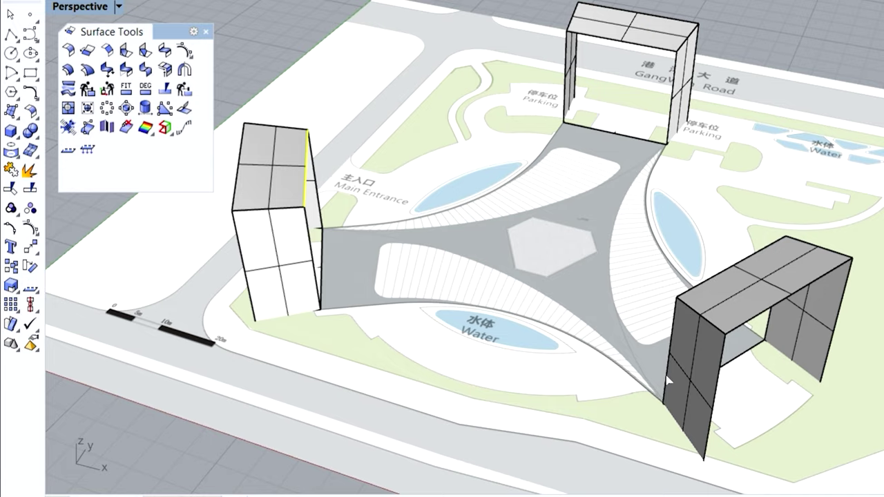
left_click(668, 380)
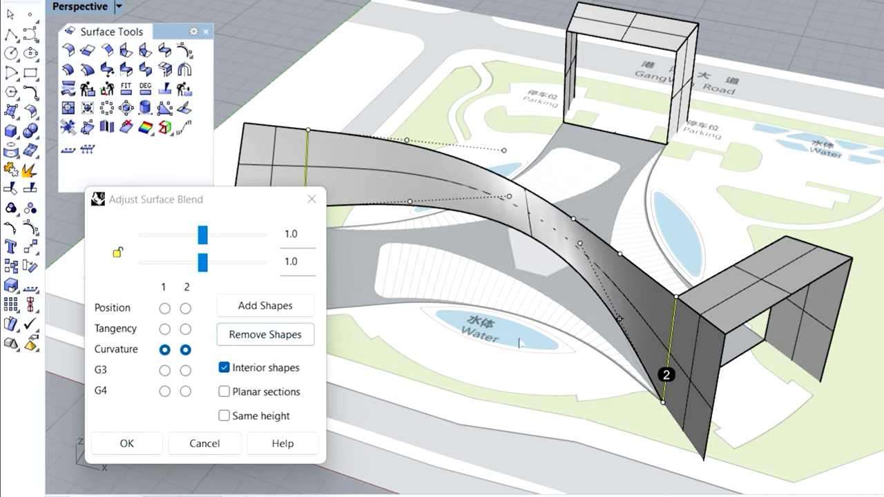
Set the surface blend to Tangency at both edges and check the twisting strip from several angles
right_click_drag(536, 340, 577, 290)
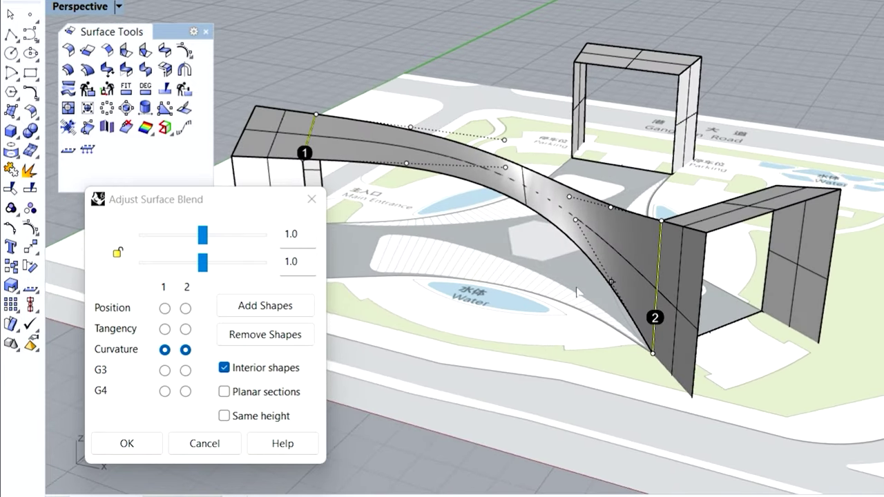
left_click(164, 329)
left_click(185, 328)
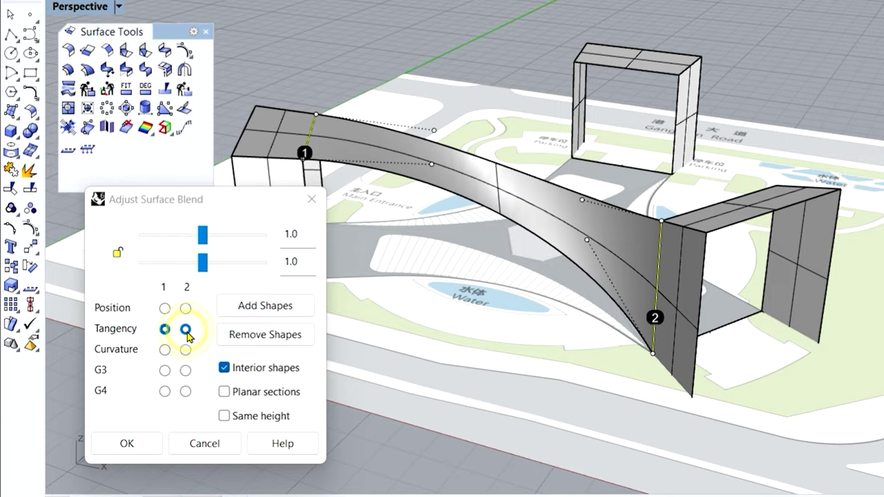
right_click_drag(483, 290, 432, 273)
right_click_drag(379, 318, 507, 325)
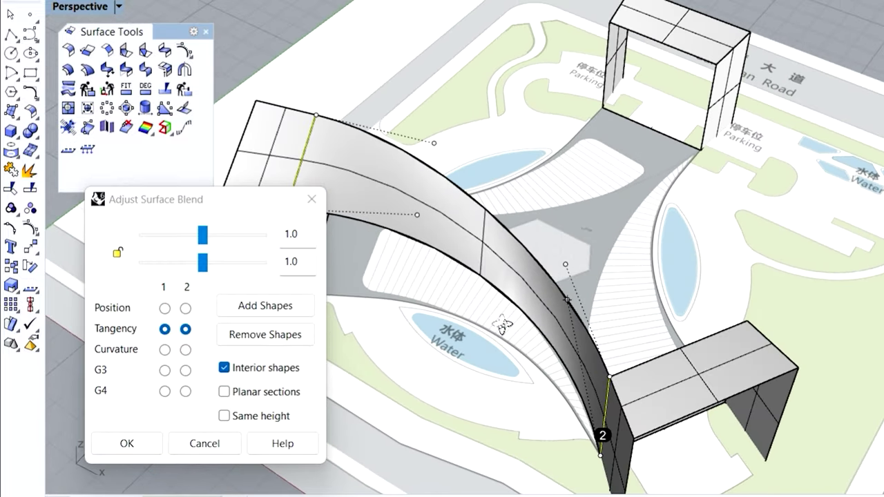
scroll(567, 298, "down", 5)
scroll(546, 255, "up", 3)
scroll(546, 254, "up", 2)
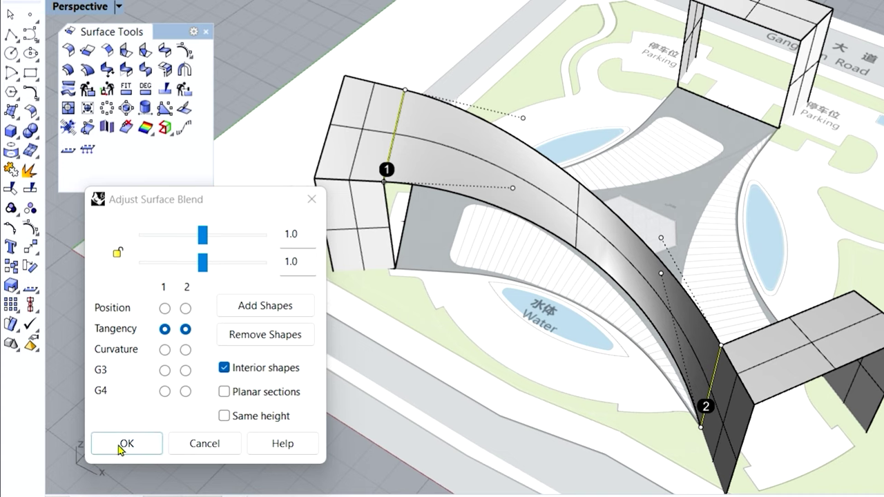
Try Position continuity at both edges of the blend, inspect the shape, and return both edges to Tangency
left_click(164, 308)
left_click(185, 308)
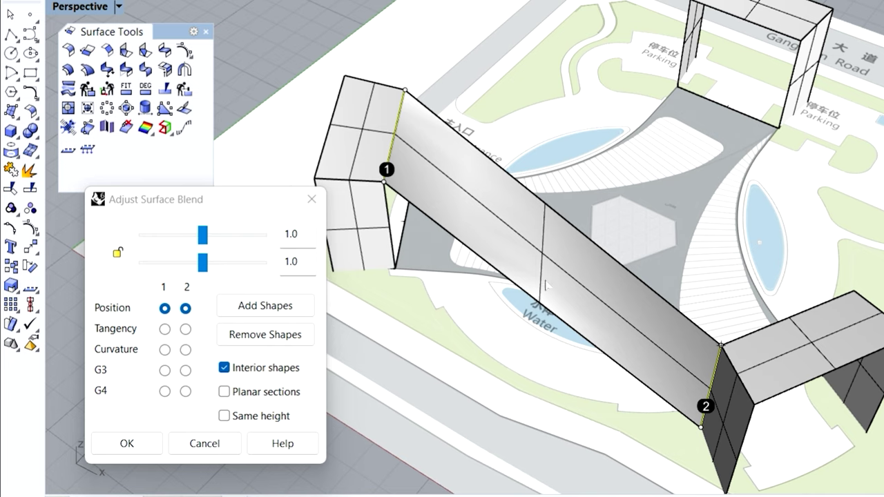
left_click(164, 330)
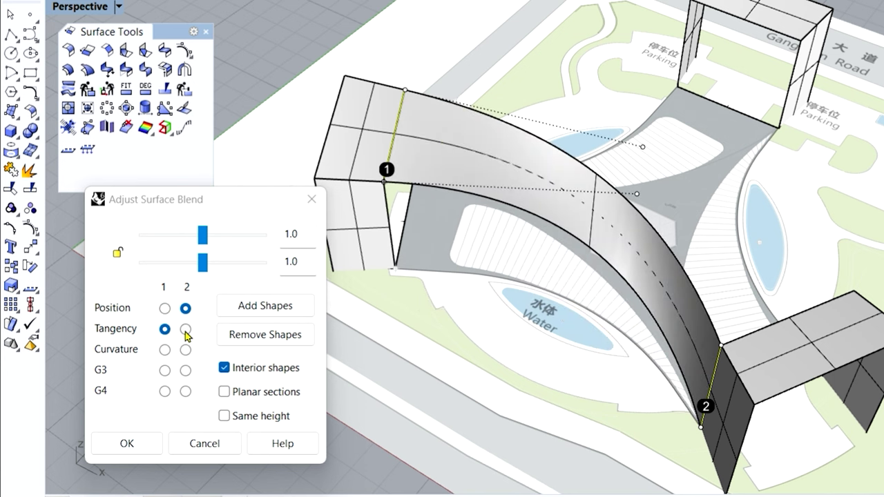
right_click_drag(621, 372, 470, 255)
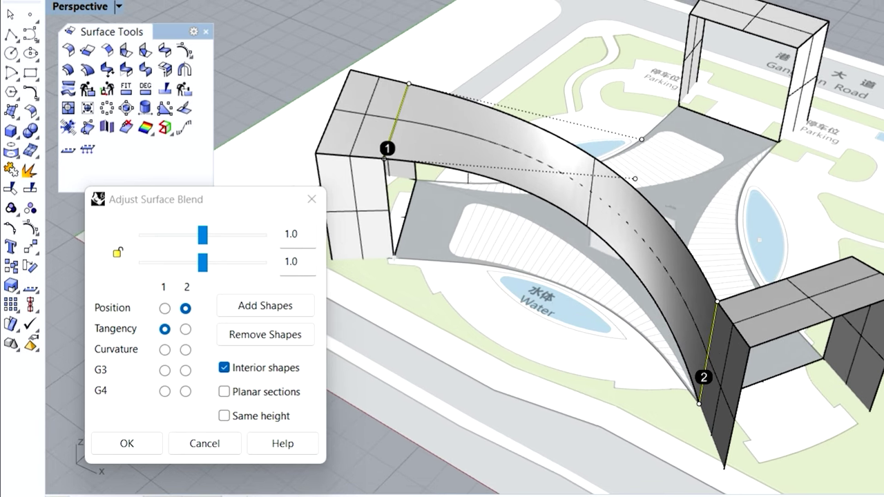
right_click_drag(560, 200, 523, 325)
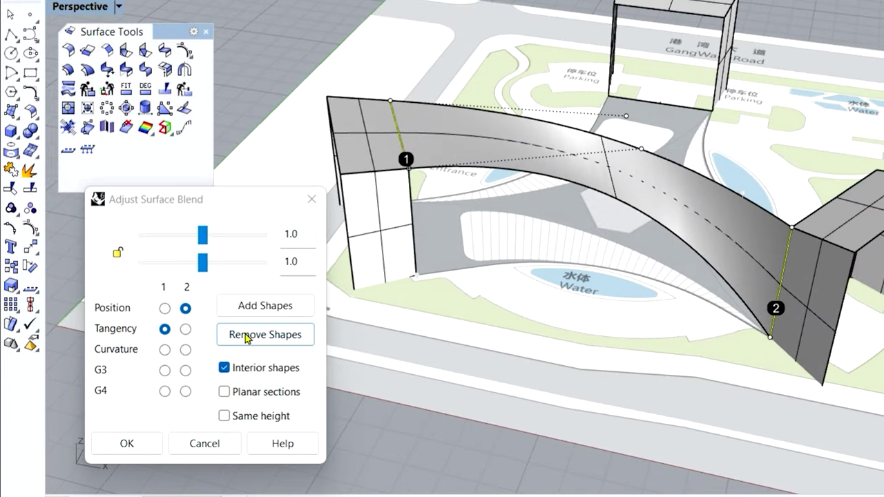
left_click(186, 330)
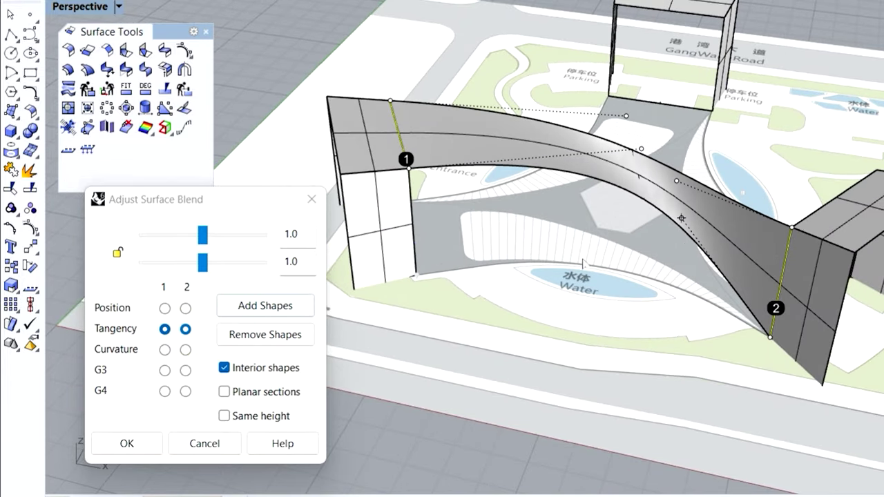
Compare Curvature continuity at the blend's edges, and accept the surface with Tangency at both edges
right_click_drag(495, 282, 485, 253)
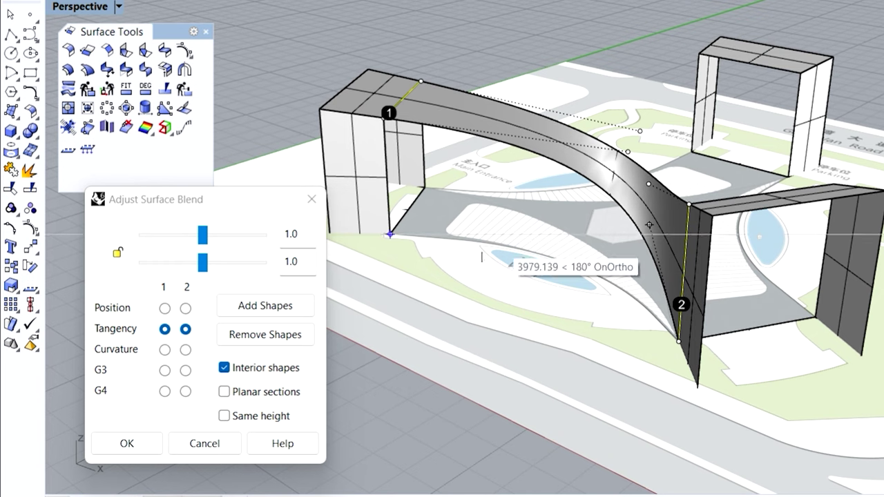
left_click(164, 351)
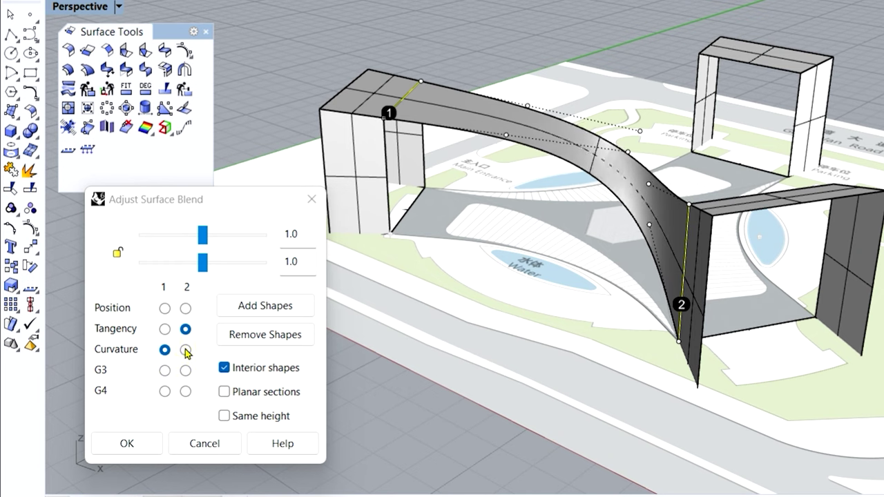
left_click(186, 350)
left_click(164, 329)
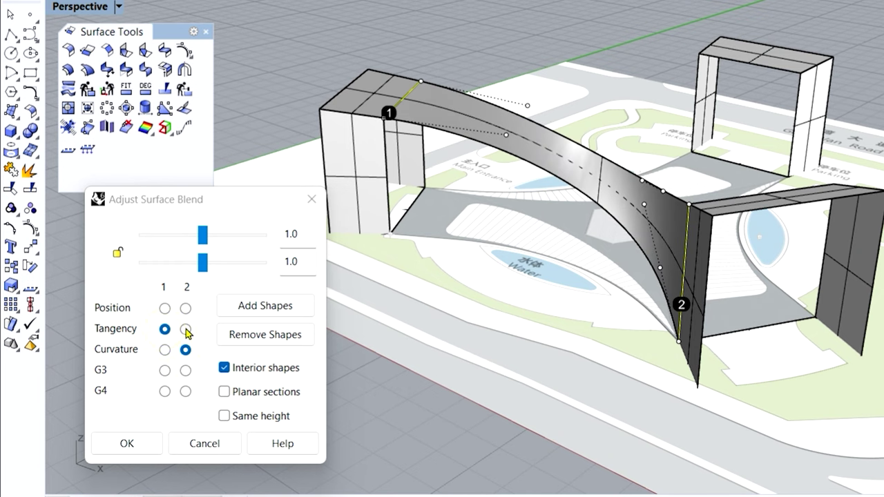
left_click(186, 330)
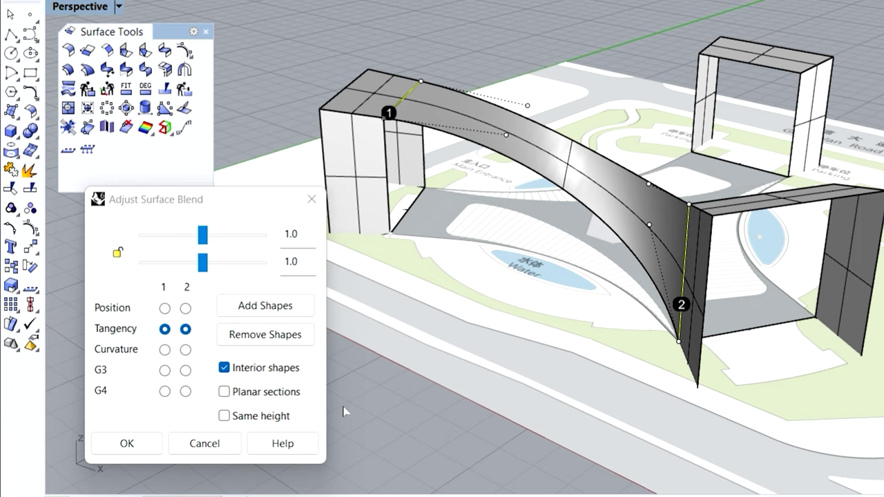
right_click_drag(365, 384, 513, 346)
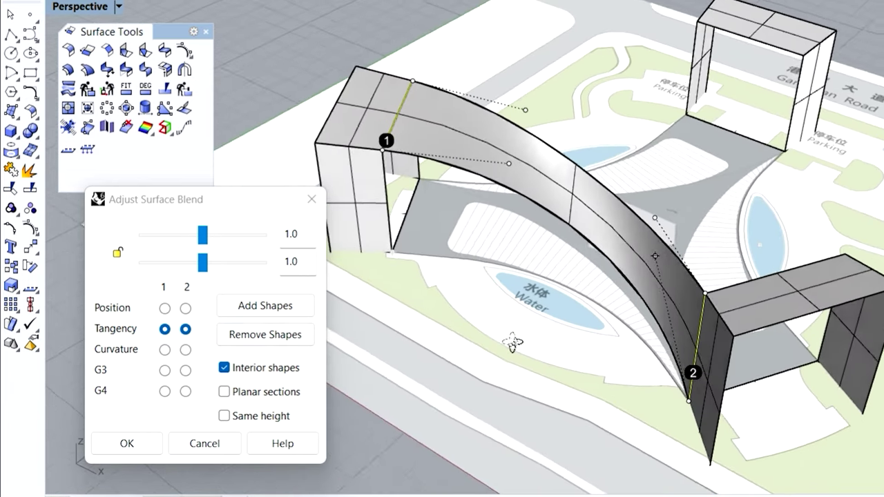
left_click(127, 444)
Create a Blend Surface from the third wing's inner roof edge to the parking wing's inner side edge, with Tangency at both ends
right_click_drag(532, 272, 636, 244)
scroll(677, 366, "down", 4)
scroll(508, 297, "up", 1)
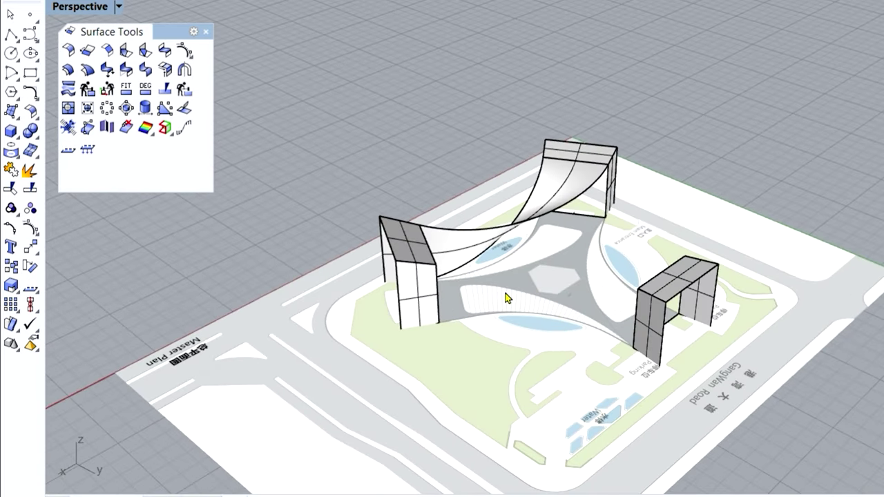
scroll(508, 297, "up", 3)
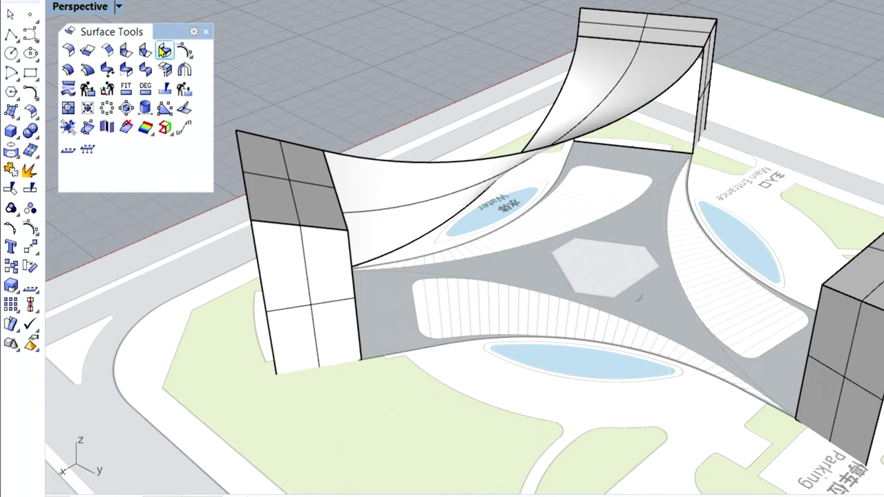
left_click(192, 71)
left_click(339, 207)
left_click(804, 389)
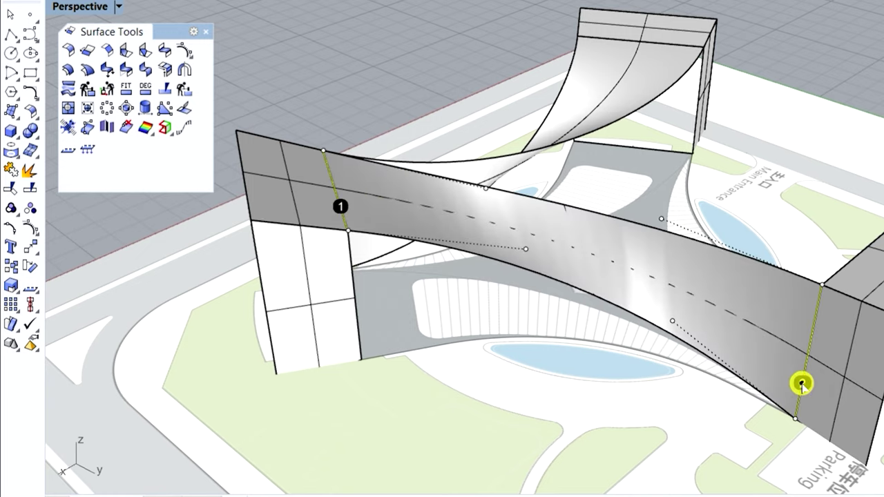
key("Return")
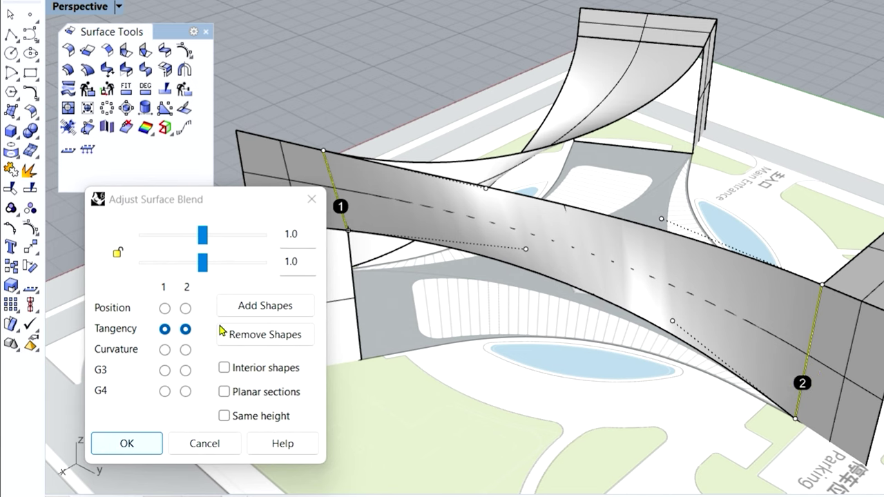
left_click(126, 443)
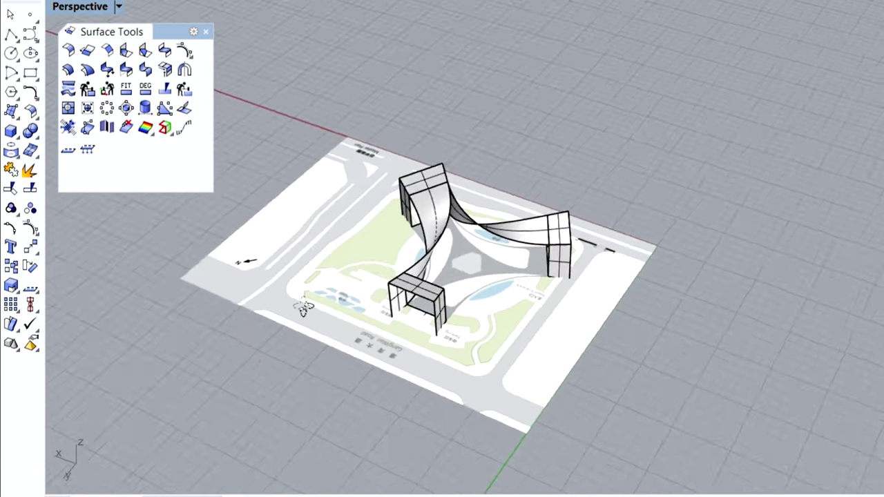
Create a Blend Surface from the parking wing's inner roof edge to the main entrance wing's inner side edge, with Tangency at both ends
scroll(476, 268, "up", 10)
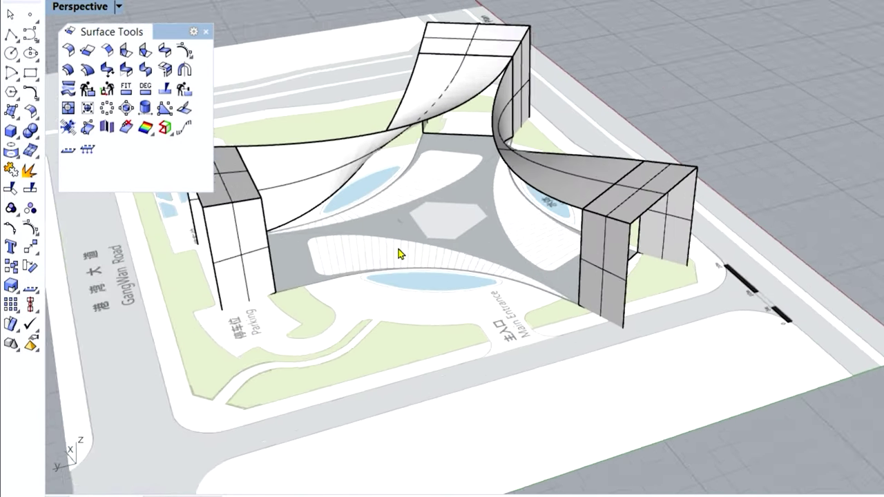
scroll(399, 255, "up", 3)
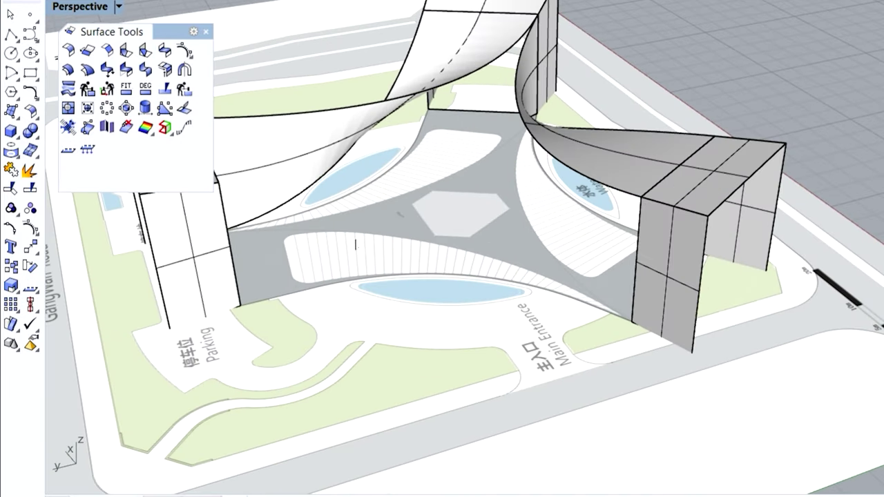
right_click_drag(356, 244, 274, 146)
left_click(252, 132)
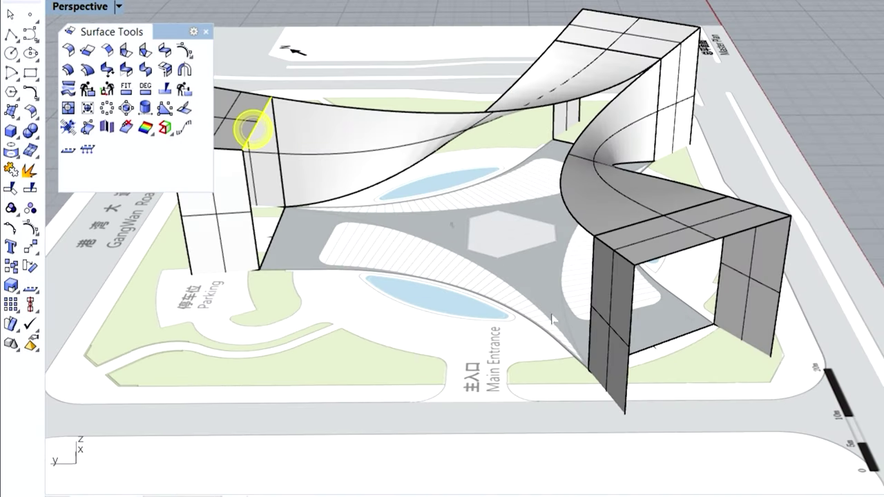
left_click(590, 333)
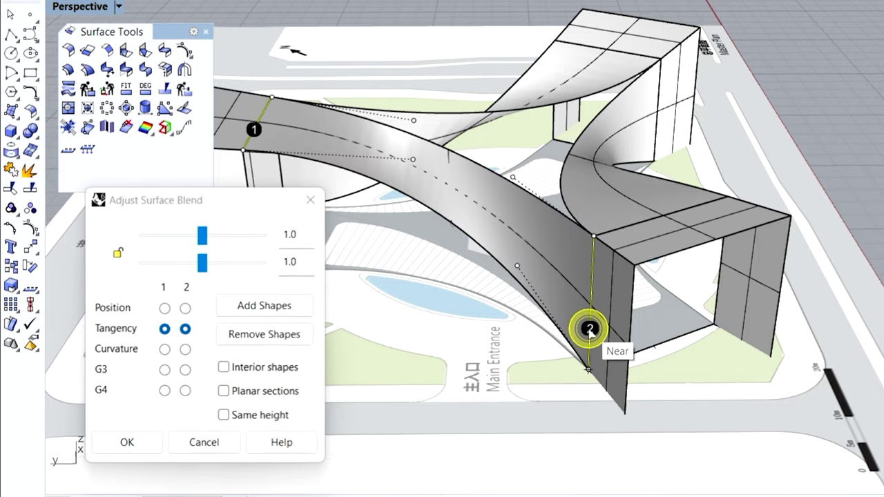
left_click(124, 446)
Save the model with the three blend surfaces and close the Surface Tools palette
right_click_drag(341, 336, 533, 230)
key("ctrl+s")
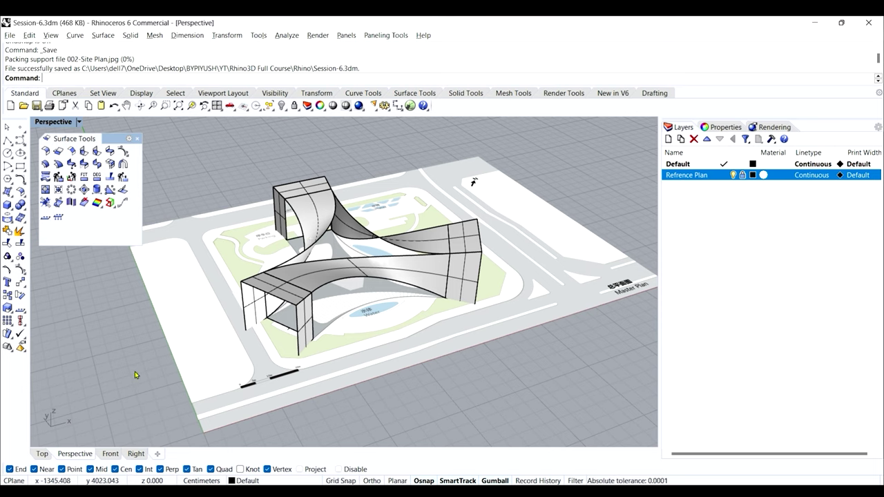
left_click(137, 138)
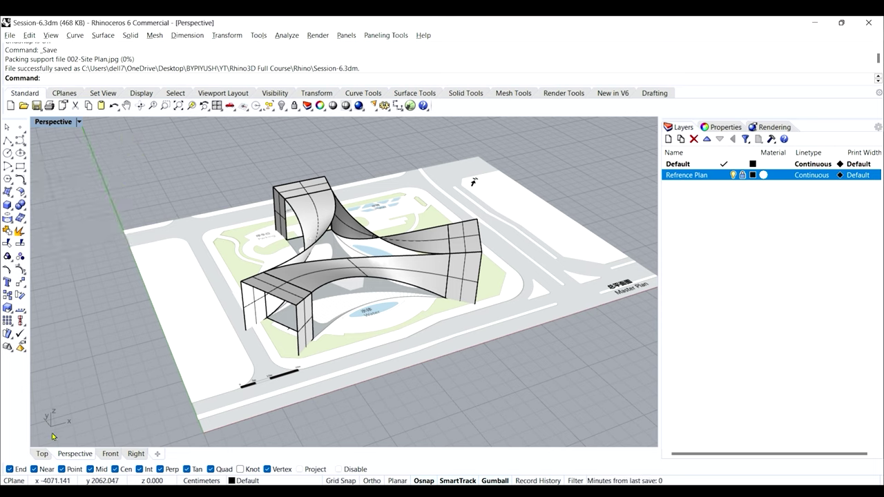
Compare the three blend surfaces' edges with the building outline on the site plan in the Top view, and fit the whole plan in view
left_click(42, 454)
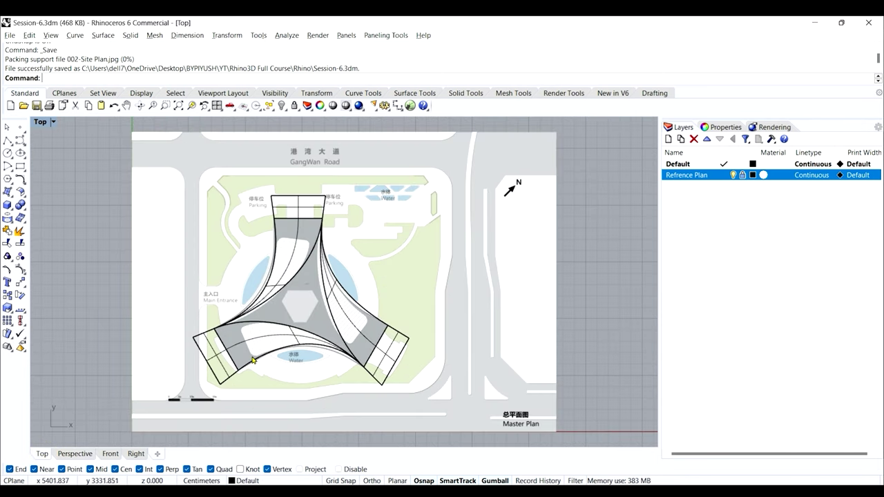
scroll(267, 290, "up", 3)
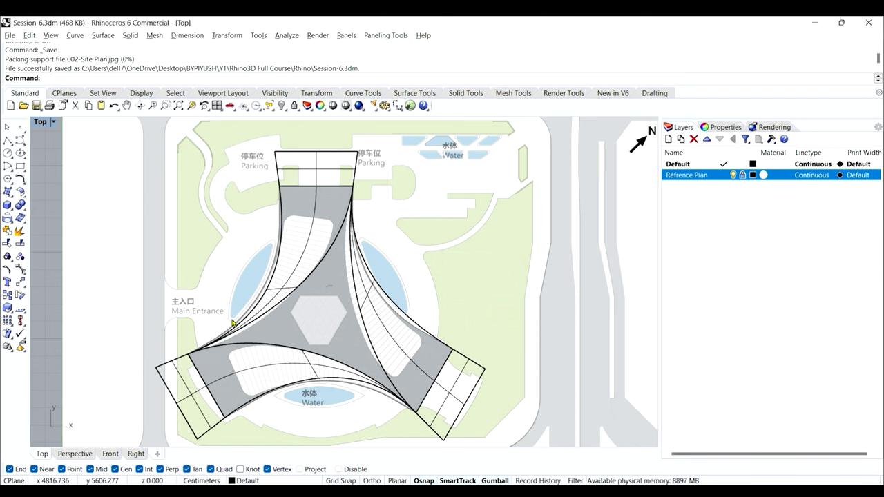
scroll(233, 323, "up", 3)
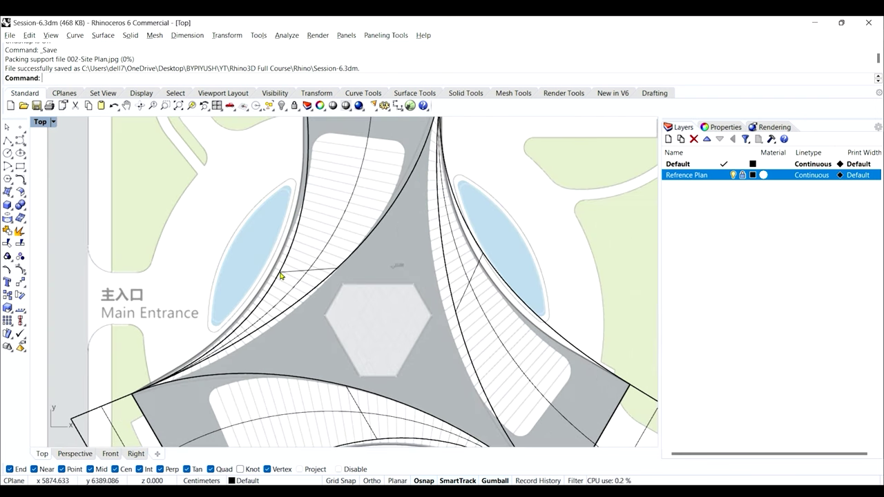
scroll(356, 254, "down", 3)
scroll(473, 250, "down", 2)
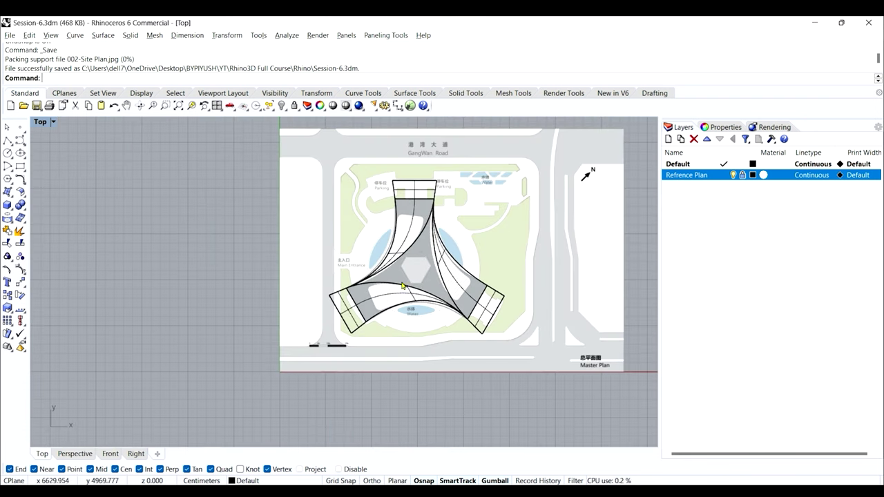
scroll(402, 285, "up", 4)
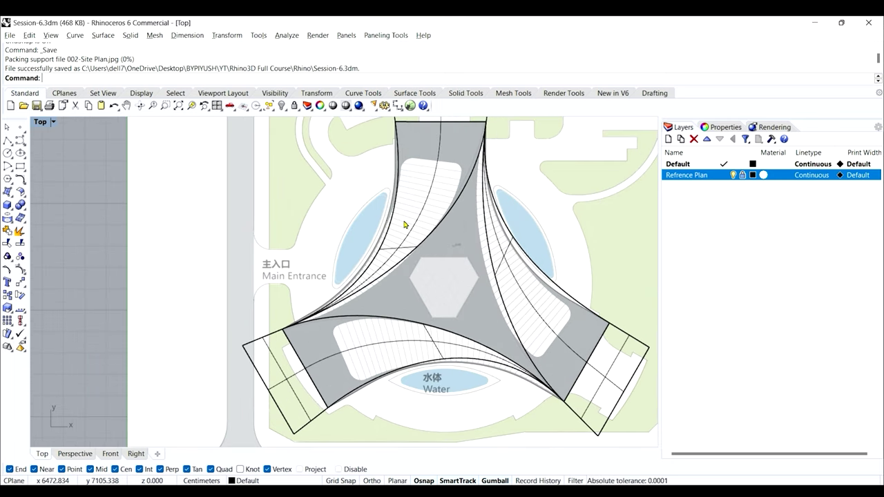
scroll(400, 235, "down", 3)
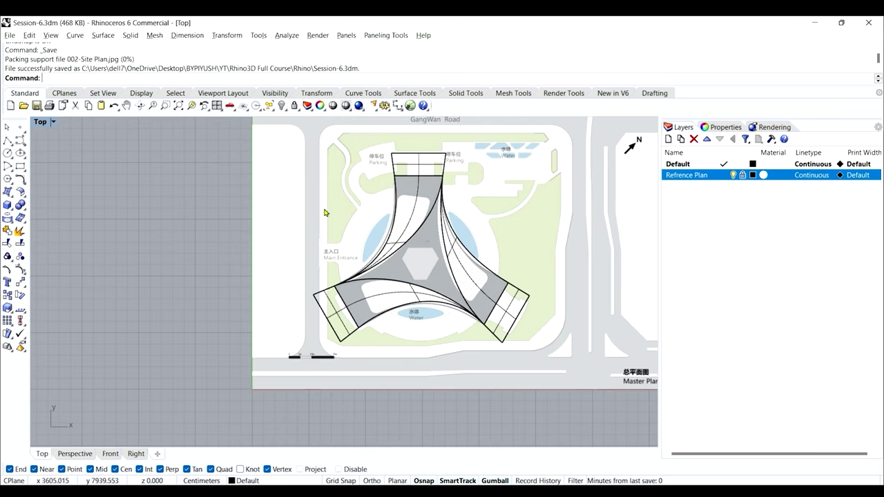
left_click(178, 107)
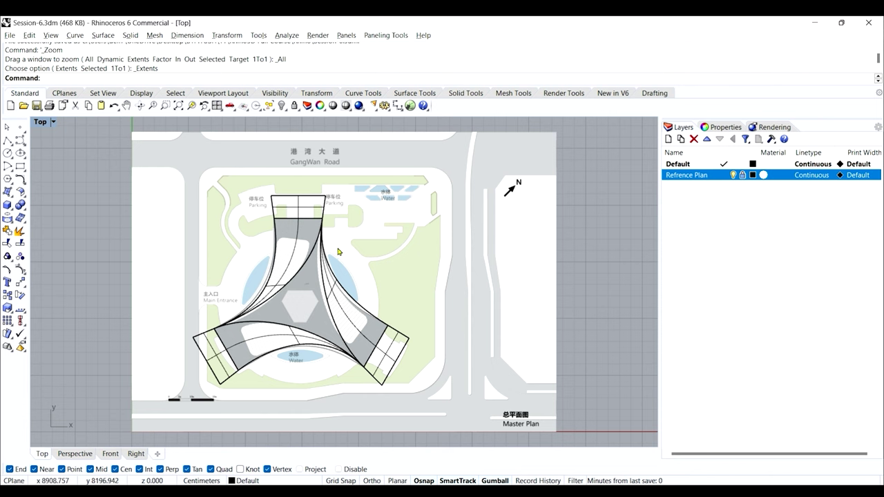
Save the file and examine how the blend edges around the central hexagon follow the plan's curved roof outlines
key("ctrl+s")
scroll(263, 294, "up", 4)
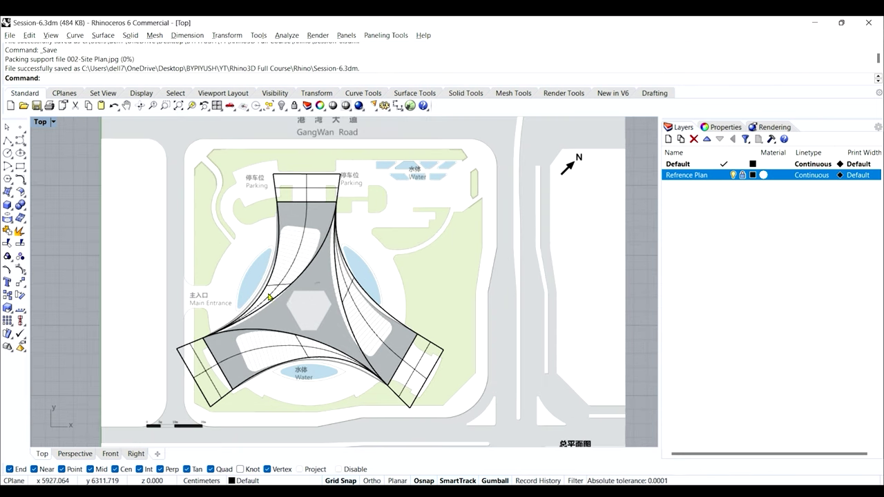
scroll(220, 338, "up", 2)
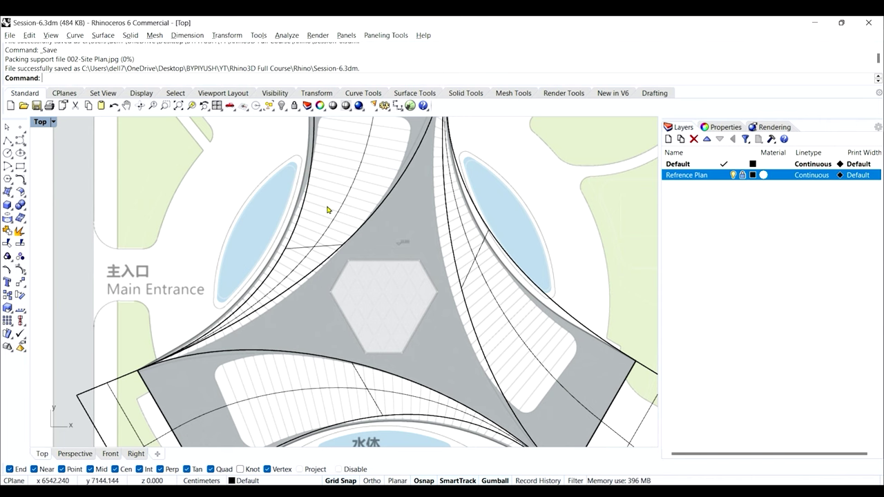
scroll(287, 283, "down", 5)
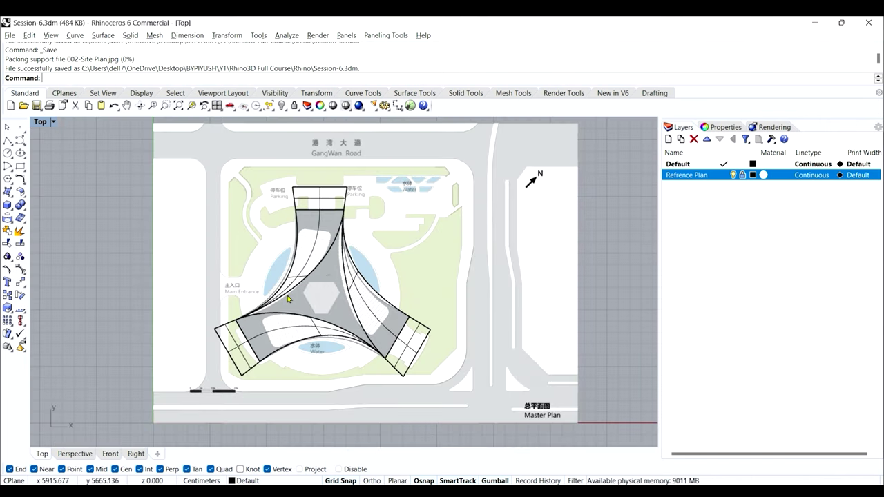
scroll(295, 279, "up", 3)
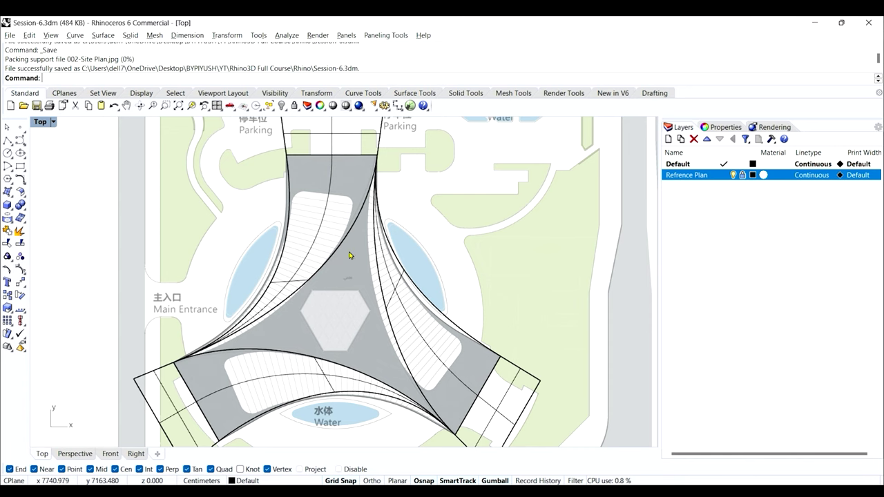
scroll(349, 256, "down", 2)
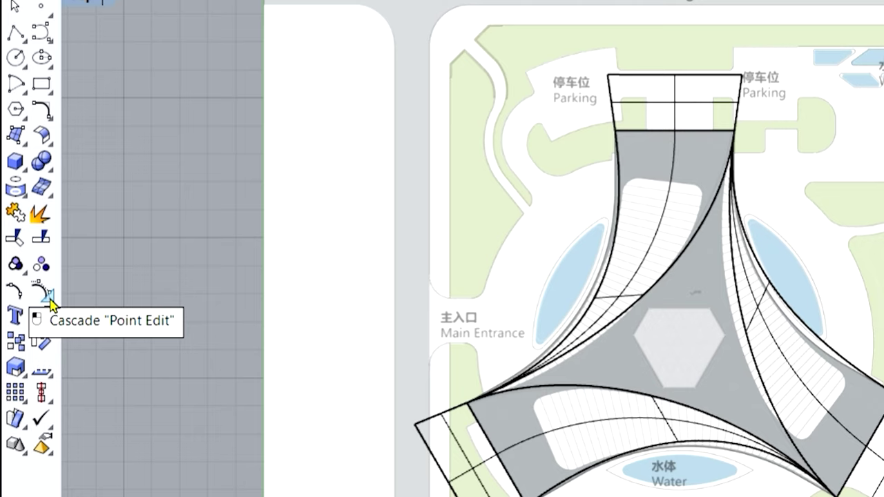
Float the Point Edit palette beside the plan and widen it to show its full title
left_click(49, 304)
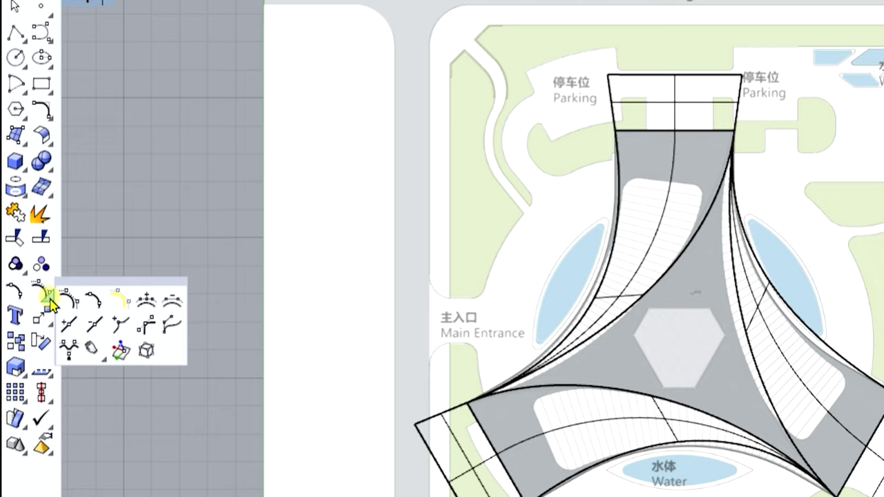
left_click_drag(104, 279, 162, 262)
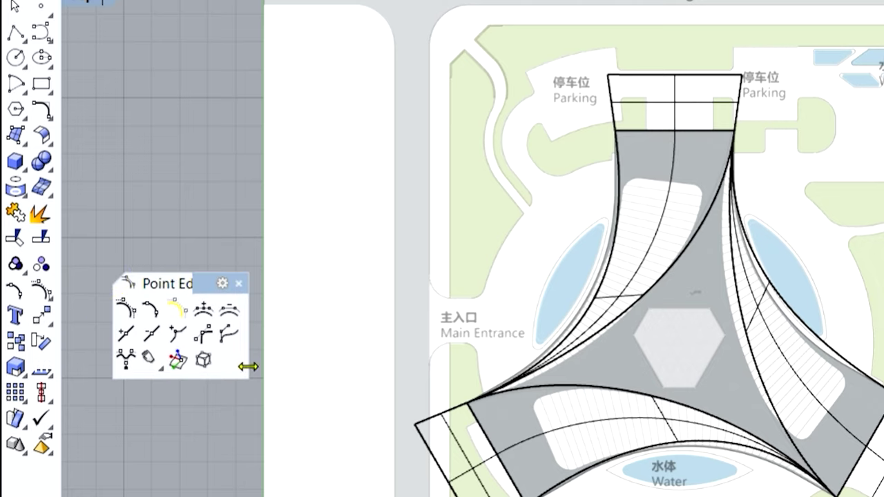
left_click_drag(249, 353, 292, 352)
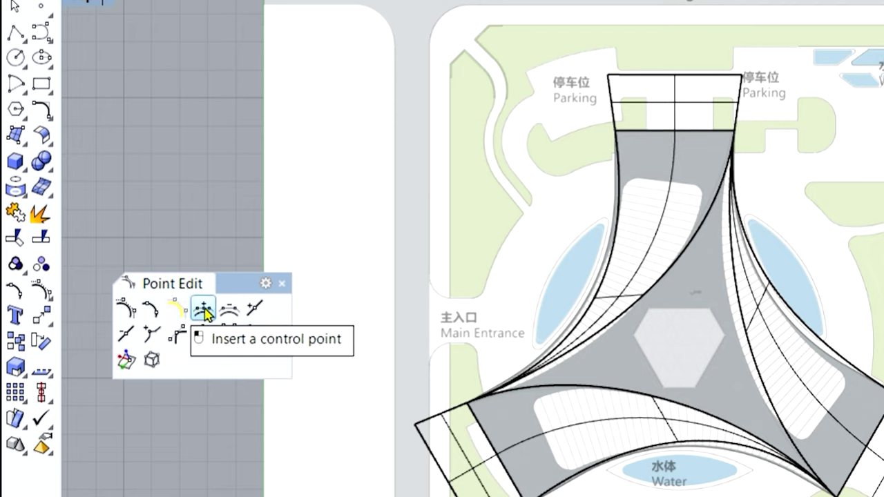
Turn on the control points of the blend surface between the parking and main entrance wings, and close the Point Edit palette
left_click(127, 311)
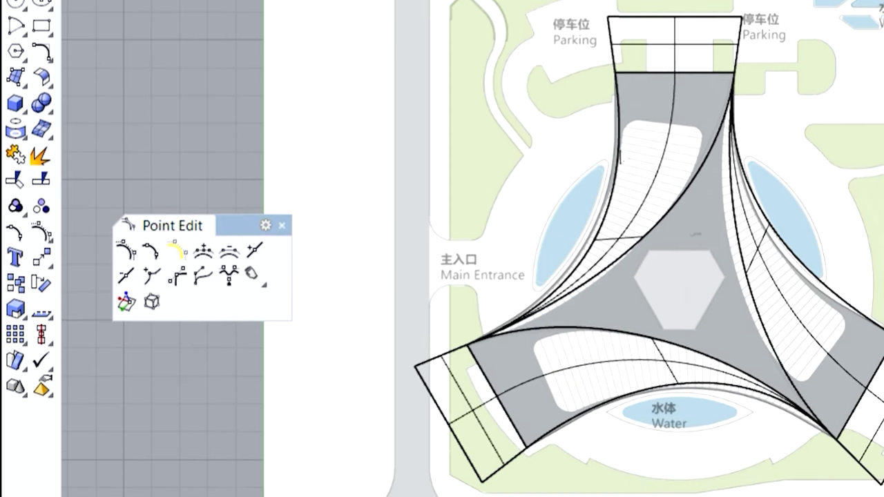
left_click(621, 139)
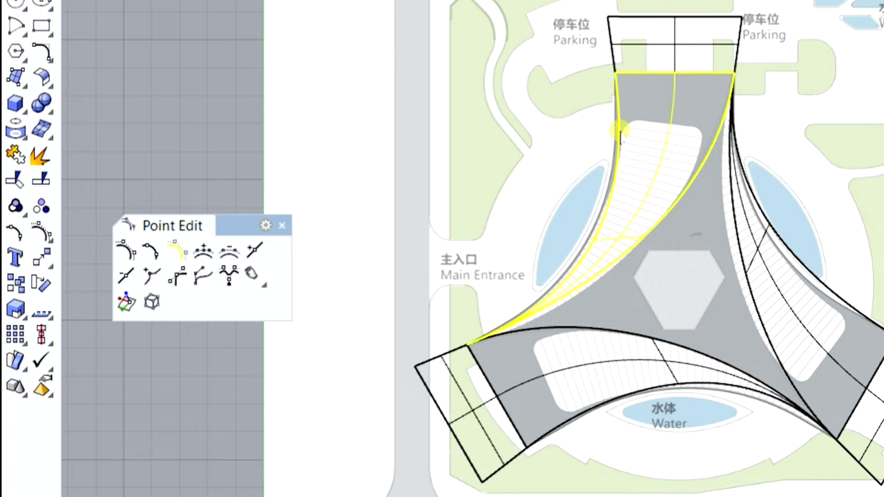
key("Return")
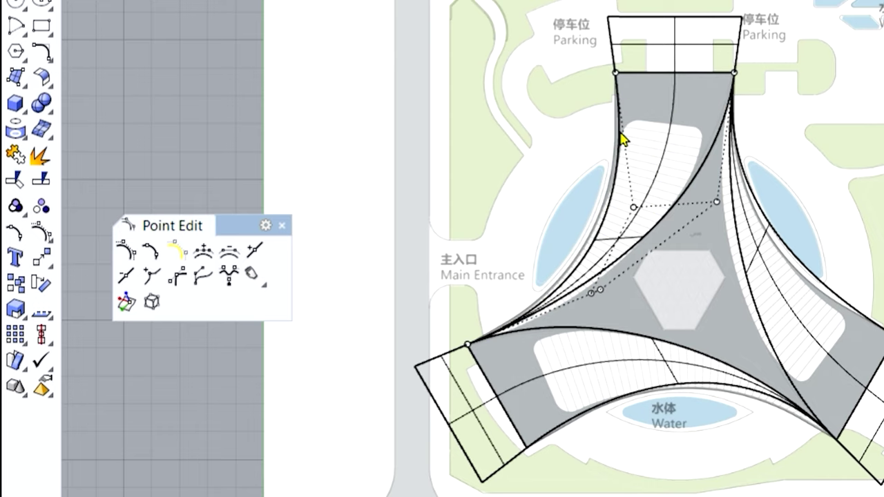
left_click(282, 226)
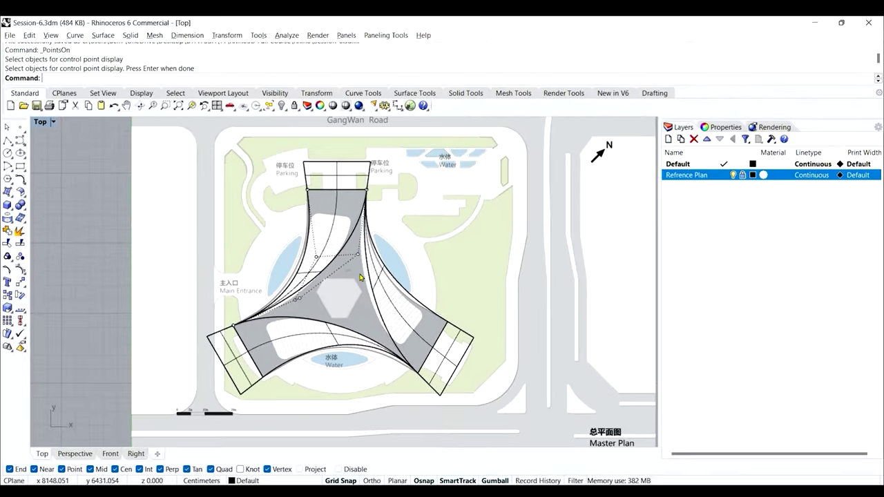
With Grid Snap off, move the blend's inner control point north of the hexagon west to bring the edge onto the plan's roof outline
scroll(702, 218, "up", 3)
scroll(360, 277, "up", 2)
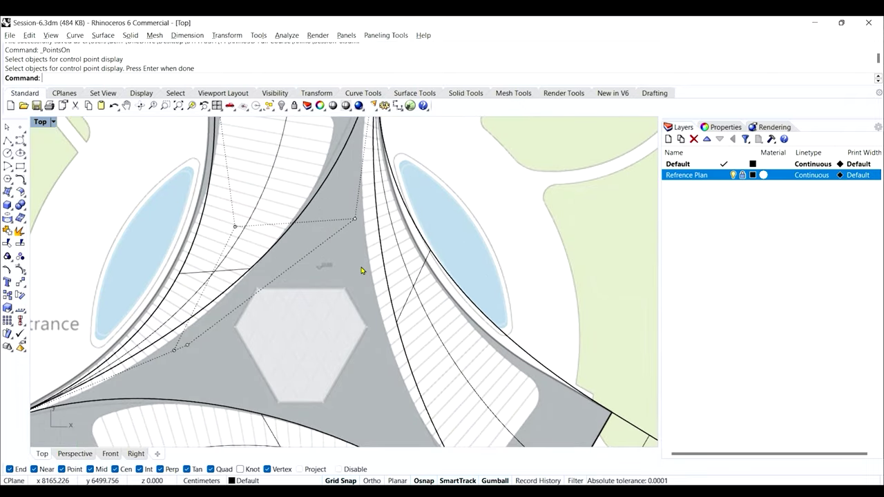
scroll(359, 266, "up", 3)
scroll(386, 163, "up", 3)
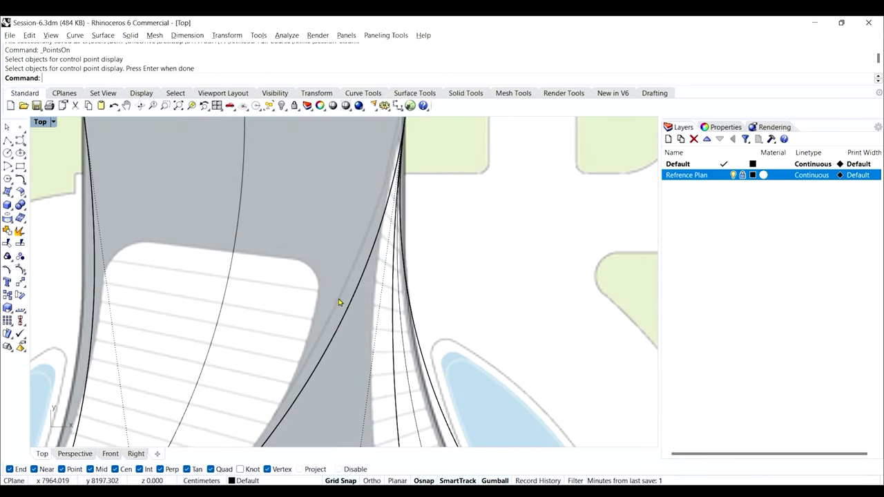
right_click_drag(391, 174, 383, 199)
scroll(389, 230, "down", 1)
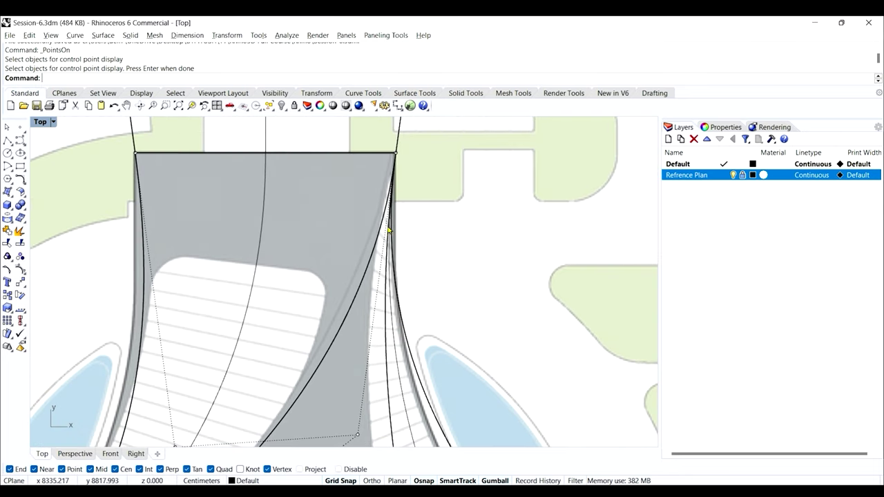
right_click_drag(339, 342, 401, 313)
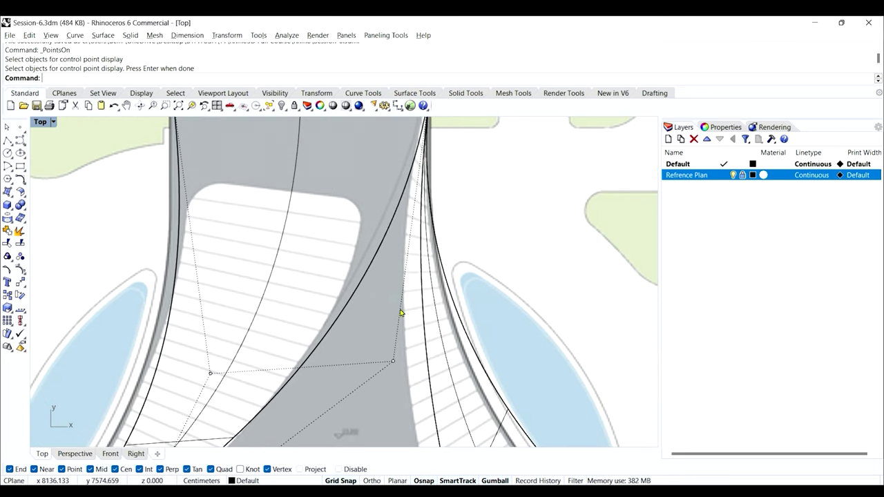
left_click(393, 362)
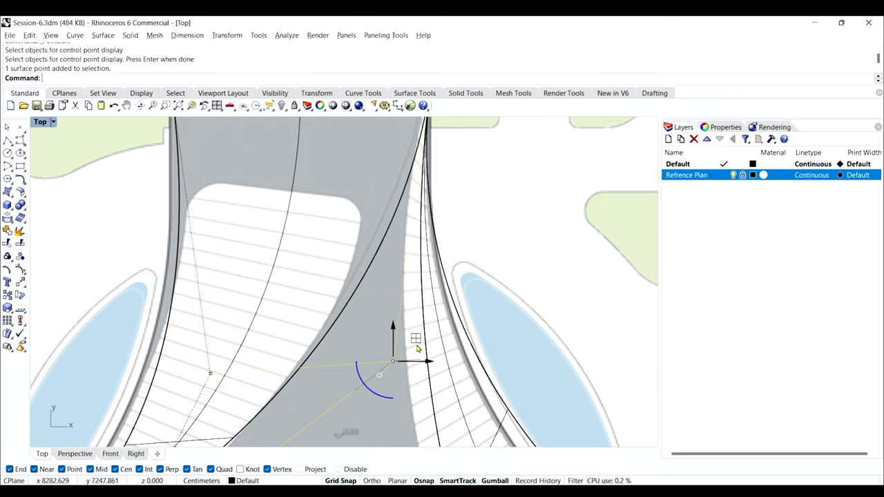
scroll(417, 349, "up", 5)
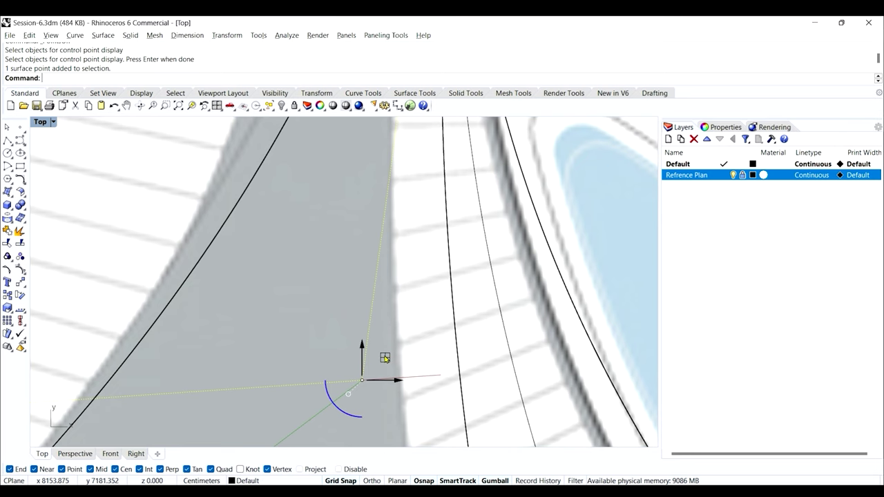
scroll(387, 357, "down", 3)
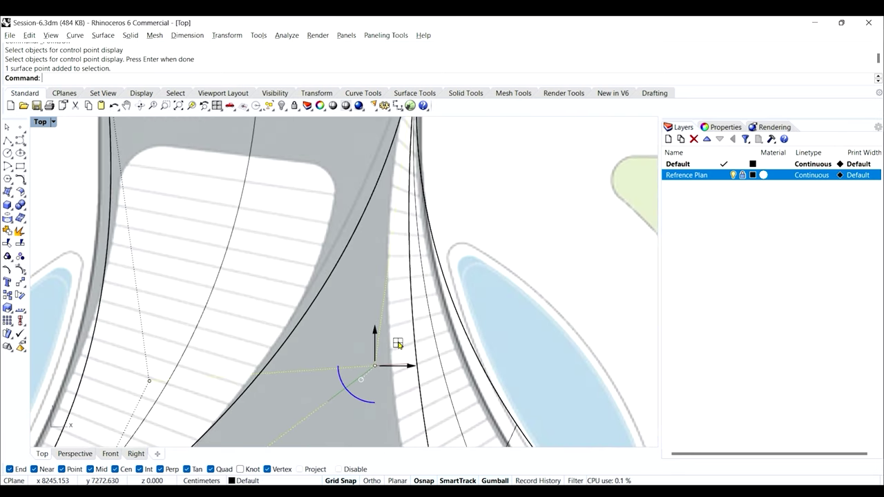
left_click_drag(398, 343, 370, 336)
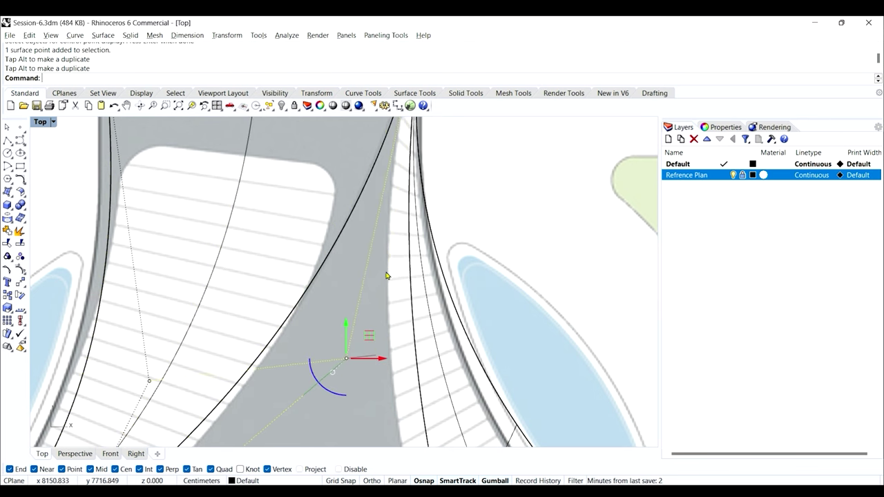
Move the blend's inner control point west of the hexagon southeast so the lower edge follows the roof outline near the main entrance
scroll(320, 350, "down", 5)
scroll(320, 351, "up", 4)
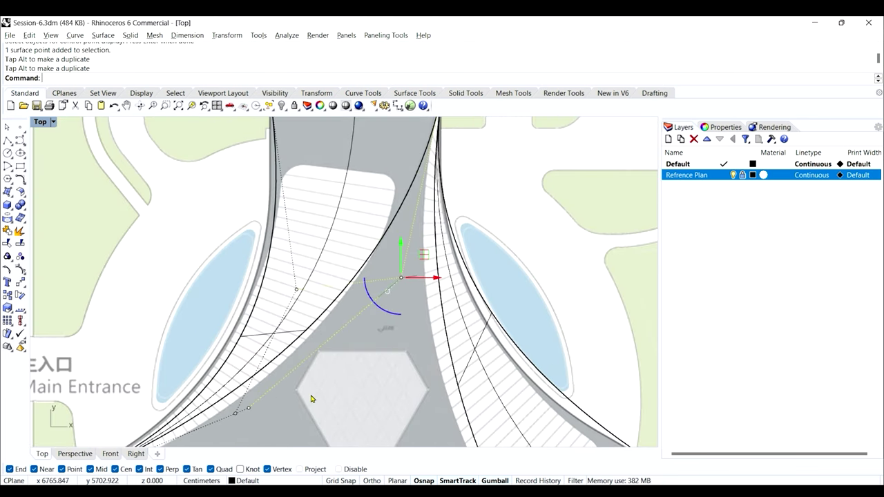
right_click_drag(311, 398, 349, 329)
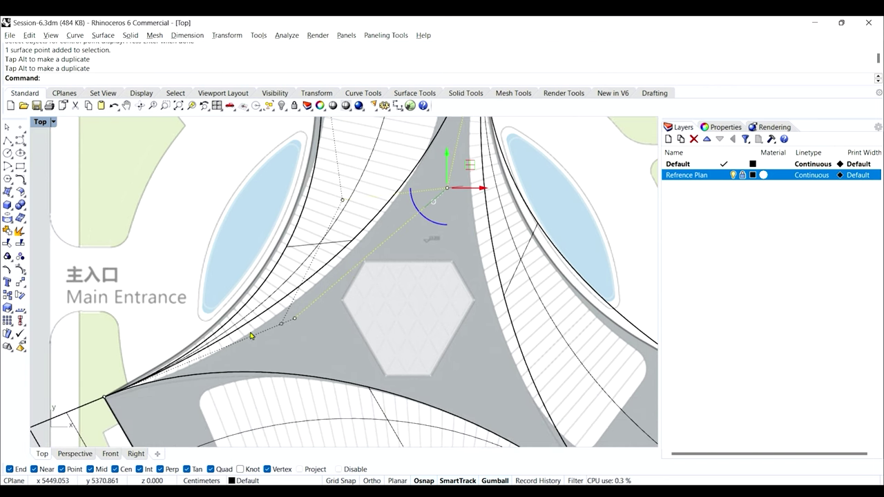
scroll(305, 316, "up", 4)
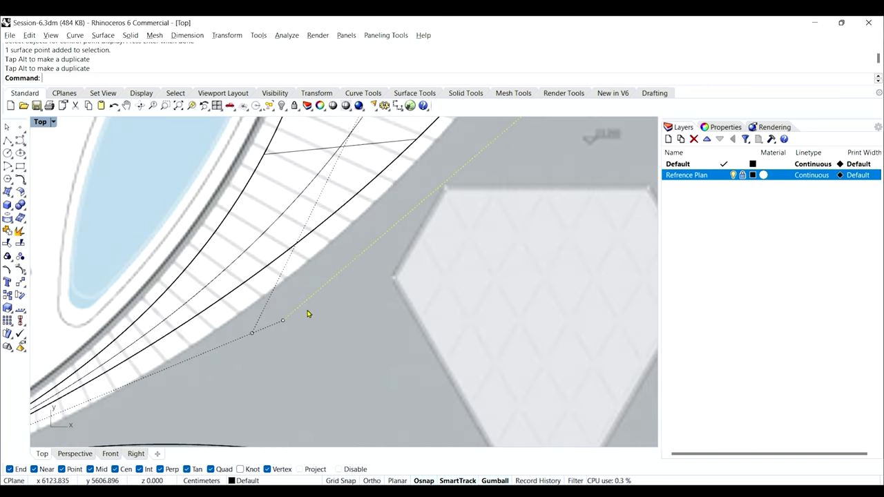
left_click(283, 321)
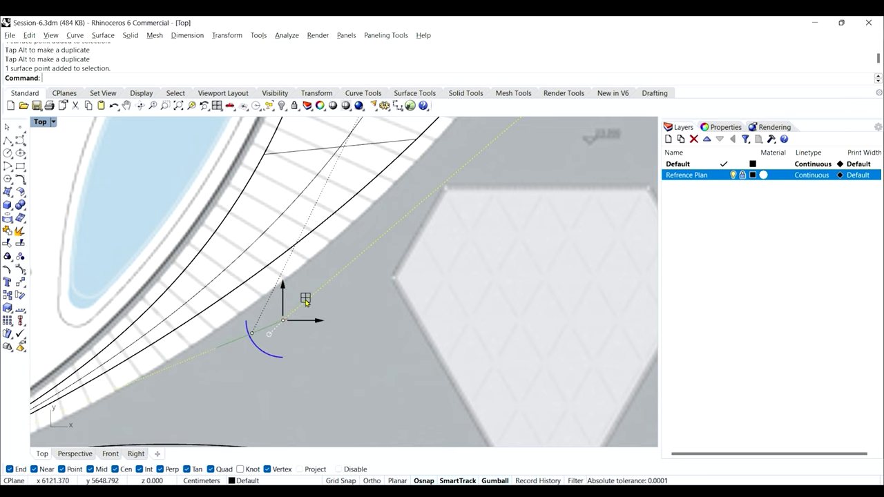
left_click_drag(306, 302, 336, 332)
scroll(335, 332, "down", 4)
Nudge the inner control point north of the hexagon slightly northwest to refine the blend's inner edge against the striped roof
right_click_drag(442, 193, 427, 224)
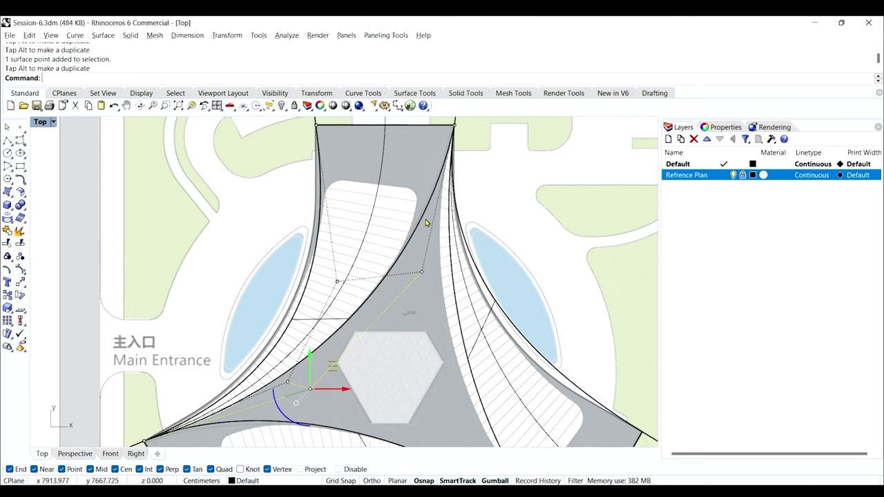
scroll(426, 272, "up", 2)
left_click(422, 279)
scroll(435, 261, "up", 3)
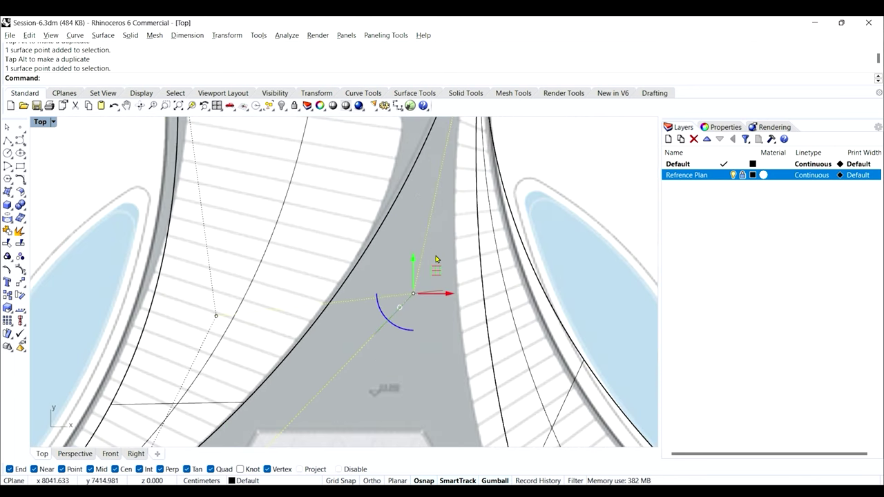
left_click_drag(436, 270, 430, 256)
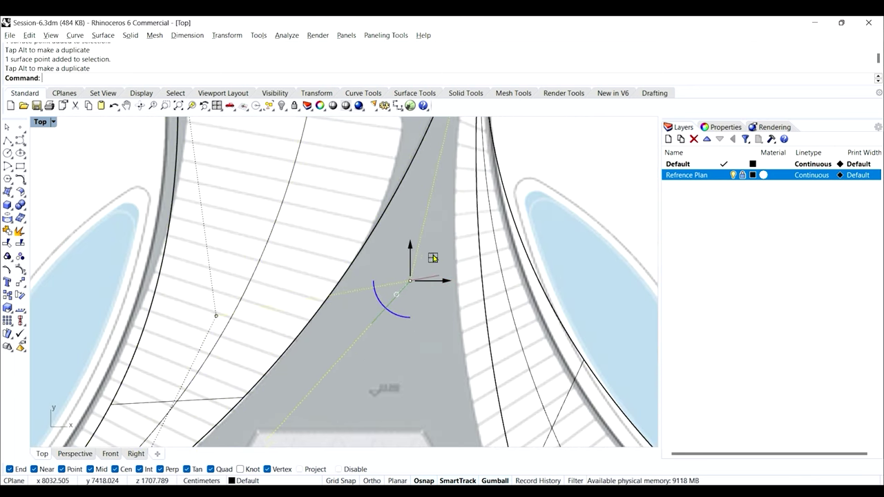
Fine-tune the inner control point beside the hexagon's west corner with a very small southward shift
scroll(415, 262, "down", 3)
right_click_drag(294, 350, 300, 342)
scroll(300, 342, "up", 3)
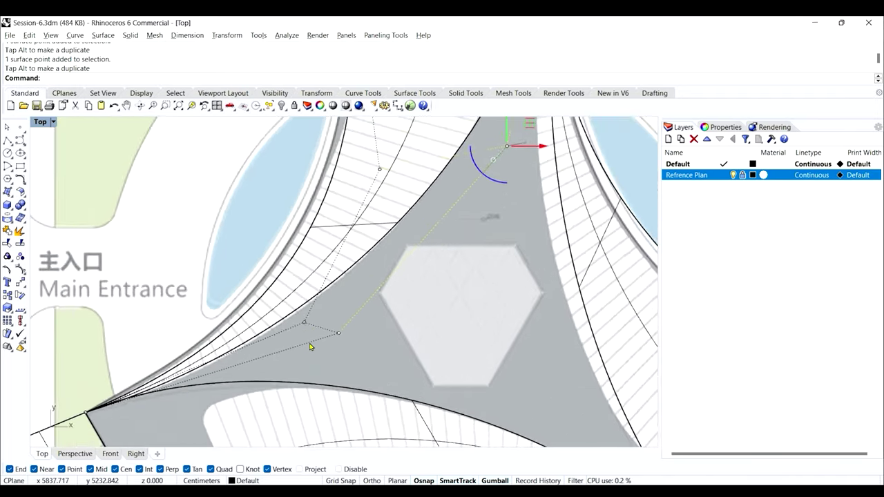
left_click(291, 378)
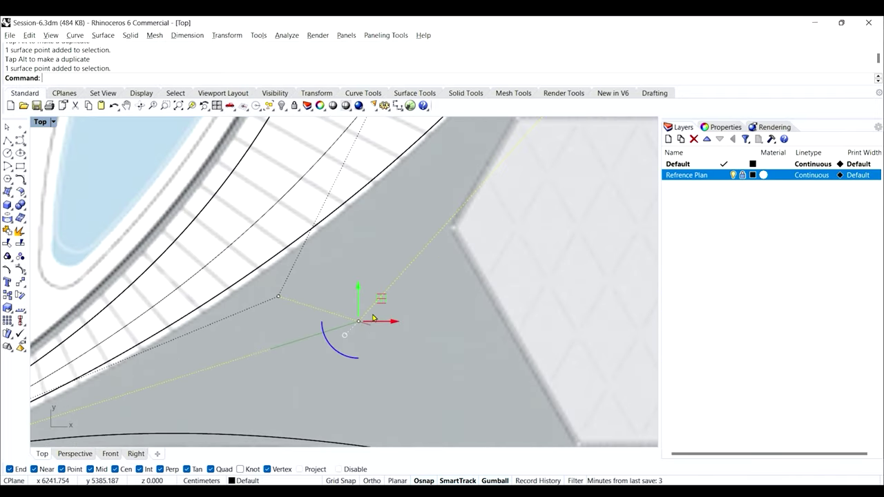
left_click_drag(381, 299, 382, 301)
Move the blend's outer control point on the northern striped roof west so the outer edge approaches the plan's curve beside the water
scroll(304, 298, "down", 3)
right_click_drag(302, 300, 288, 395)
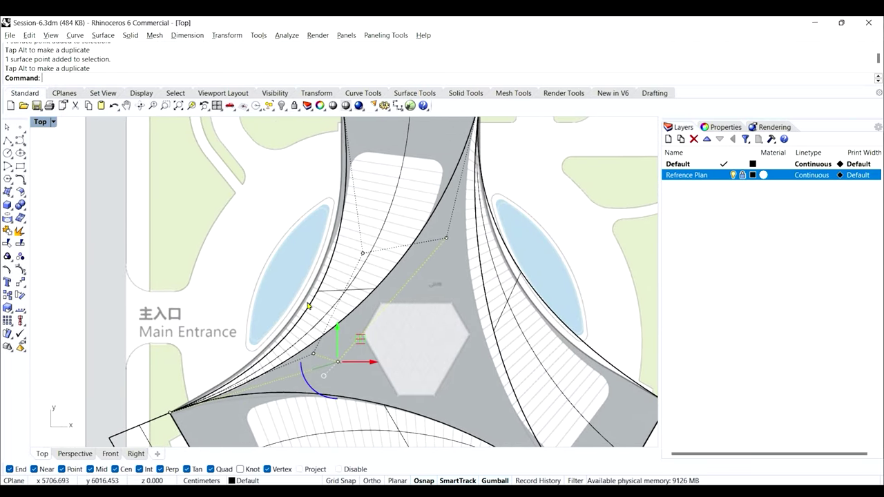
right_click_drag(339, 206, 348, 243)
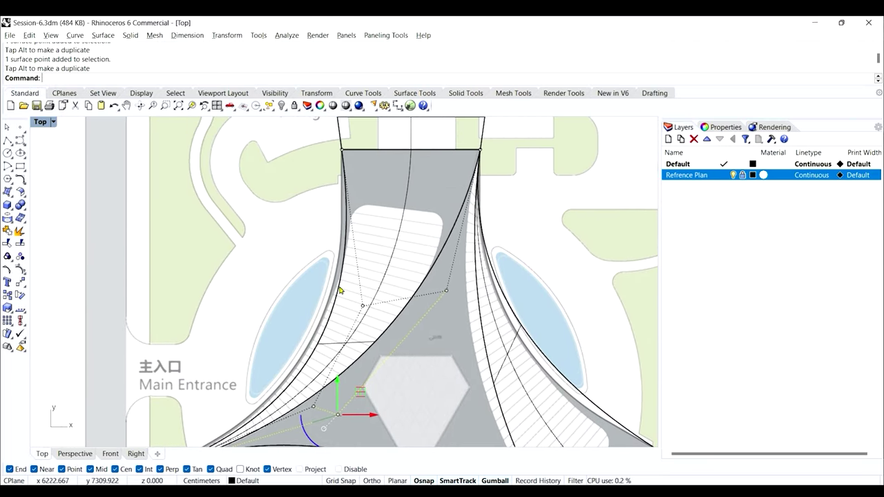
scroll(339, 291, "up", 6)
left_click(392, 330)
scroll(399, 324, "down", 1)
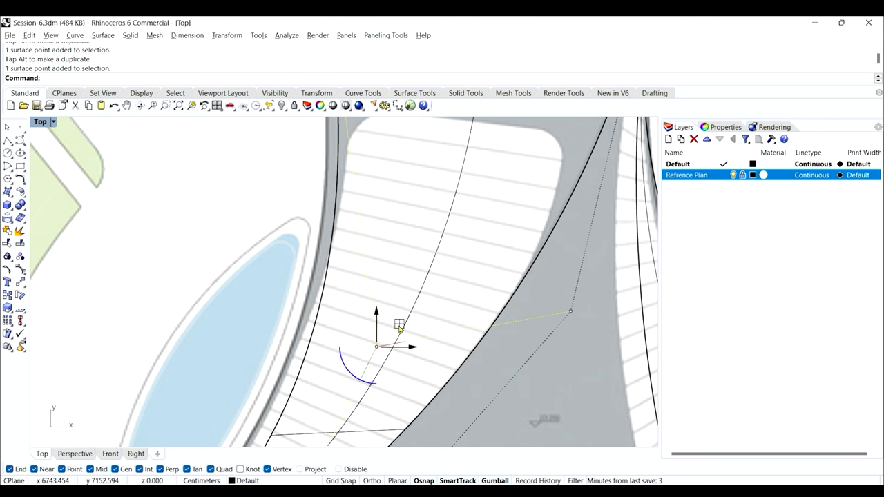
left_click_drag(399, 327, 370, 322)
Move the blend's outer control point near the main entrance west to align the outer edge with the curved plan outline
scroll(370, 322, "down", 3)
right_click_drag(345, 428, 373, 334)
scroll(373, 334, "up", 2)
left_click(380, 342)
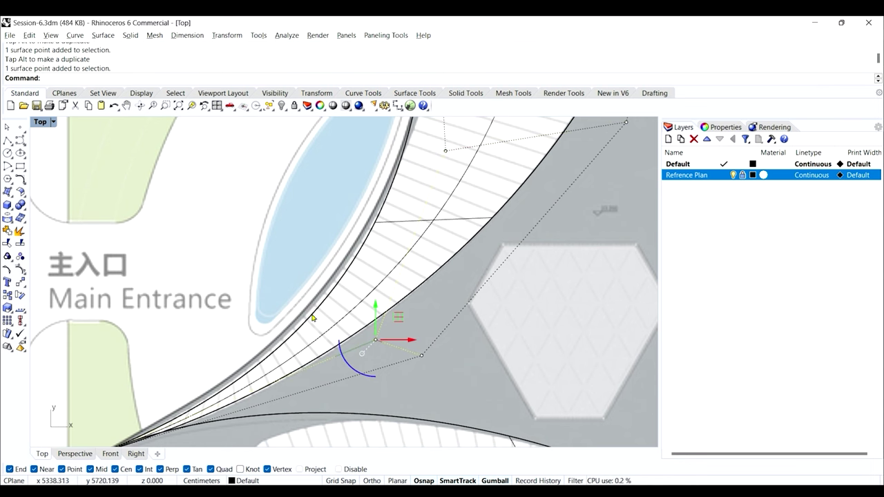
scroll(364, 339, "up", 2)
left_click_drag(408, 319, 382, 312)
Fine-tune the outer control point on the northern striped roof with a slight eastward shift, and show the whole building again
scroll(382, 312, "down", 4)
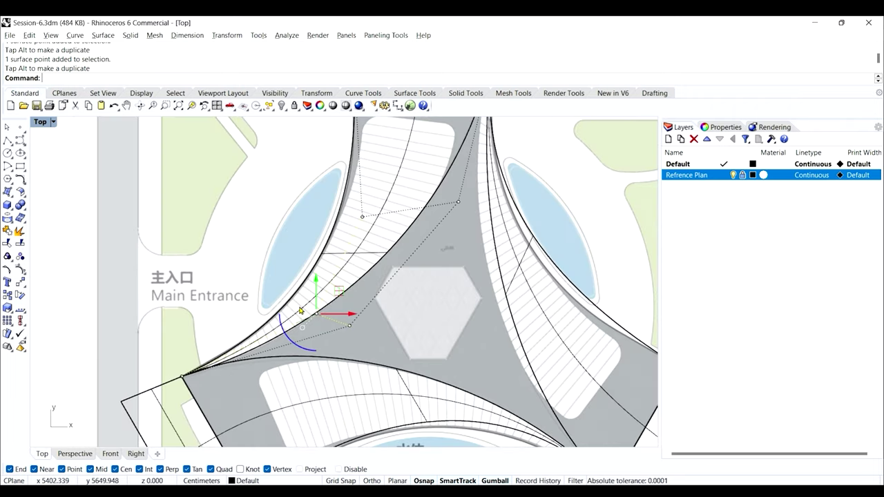
scroll(310, 310, "down", 2)
scroll(352, 235, "up", 6)
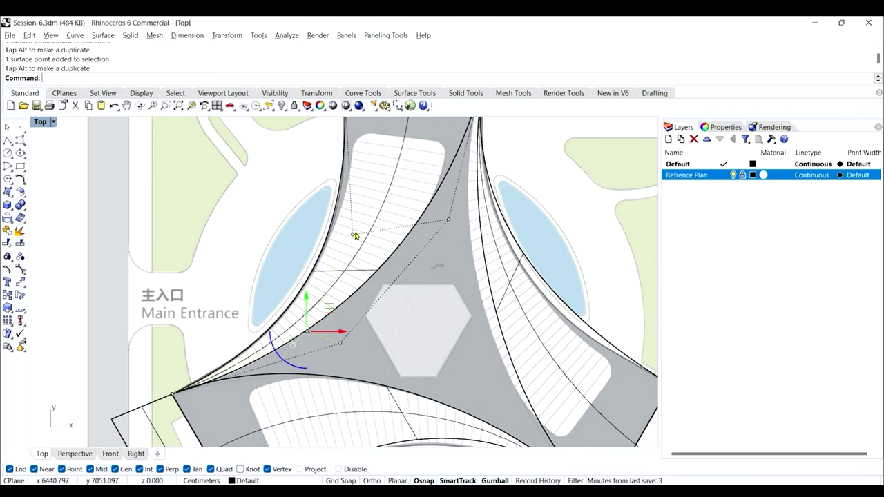
scroll(350, 237, "up", 2)
left_click(350, 237)
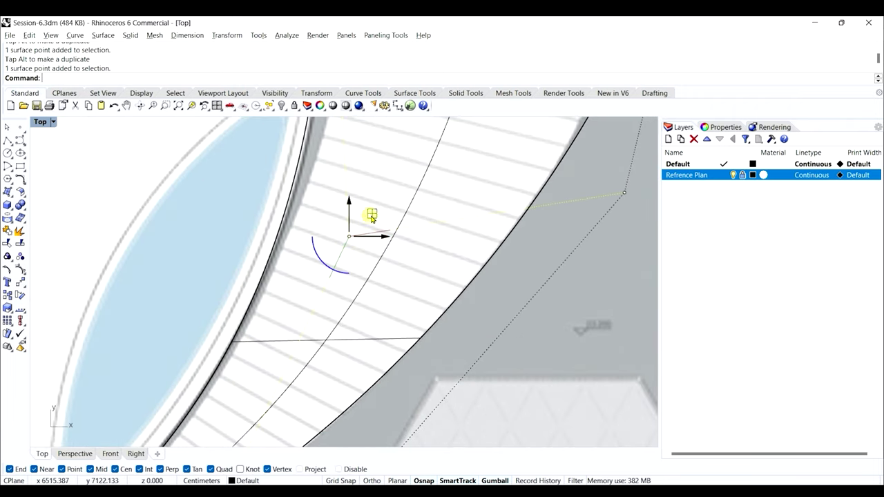
left_click_drag(372, 211, 375, 212)
scroll(332, 247, "down", 6)
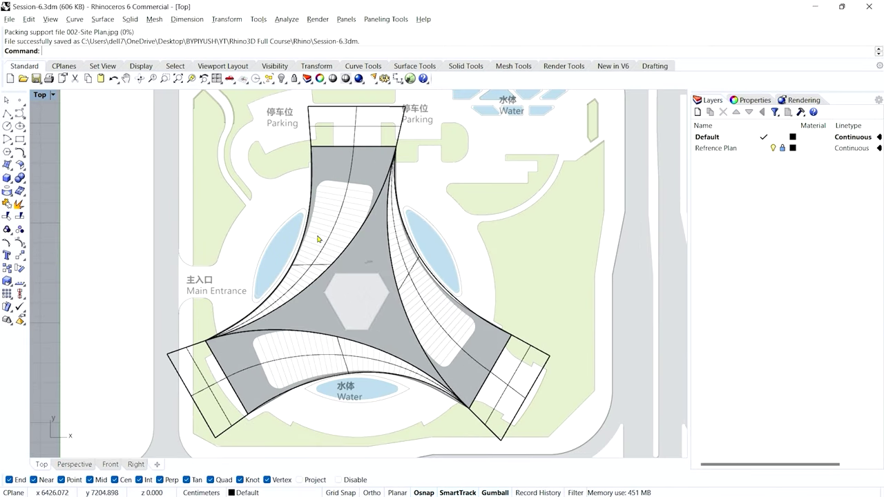
Highlight the other blend surfaces, clear the selection, and check the adjusted shape in the Perspective and Top views
left_click(427, 315)
left_click(221, 366)
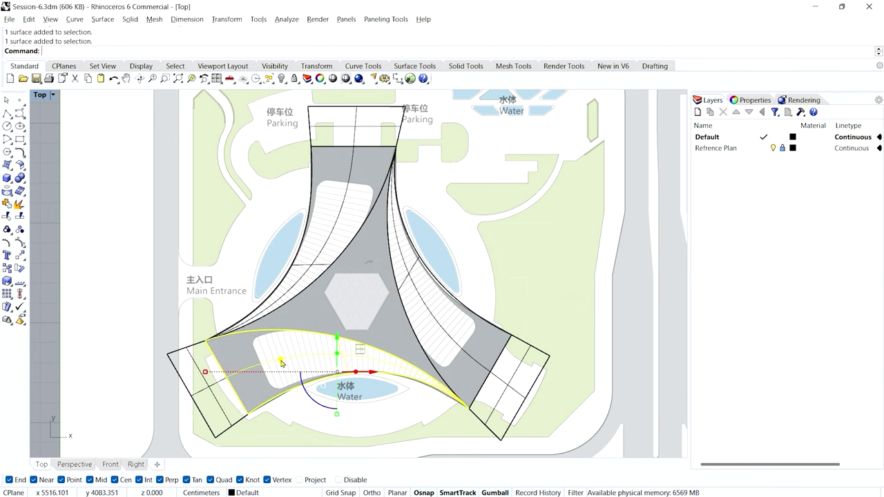
key("Escape")
left_click(74, 464)
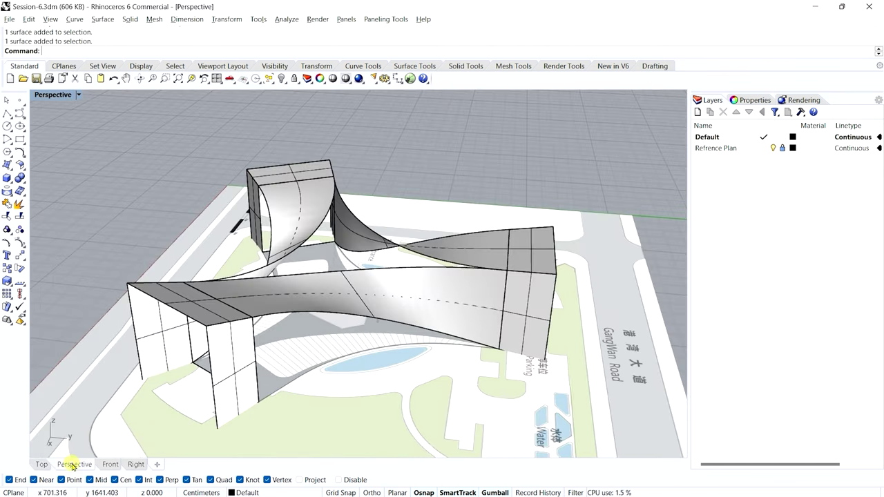
right_click_drag(241, 302, 359, 351)
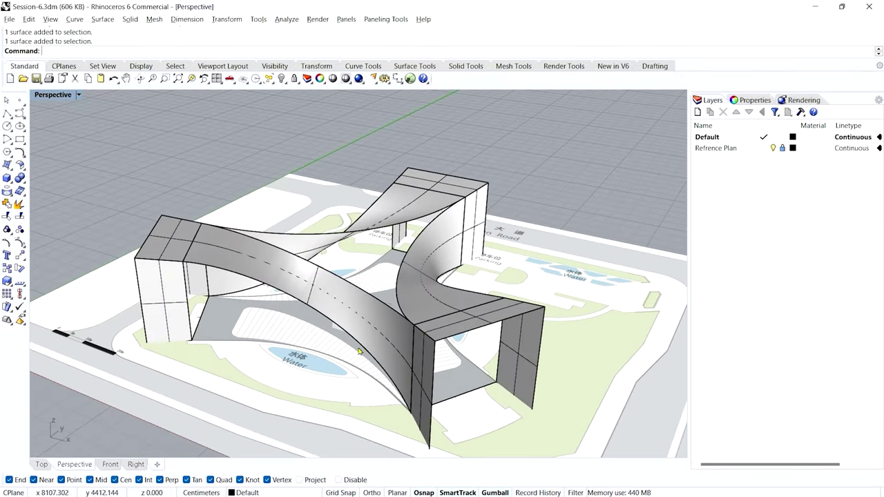
left_click(42, 465)
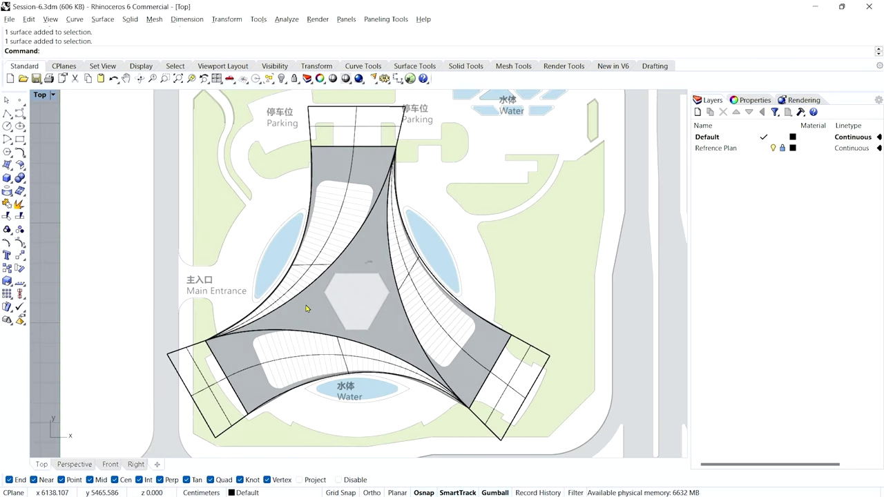
scroll(307, 308, "up", 2)
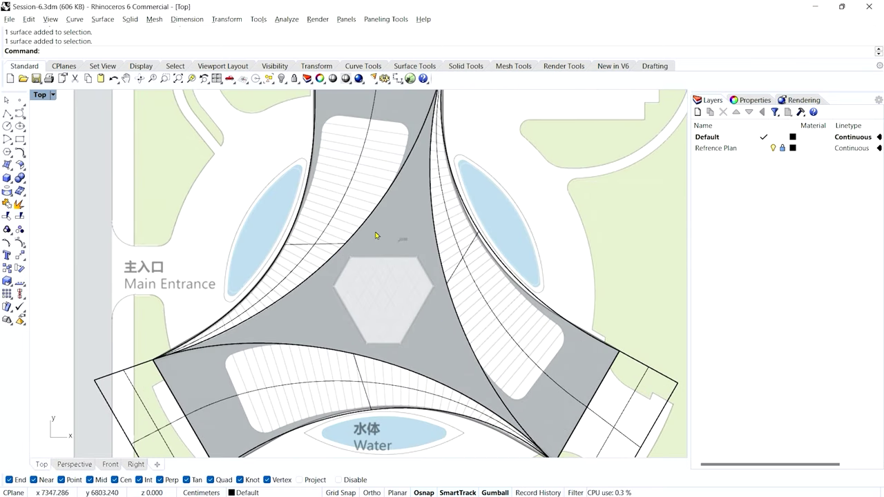
Examine the twisting blend surfaces between the three wings from several angles and distances in the Perspective view
left_click(74, 465)
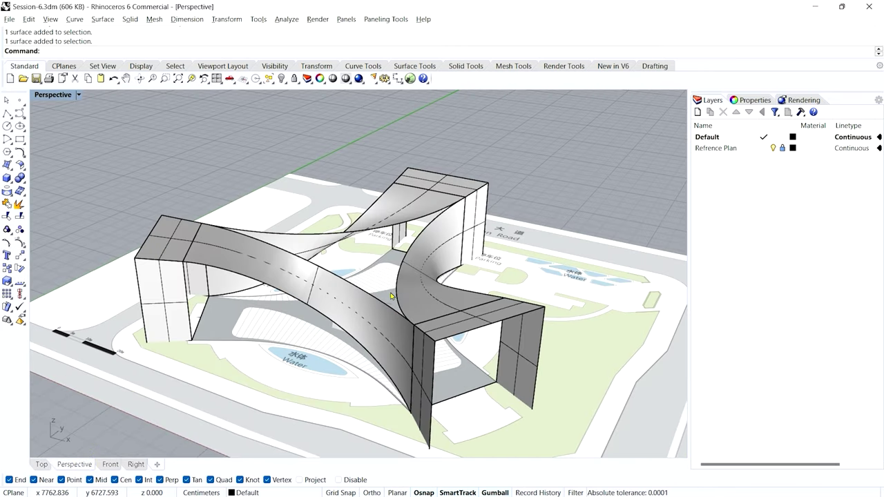
right_click_drag(352, 302, 233, 292)
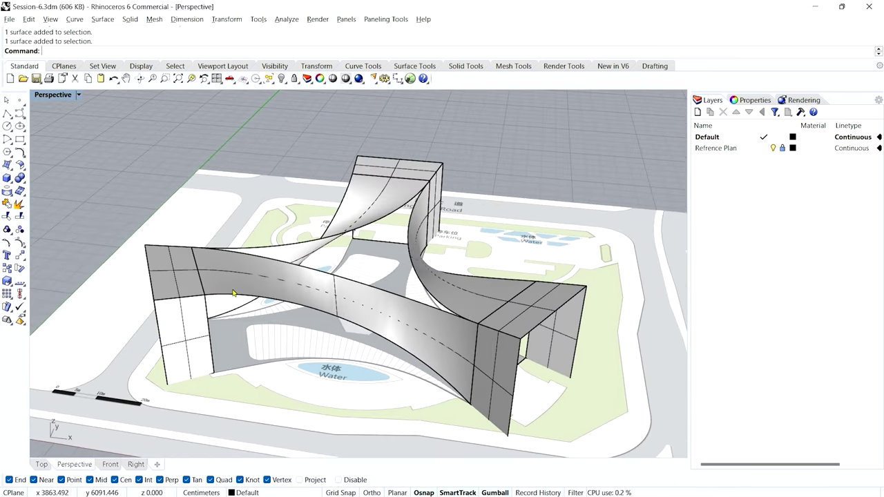
right_click_drag(363, 297, 332, 251)
scroll(331, 251, "up", 3)
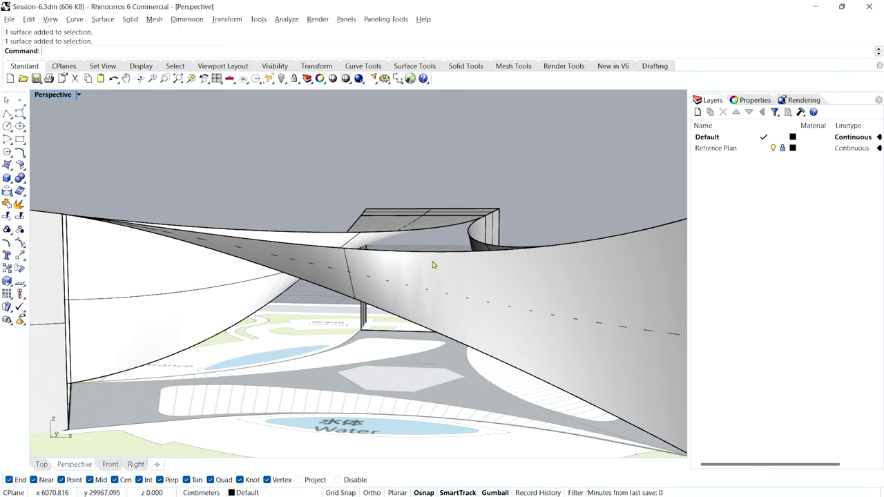
right_click_drag(391, 270, 384, 309)
scroll(383, 309, "down", 2)
scroll(333, 268, "down", 2)
scroll(333, 268, "down", 2)
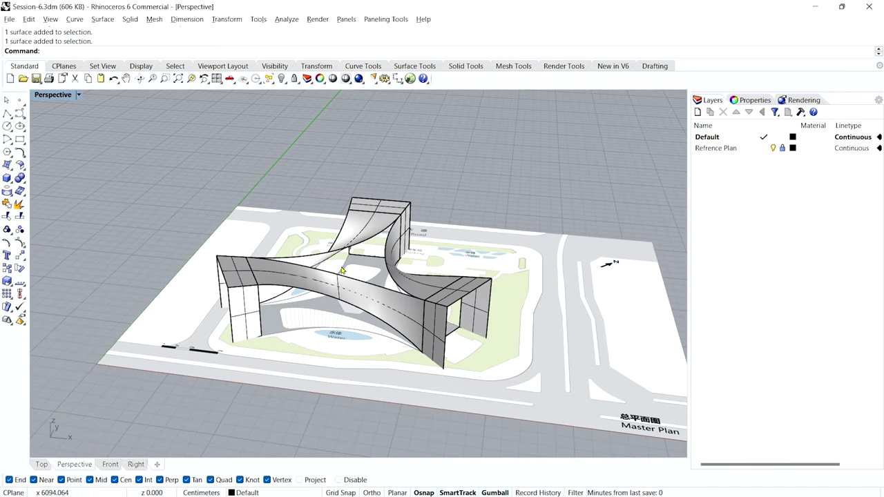
scroll(339, 273, "up", 4)
scroll(284, 261, "up", 2)
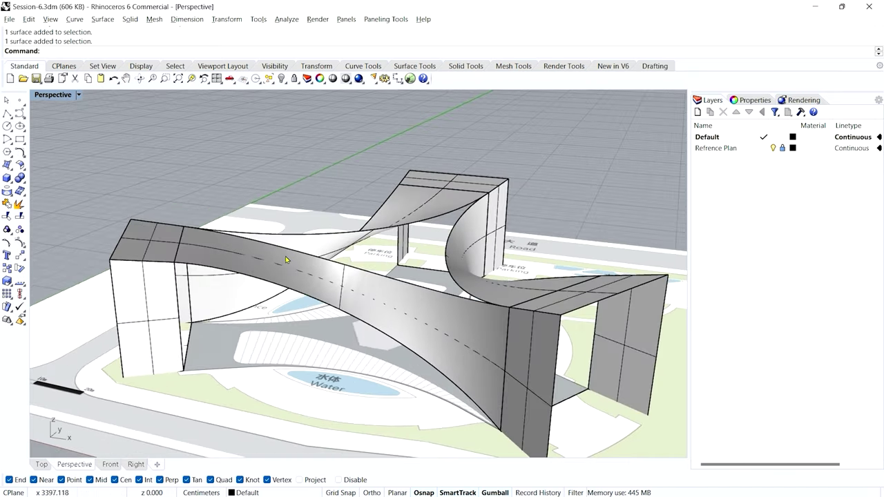
Float the Transform tool set over the Perspective view so its commands stay at hand
scroll(337, 284, "up", 2)
right_click_drag(352, 287, 369, 290)
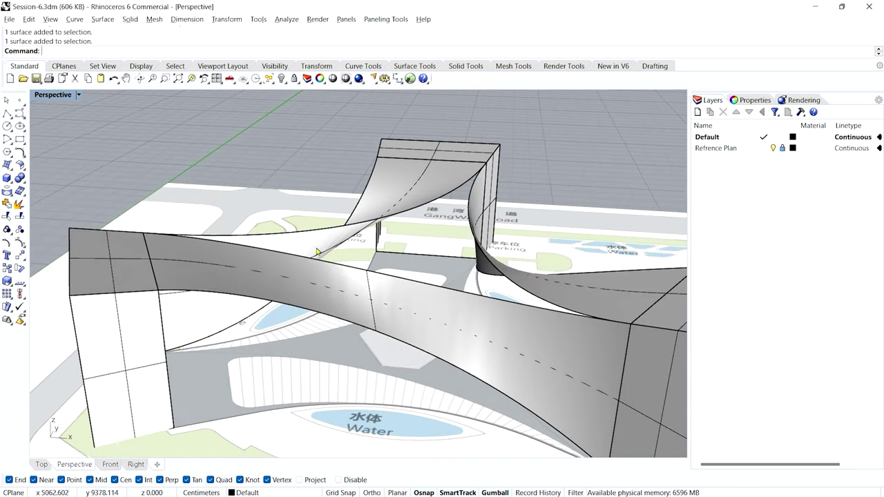
left_click(22, 257)
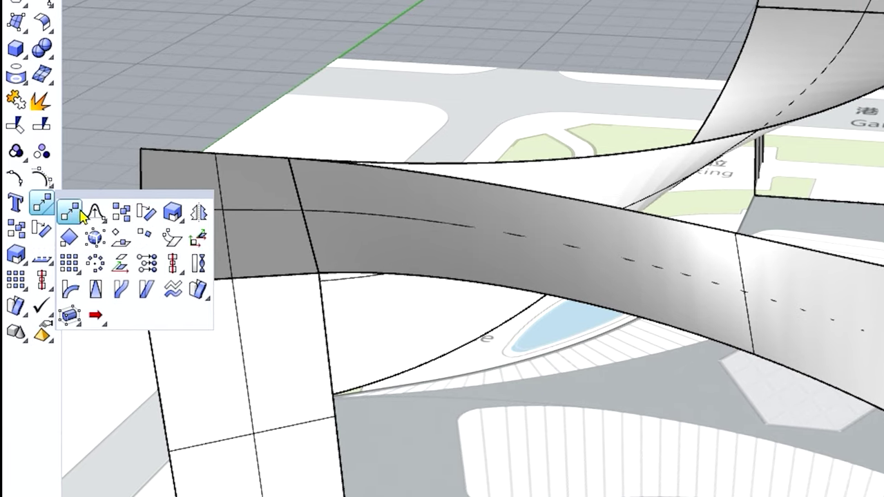
left_click_drag(111, 198, 346, 0)
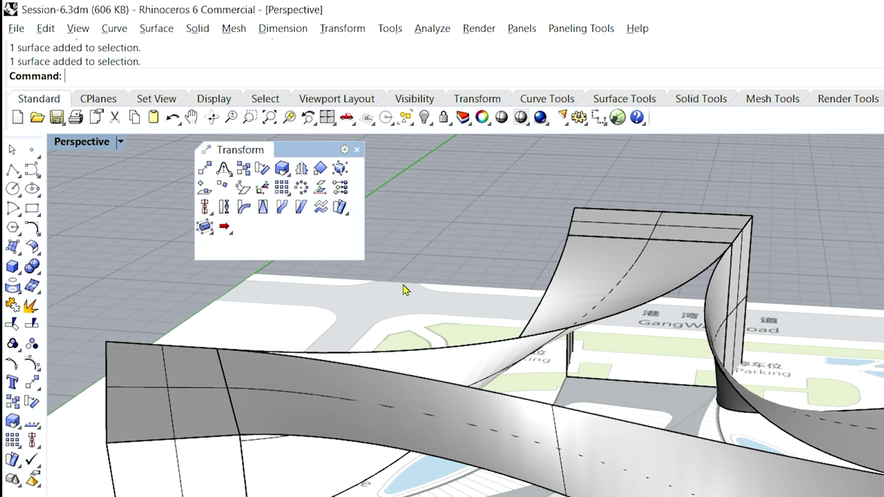
left_click(419, 269)
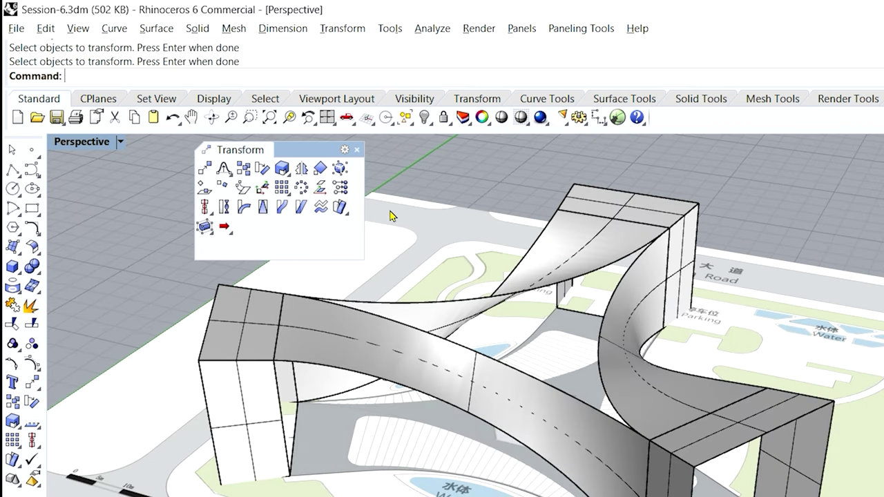
Flatten the three upper inner blend edges with Set Points, in Z only and aligned to World, at the front wing's inner roof corner
left_click(340, 192)
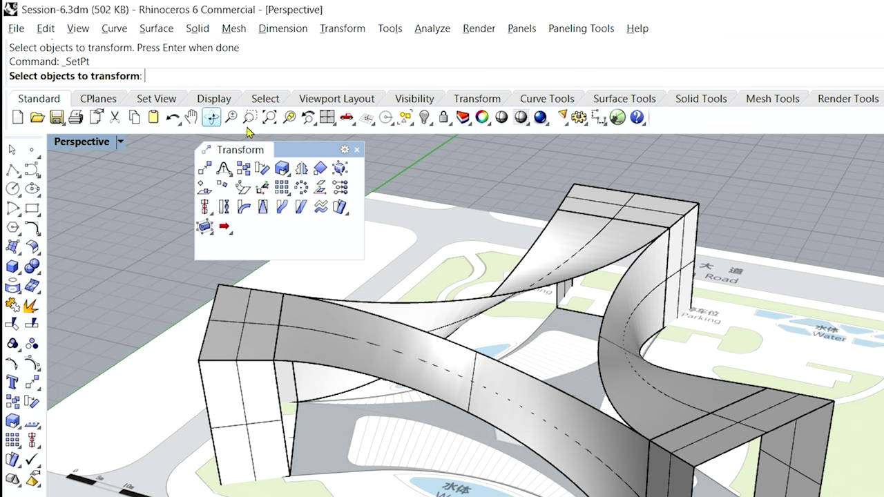
right_click_drag(504, 293, 484, 240)
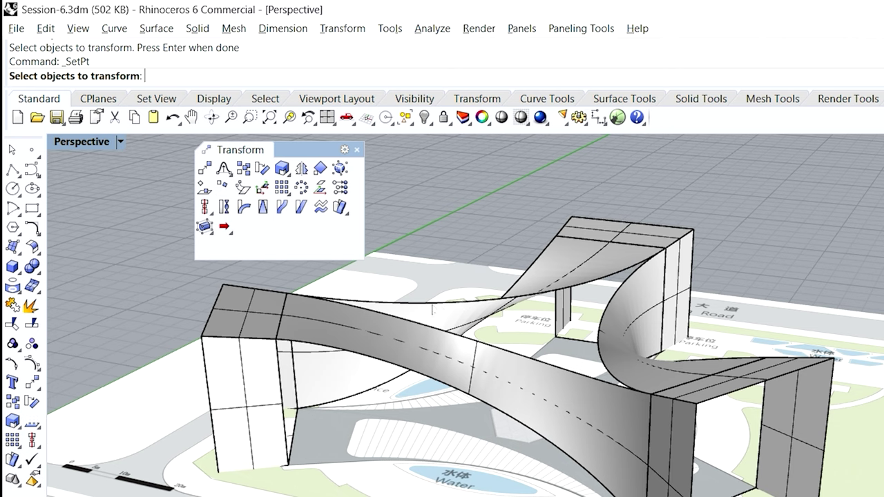
left_click(433, 304)
left_click(513, 357)
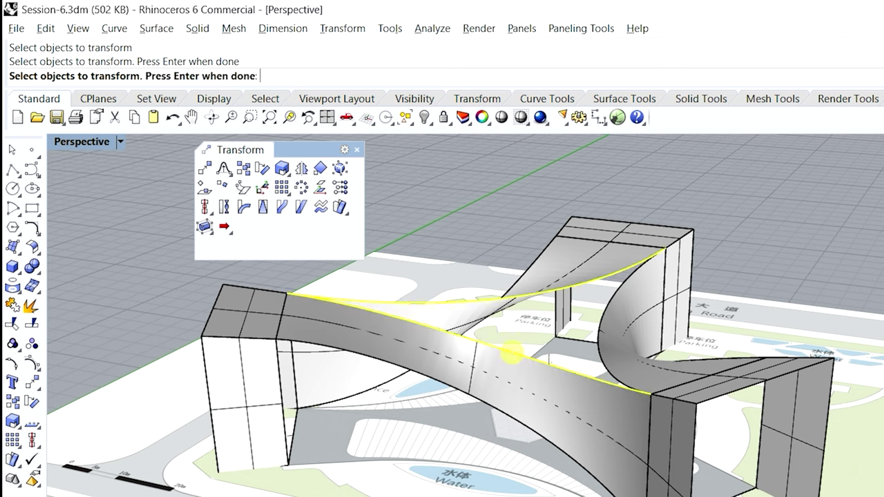
left_click(602, 361)
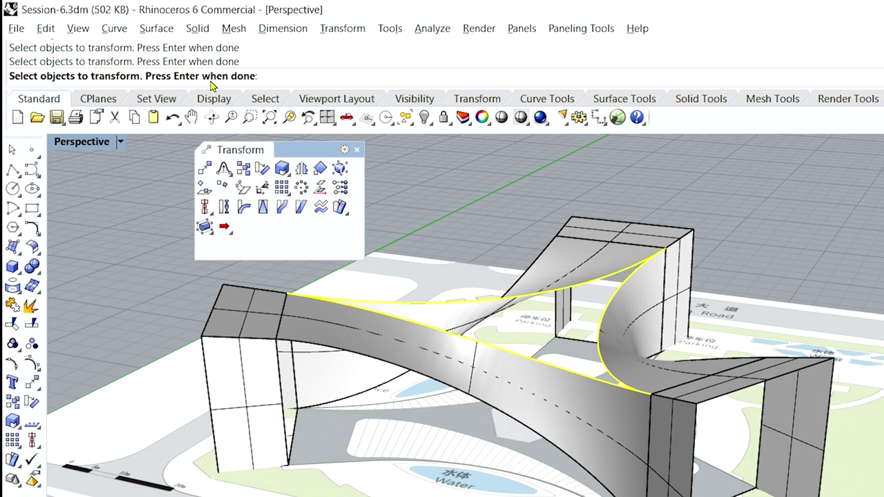
key("Return")
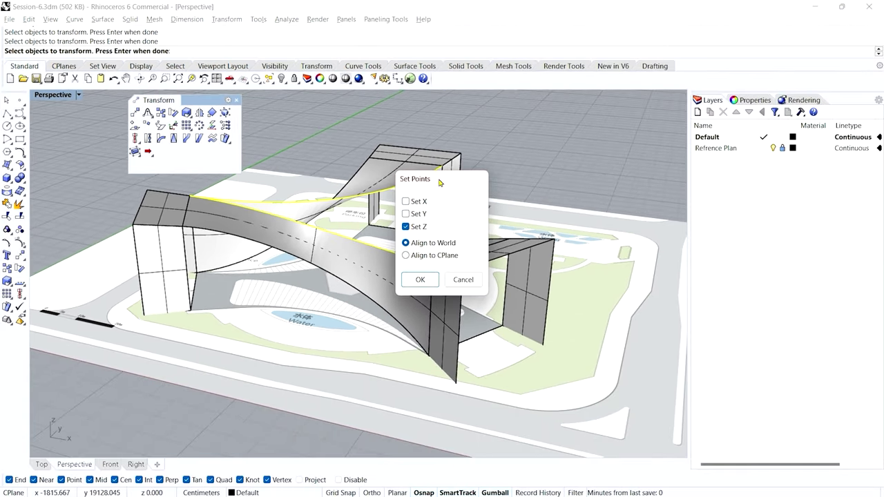
left_click_drag(439, 182, 539, 124)
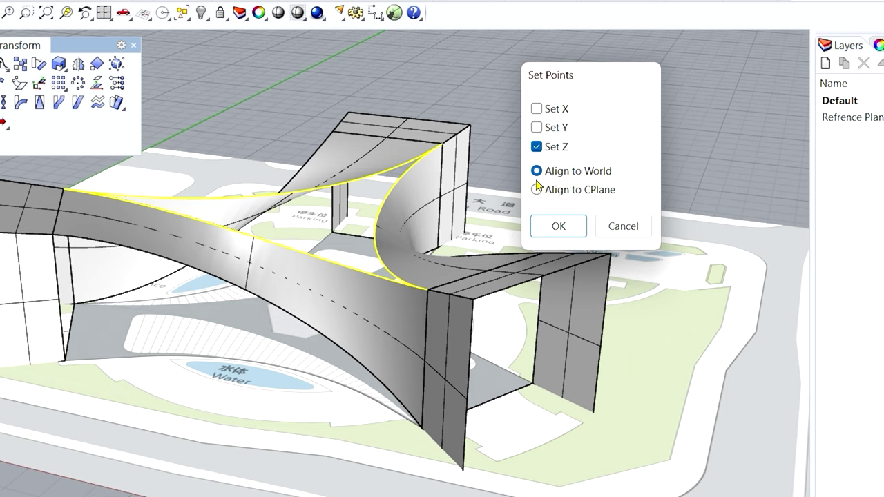
left_click(558, 225)
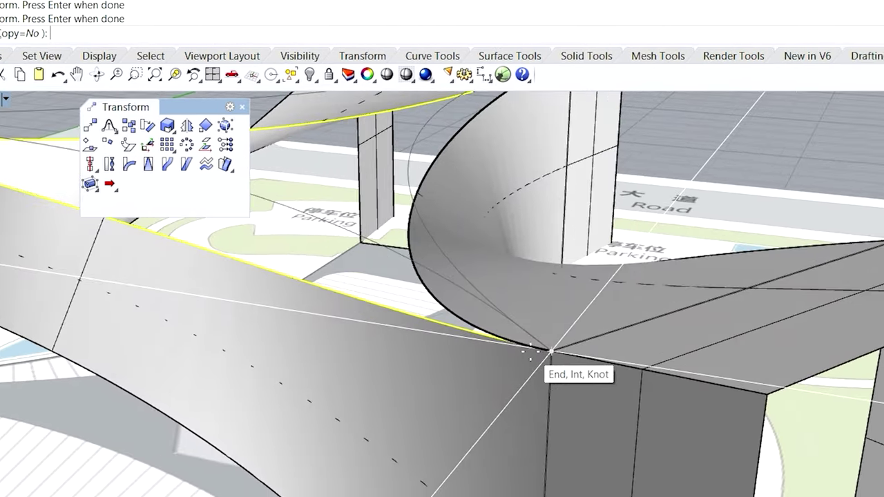
scroll(440, 307, "down", 1)
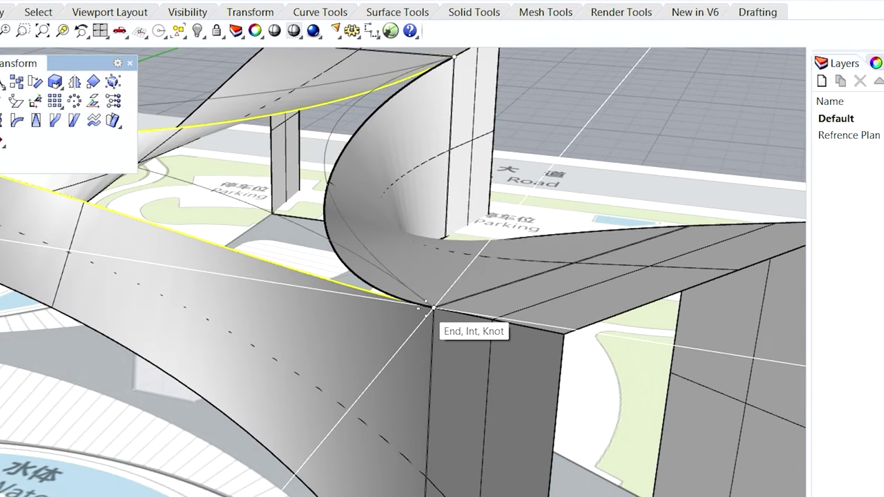
scroll(427, 309, "down", 1)
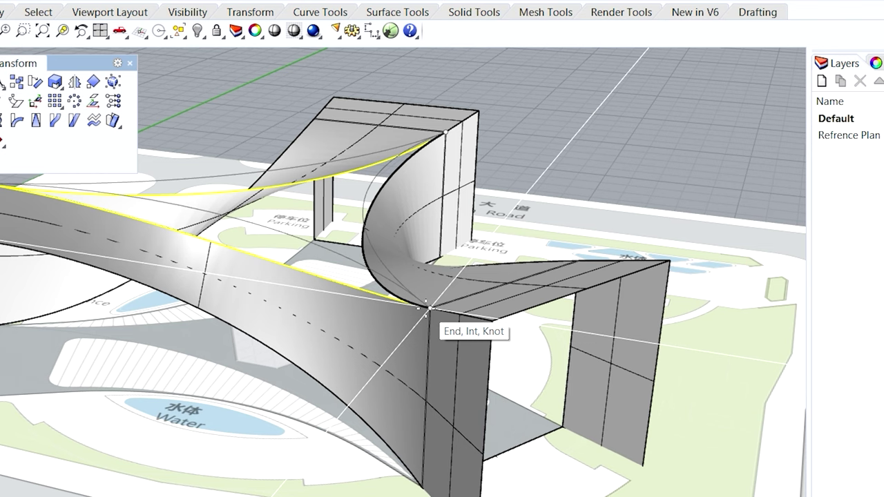
right_click_drag(428, 308, 428, 285)
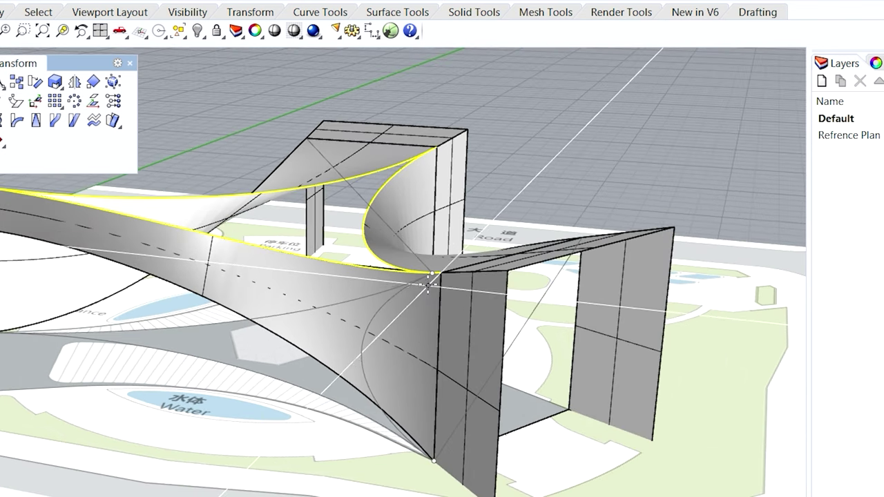
scroll(440, 274, "up", 1)
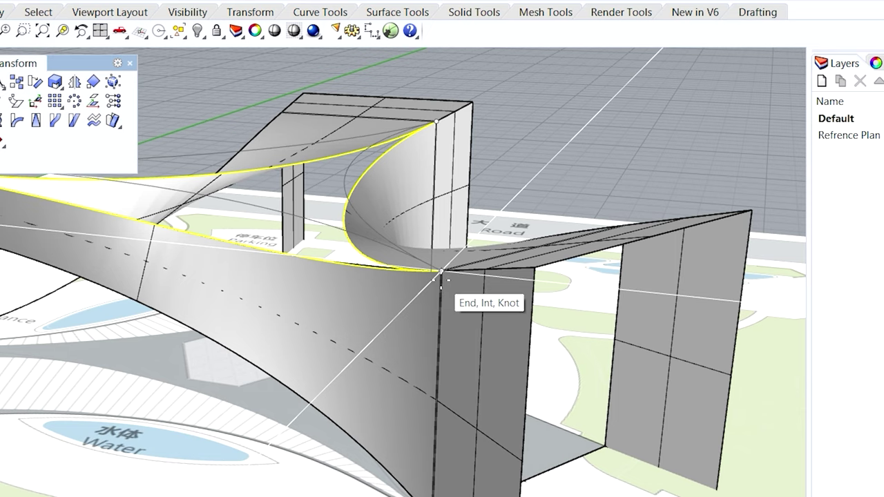
left_click(440, 274)
Float the Surface Creation tools and cap the central roof opening with a planar surface from the three inner blend edges
scroll(444, 285, "down", 5)
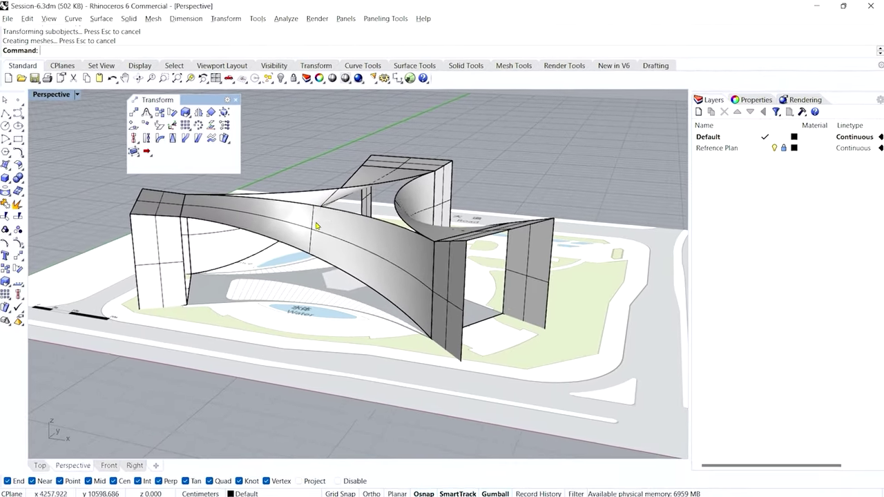
right_click_drag(317, 226, 262, 245)
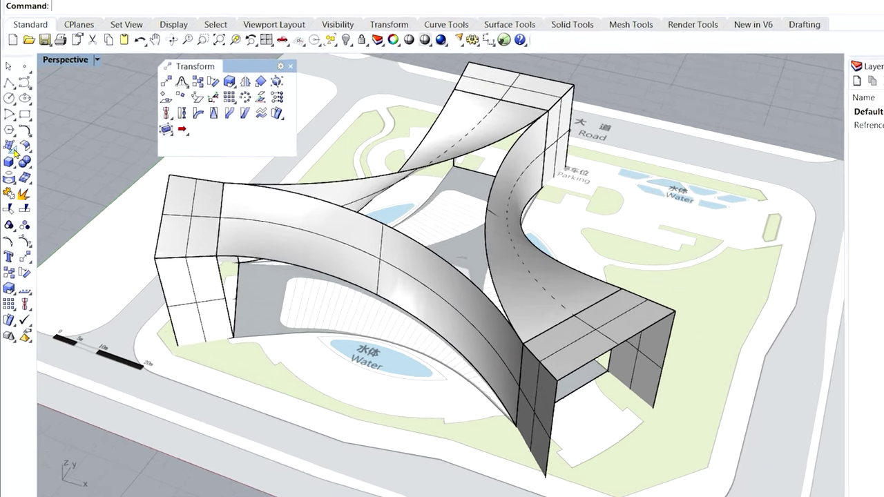
left_click(14, 150)
left_click_drag(52, 141, 828, 48)
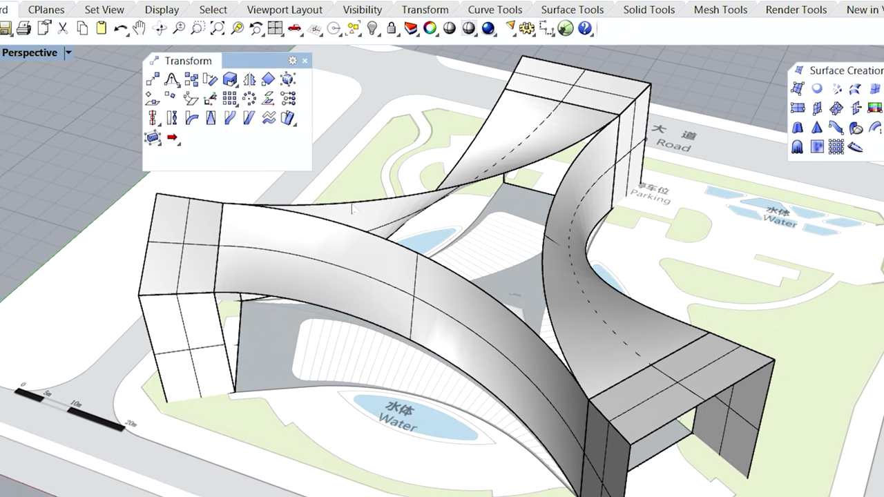
left_click(402, 297)
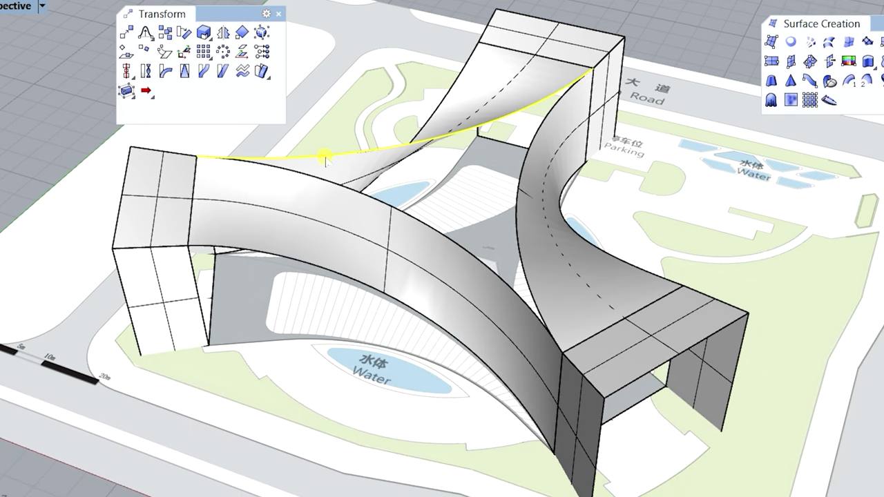
left_click(361, 196)
left_click(523, 167)
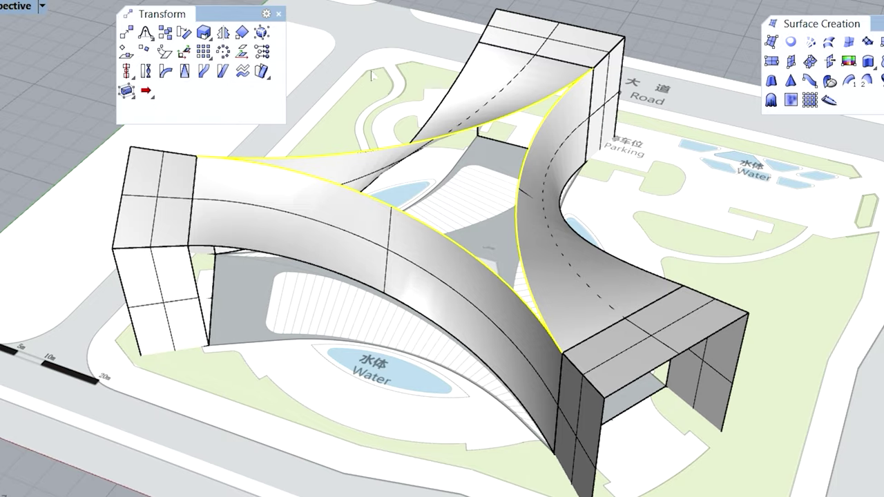
key("Return")
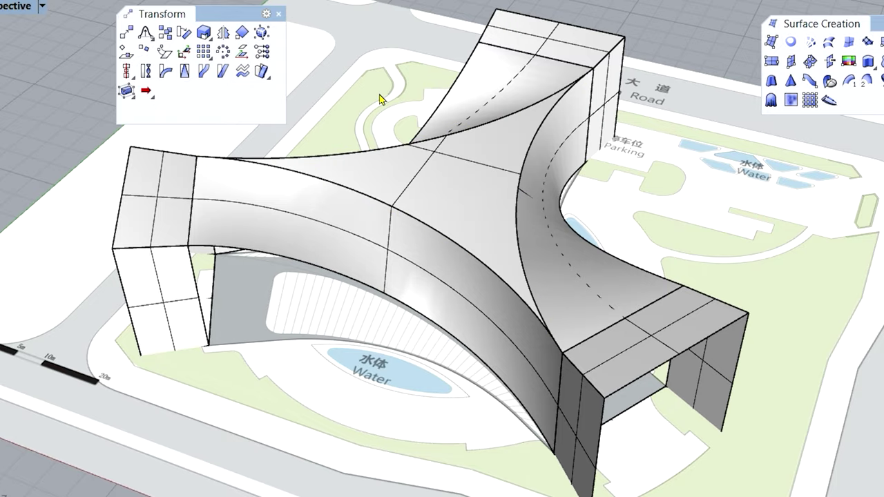
Check the capped roof from a low angle in the Perspective view and save the file
right_click_drag(444, 228, 423, 170)
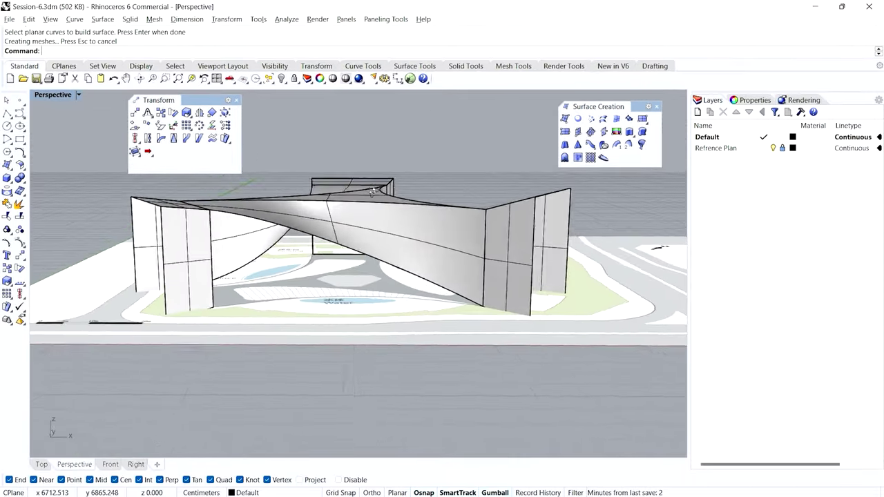
right_click_drag(334, 205, 221, 251)
key("ctrl+s")
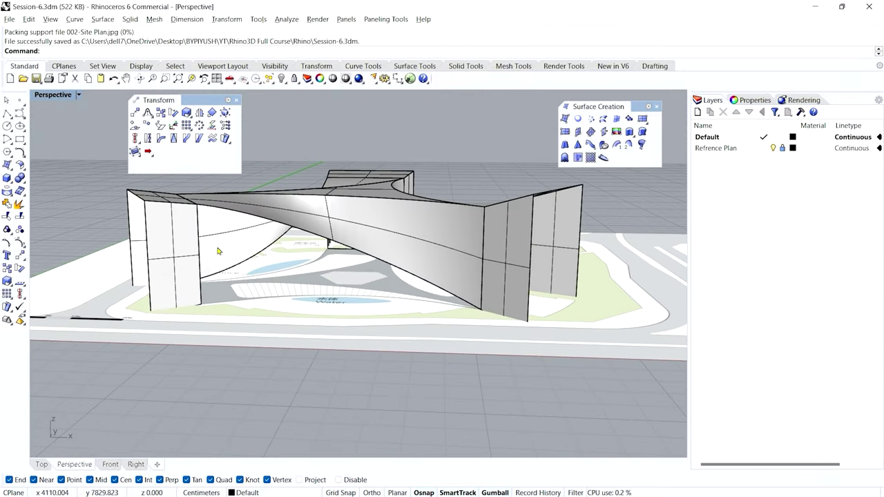
scroll(201, 220, "up", 5)
scroll(363, 280, "down", 4)
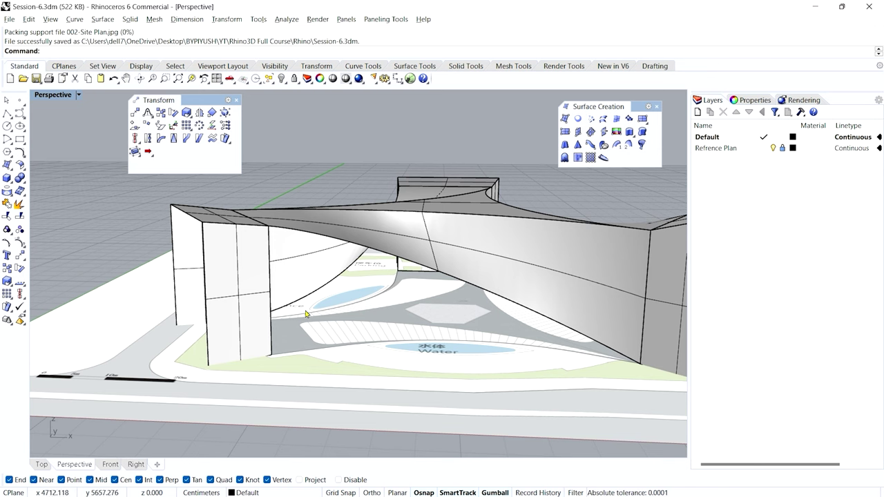
Select the lower curved edges of the three twisted side surfaces between the arms and float the Solid Creation tool group
right_click_drag(306, 315, 272, 341)
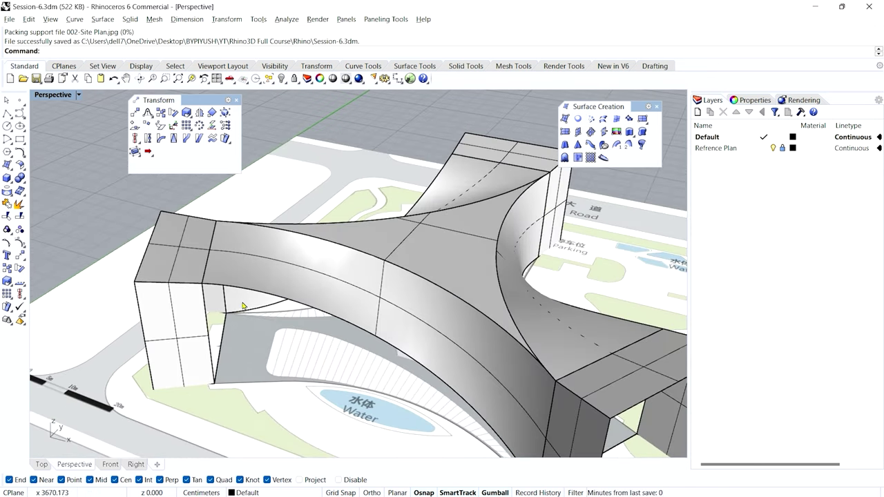
scroll(314, 319, "down", 5)
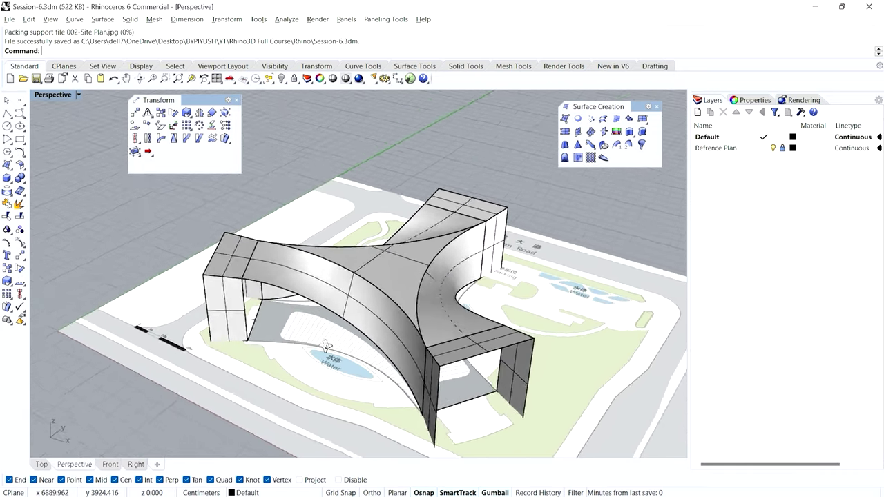
mouse_move(366, 353)
right_mouse_down()
mouse_move(349, 349)
mouse_move(456, 346)
mouse_move(379, 347)
right_mouse_up()
scroll(304, 295, "up", 3)
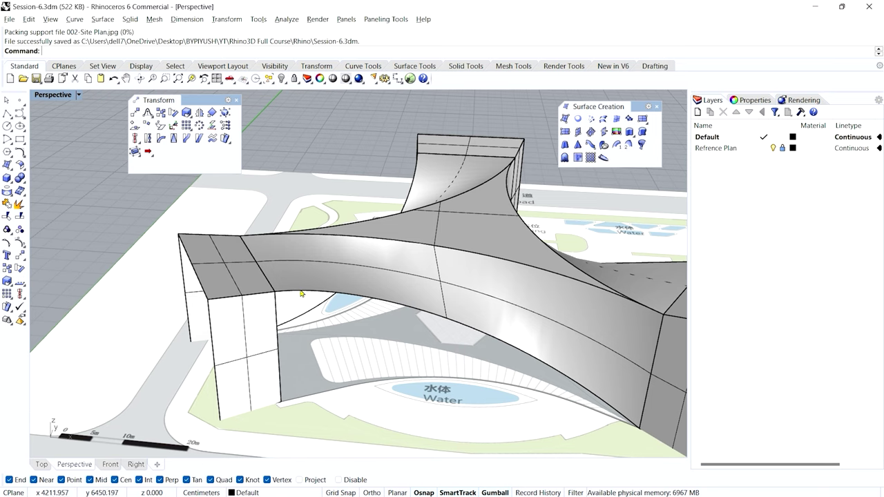
left_click(292, 295, "ctrl+shift")
right_click_drag(292, 295, 362, 362)
scroll(332, 333, "down", 5)
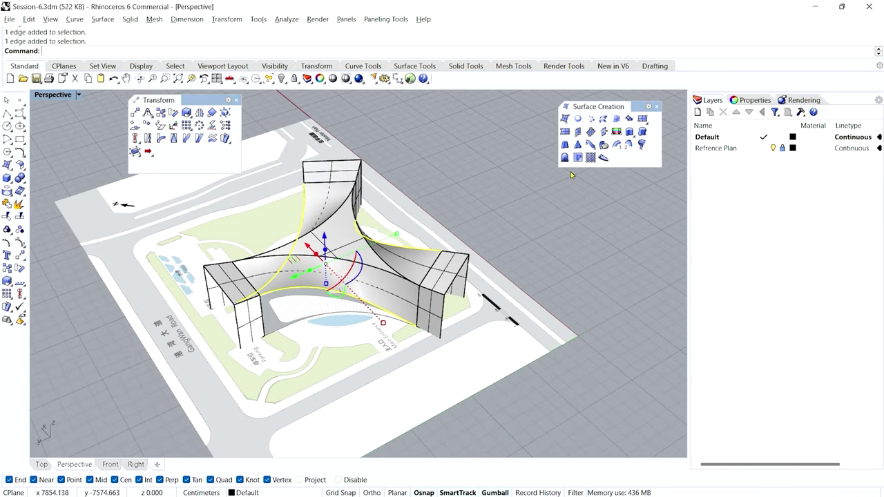
left_click(11, 181)
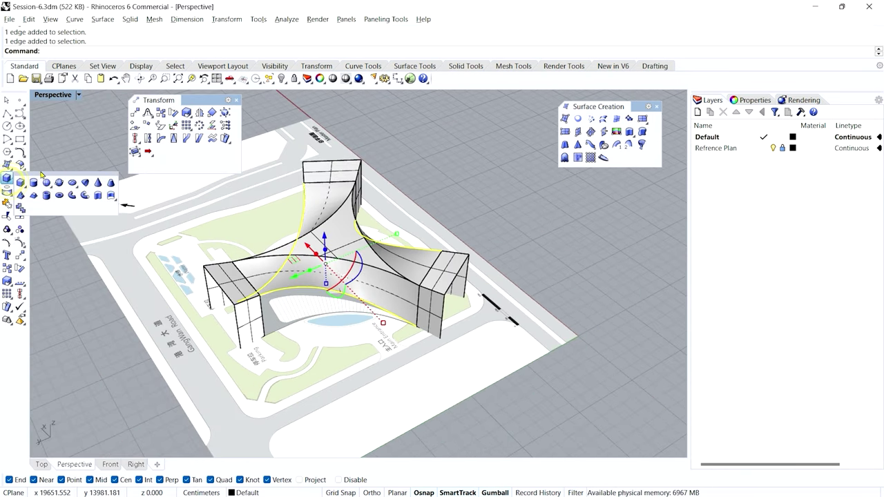
left_click_drag(45, 178, 453, 107)
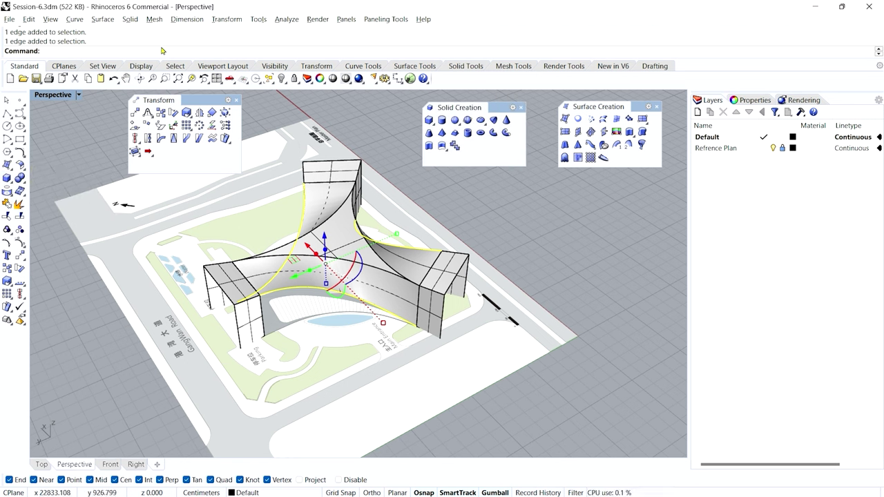
Extrude the selected curved edges straight down about 4767 cm, through the ground, with BothSides=No and Solid=No
left_click(101, 20)
mouse_move(143, 176)
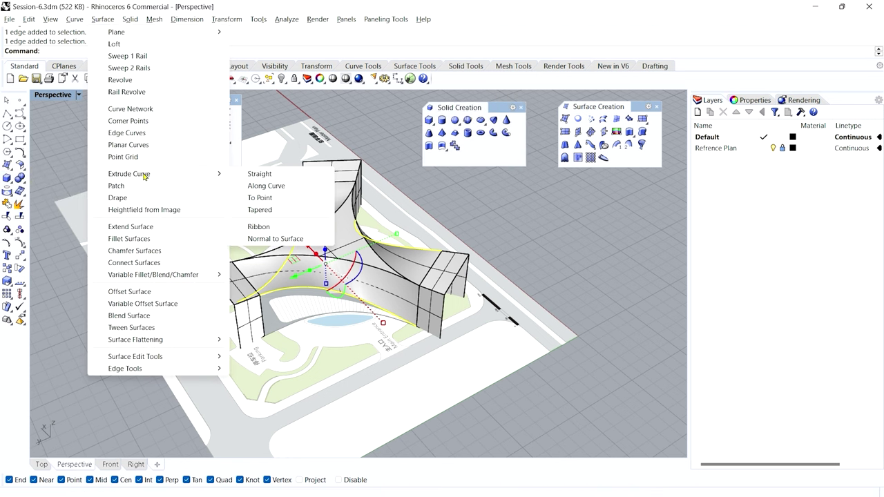
left_click(267, 179)
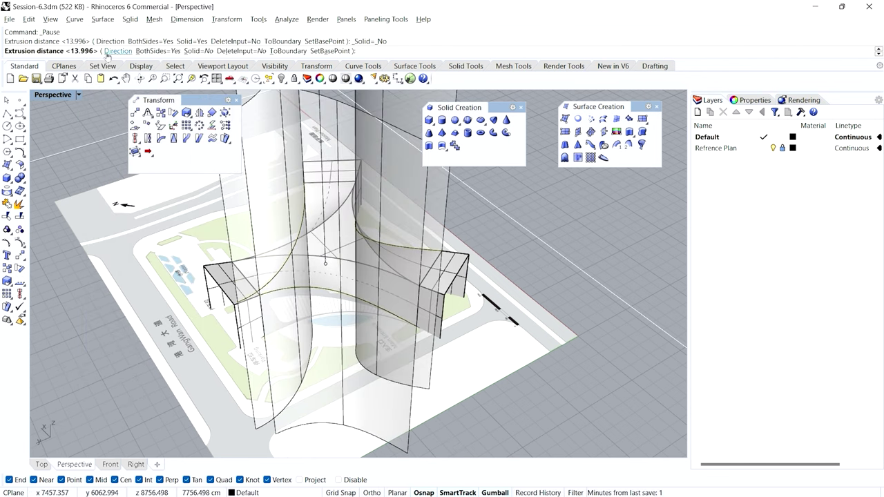
left_click(159, 51)
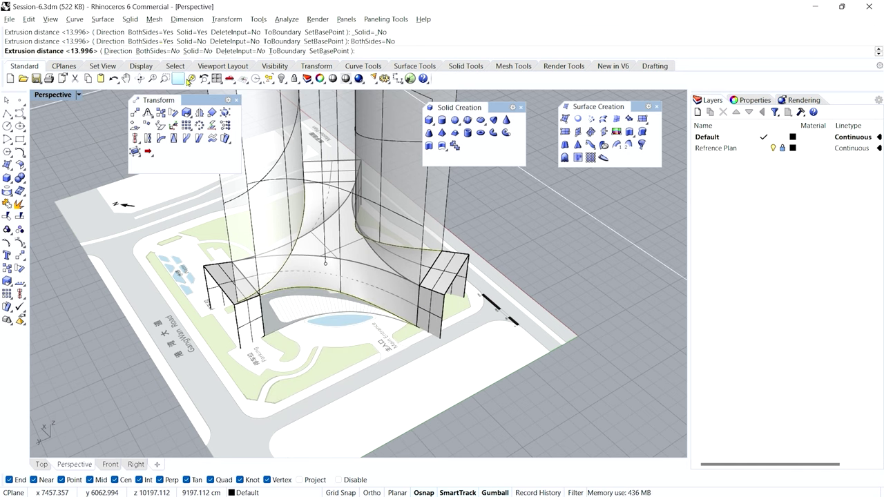
right_click_drag(325, 442, 339, 394)
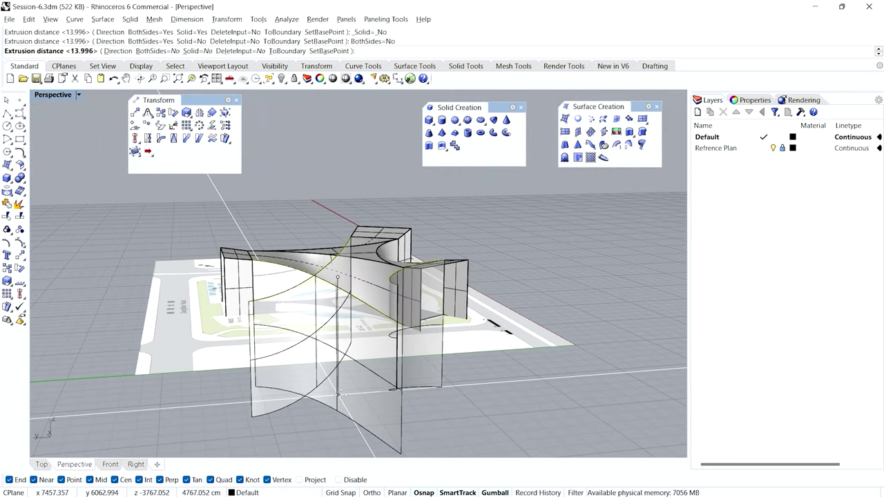
left_click(339, 393)
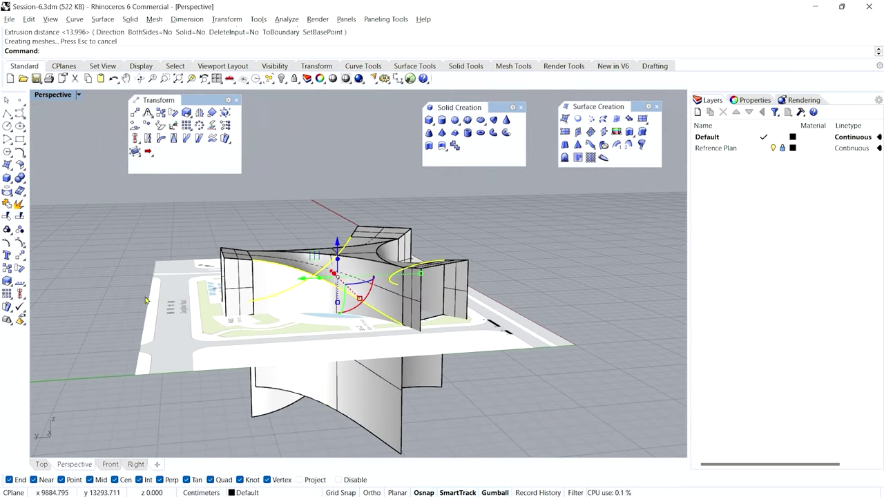
left_click(177, 237)
Draw a rectangular corner-to-corner plane surface in the Top view at ground level, enclosing the whole three-armed building
right_click_drag(178, 237, 483, 270)
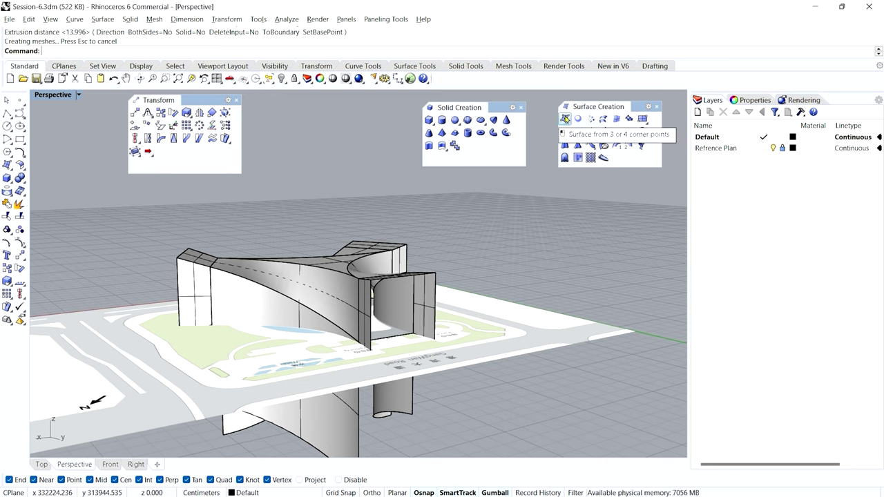
left_click(643, 122)
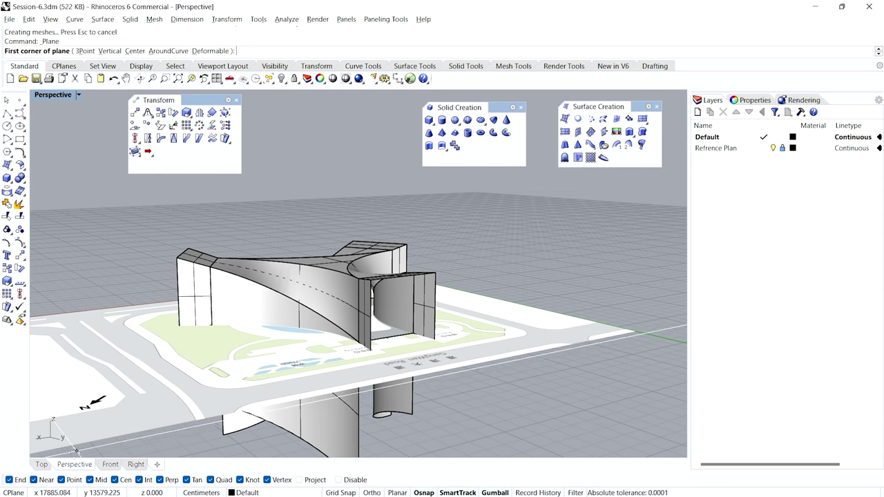
left_click(42, 465)
scroll(290, 308, "down", 8)
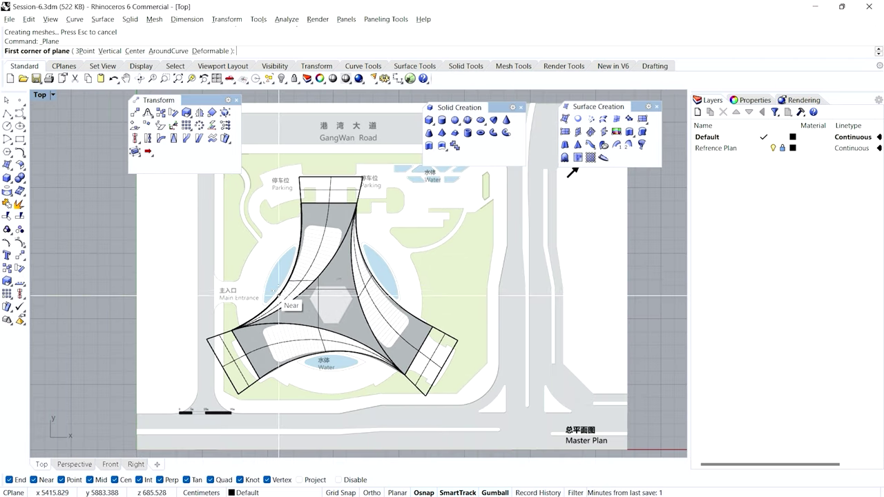
left_click(173, 220)
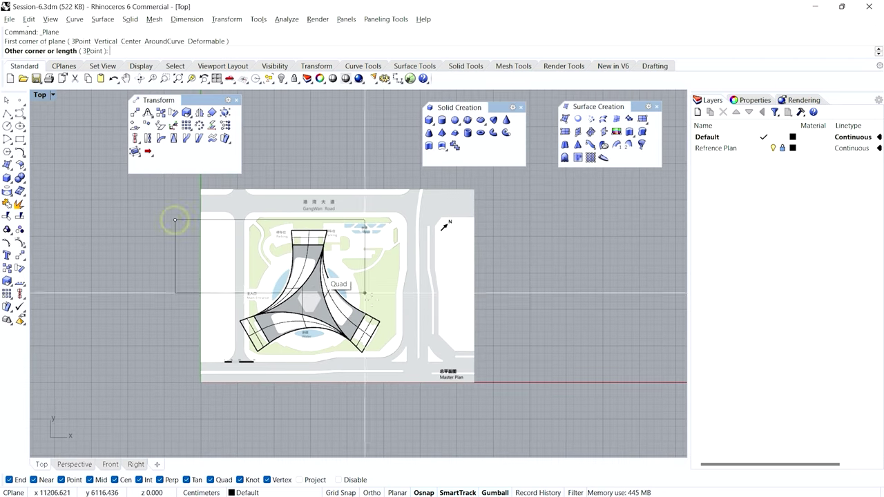
left_click(425, 361)
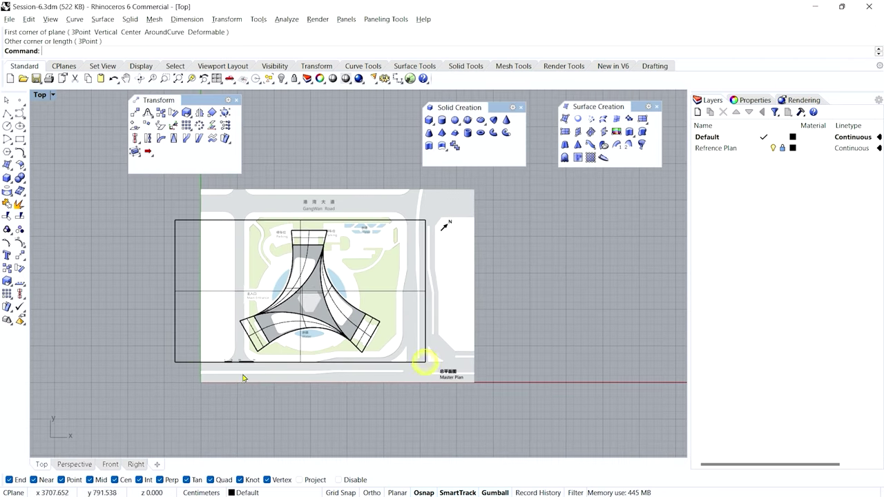
left_click(74, 466)
scroll(364, 349, "down", 5)
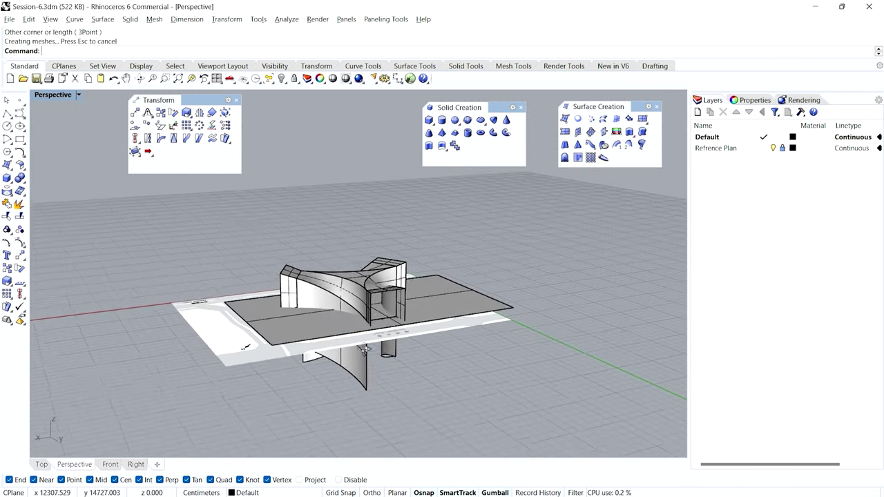
Trim off the parts of the three extruded curved walls below ground, using the rectangular plane as the cutting object
scroll(364, 349, "up", 4)
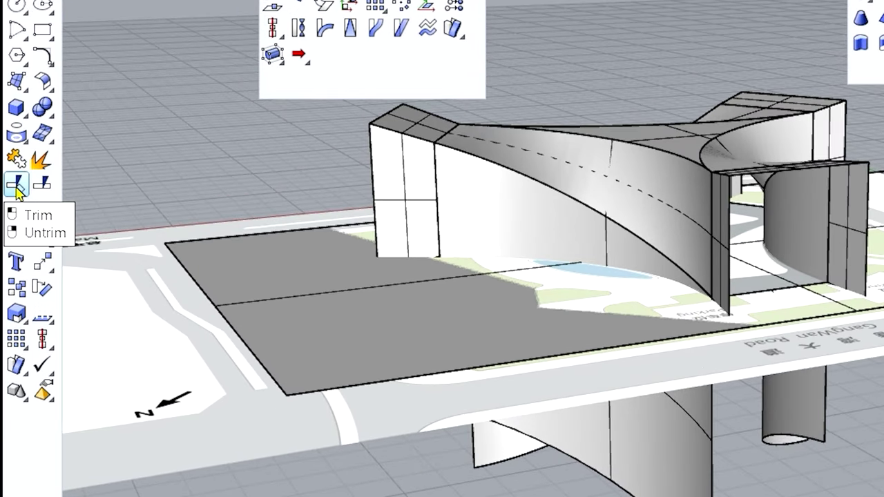
left_click(18, 185)
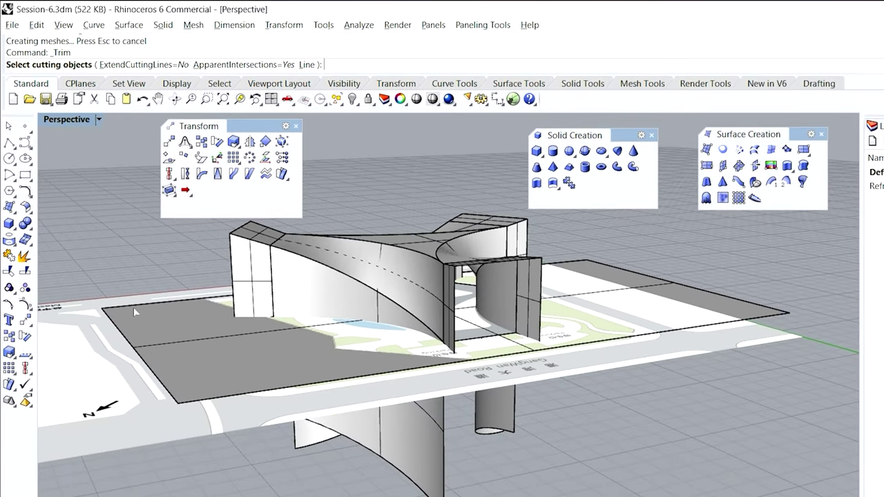
left_click(133, 307)
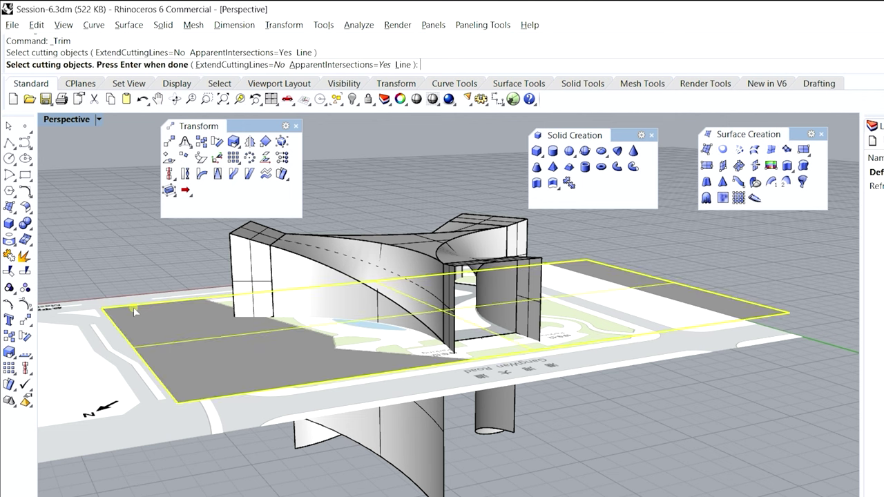
key("Return")
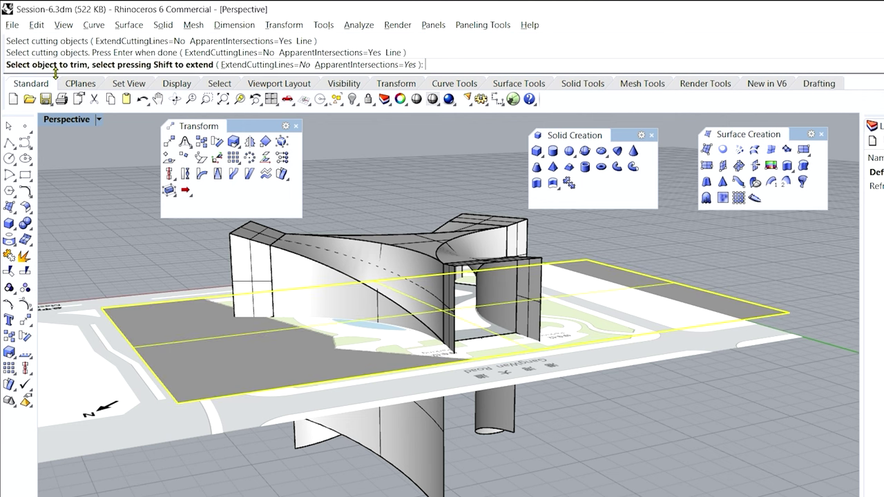
right_click_drag(370, 437, 351, 409)
left_click(380, 436)
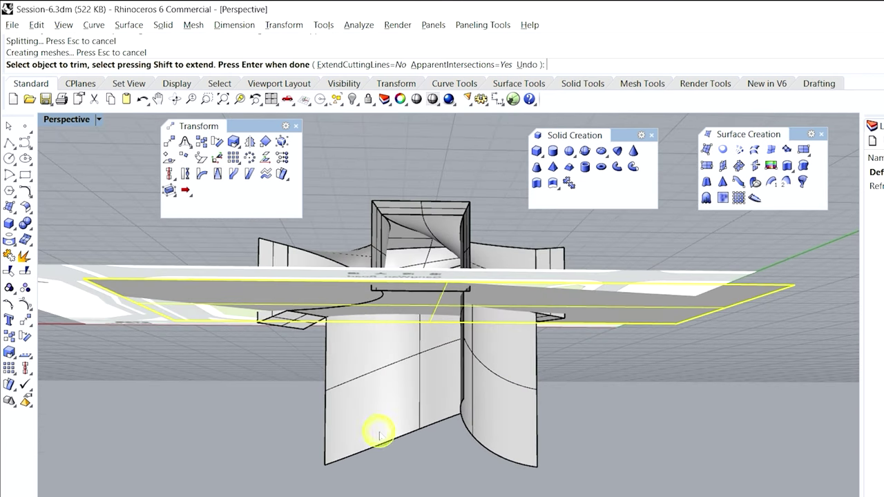
left_click(389, 438)
left_click(477, 424)
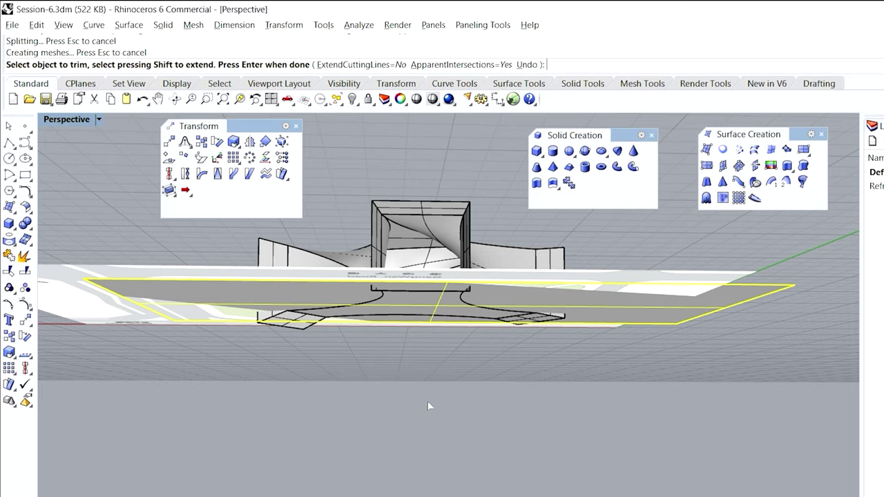
right_click_drag(428, 405, 448, 466)
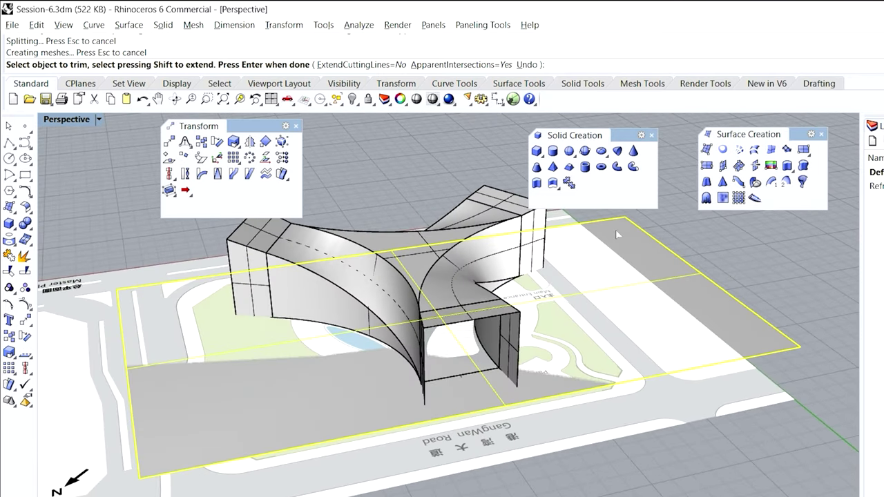
right_click(752, 274)
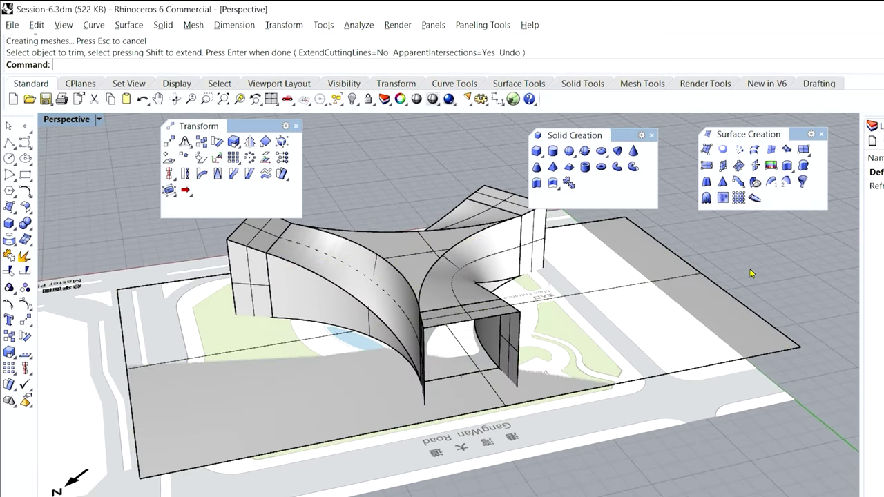
Delete the rectangular cutting plane and save the file
left_click(689, 281)
key("Delete")
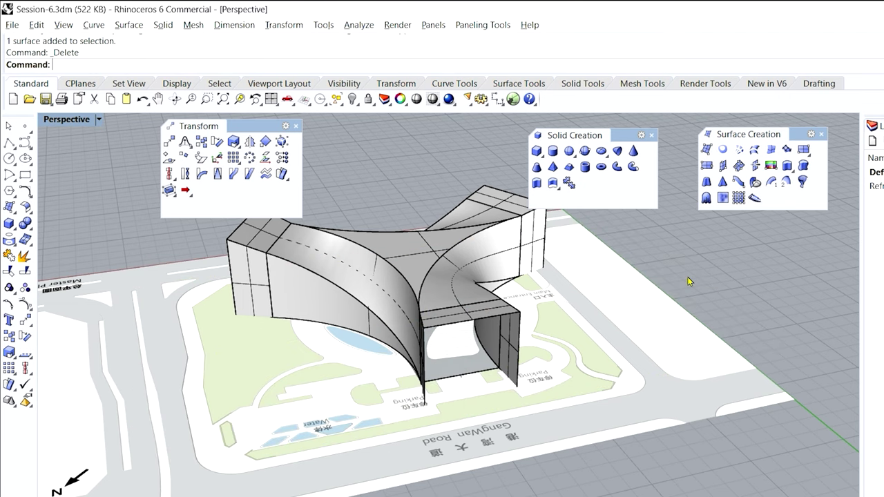
right_click_drag(467, 339, 476, 348)
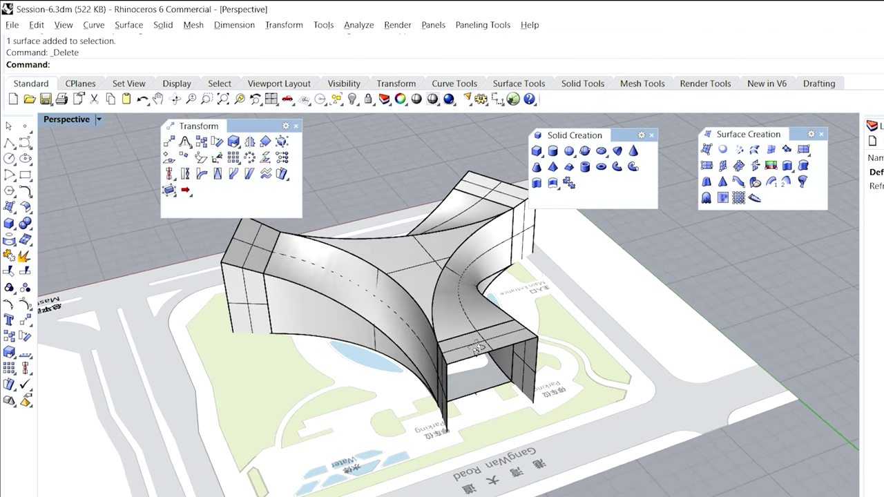
right_click_drag(476, 381, 451, 384)
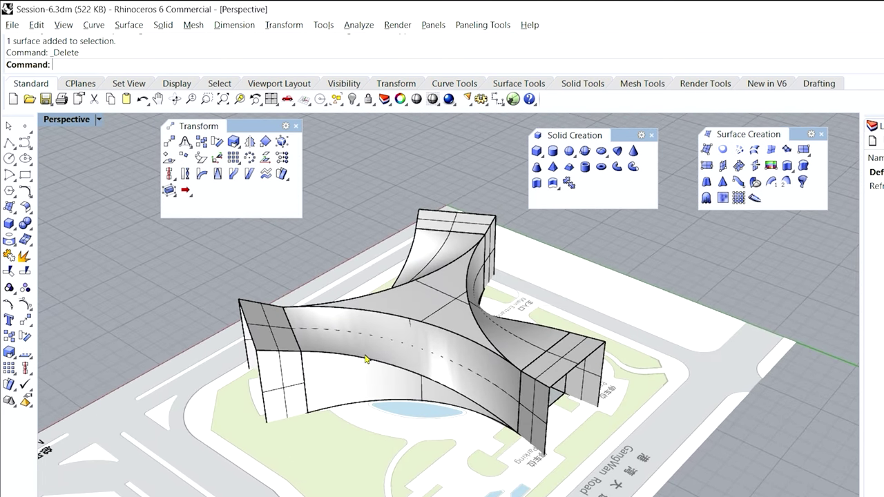
scroll(408, 417, "up", 2)
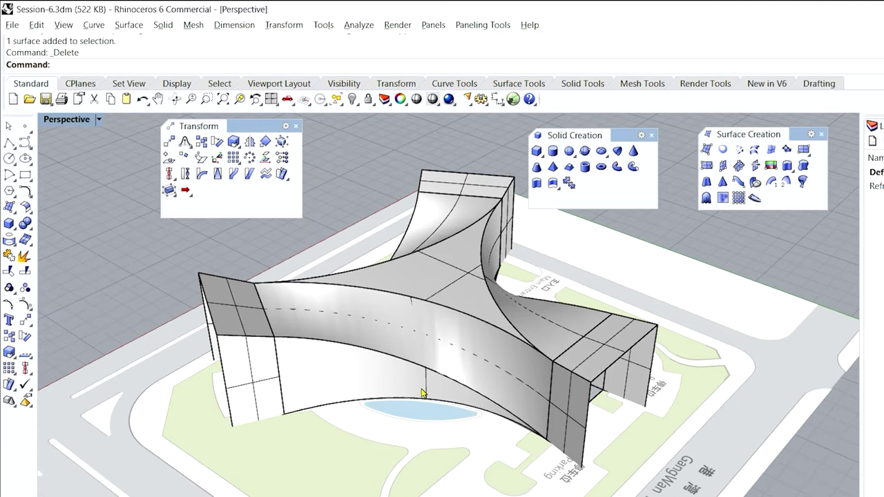
right_click_drag(423, 392, 429, 416, "shift")
key("ctrl+s")
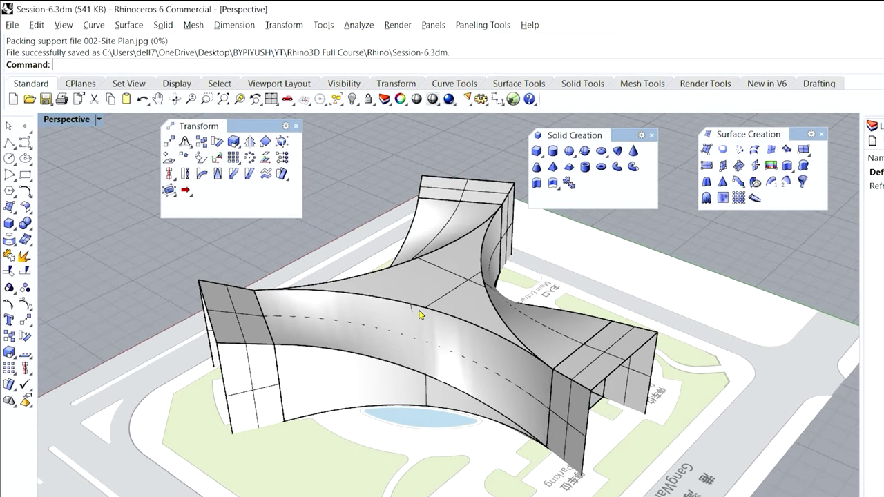
key("ctrl+F1")
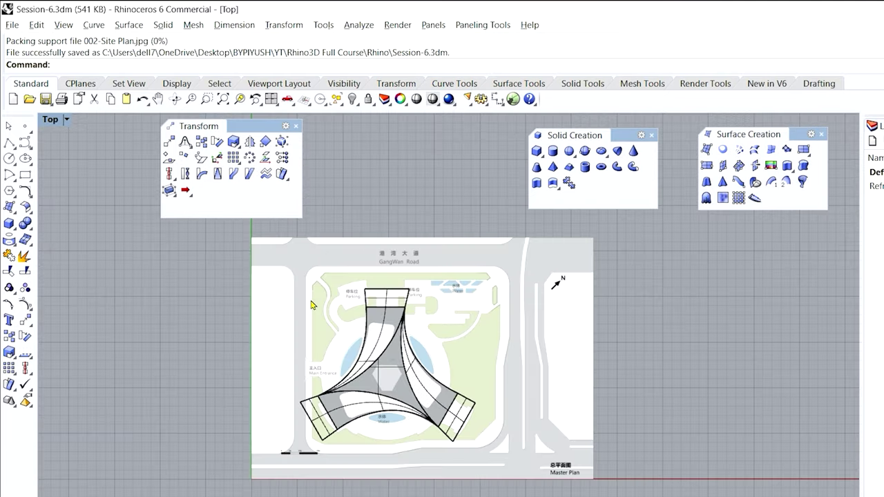
right_click_drag(234, 269, 513, 453, "ctrl+alt")
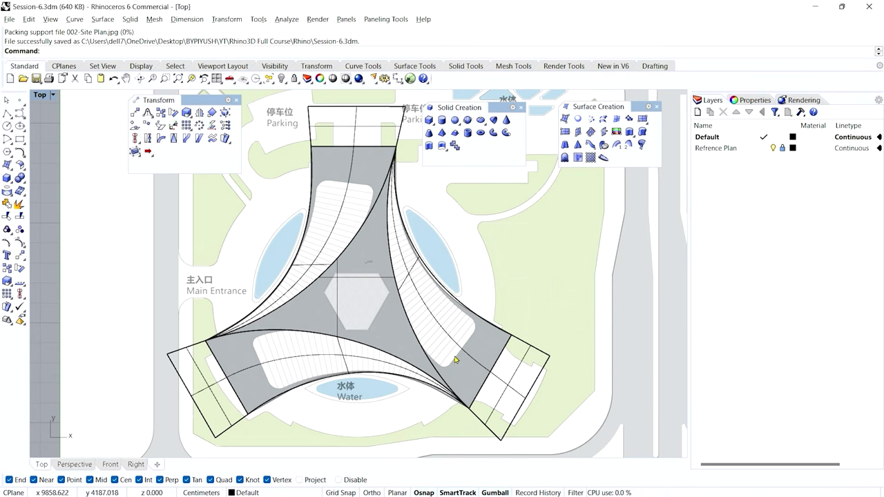
scroll(462, 350, "up", 3)
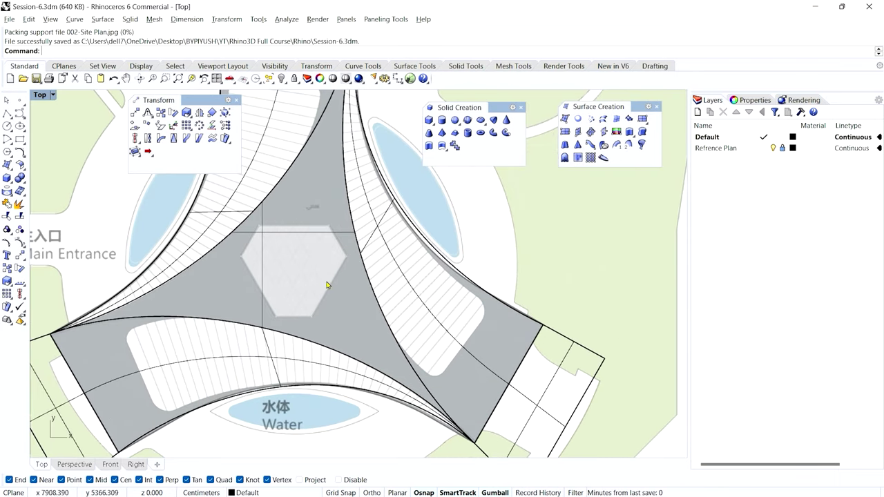
scroll(354, 344, "down", 4)
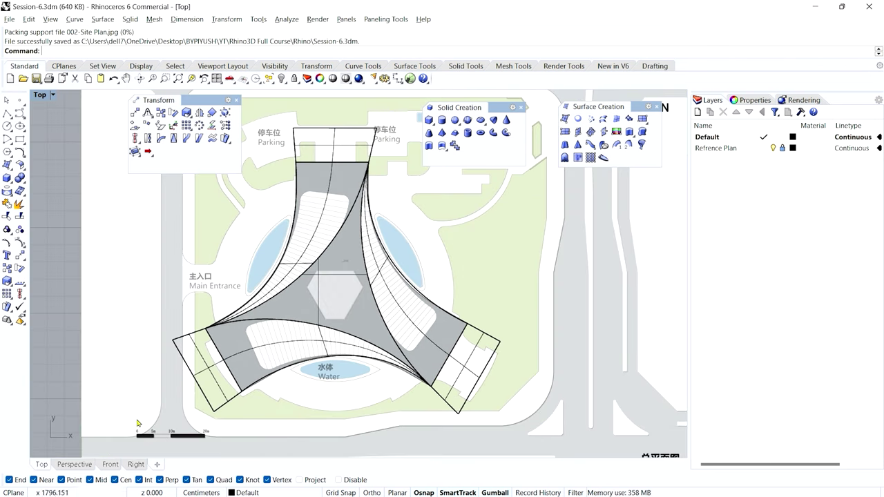
left_click(83, 465)
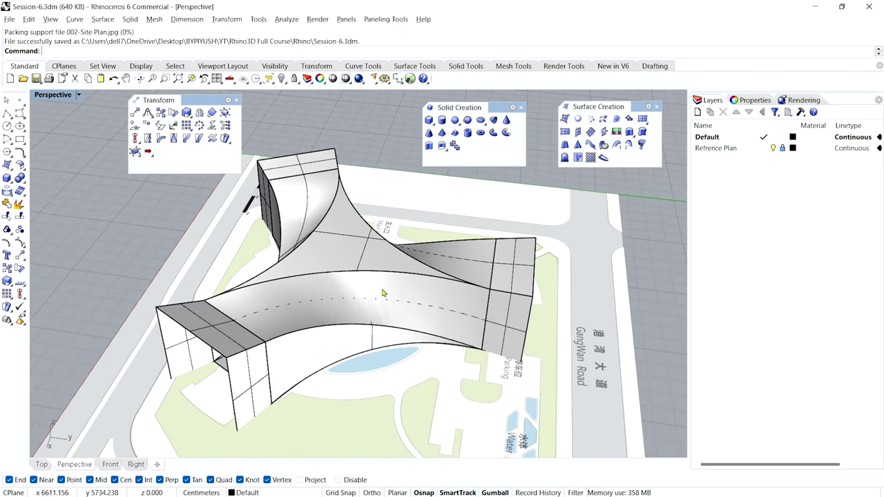
Delete the polysurface of flat extruded panels that boxes in the ends of the three building arms
scroll(284, 314, "up", 3)
scroll(355, 281, "down", 3)
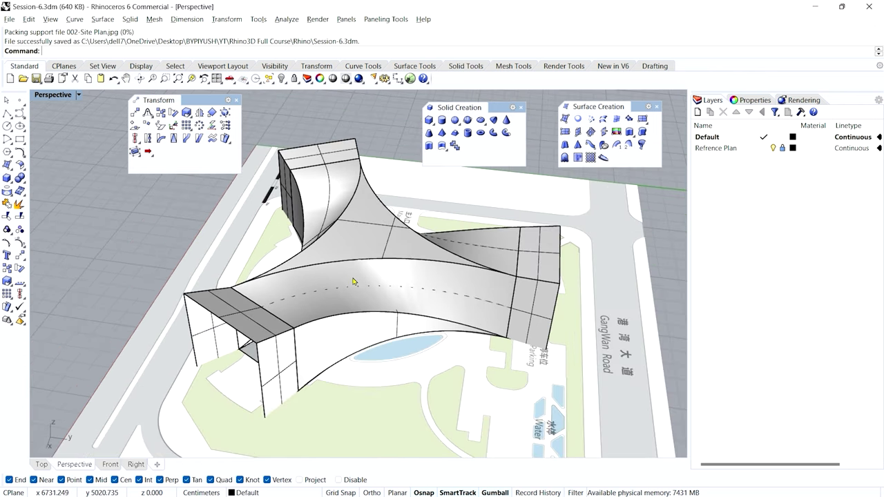
right_click_drag(324, 323, 420, 327)
right_click_drag(405, 357, 479, 353)
left_click(522, 304)
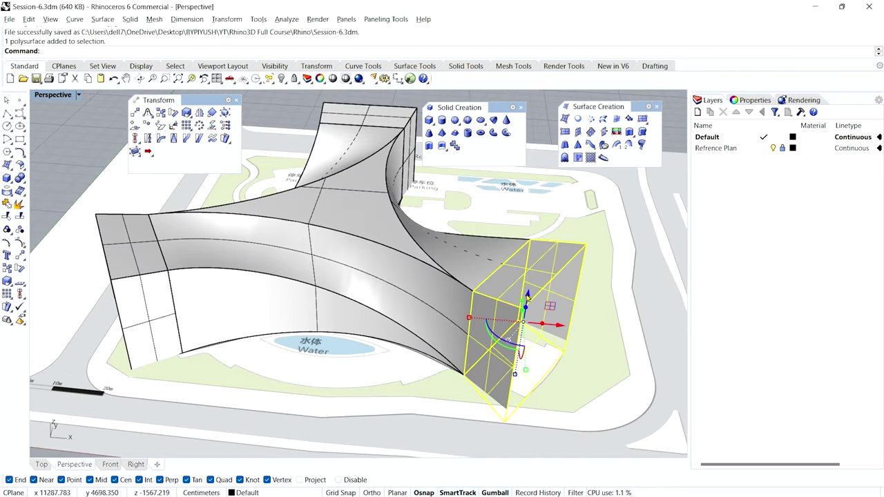
key("Delete")
right_click_drag(365, 118, 445, 287)
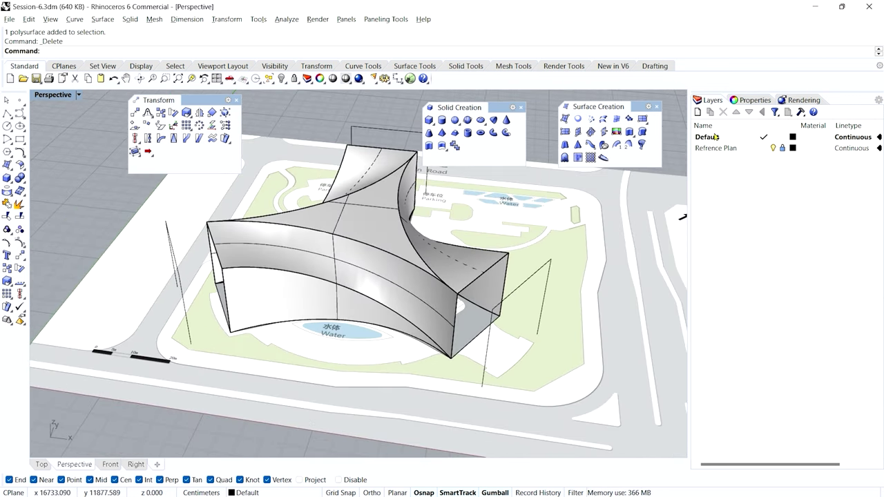
Create a new layer named Profile Curves
left_click(697, 113)
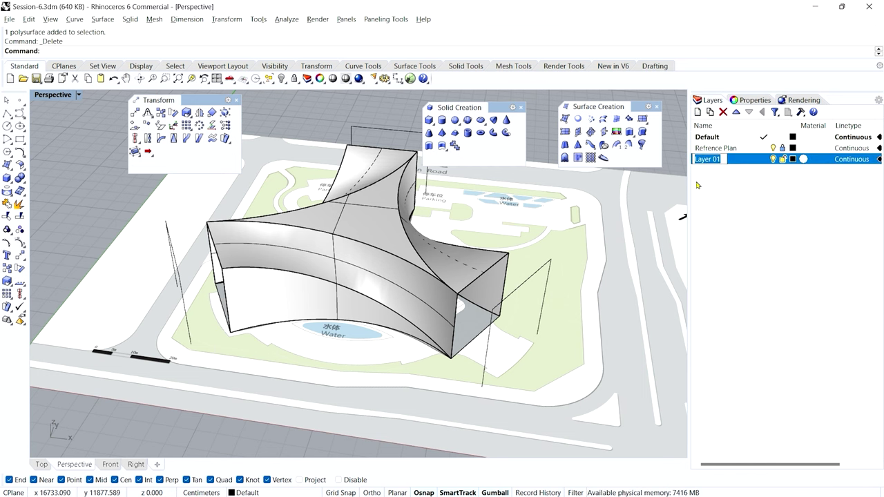
type("Profile Curv")
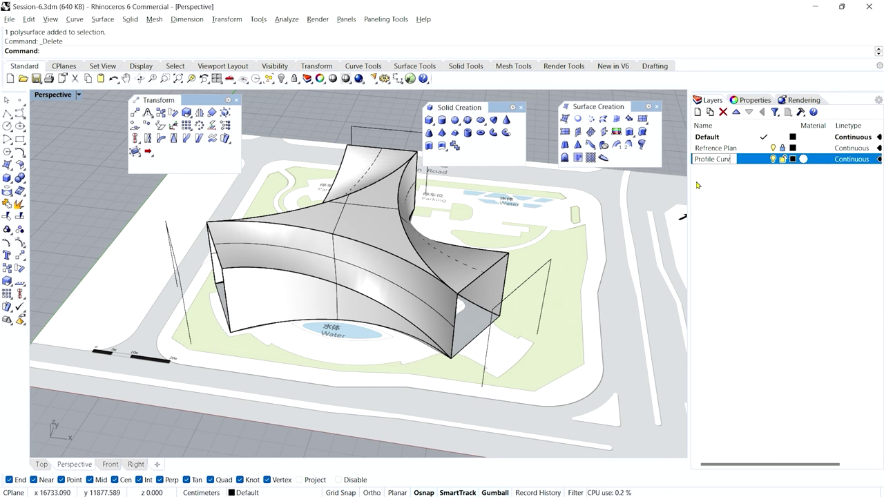
type("es")
key("Return")
Select all curves in the model and move them to the Profile Curves layer
left_click(41, 465)
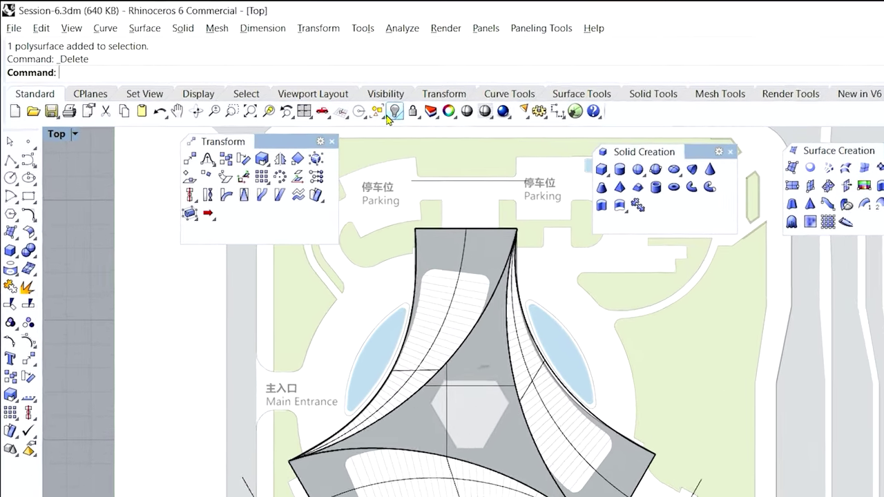
left_click(382, 115)
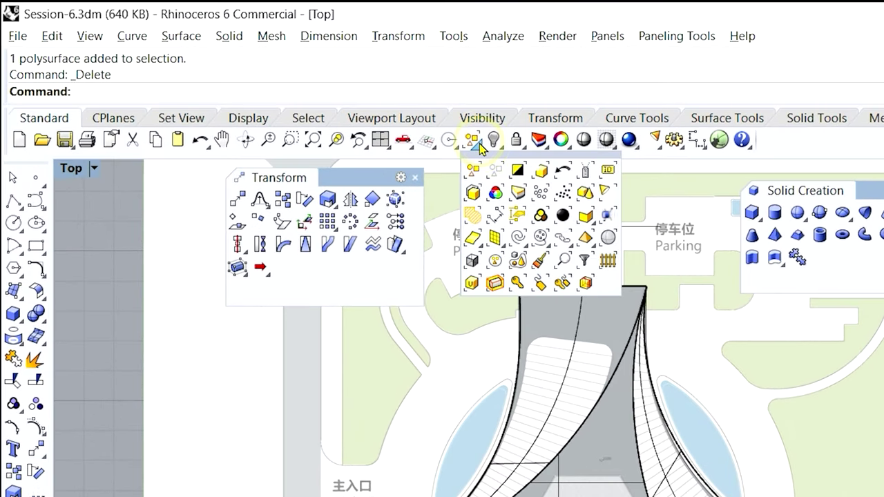
left_click(515, 239)
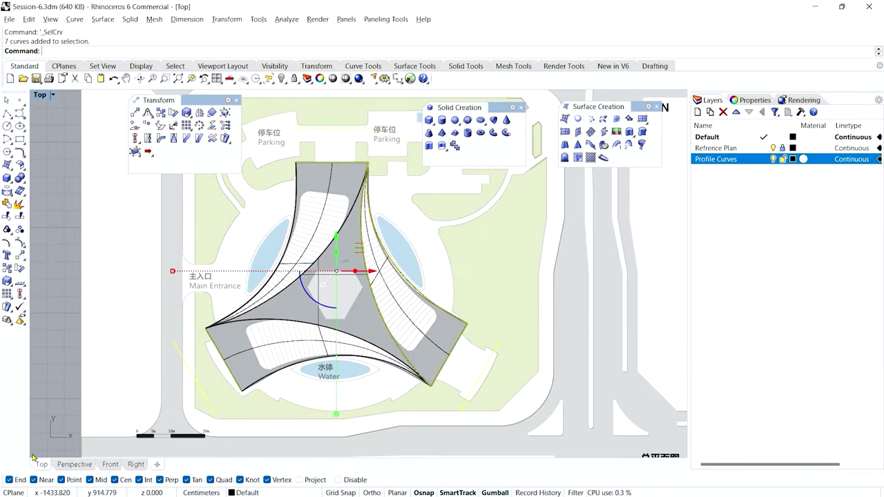
left_click(66, 464)
right_click_drag(321, 309, 345, 294)
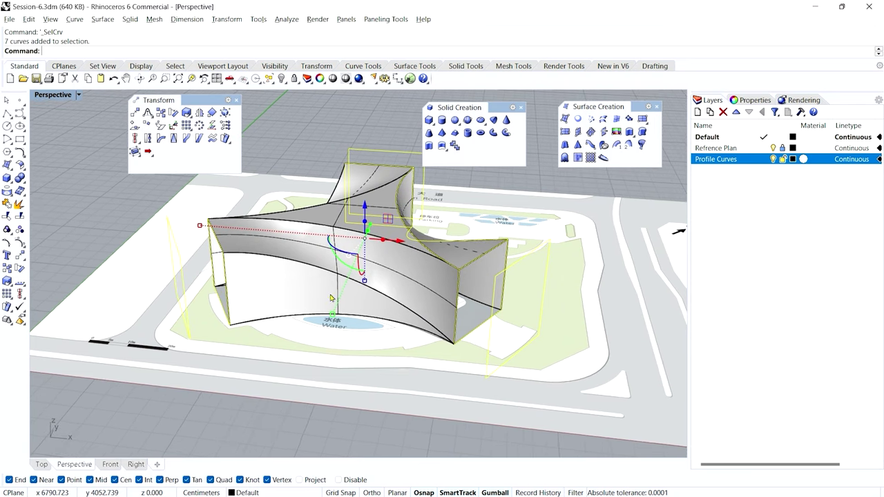
right_click(717, 164)
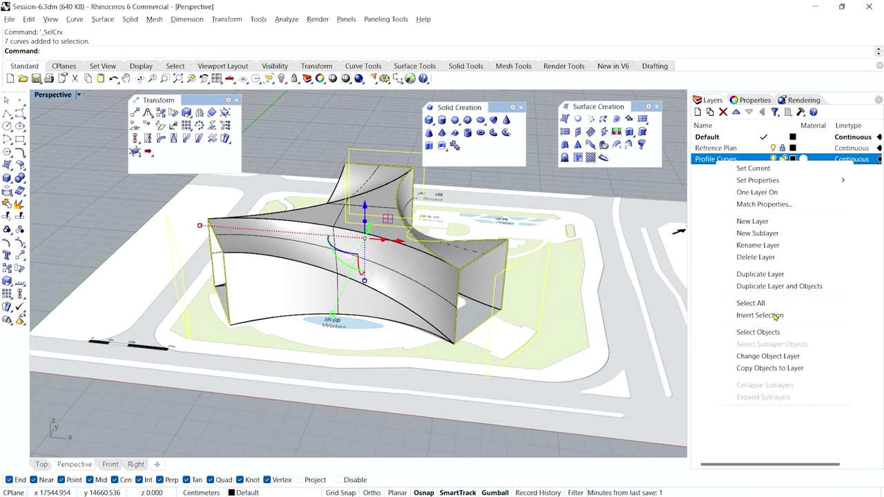
left_click(771, 356)
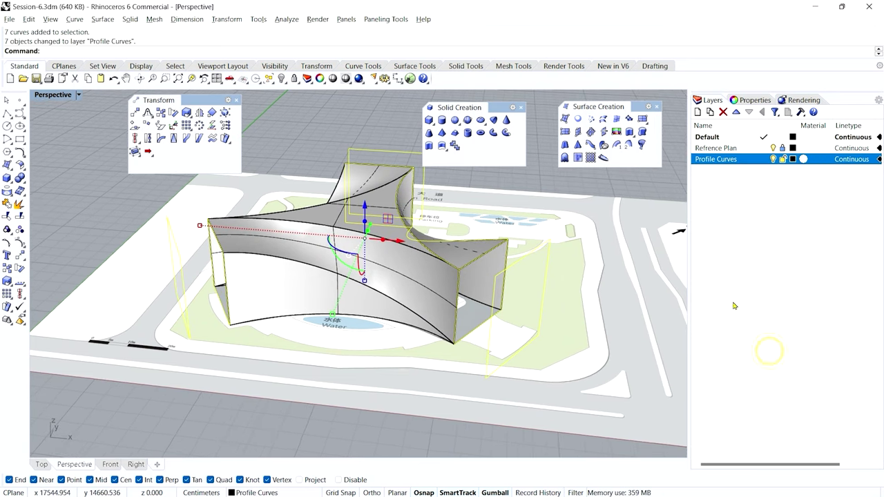
Hide the Profile Curves layer and save the file
left_click(773, 158)
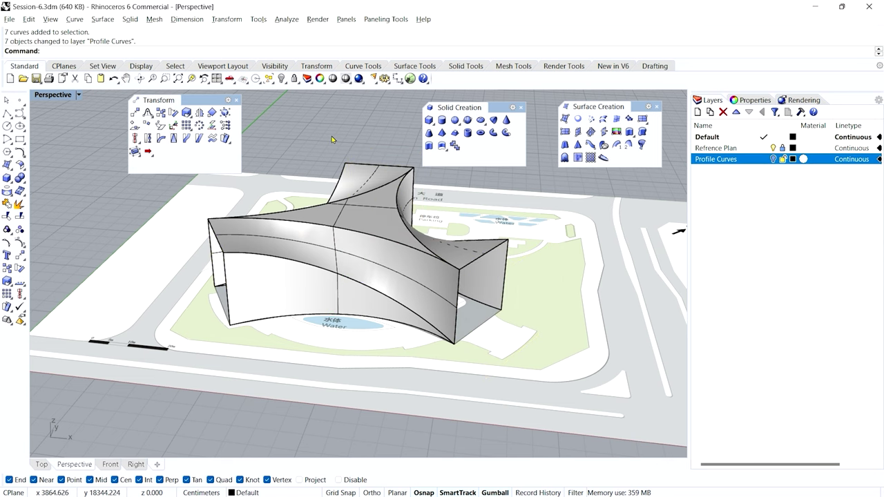
right_click_drag(366, 221, 419, 285)
key("ctrl+s")
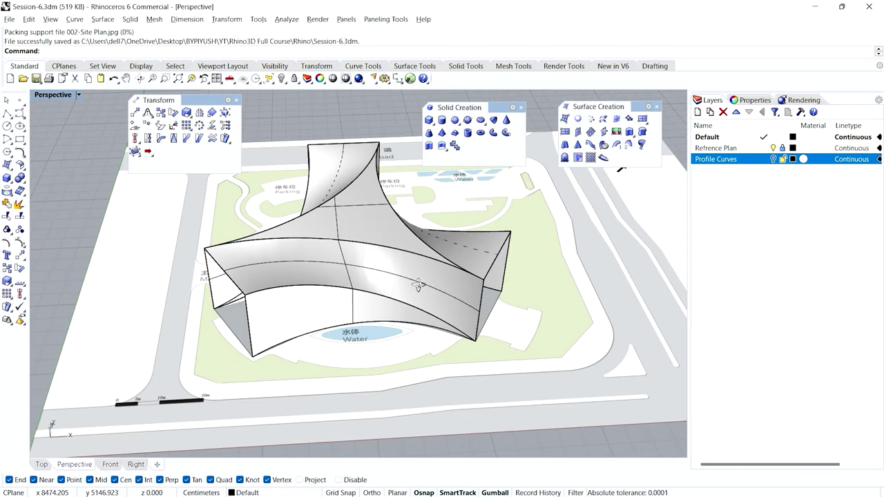
Examine the twisted surface above the front water pool at selected and full extents, in Perspective and in all four views
left_click(42, 465)
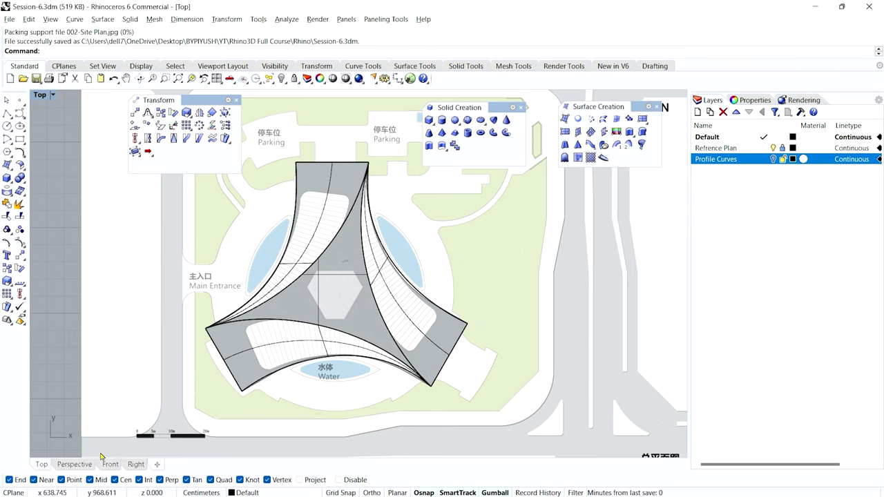
left_click(74, 464)
left_click(290, 257)
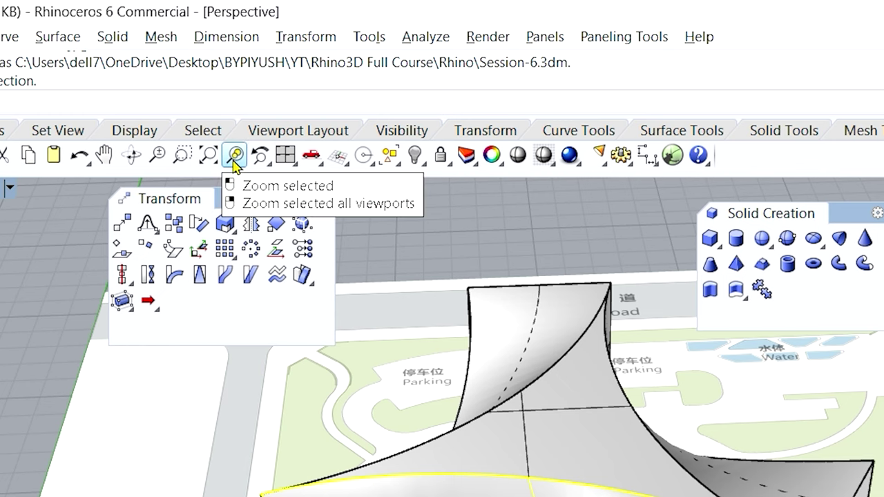
left_click(235, 157)
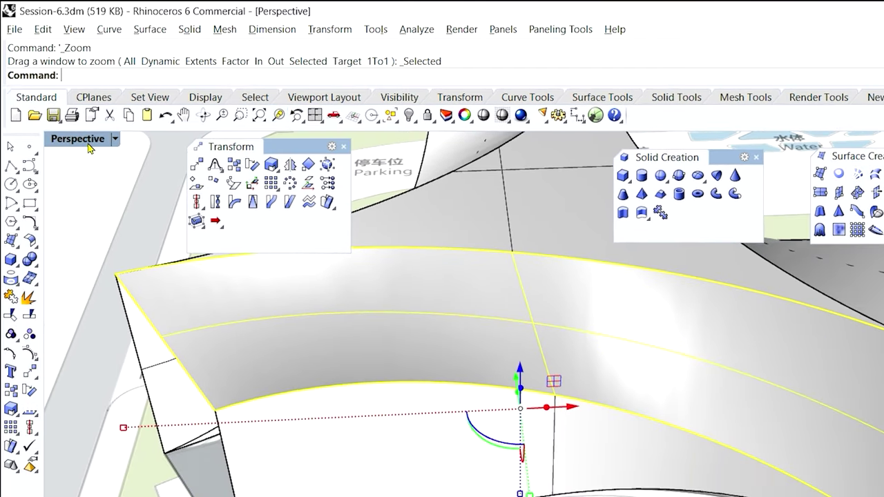
double_click(88, 142)
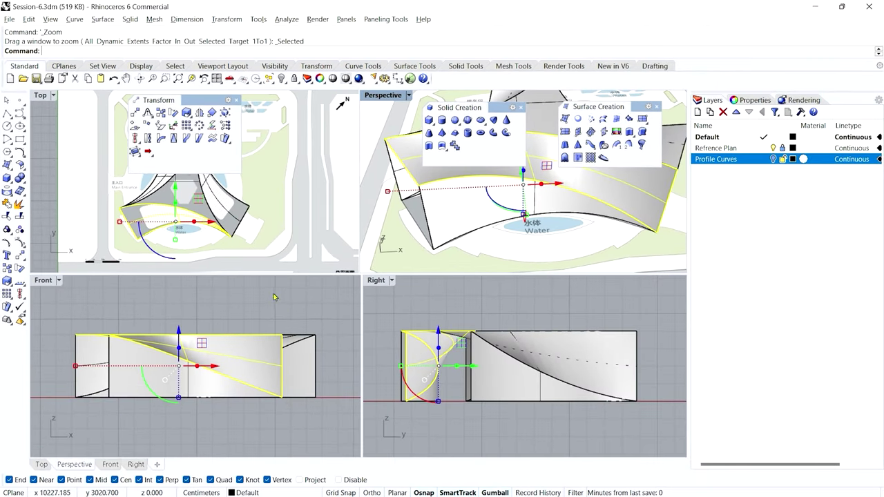
right_click(191, 81)
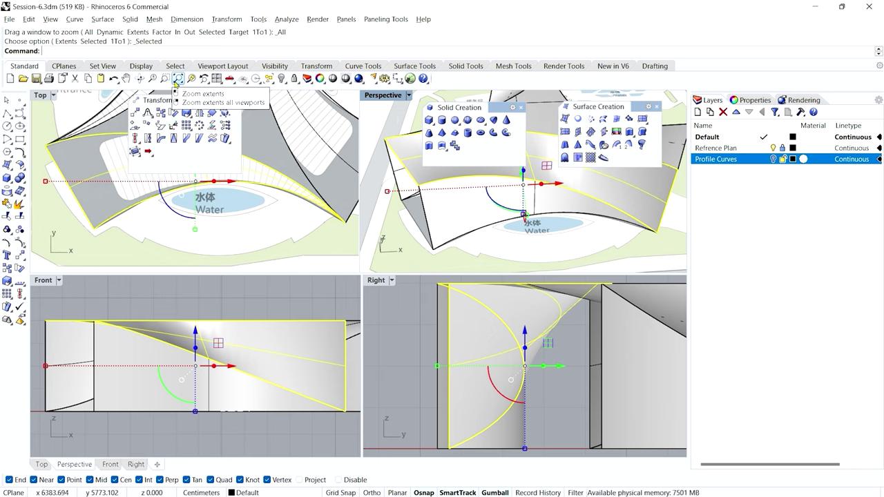
left_click(176, 81)
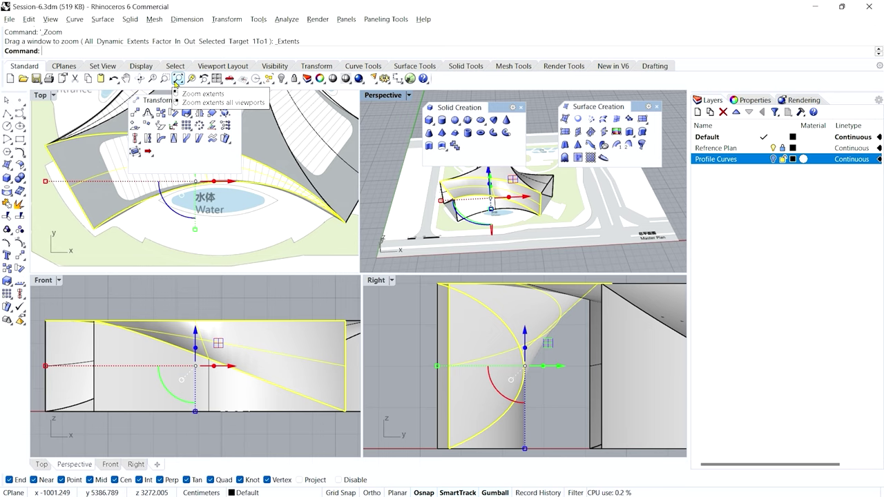
right_click(177, 81)
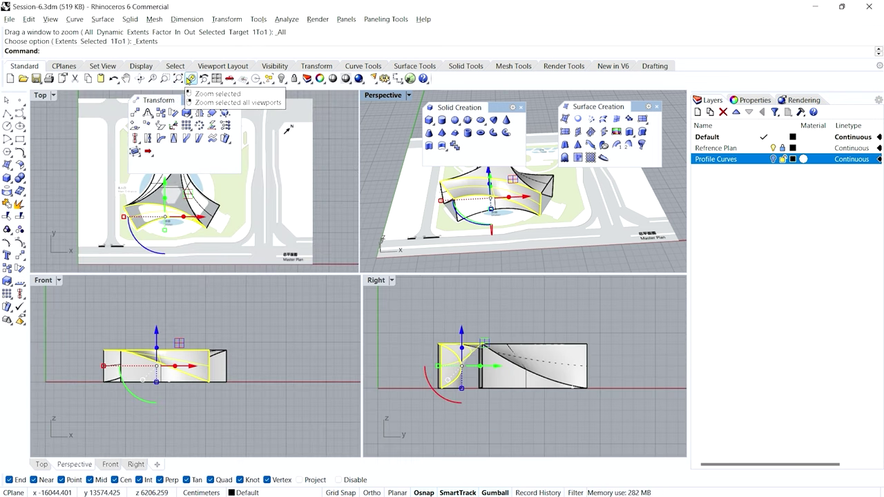
right_click(190, 78)
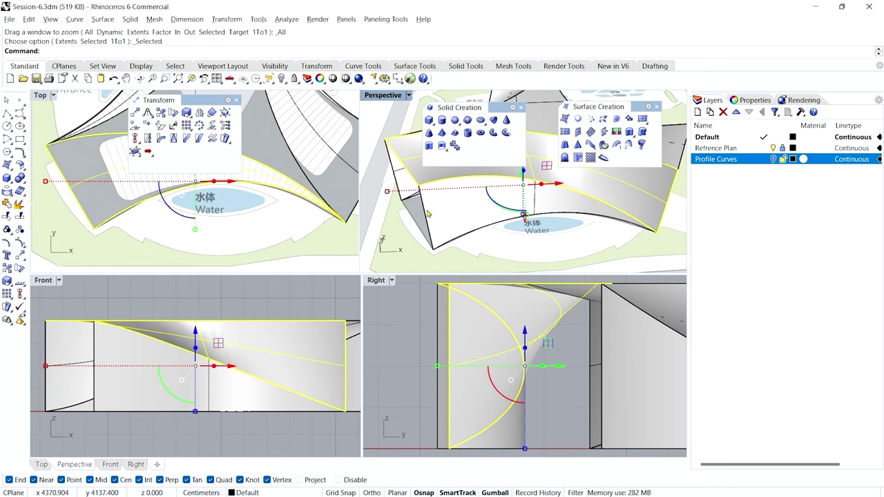
double_click(380, 95)
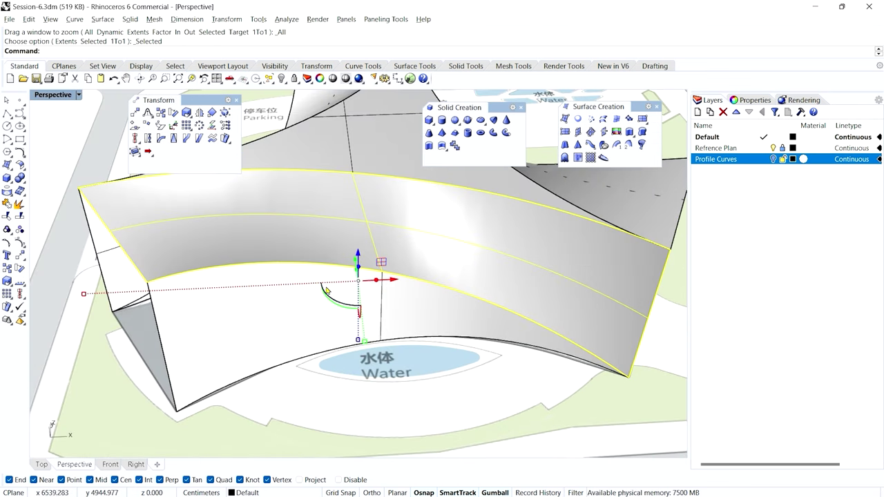
right_click_drag(263, 235, 248, 286)
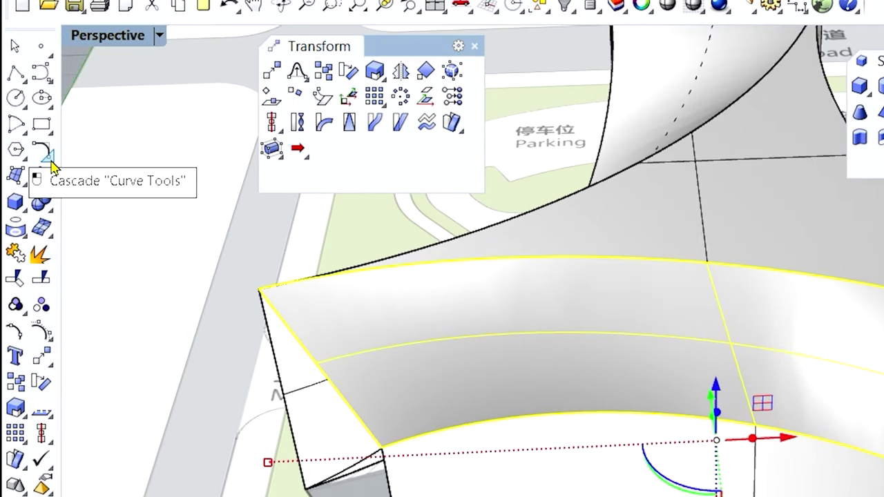
Float the Curve Tools set over the Perspective view, below the building's front arm
left_click(49, 160)
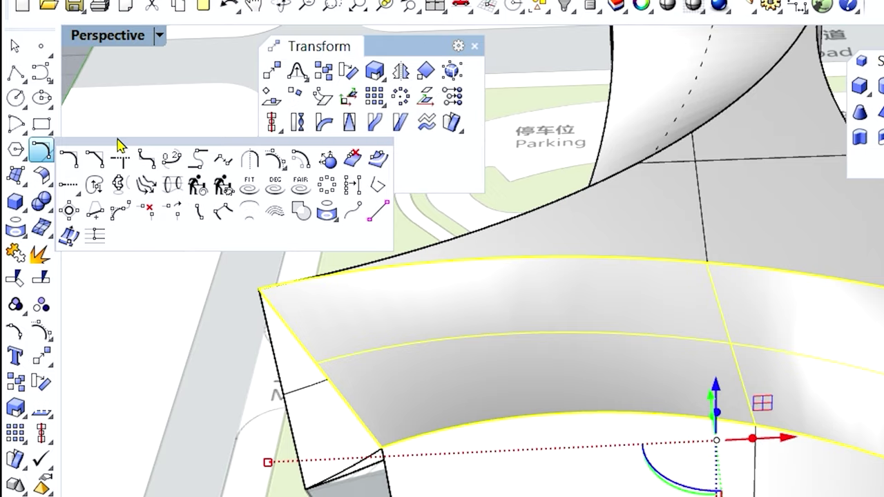
left_click_drag(118, 143, 154, 496)
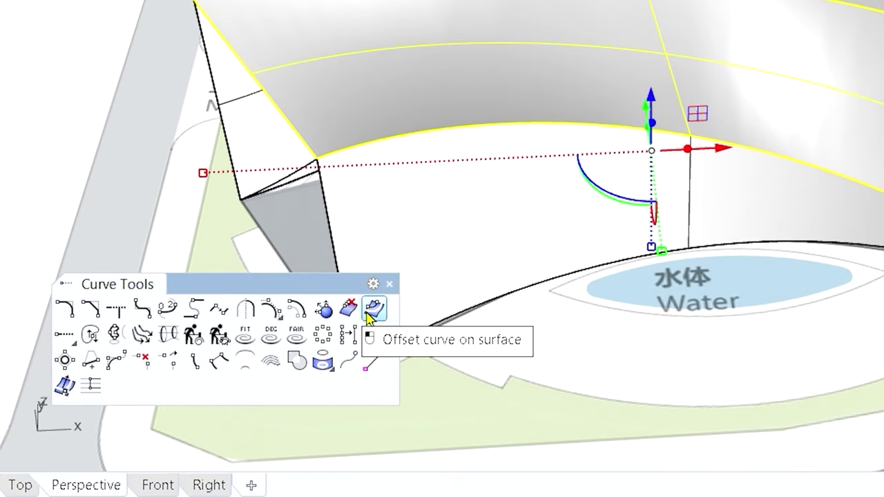
left_click(371, 311)
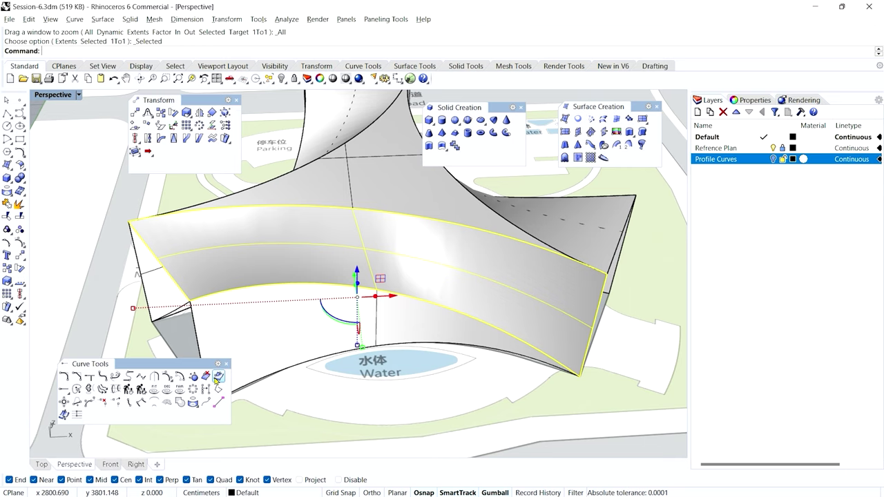
left_click(217, 377)
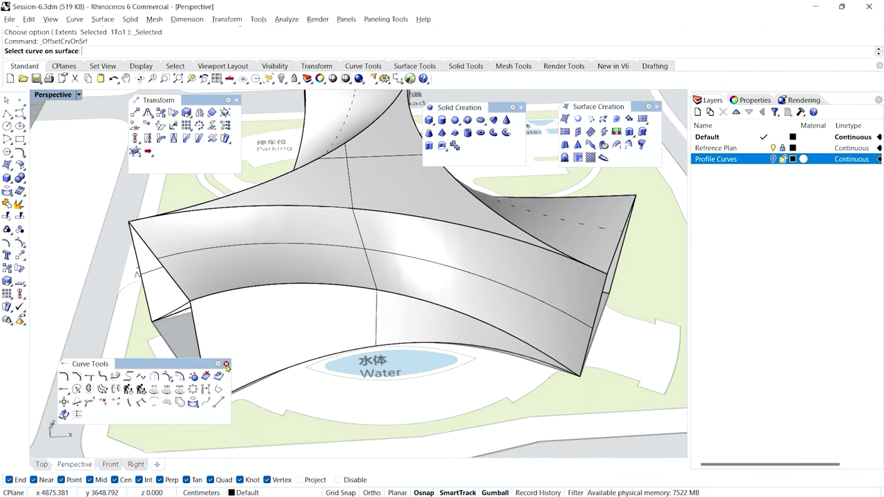
key("Escape")
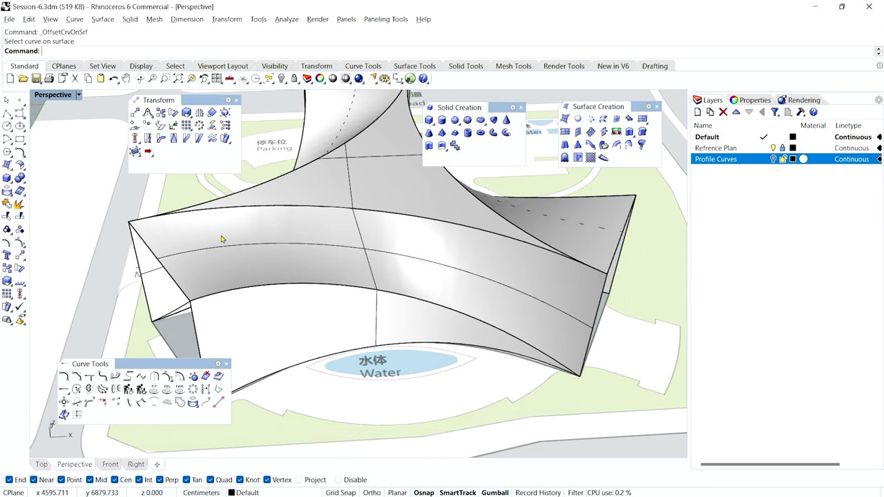
Float the Curve From Object tools beside the Transform set and duplicate the border of the twisted surface above the front water pool
left_click(222, 239)
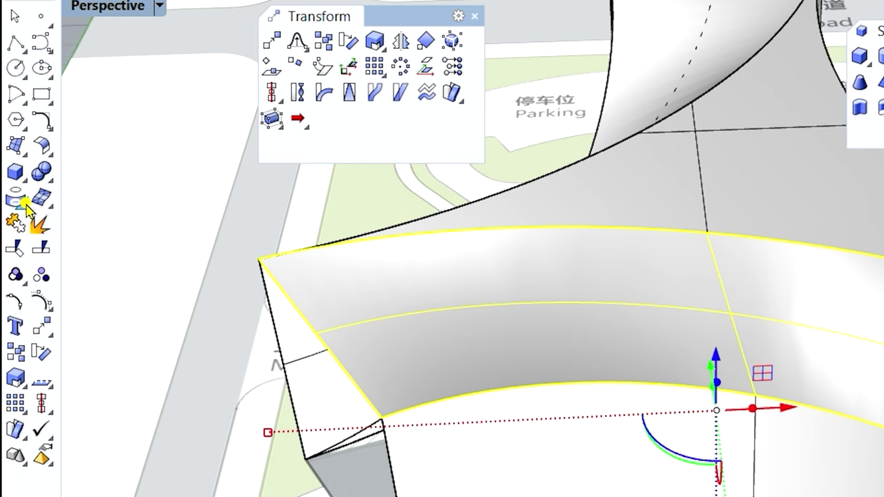
left_click(26, 207)
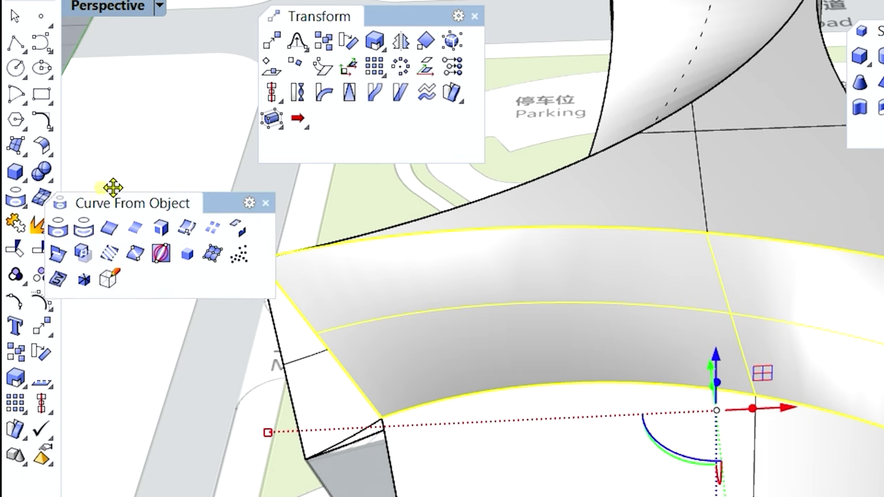
left_click_drag(118, 205, 138, 173)
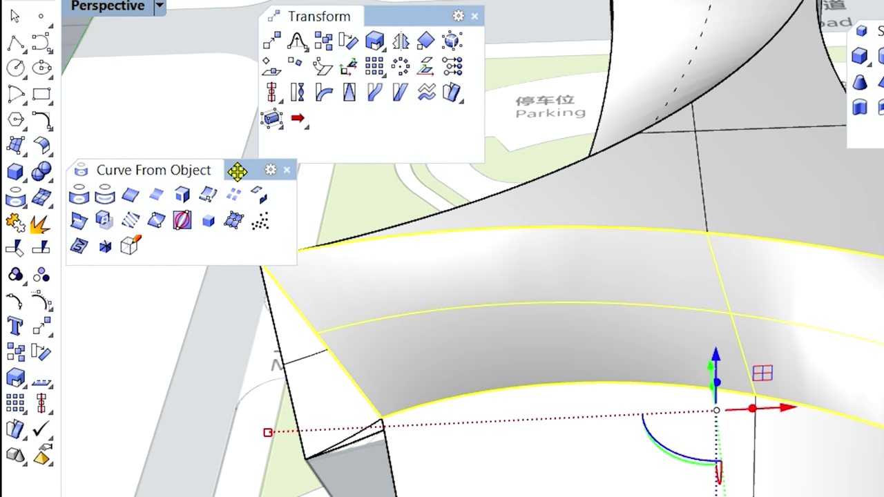
left_click_drag(237, 172, 883, 277)
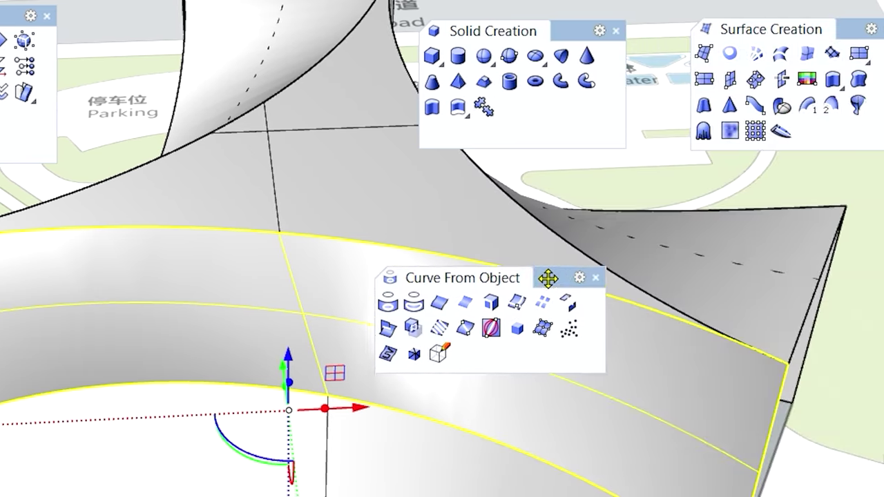
left_click_drag(548, 278, 280, 28)
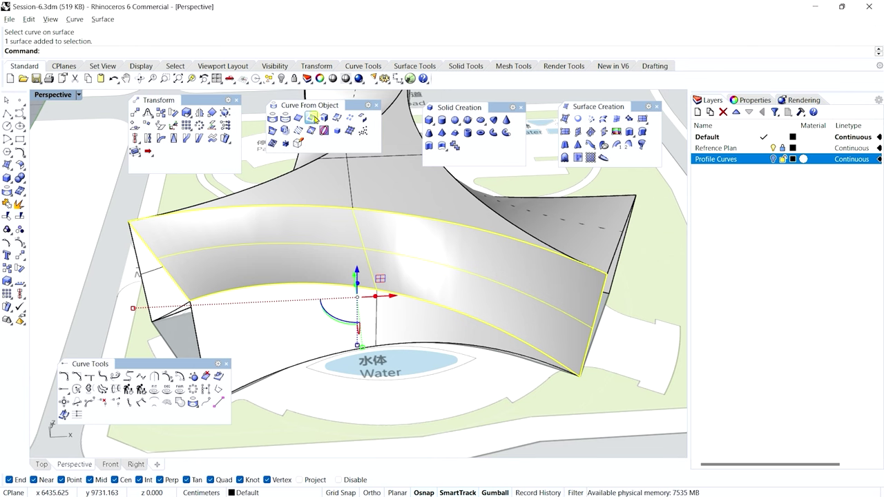
left_click(311, 118)
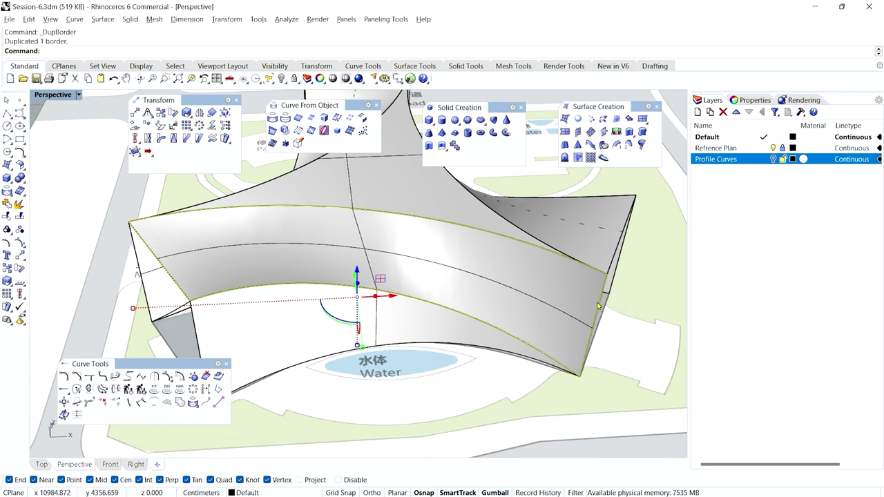
Offset the duplicated border 100 cm inward along the twisted surface above the front water pool
left_click(260, 243)
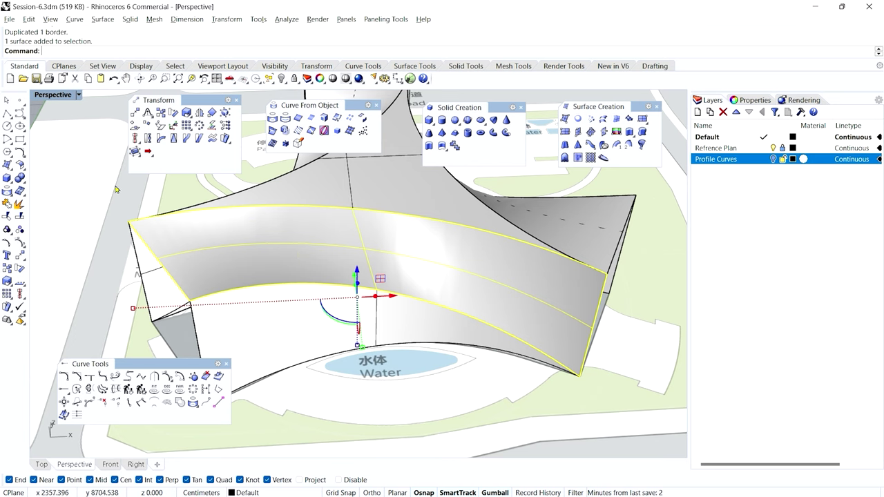
key("Escape")
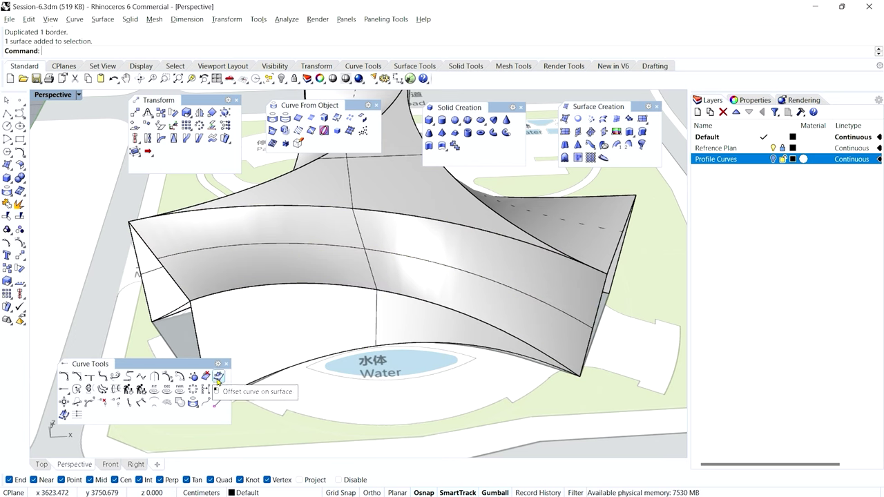
left_click(217, 378)
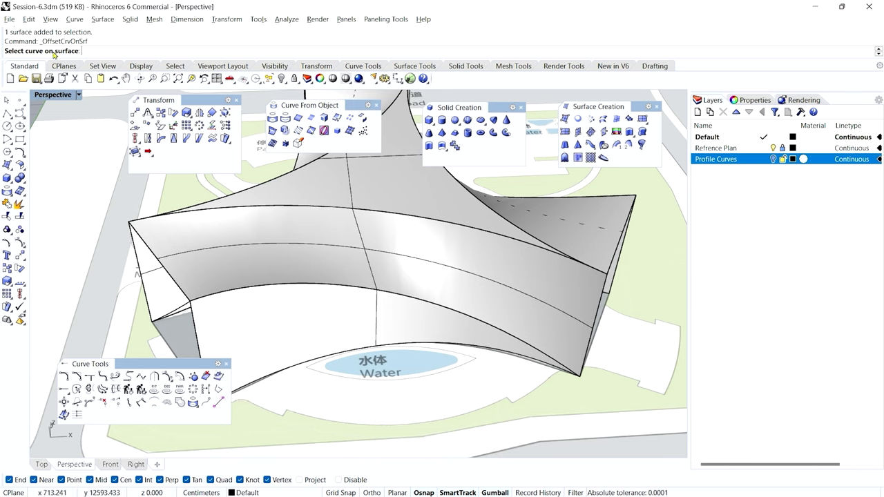
left_click(208, 213)
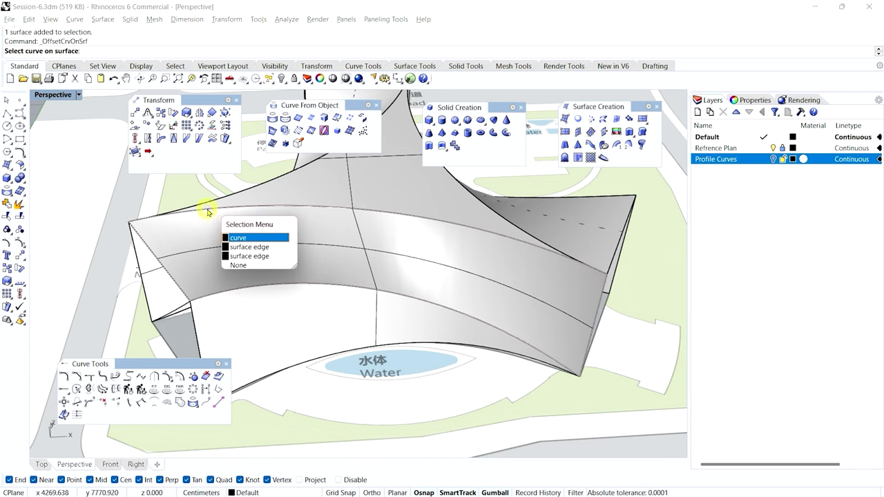
left_click(256, 239)
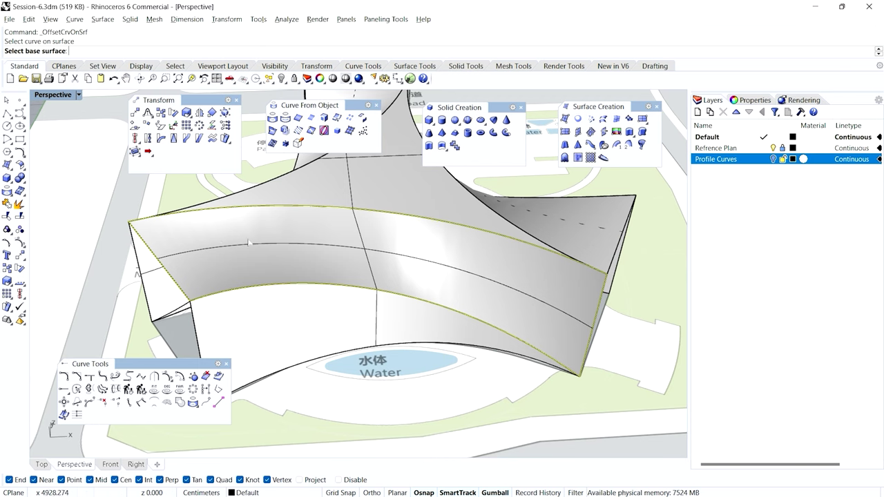
left_click(220, 237)
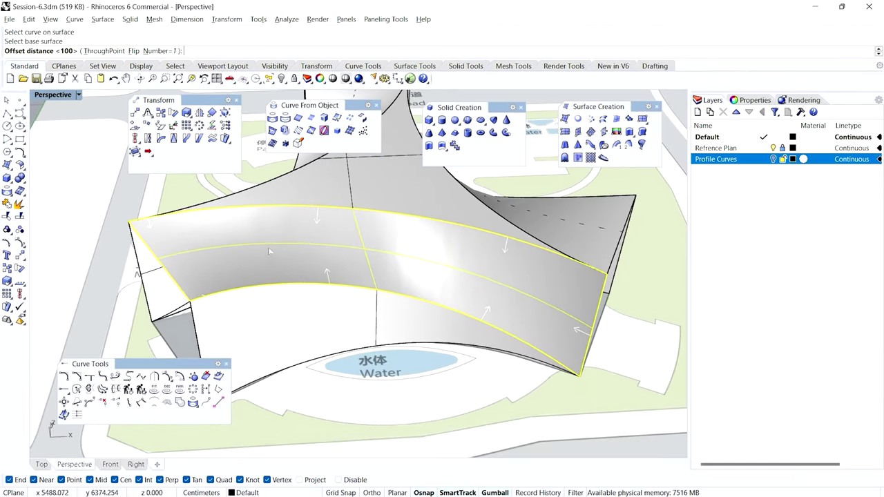
key("Return")
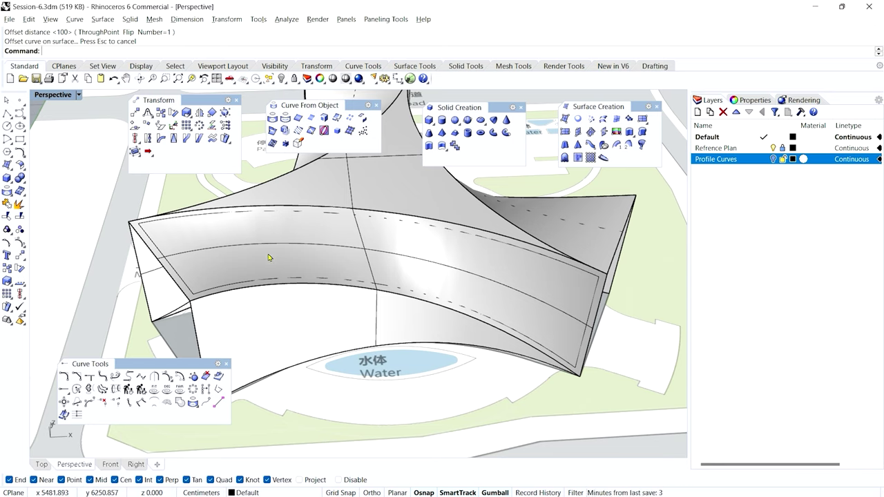
In the Top view, draw a straight line between the offset border's two long curves, beside the wide end of the plan's striped opening
left_click(42, 465)
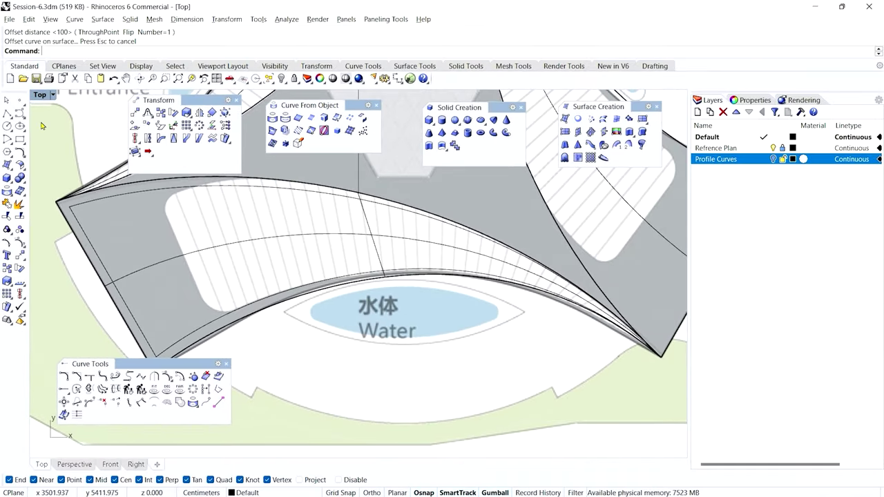
left_click(6, 114)
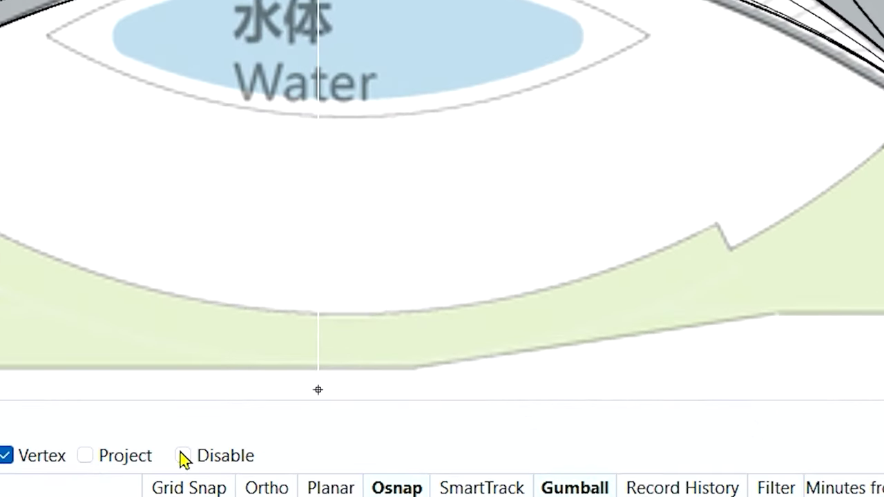
left_click(184, 456)
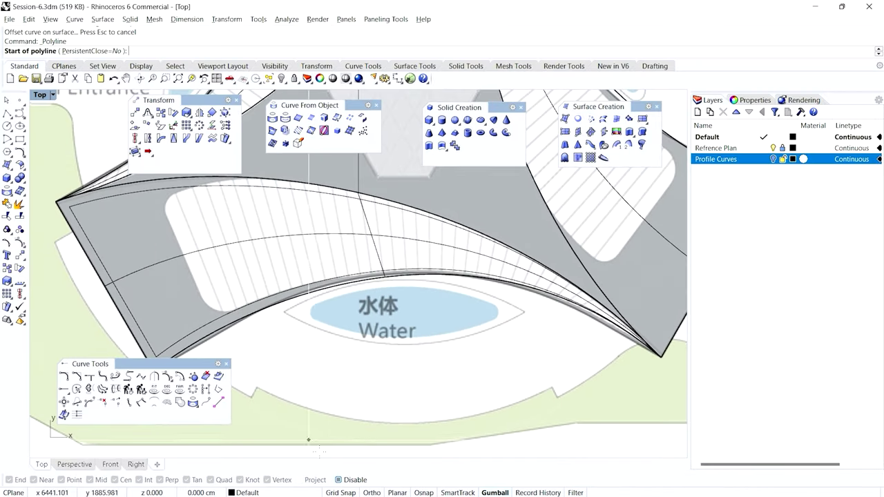
left_click(184, 456)
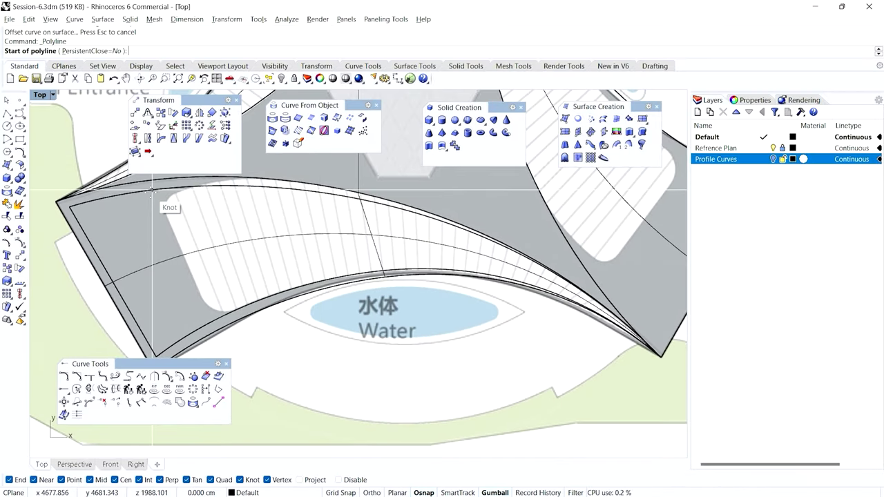
left_click(151, 191)
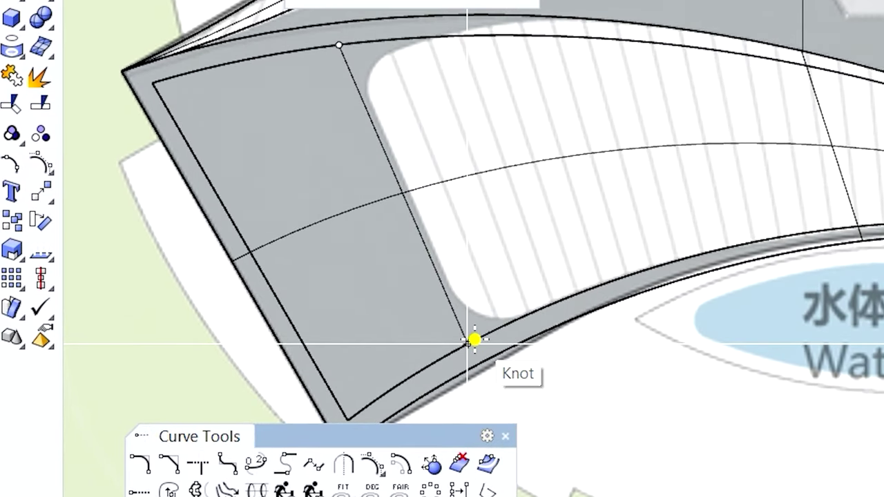
left_click(474, 339)
key("Return")
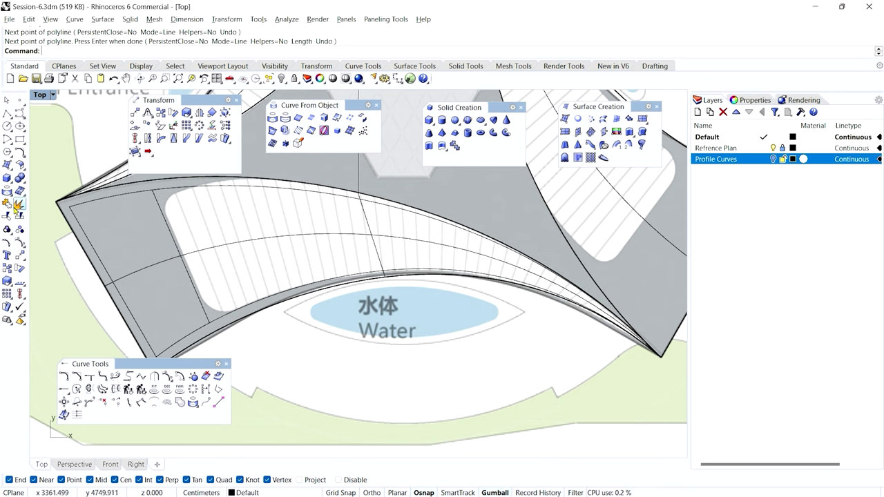
Trim the end of the offset border that lies outside the cross line, using the line as the cutting object
left_click(7, 217)
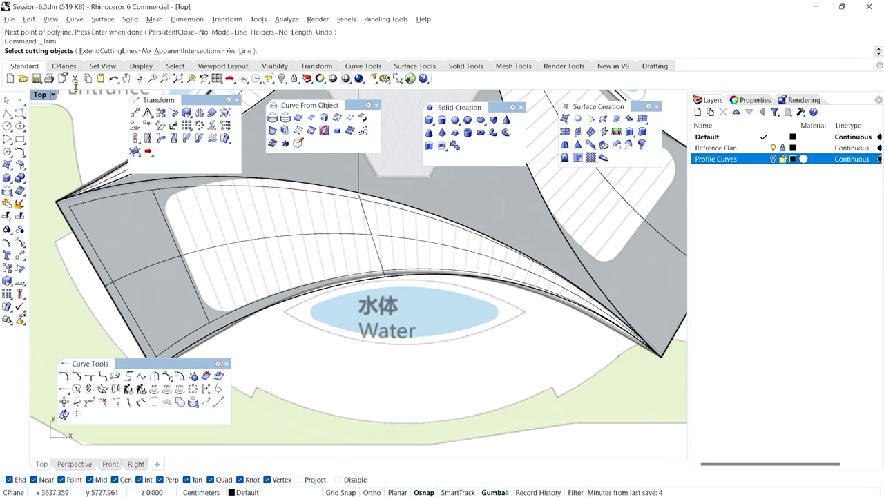
left_click(155, 193)
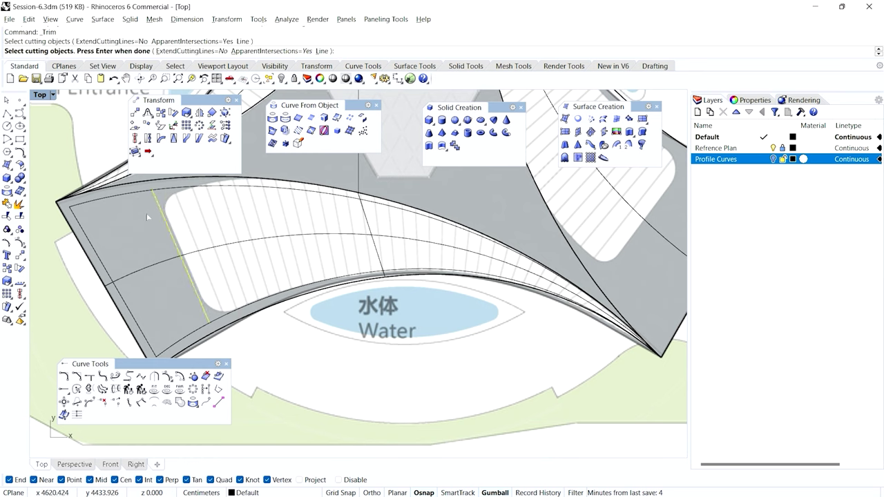
key("Return")
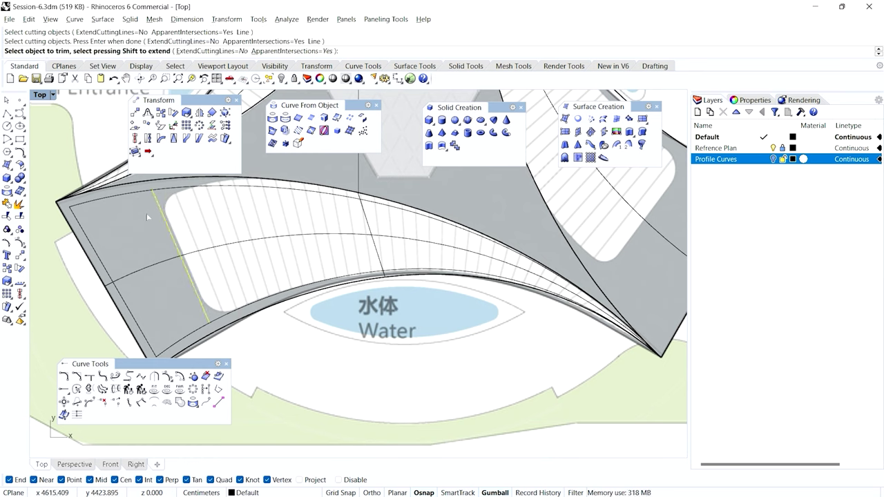
left_click(131, 197)
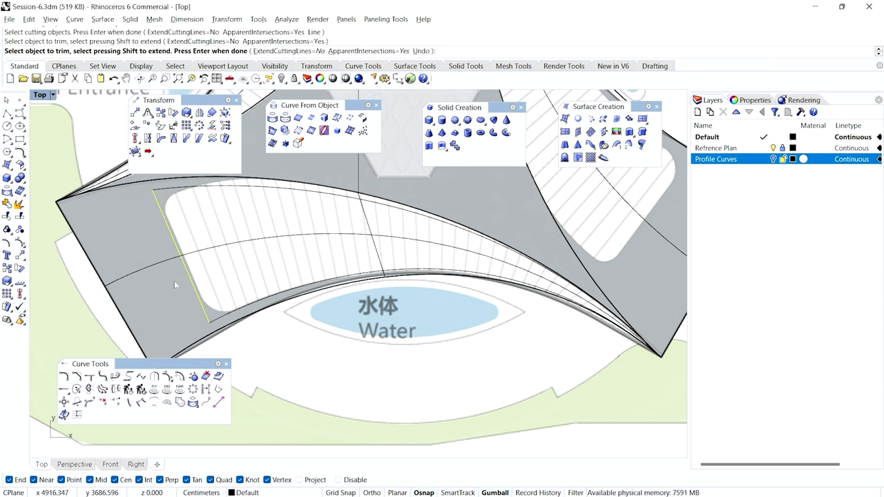
key("Return")
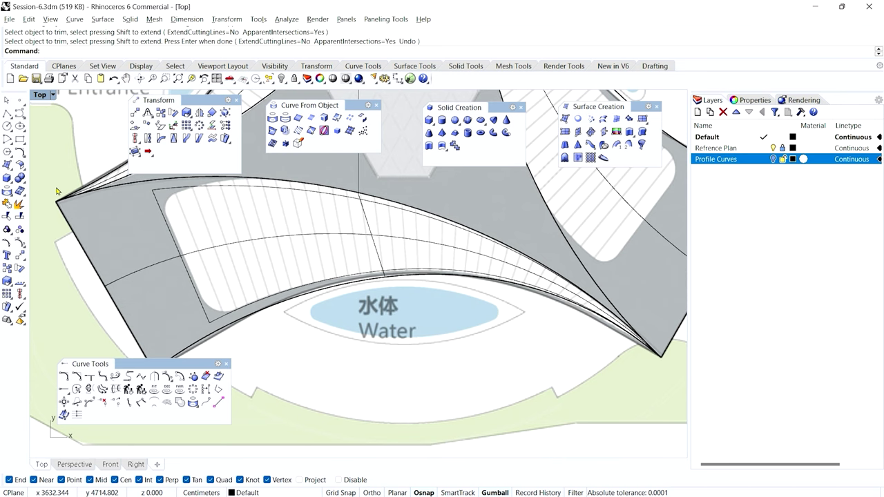
Delete the cross line's sub-curve from the corner nearest the water pool up to the start of the opening's rounded corner
scroll(198, 291, "up", 3)
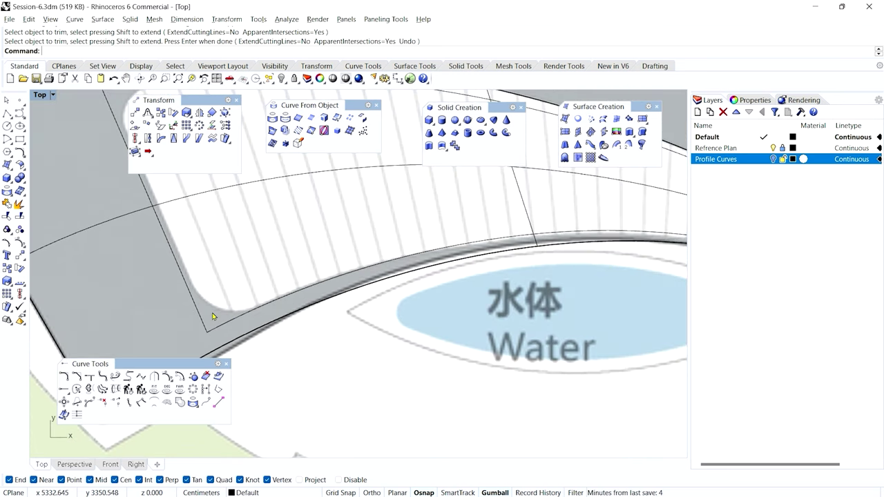
right_click_drag(257, 306, 233, 319)
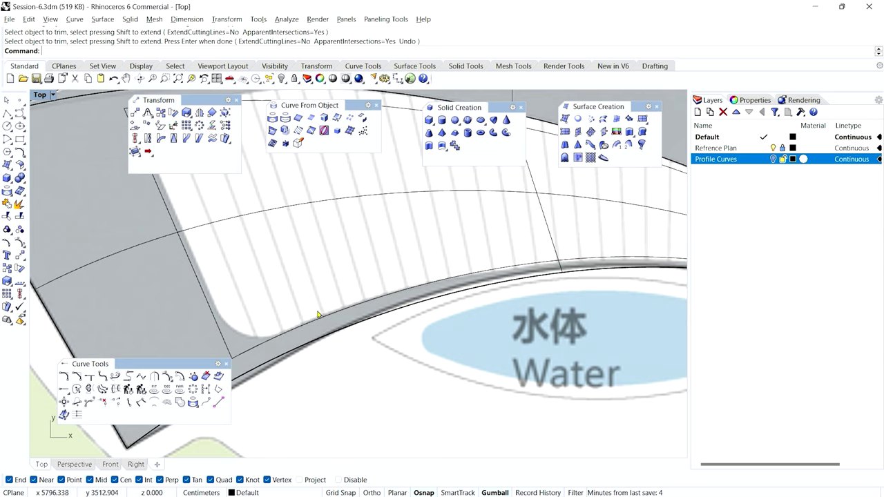
scroll(304, 320, "down", 2)
scroll(245, 330, "up", 4)
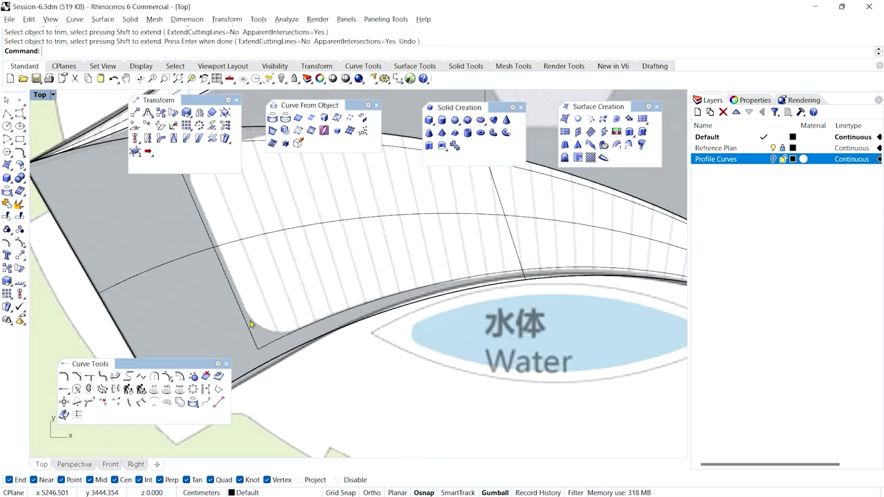
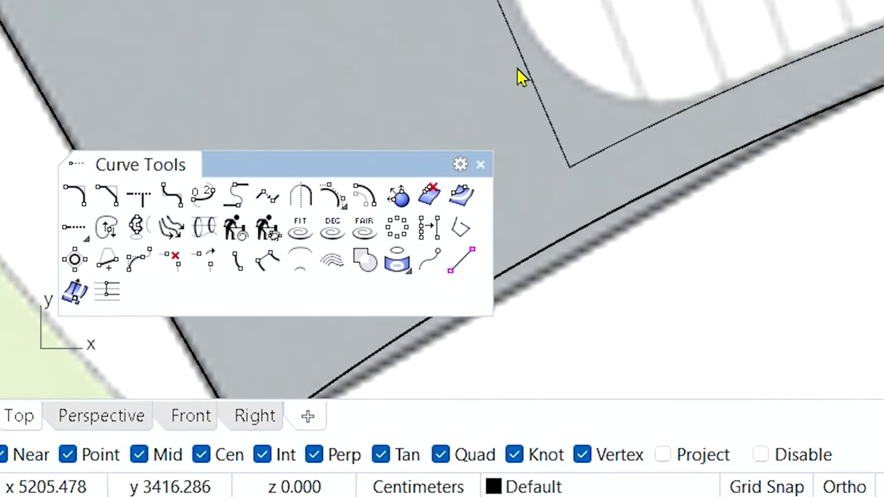
left_click(172, 260)
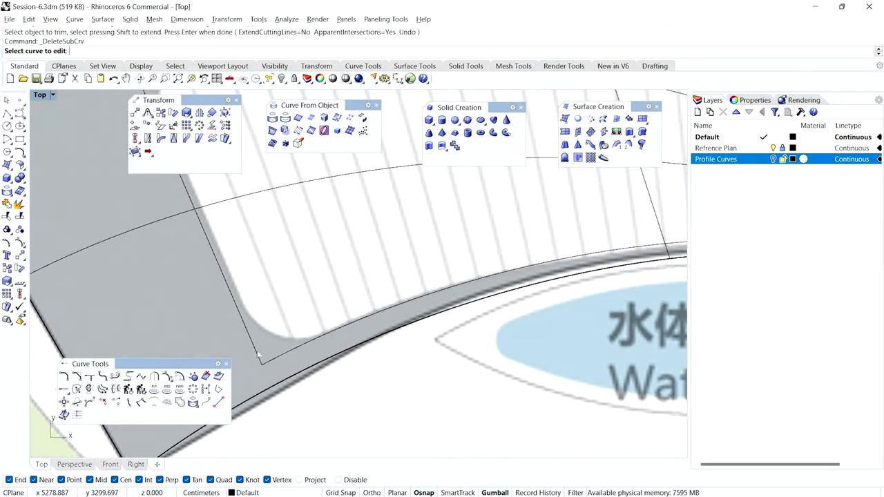
scroll(259, 355, "down", 3)
scroll(259, 354, "up", 3)
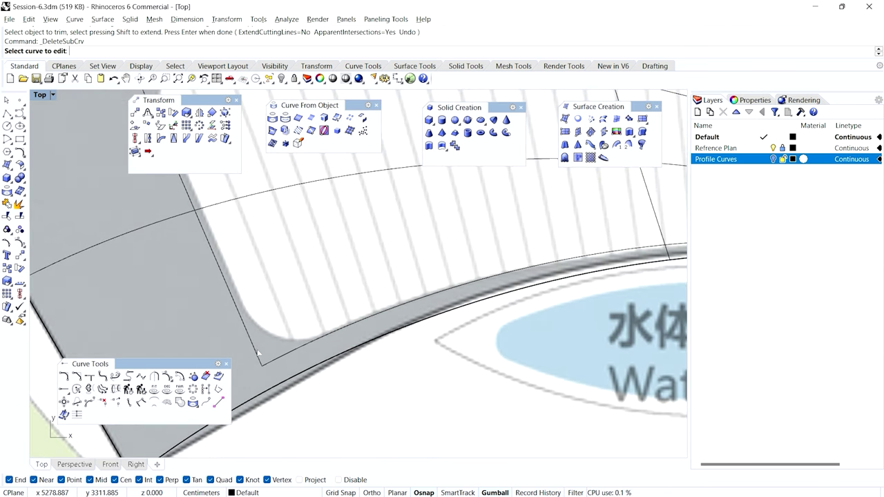
left_click(253, 349)
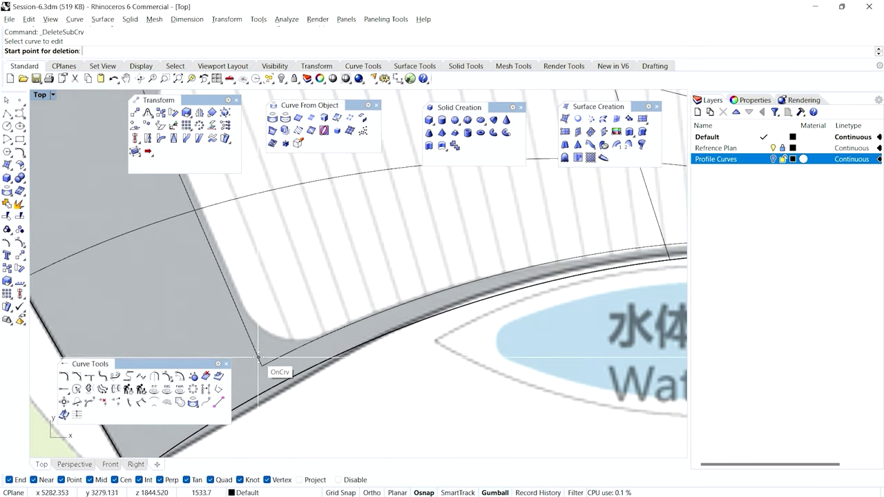
left_click(260, 362)
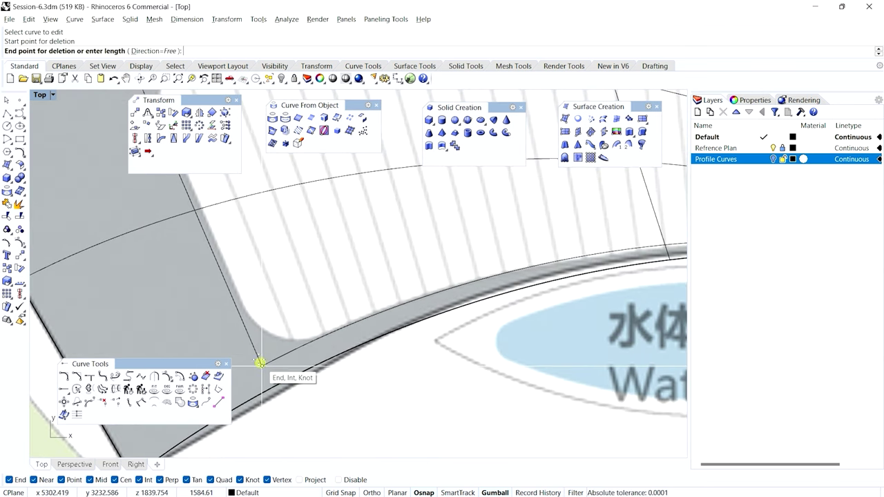
left_click(228, 288)
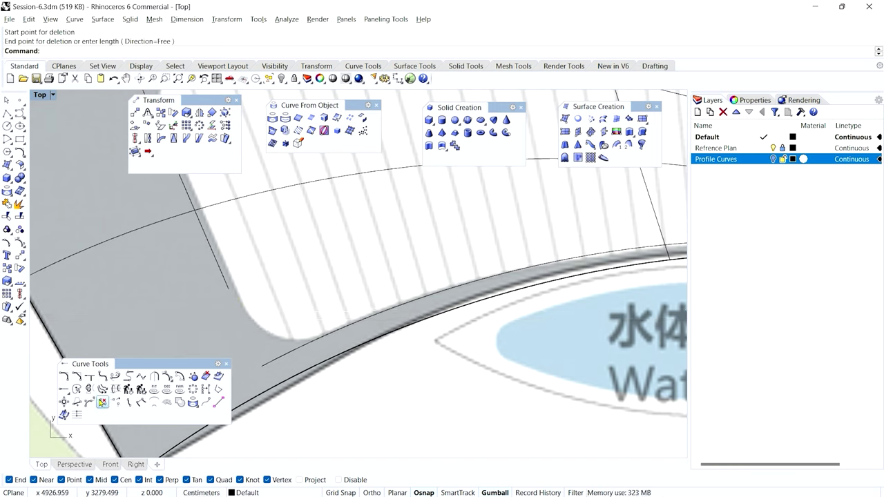
Delete the sub-curve of the pool-side offset border from the same corner to just past the opening's rounding
left_click(102, 401)
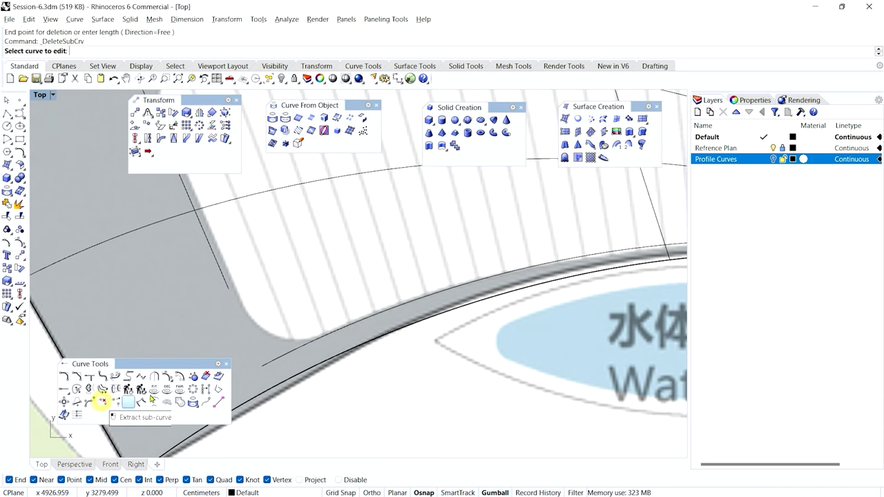
left_click(268, 364)
left_click(262, 365)
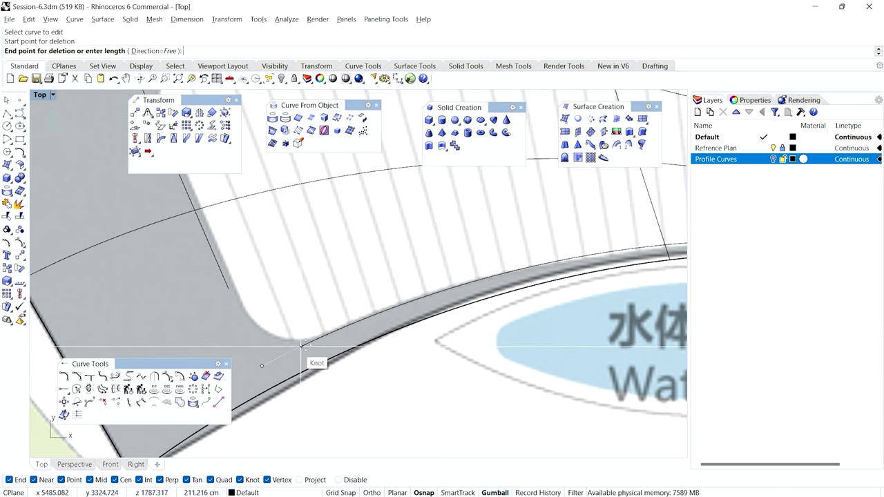
left_click(358, 322)
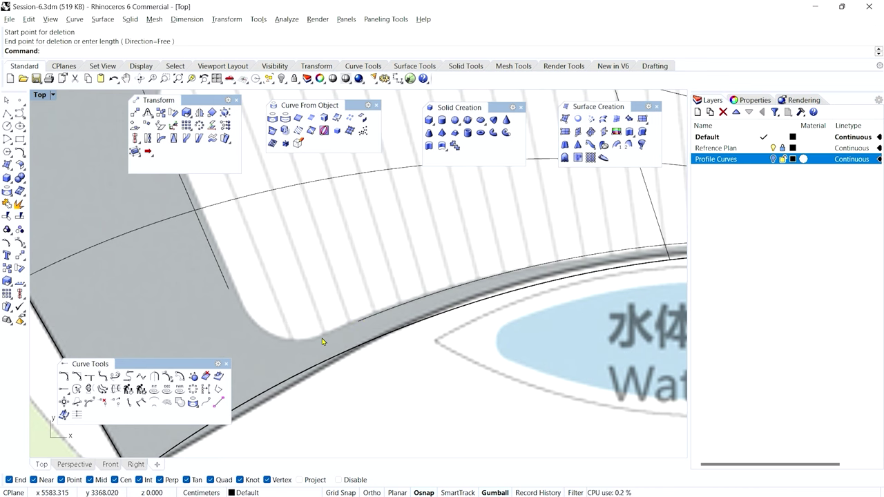
Delete the upper offset border's sub-curve from its corner with the cross line to just past the opening's upper rounding
scroll(296, 290, "down", 5)
scroll(259, 275, "up", 3)
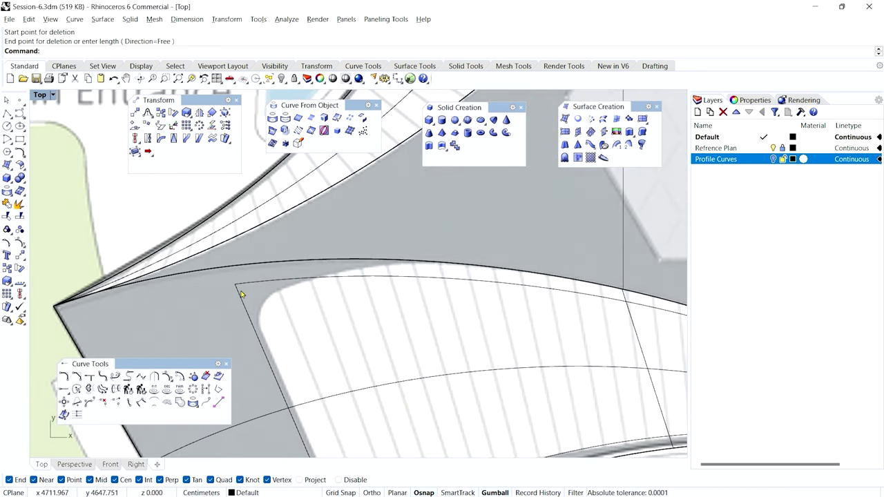
key("Return")
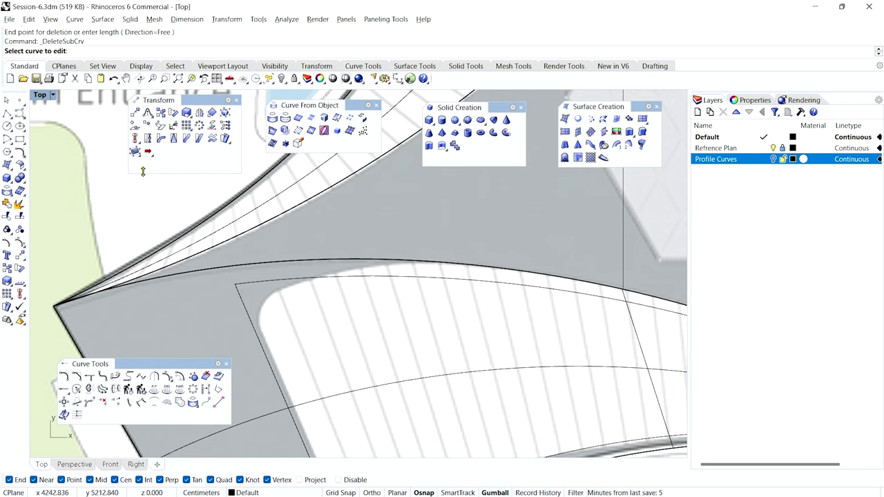
left_click(251, 284)
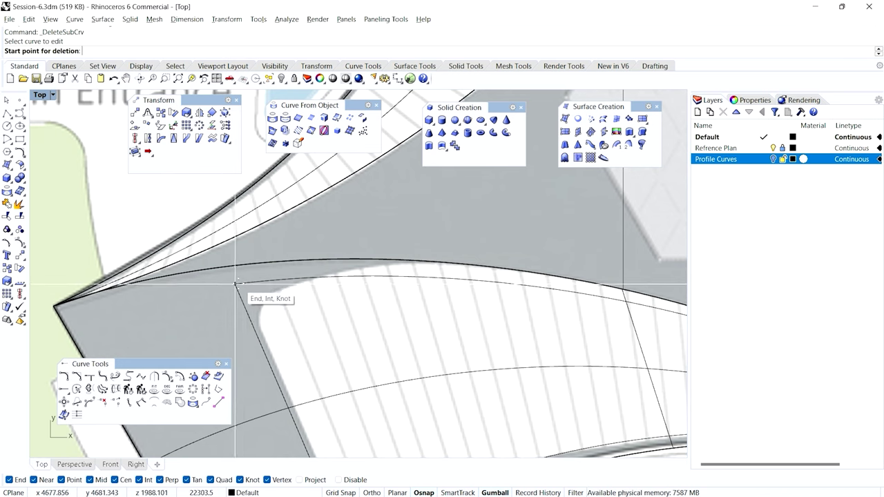
left_click(235, 283)
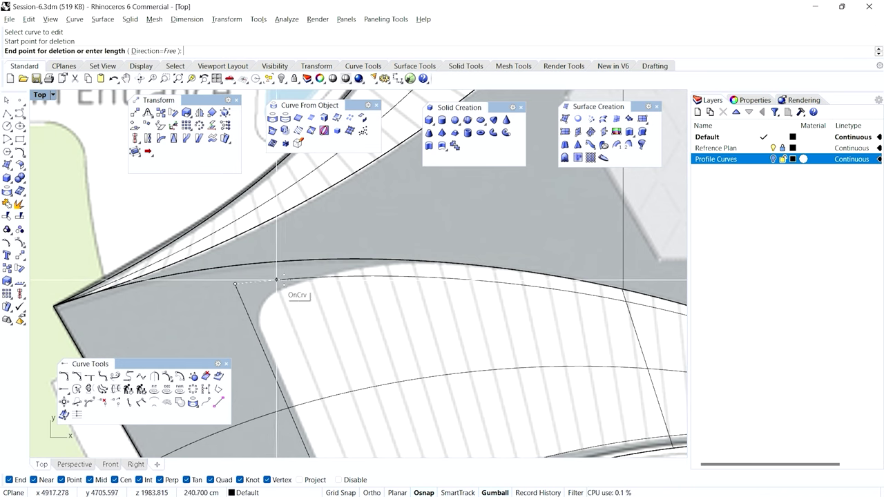
left_click(320, 276)
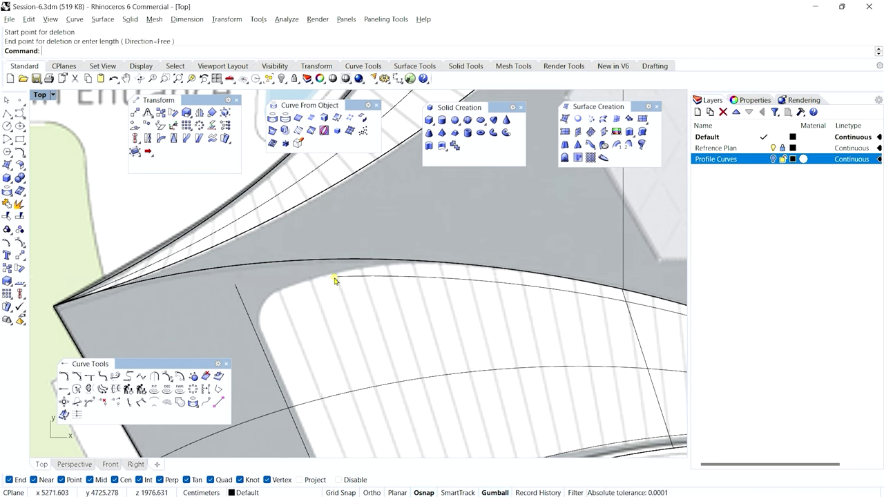
Delete the cross line's sub-curve from its upper end to just past the opening's upper rounding
right_click(249, 297)
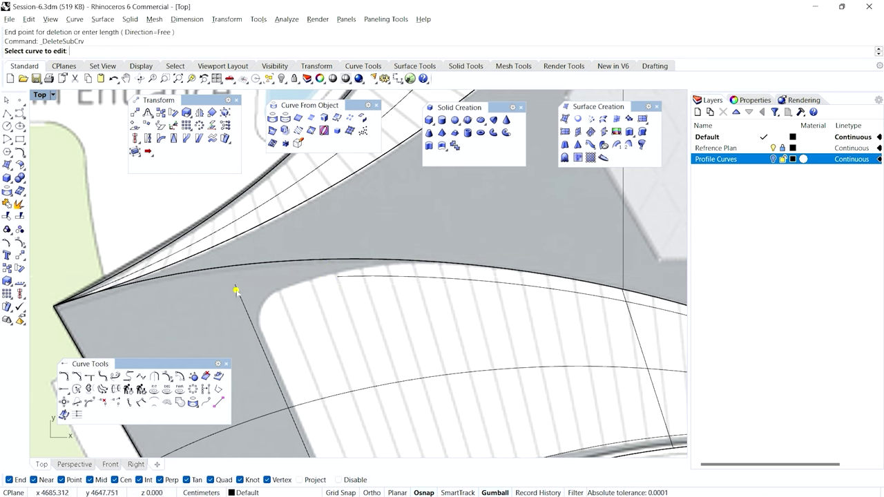
left_click(235, 291)
left_click(235, 284)
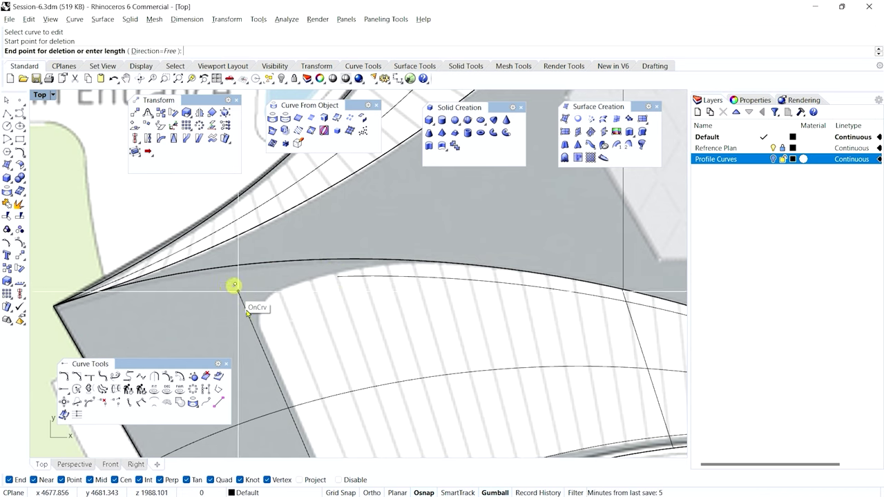
left_click(265, 357)
scroll(244, 274, "down", 3)
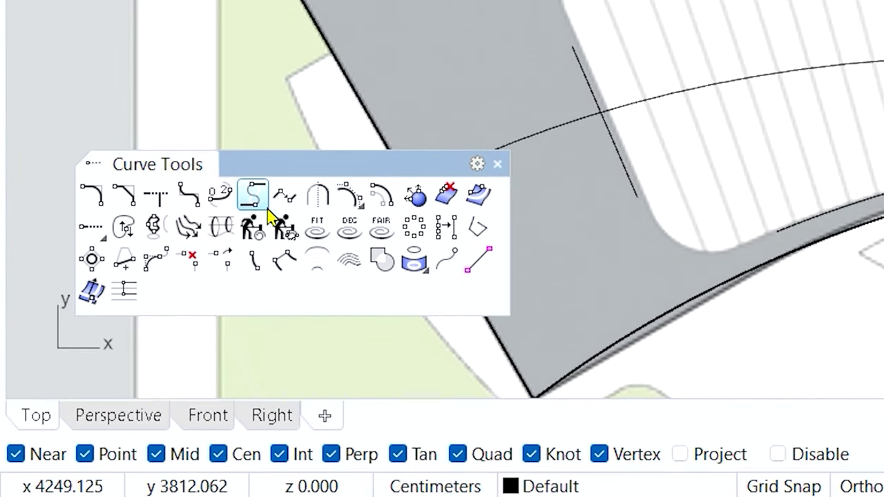
Create an adjustable blend with Tangency continuity between the cross line's upper end and the upper offset border
left_click(230, 201)
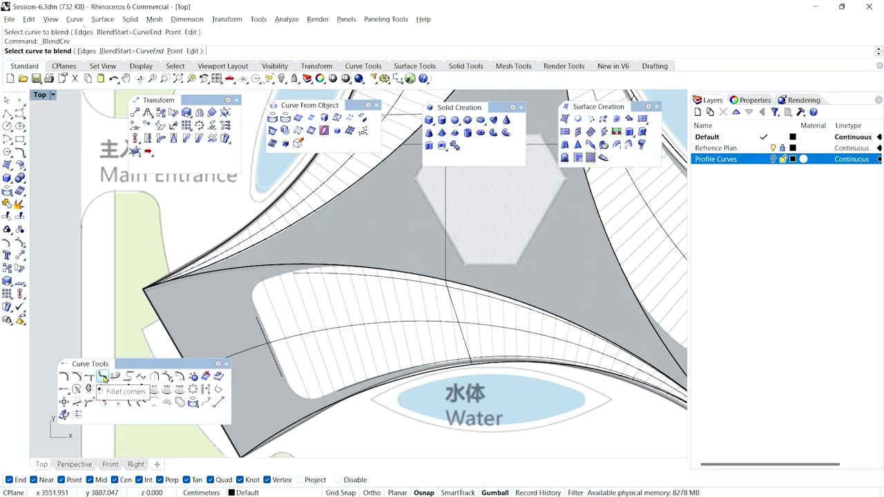
left_click(259, 329)
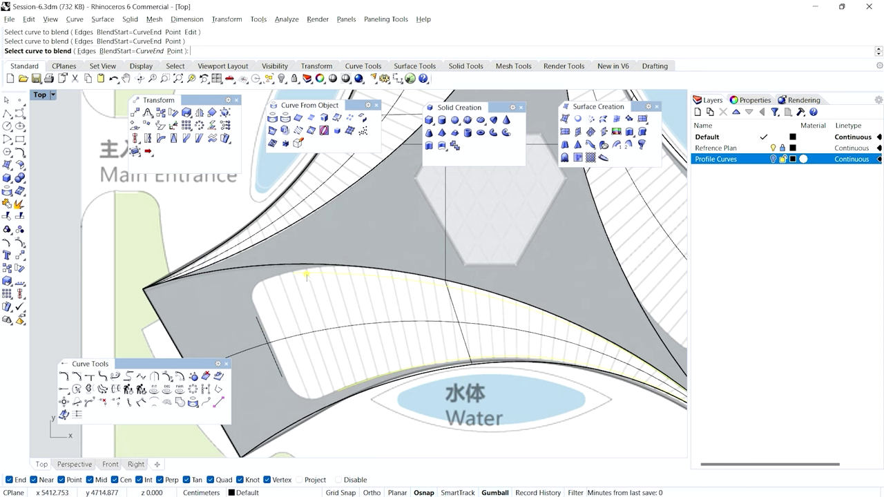
left_click(306, 275)
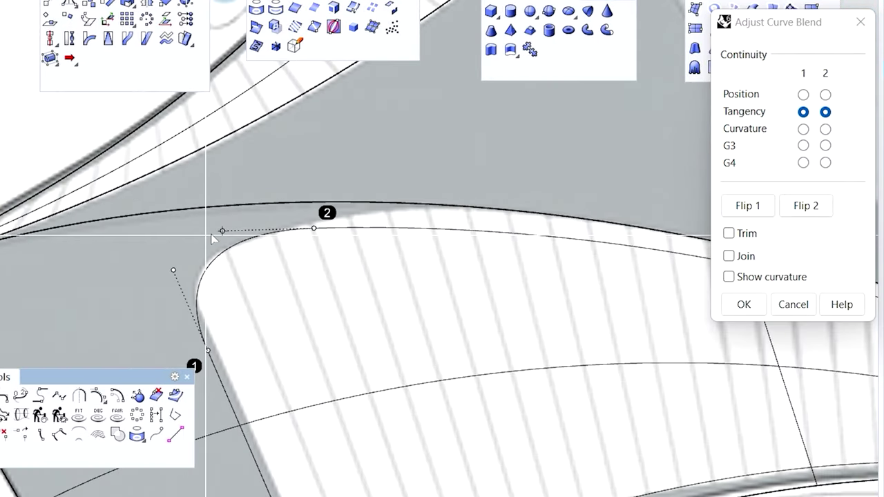
Lengthen the blend's tangent handle at end 2 so the curve follows the opening's upper rounding on the plan
scroll(222, 230, "up", 2)
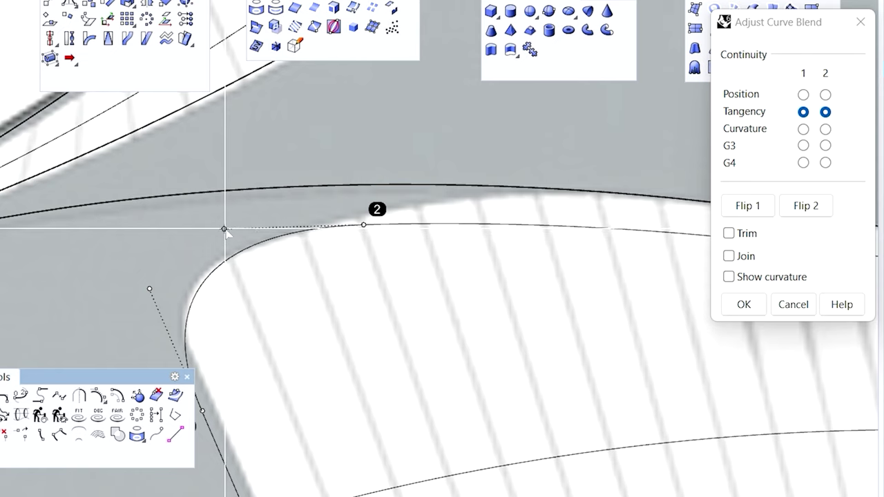
left_click_drag(225, 229, 199, 229)
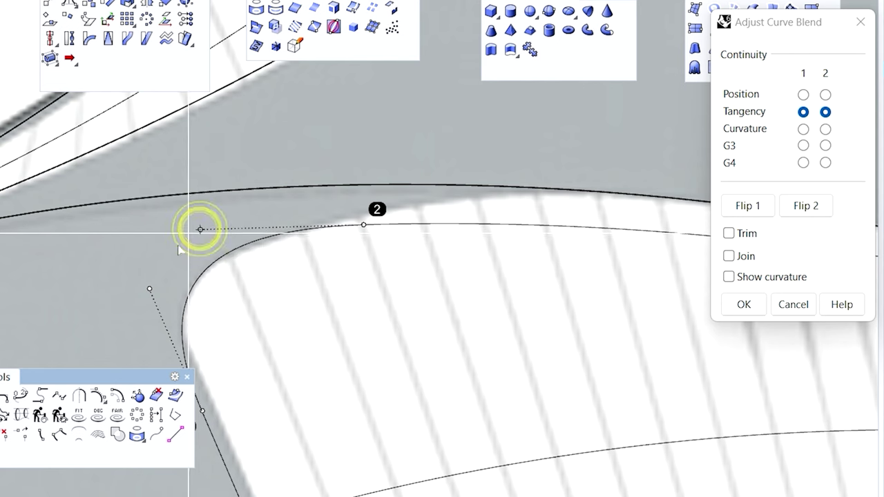
scroll(204, 290, "down", 2)
scroll(223, 360, "up", 2)
scroll(216, 366, "down", 2)
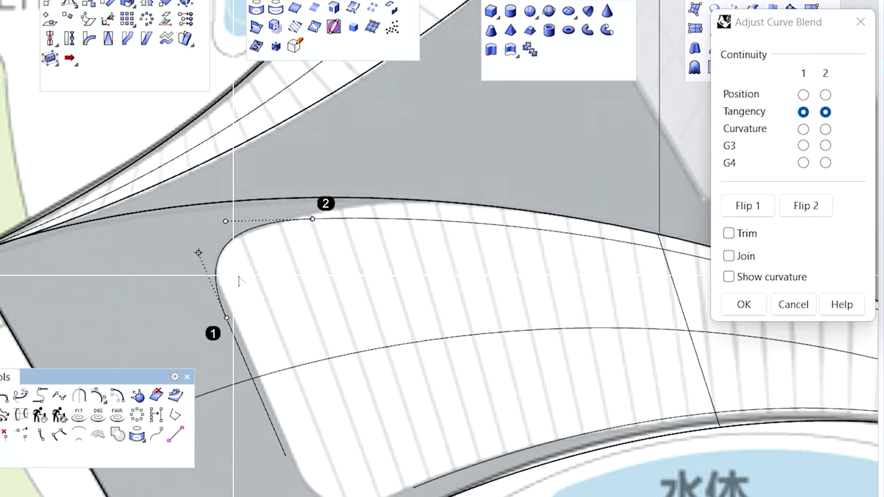
right_click_drag(369, 376, 317, 252)
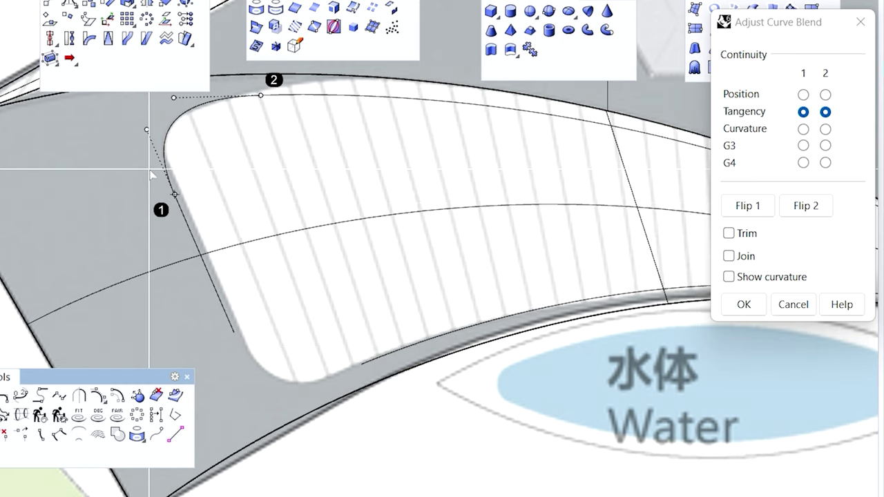
scroll(174, 193, "up", 5)
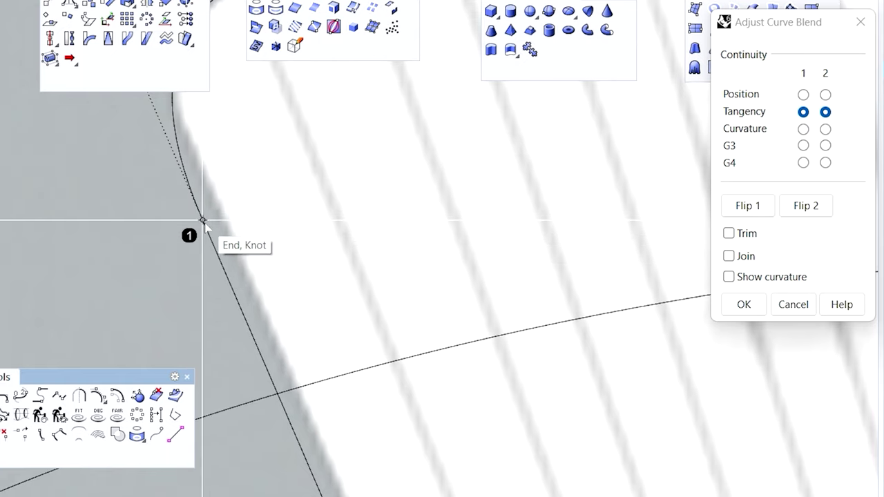
scroll(279, 185, "down", 2)
right_click_drag(279, 185, 292, 167)
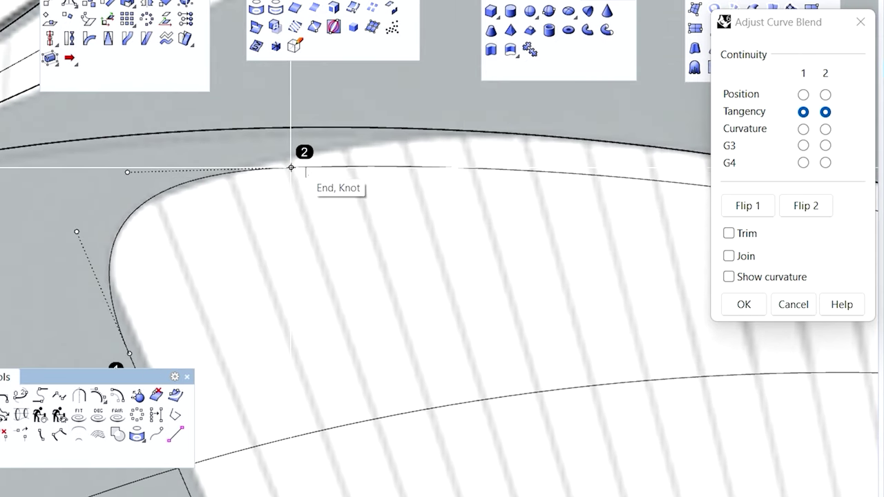
right_click_drag(285, 205, 320, 172)
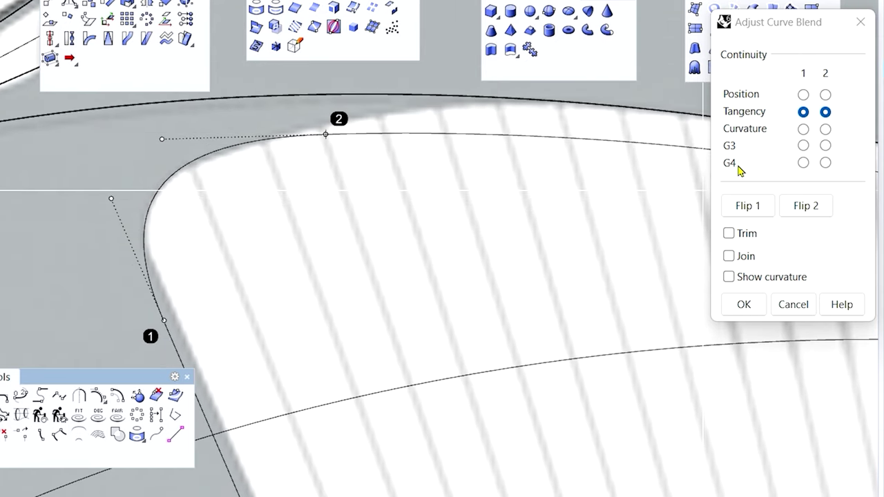
Try Curvature continuity at both ends of the blend and return both ends to Tangency
left_click(803, 129)
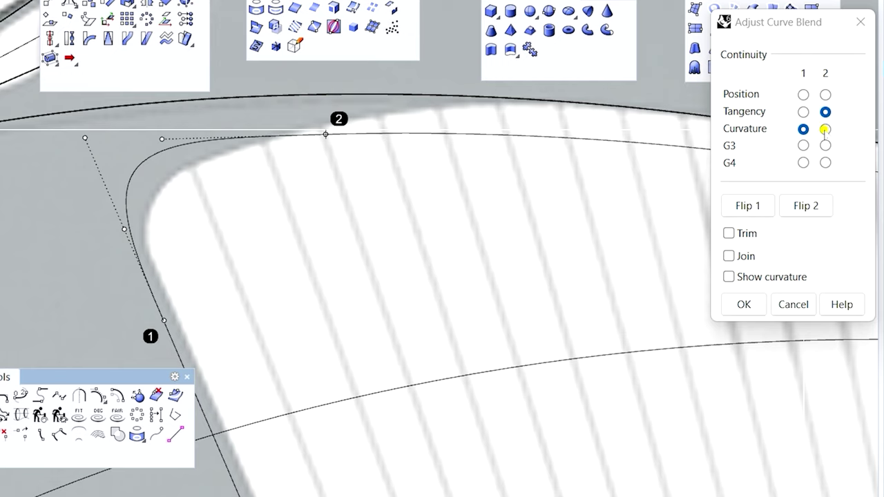
left_click(826, 129)
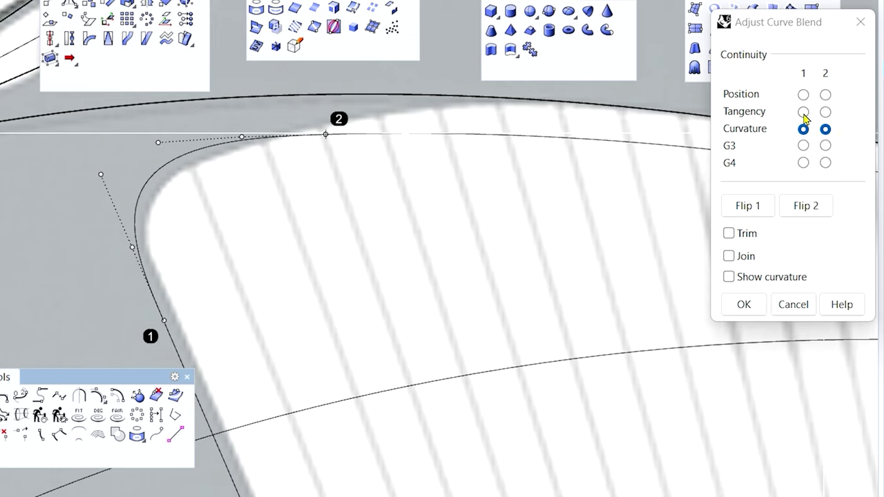
left_click(803, 112)
left_click(826, 112)
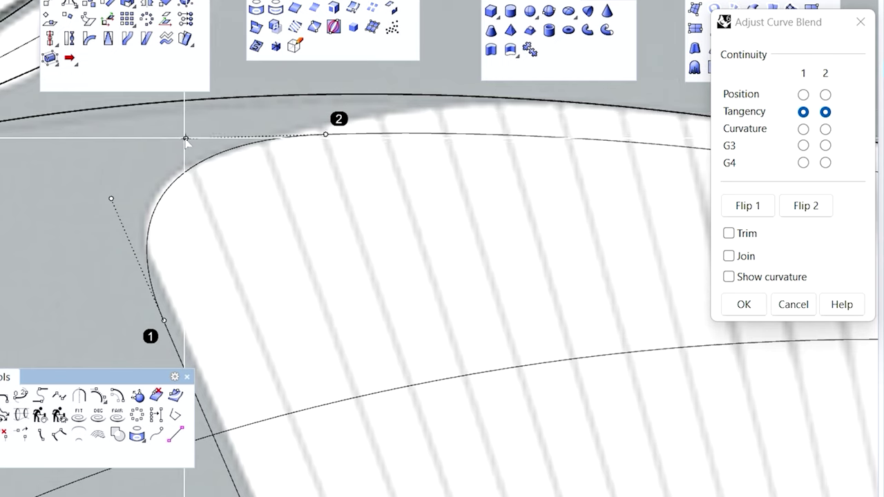
Refine the end 2 tangent handle to match the plan's upper rounding and accept the blend
left_click_drag(185, 139, 160, 139)
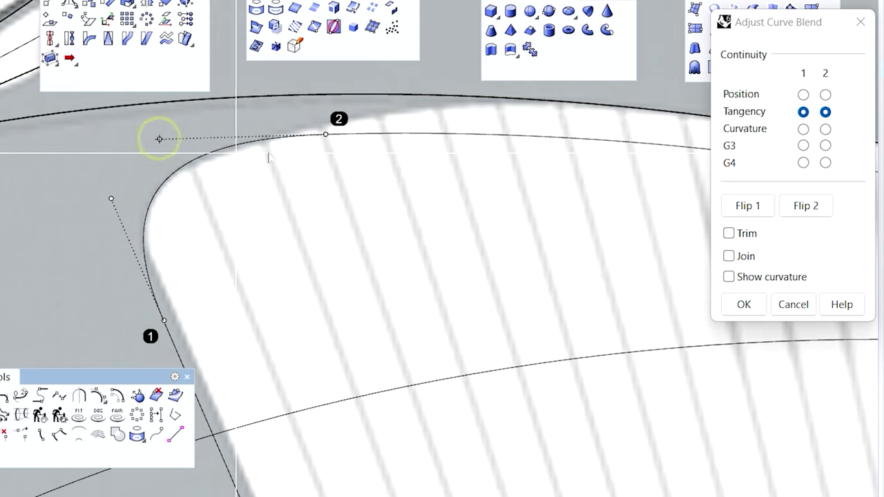
left_click(739, 305)
Create an adjustable blend with Tangency continuity between the cross line's lower end and the pool-side offset border
scroll(231, 159, "down", 3)
scroll(260, 326, "up", 4)
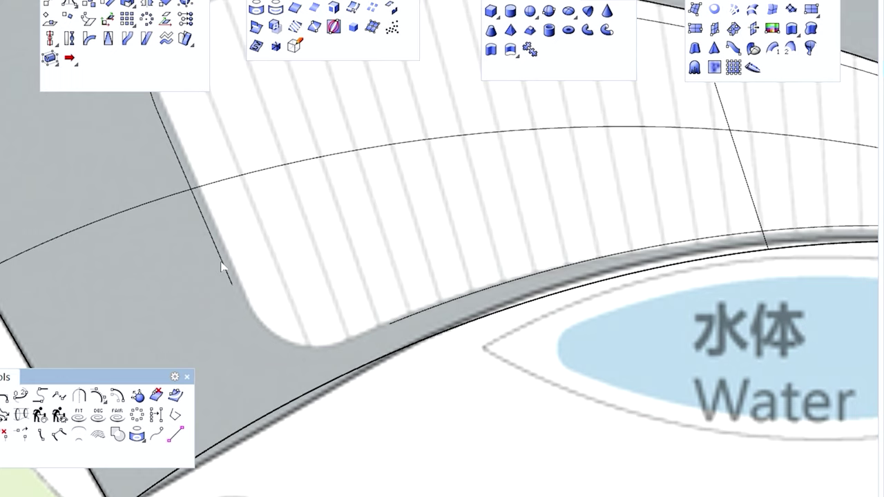
left_click(22, 396)
left_click(222, 265)
left_click(400, 325)
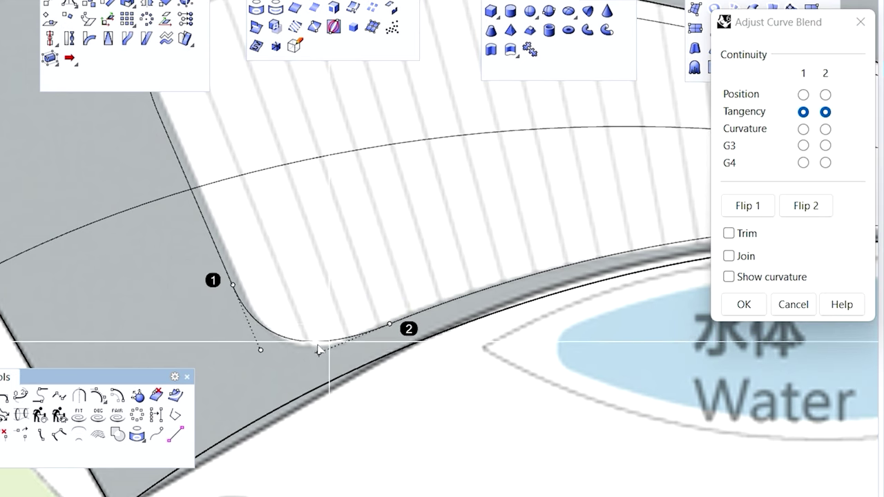
Lengthen the lower blend's end 2 tangent handle to match the opening's rounding on the plan and accept the blend
scroll(308, 363, "up", 3)
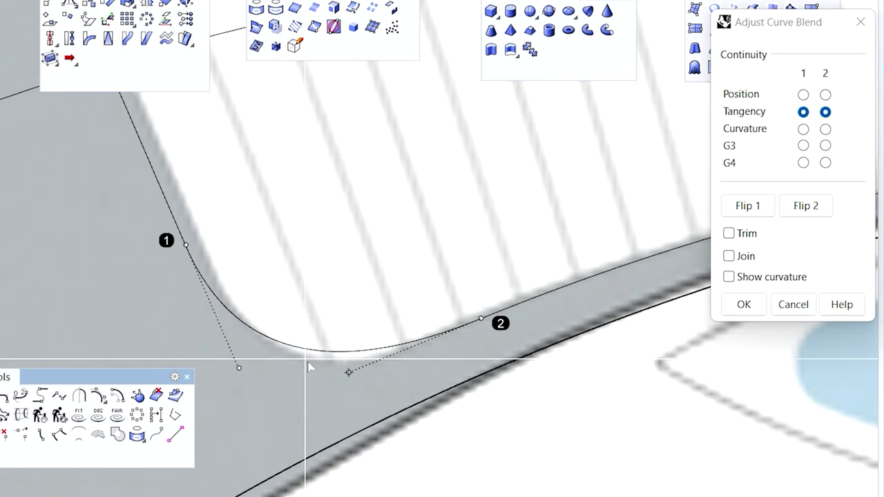
left_click_drag(348, 372, 303, 382)
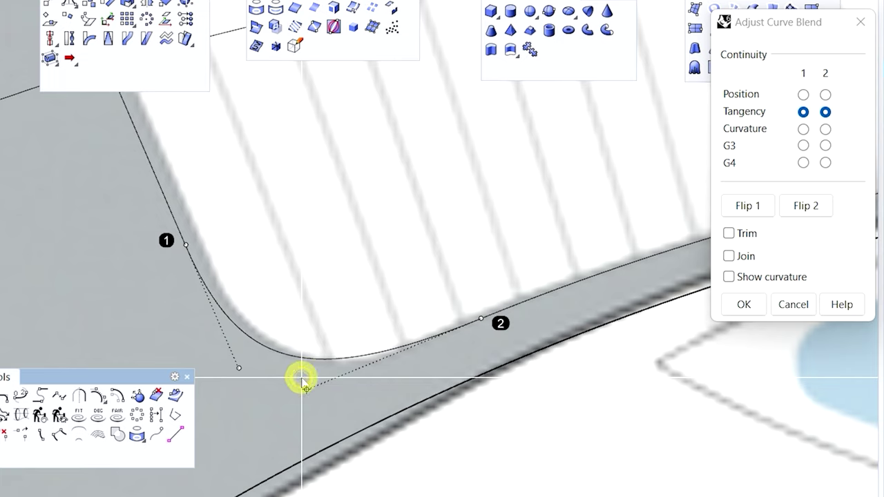
scroll(302, 378, "down", 5)
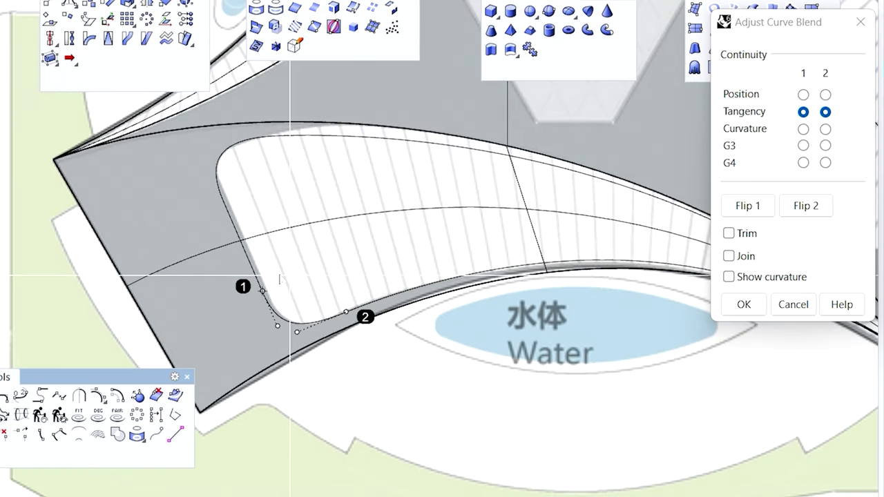
scroll(280, 279, "up", 3)
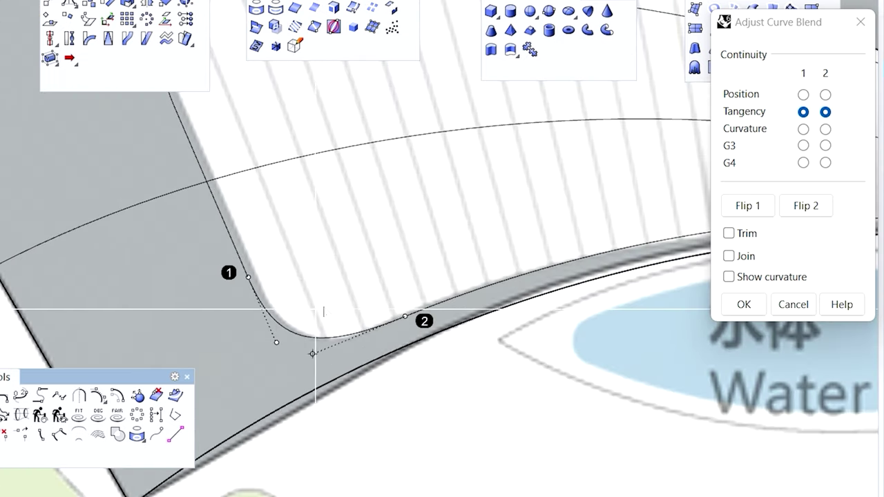
left_click(738, 305)
Switch to the Perspective view, close all the floating tool palettes and save the file
scroll(397, 311, "down", 3)
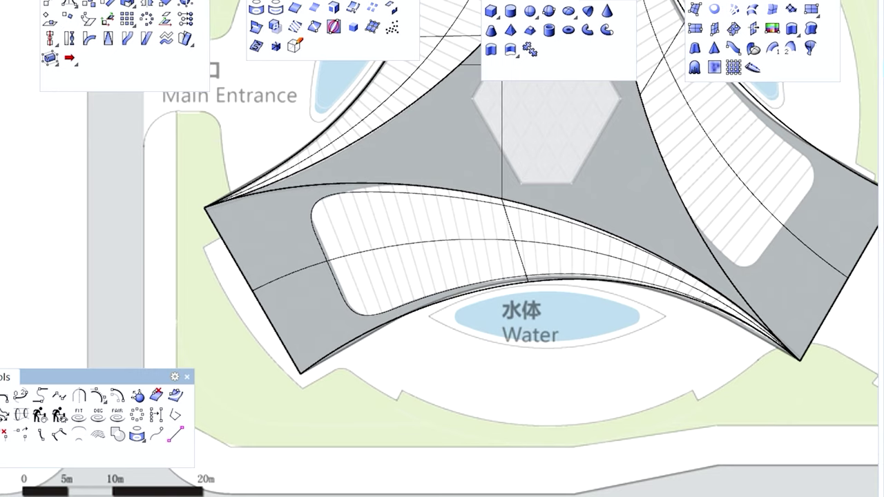
right_click_drag(442, 311, 443, 242)
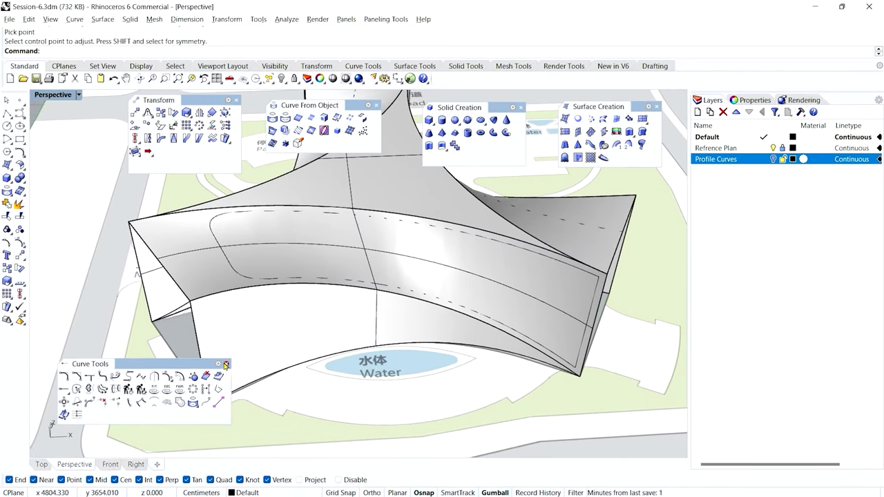
left_click(187, 375)
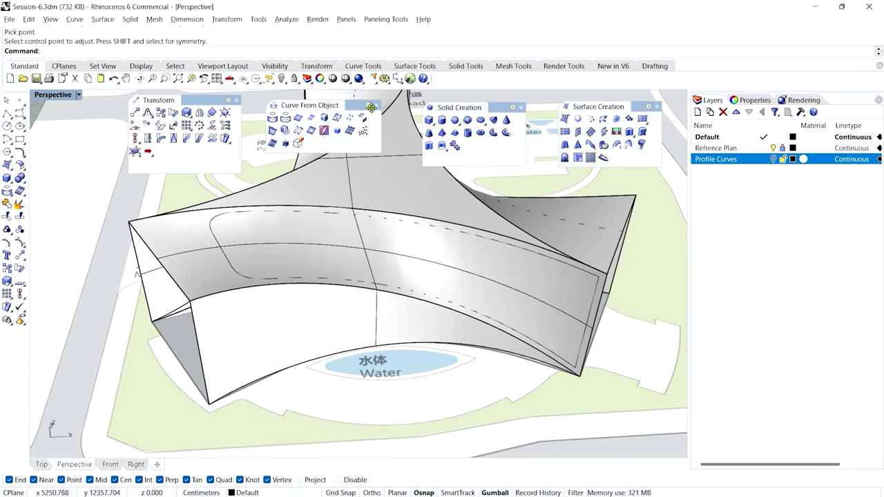
left_click(374, 105)
left_click(236, 100)
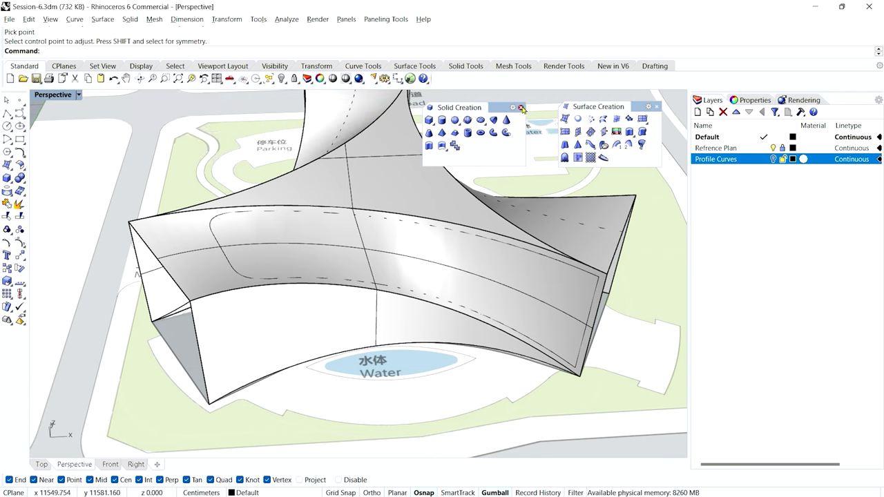
left_click(520, 107)
left_click(657, 108)
key("ctrl+s")
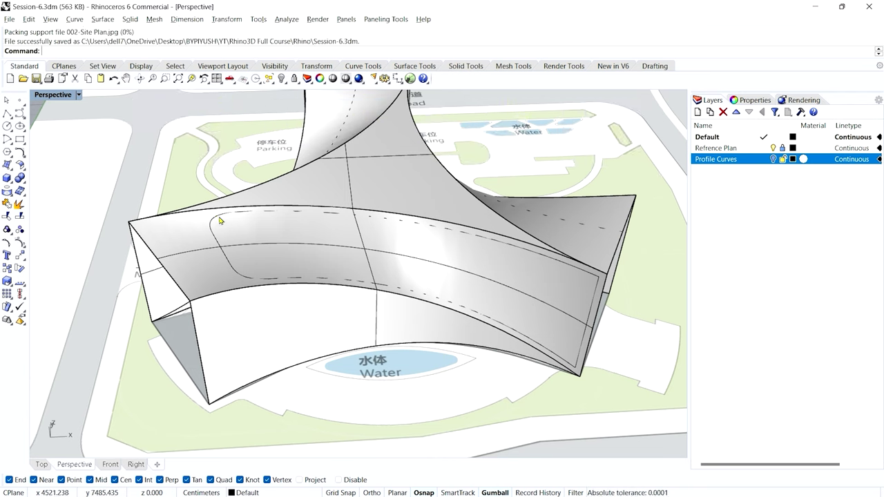
left_click(219, 220)
key("Down")
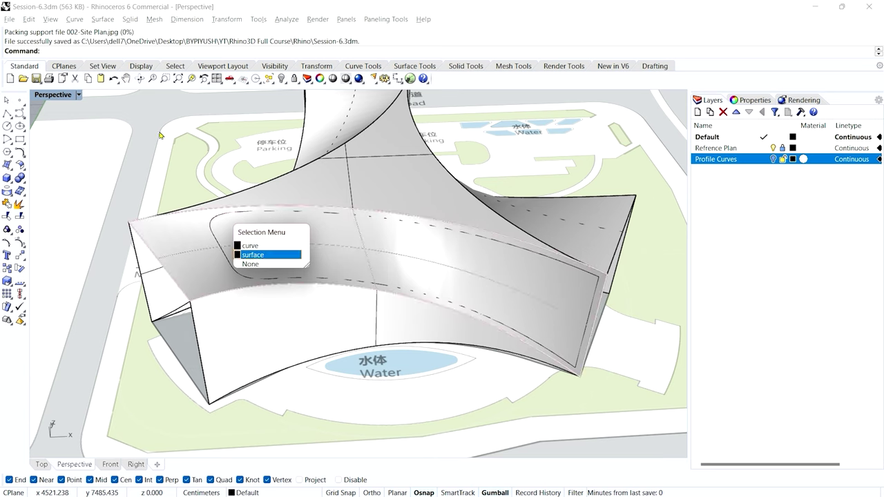
key("Escape")
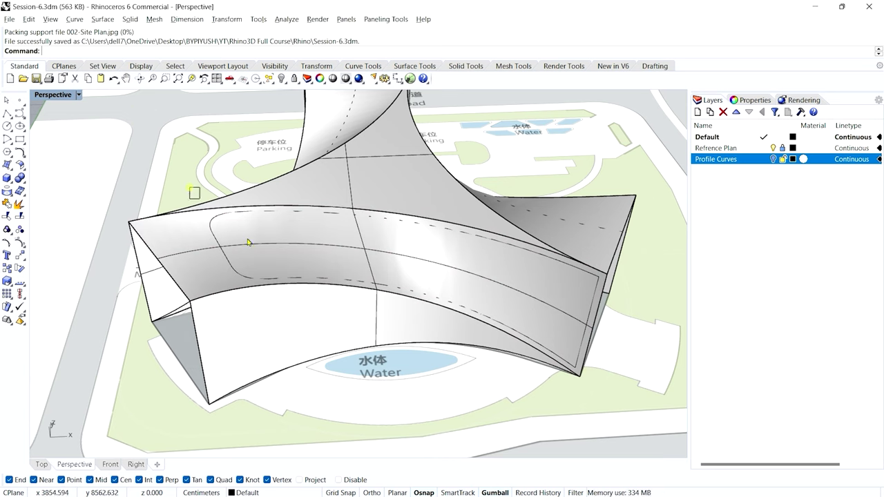
Join the four border and blend curves on the pool-side twisted surface into one closed opening outline
left_click_drag(190, 187, 606, 375)
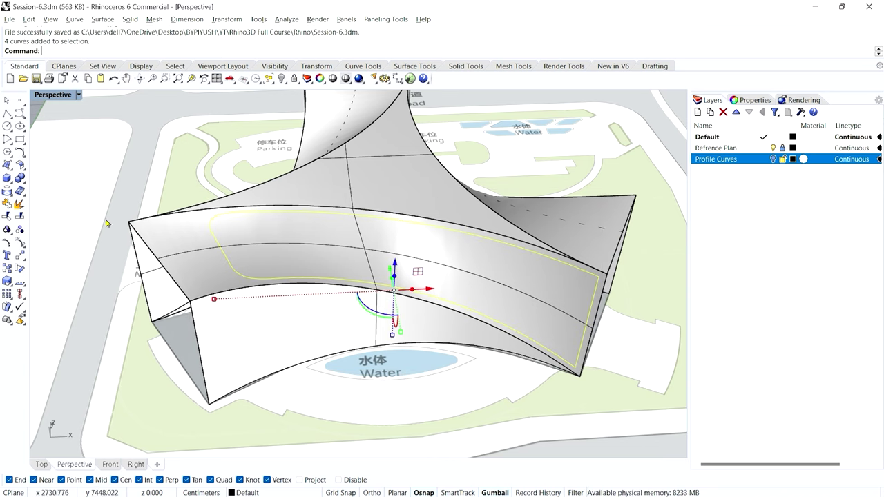
left_click(6, 205)
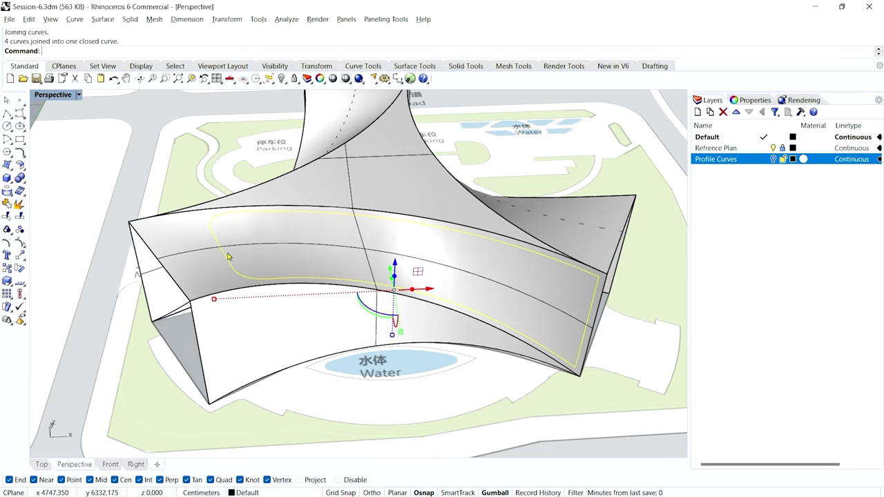
Split the pool-side twisted surface with its closed round-cornered opening outline
right_click_drag(228, 257, 181, 279)
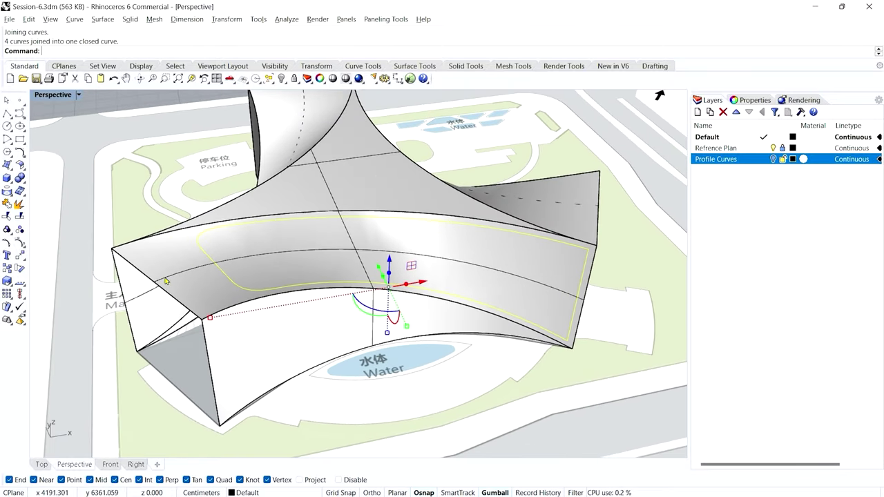
left_click(157, 266)
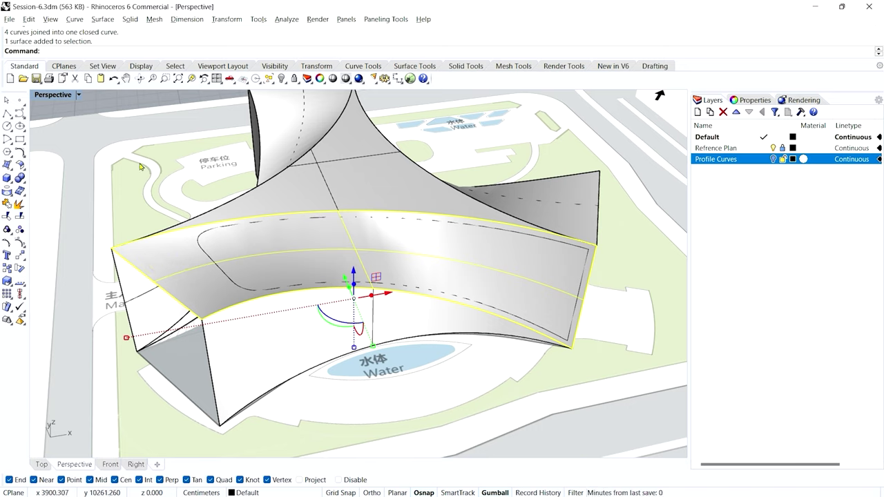
key("Escape")
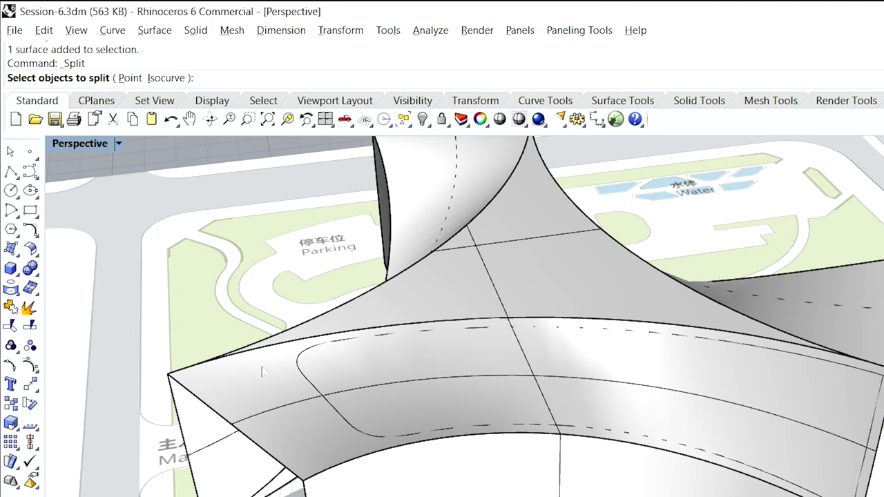
left_click(242, 388)
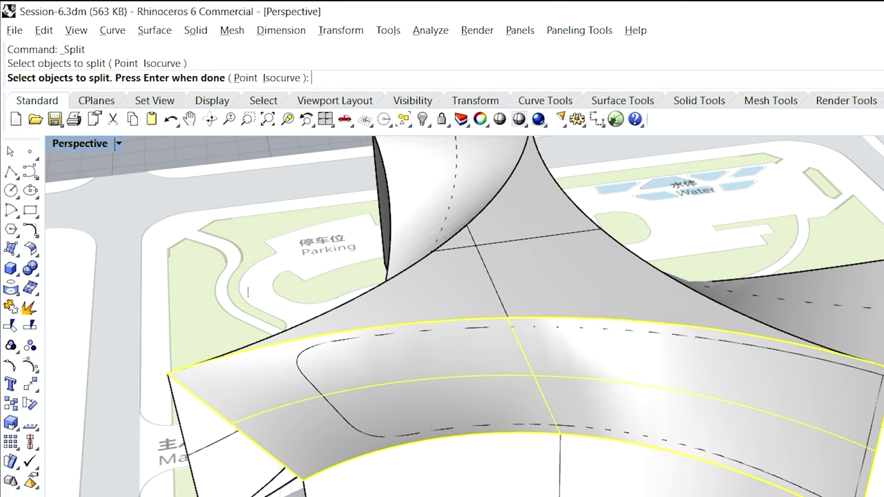
key("Return")
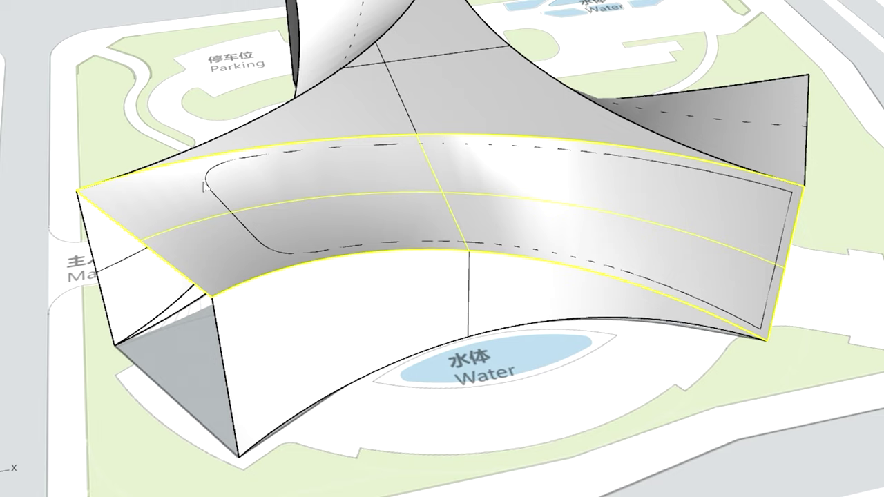
left_click(212, 192)
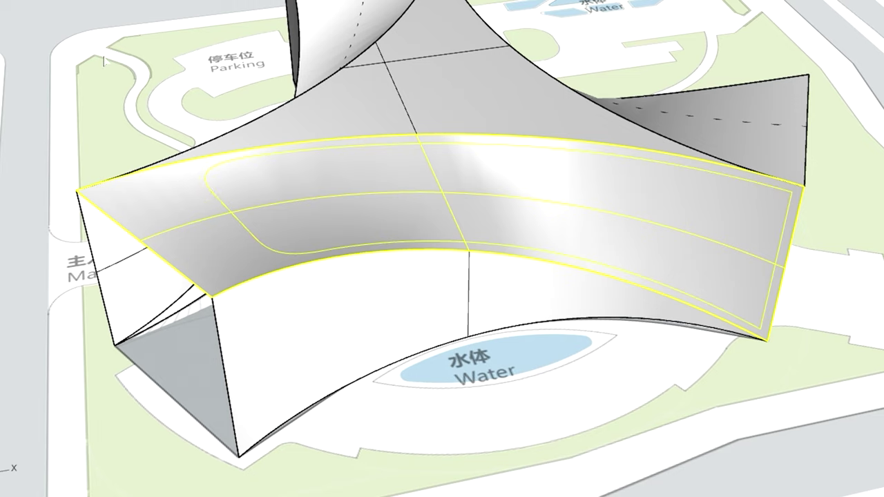
Try deleting the split inner panel of the pool-side surface to check the opening, and undo the deletion
left_click(242, 183)
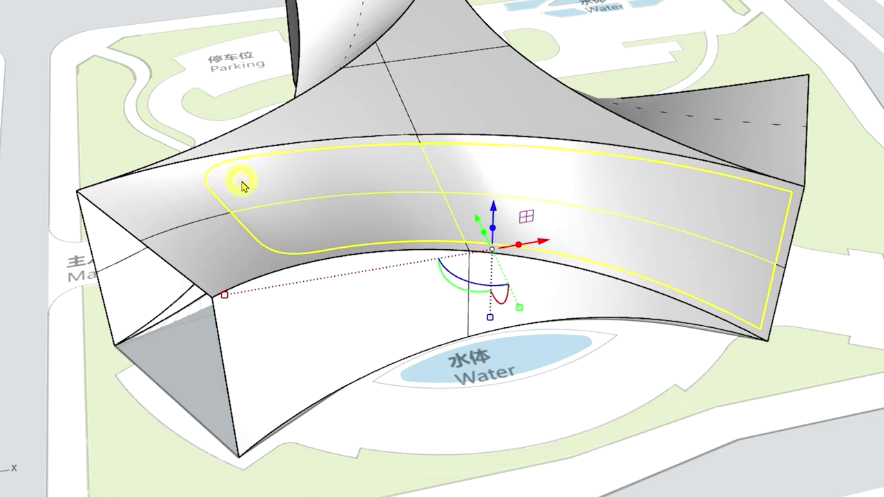
key("Delete")
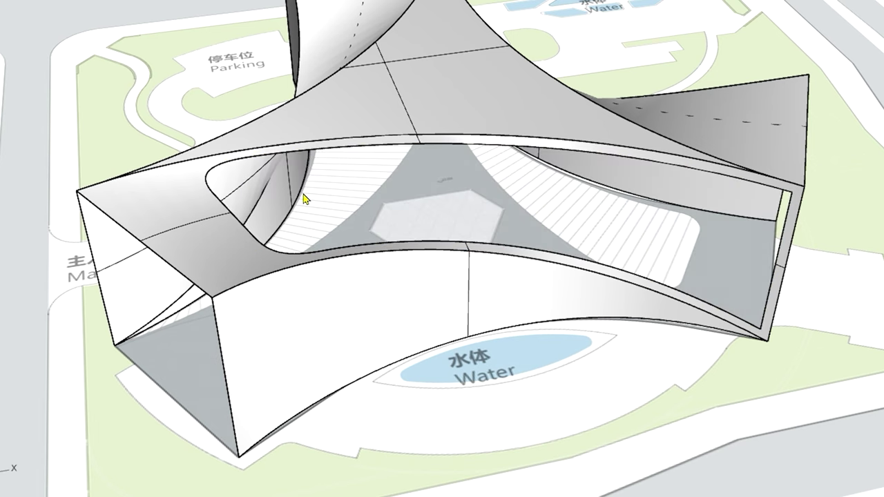
key("ctrl+z")
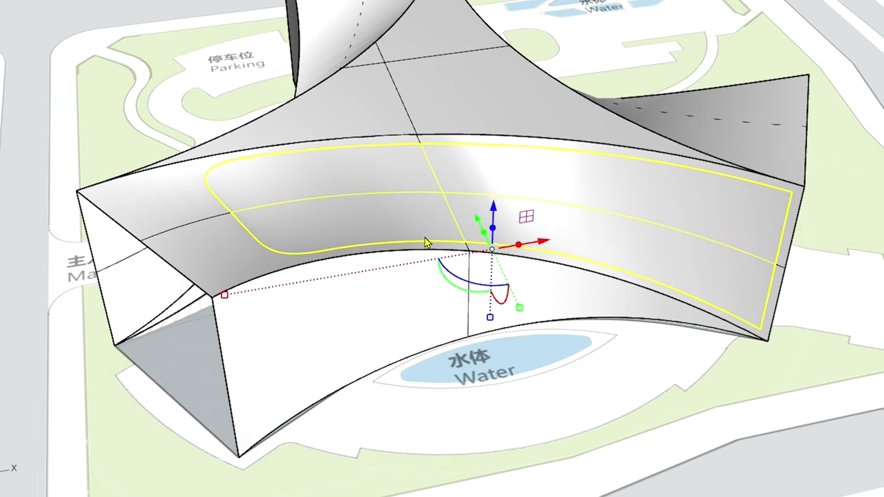
Examine the split panels on all three arms in Perspective and the hexagonal area at the plan's centre in the Top view
scroll(426, 242, "down", 5)
right_click_drag(740, 20, 364, 297)
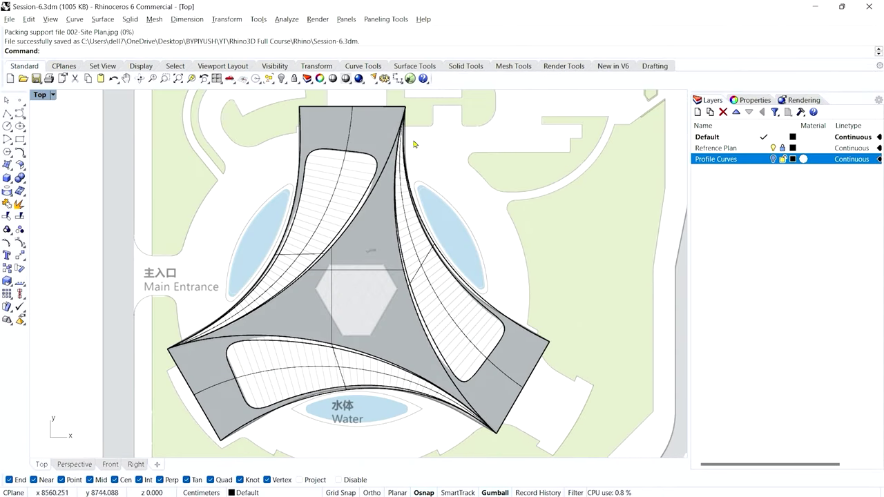
left_click(74, 464)
right_click_drag(173, 311, 684, 289)
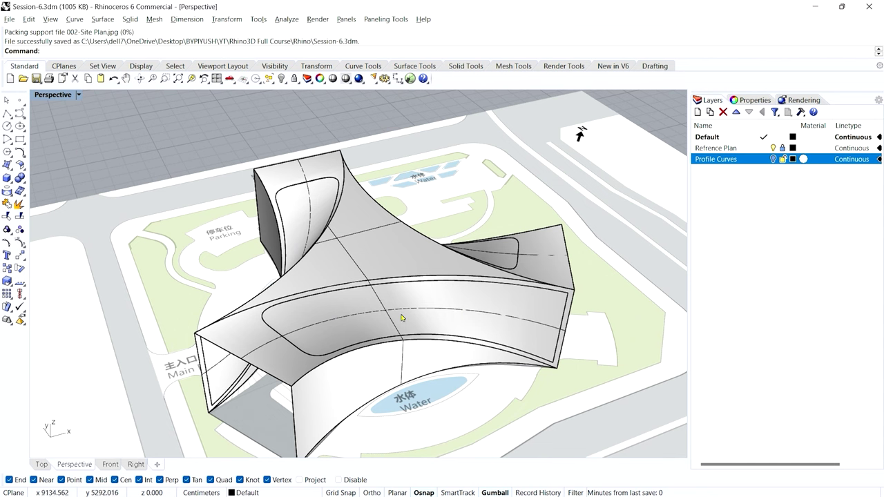
left_click(42, 465)
scroll(313, 302, "up", 3)
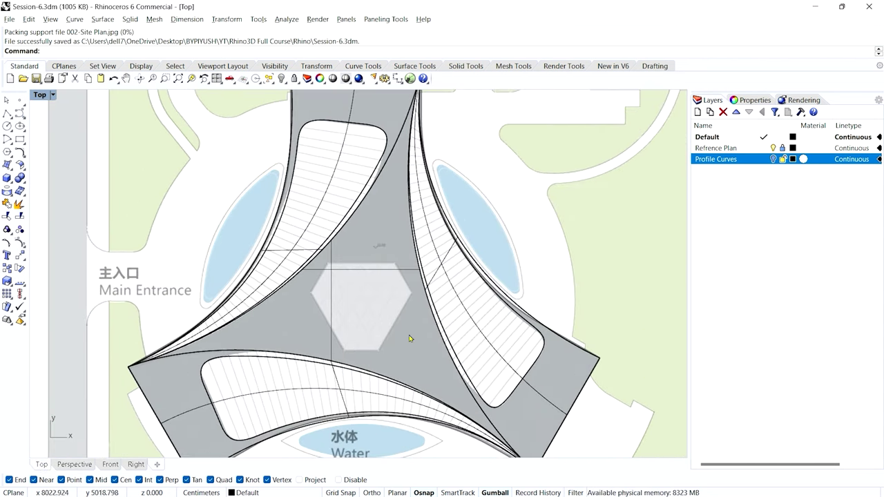
scroll(390, 281, "up", 2)
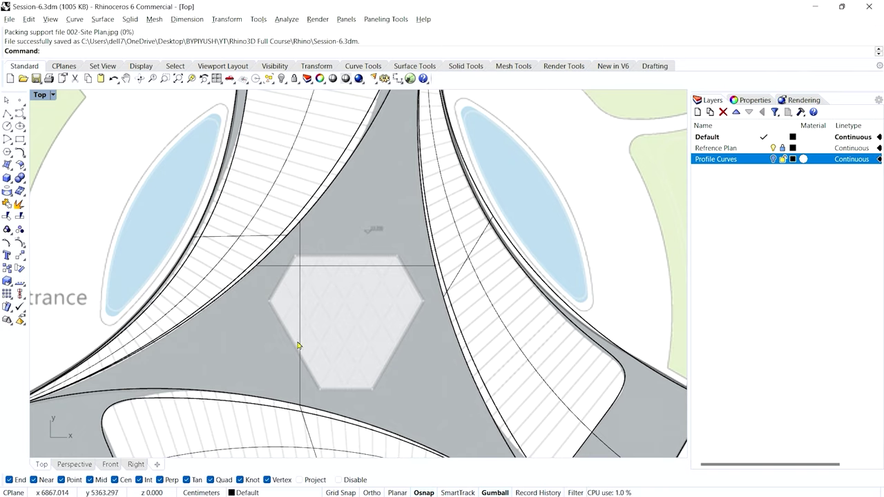
right_click_drag(278, 341, 254, 297)
scroll(263, 256, "up", 2)
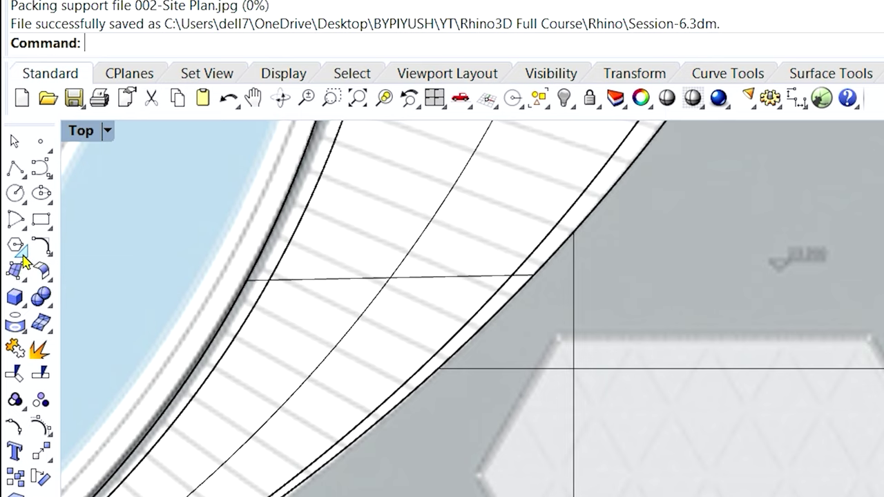
Draw a six-sided inscribed polygon with a radius of about 702 cm over the plan's central hexagon, one corner horizontally aligned with its centre
left_click(23, 256)
left_click_drag(69, 250, 226, 174)
left_click_drag(272, 213, 310, 214)
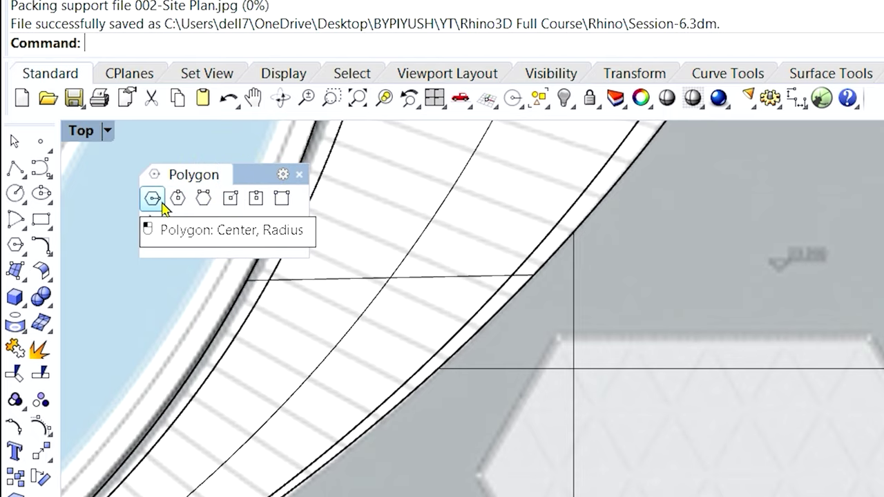
left_click(153, 198)
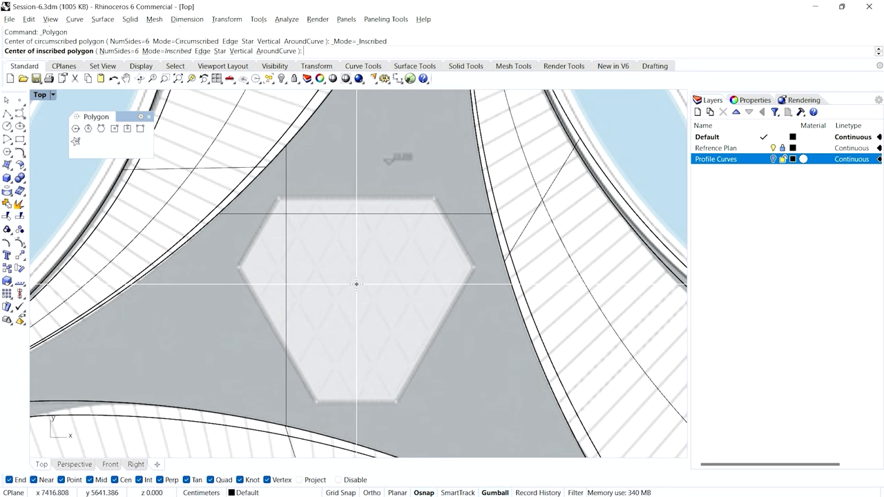
left_click(357, 284)
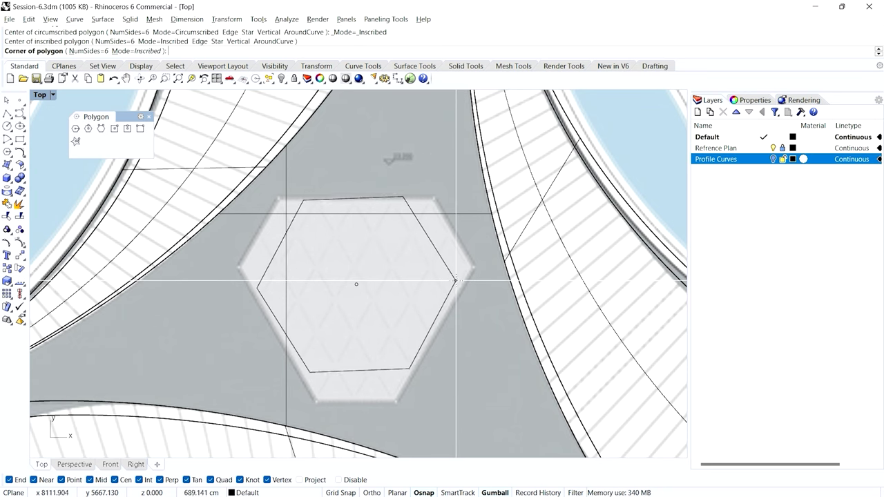
key("shift")
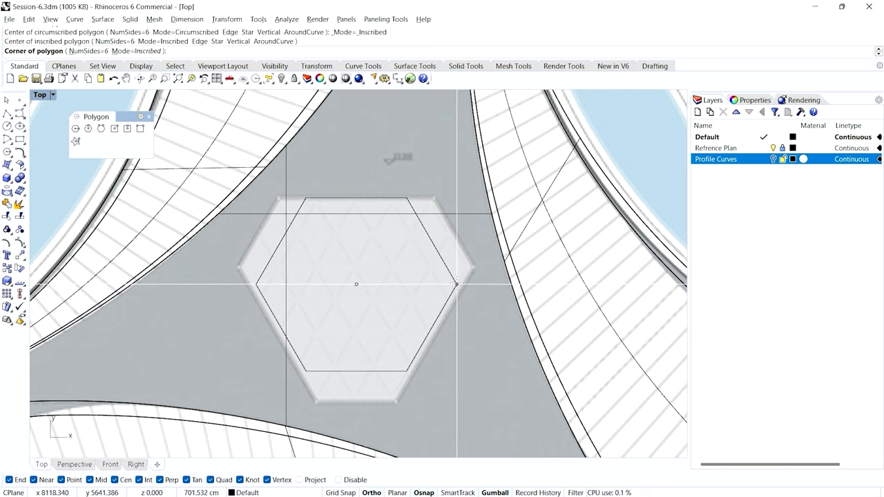
left_click(457, 284)
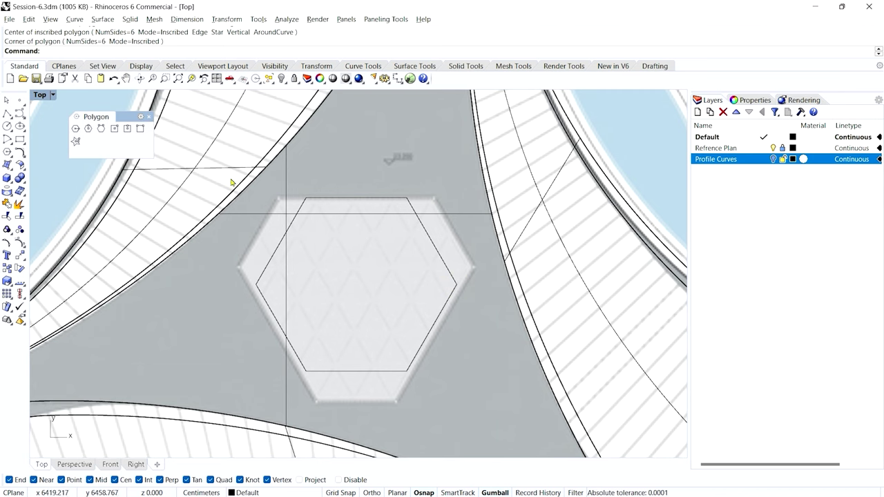
Try to scale the polygon's upper edge out to the corner of the plan's hexagon, and undo the scaling
left_click(312, 199)
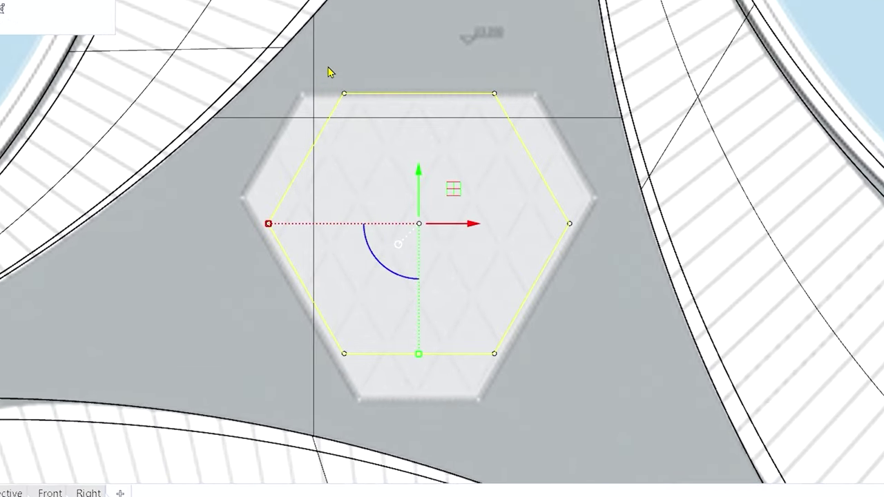
key("Escape")
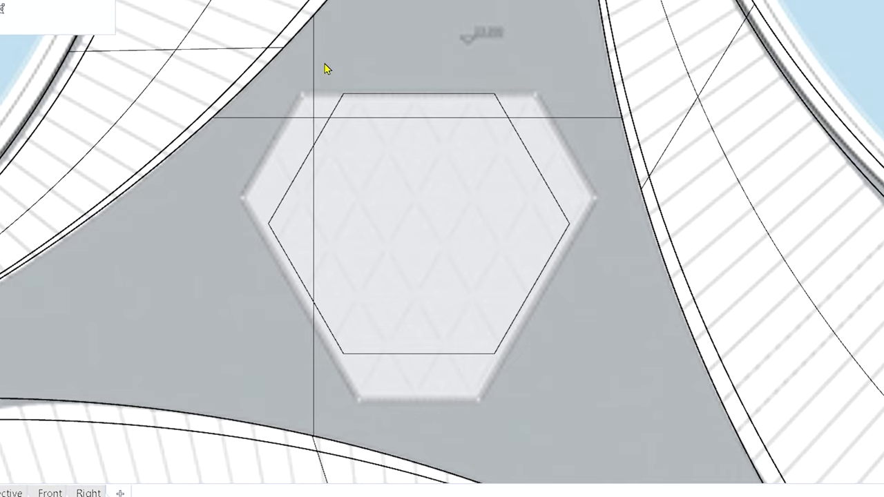
left_click_drag(325, 62, 545, 134, "ctrl+shift")
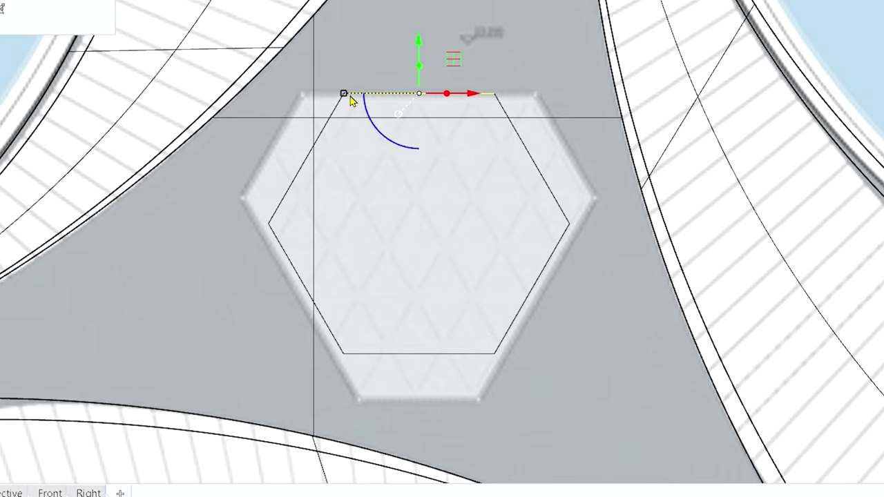
scroll(345, 96, "up", 10)
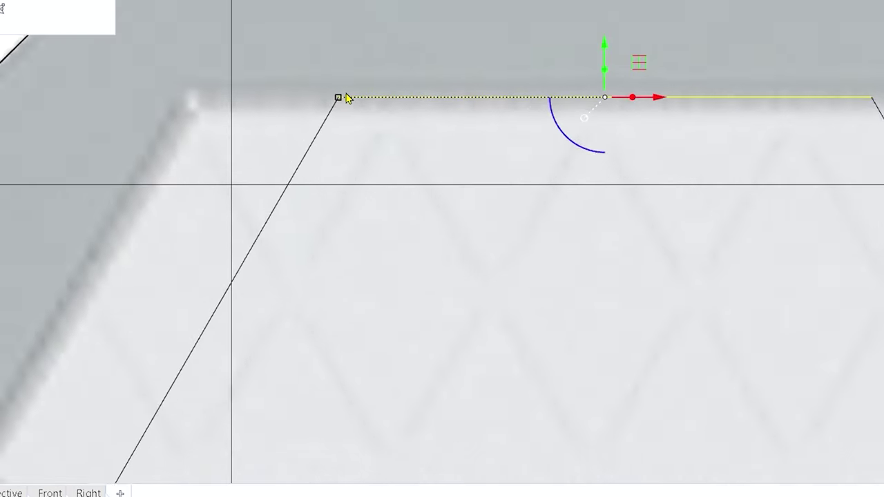
scroll(344, 114, "down", 4)
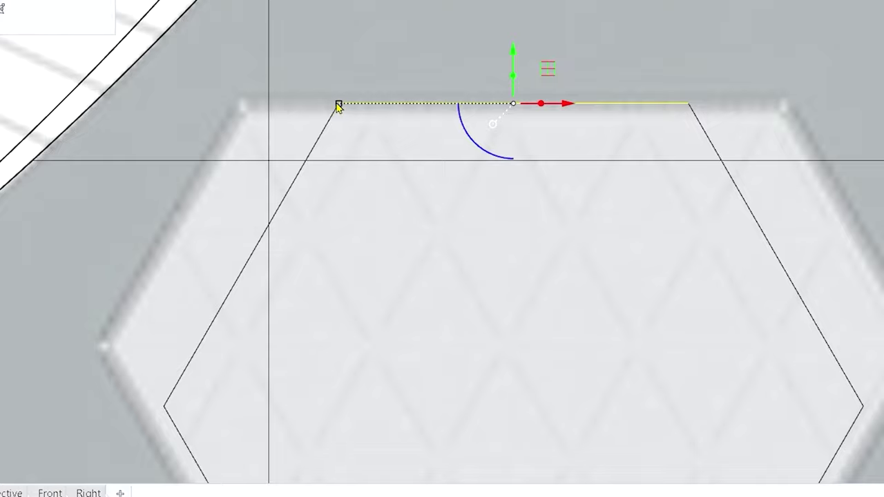
left_click_drag(339, 103, 301, 118)
mouse_move(239, 114)
left_mouse_down()
mouse_move(277, 113)
mouse_move(239, 113)
mouse_move(248, 121)
left_mouse_up()
key("ctrl+z")
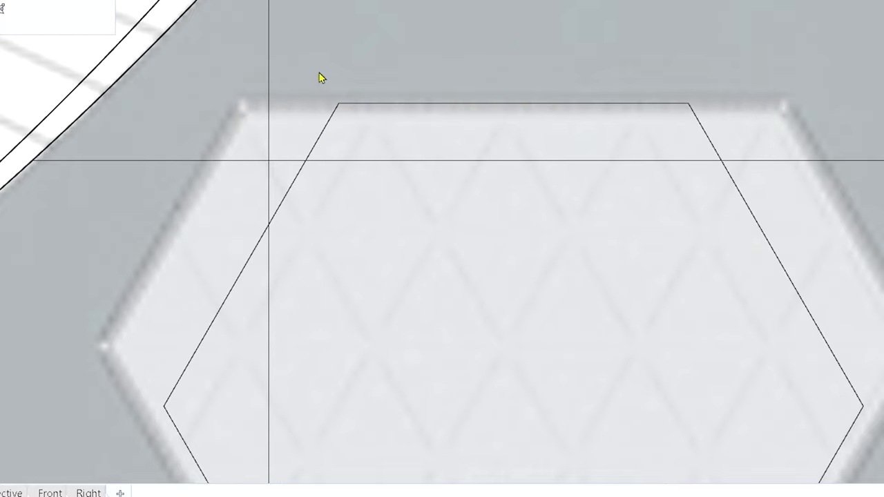
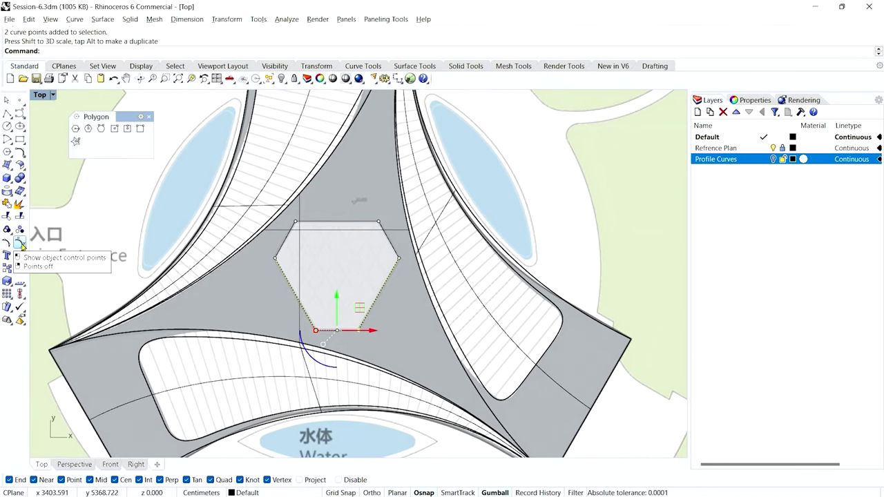
Turn off the control points of the fitted central polygon and check the building in Perspective before returning to the Top view
right_click(21, 246)
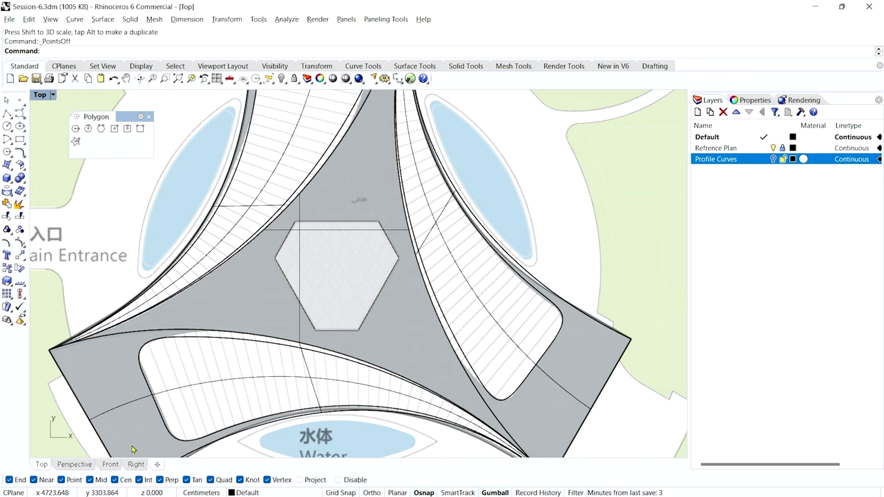
left_click(71, 465)
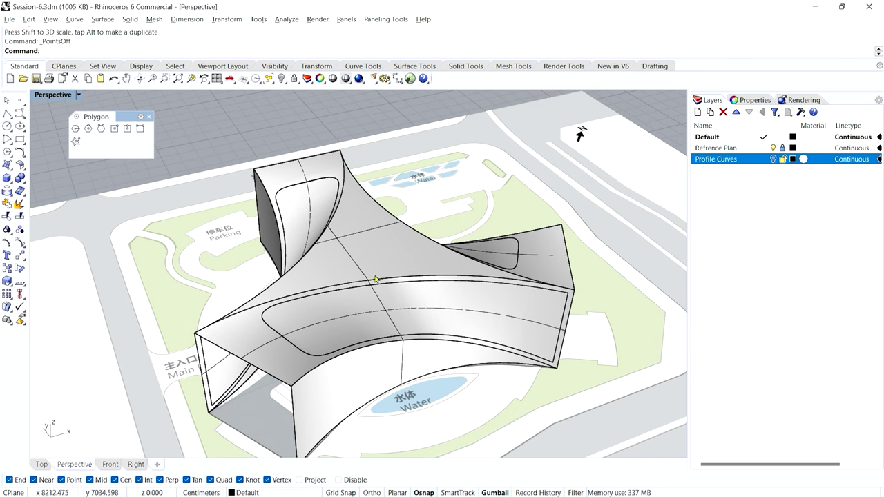
left_click(42, 465)
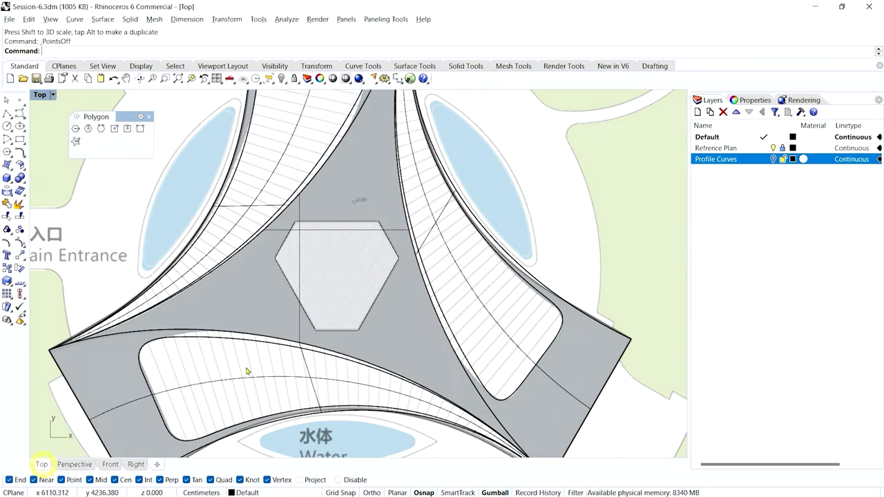
Extrude the central polygon upward through the roof in Perspective as a closed solid about 4660 cm tall, keeping the input curve
left_click(284, 283)
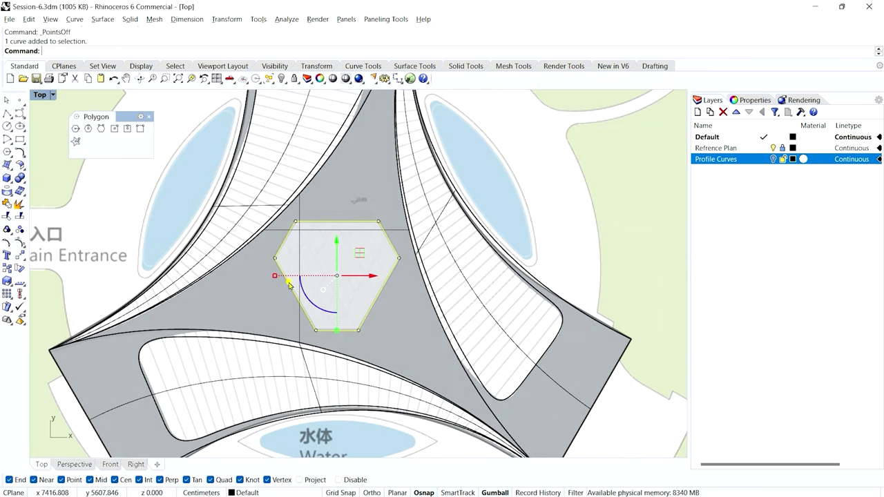
left_click(76, 465)
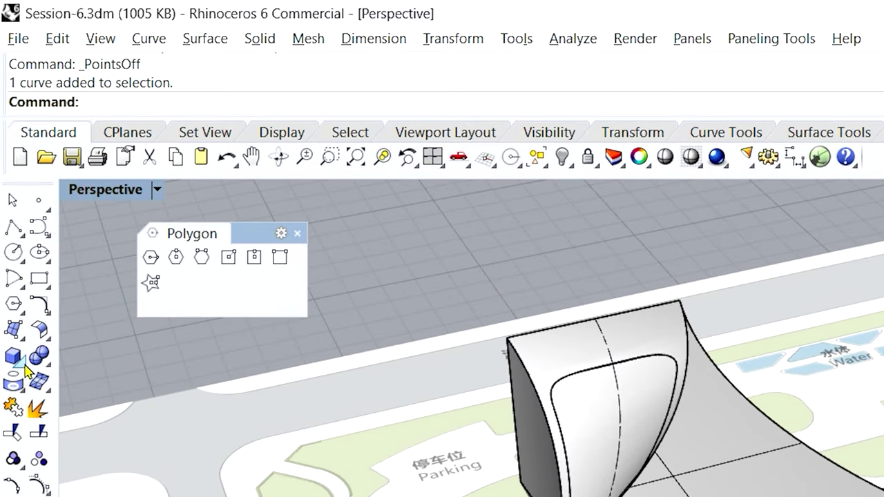
left_click(7, 178)
left_click_drag(109, 349, 425, 213)
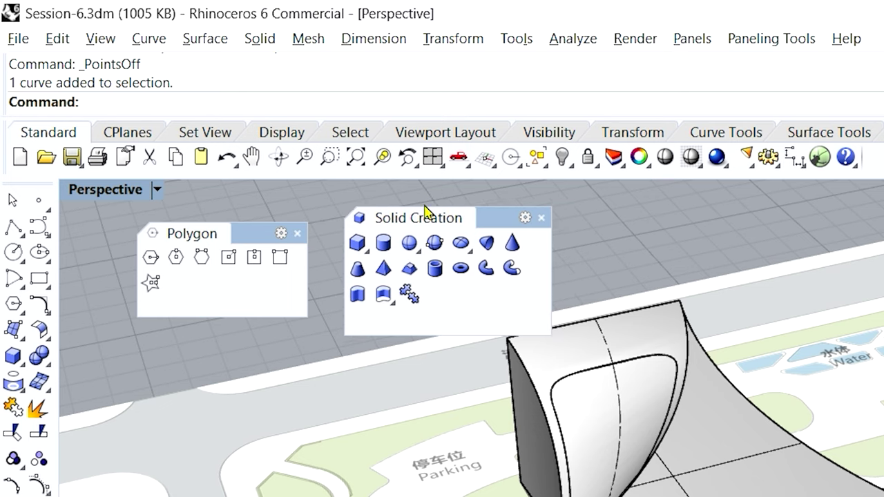
left_click(358, 295)
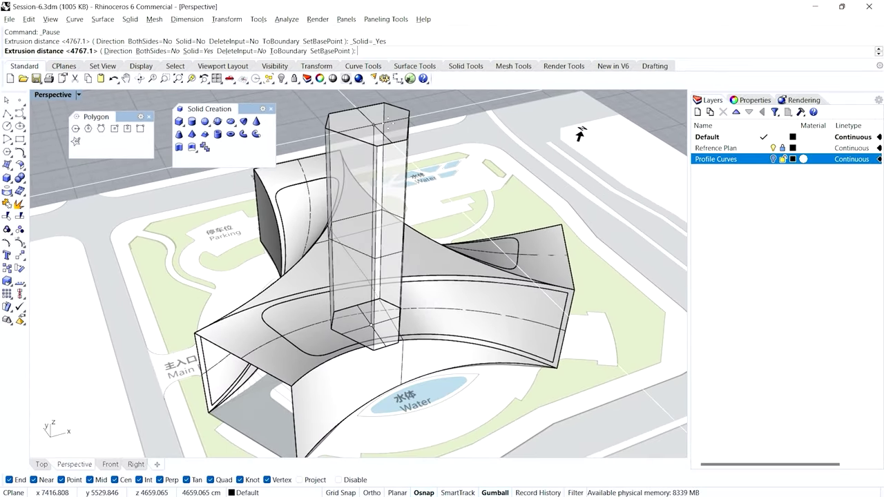
key("Return")
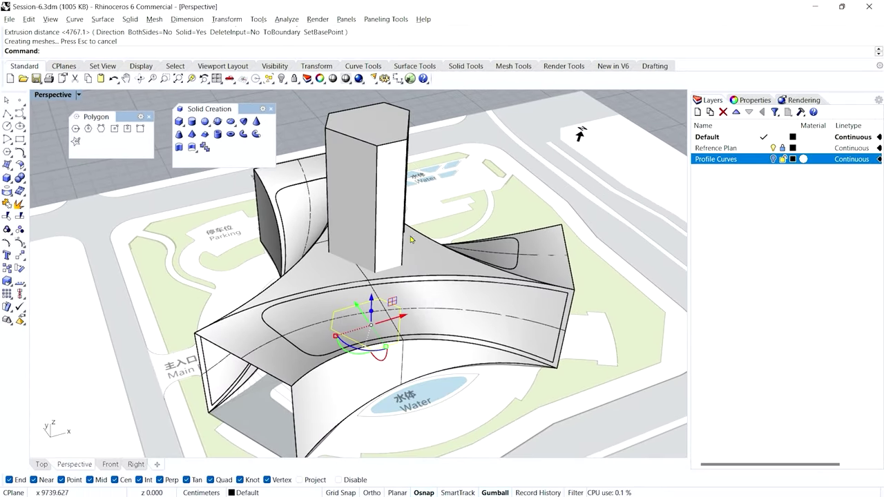
left_click(154, 174)
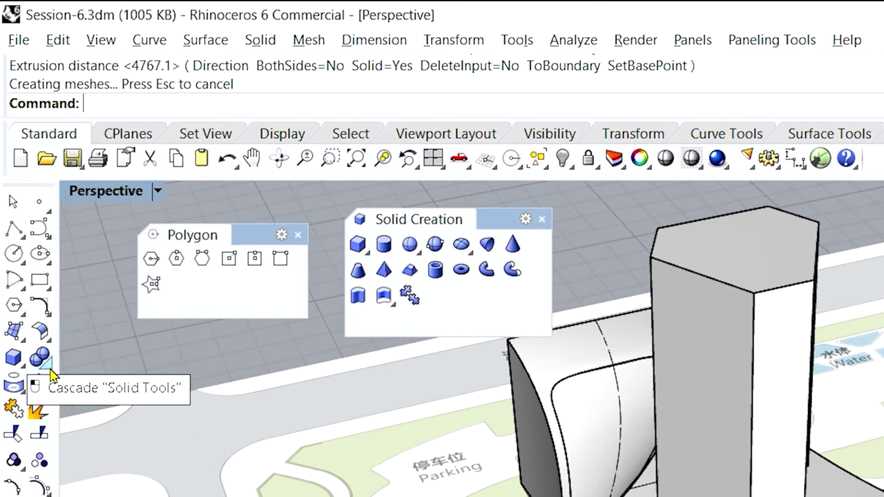
left_click(49, 373)
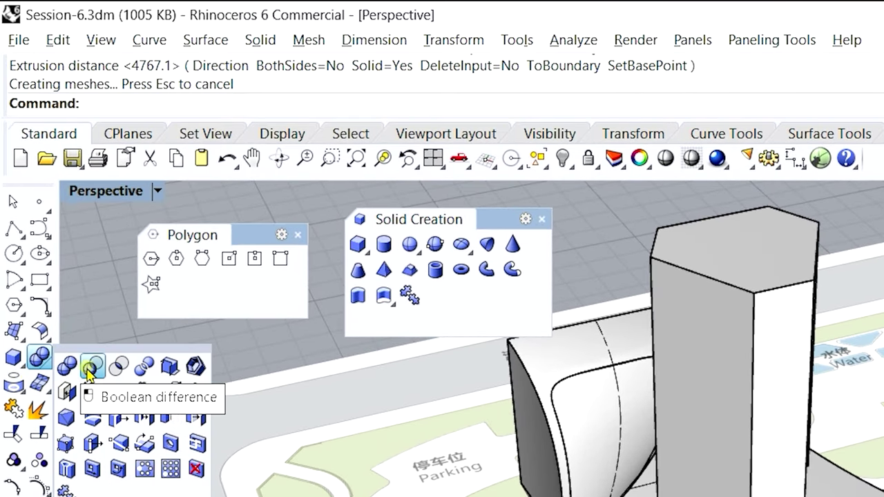
left_click(88, 367)
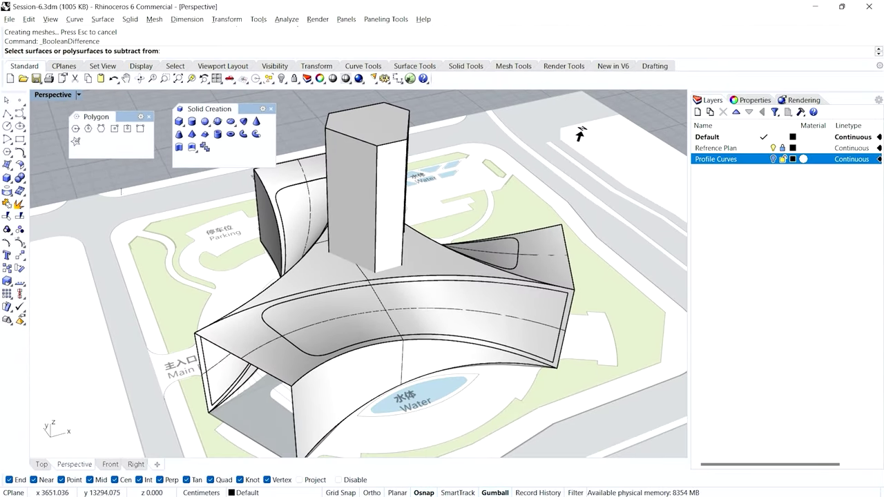
key("Escape")
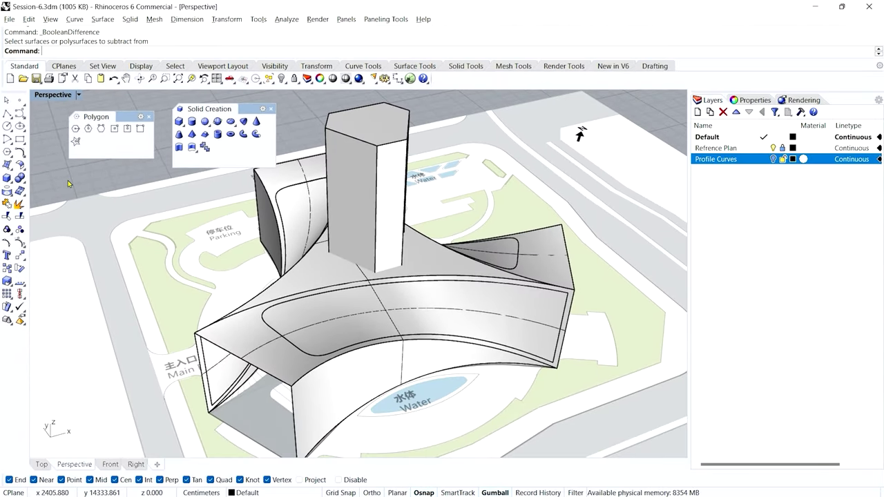
Split the building's roof surface with the hexagonal solid as the cutting object, and delete the solid
left_click(8, 219)
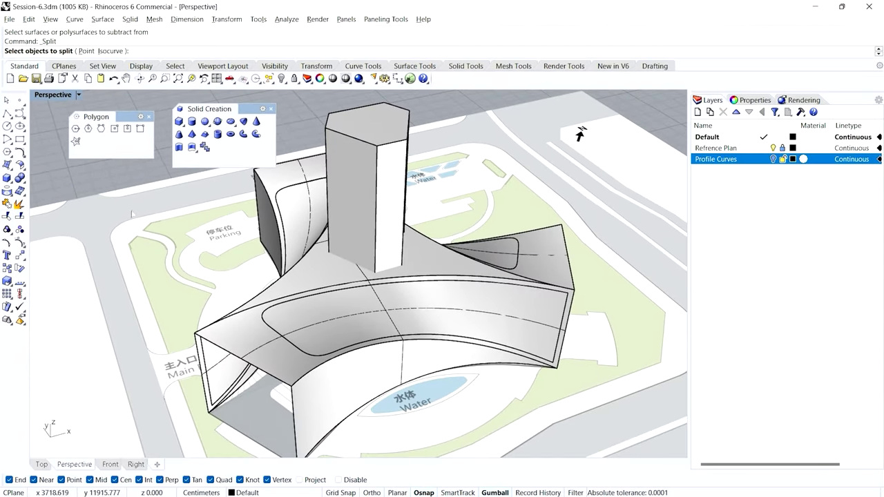
left_click(330, 277)
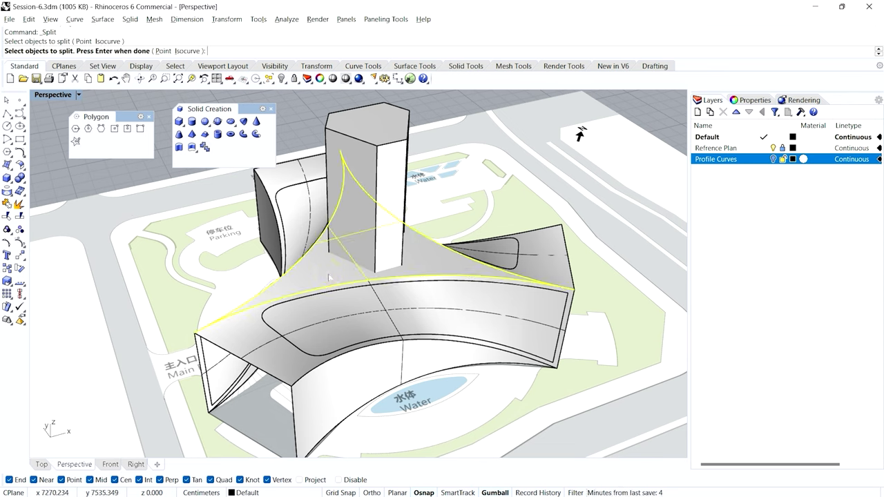
key("Return")
left_click(353, 157)
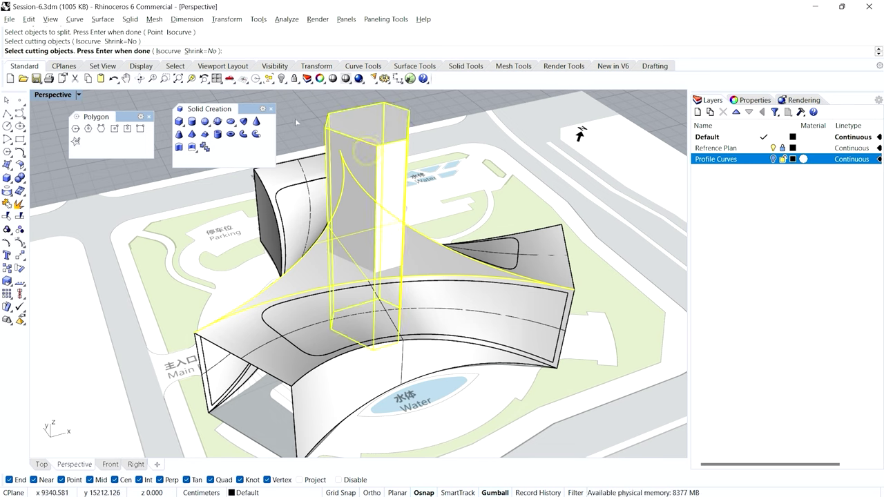
key("Return")
left_click(373, 202)
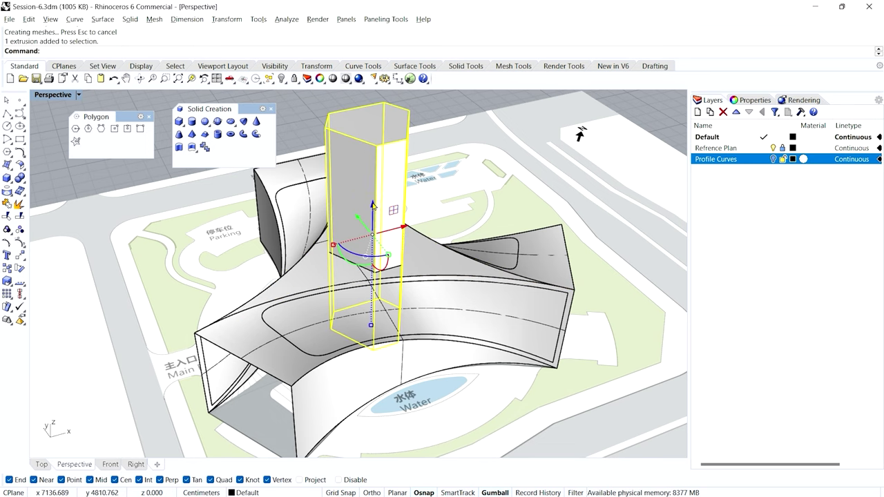
key("Delete")
Try lifting the hexagonal piece vertically out of the roof, and undo the move
left_click(367, 244)
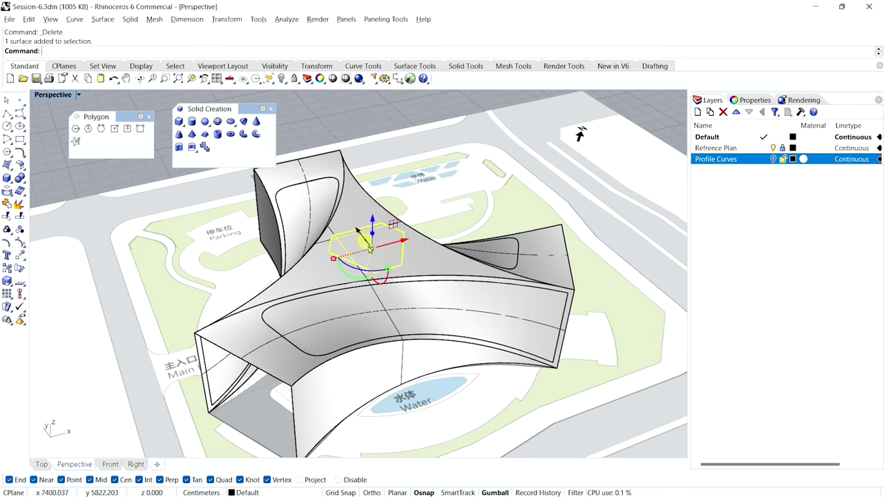
left_click_drag(373, 225, 393, 237)
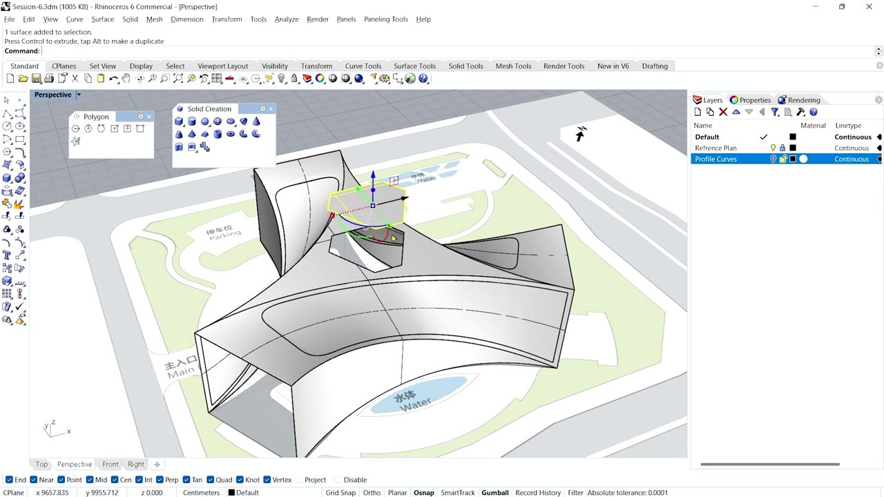
key("ctrl+z")
key("Escape")
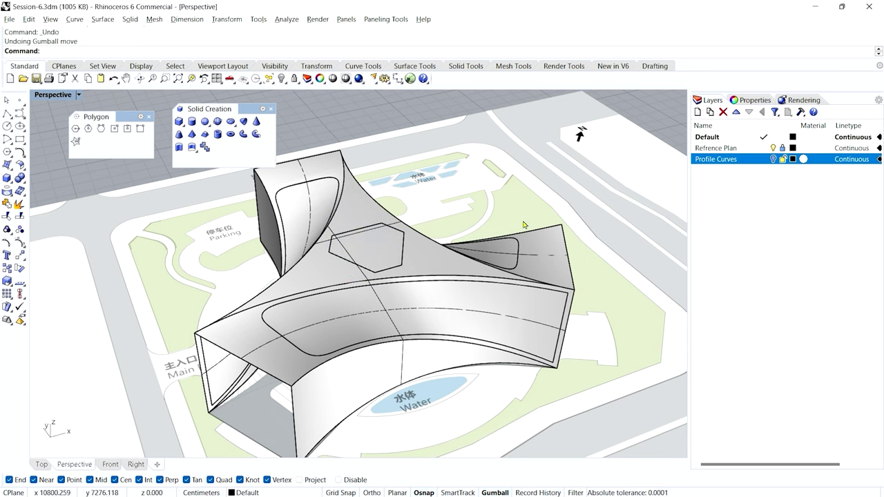
Check the separate arm panel and roof pieces, and examine the hexagonal cut in the Top view before returning to Perspective
left_click(330, 314)
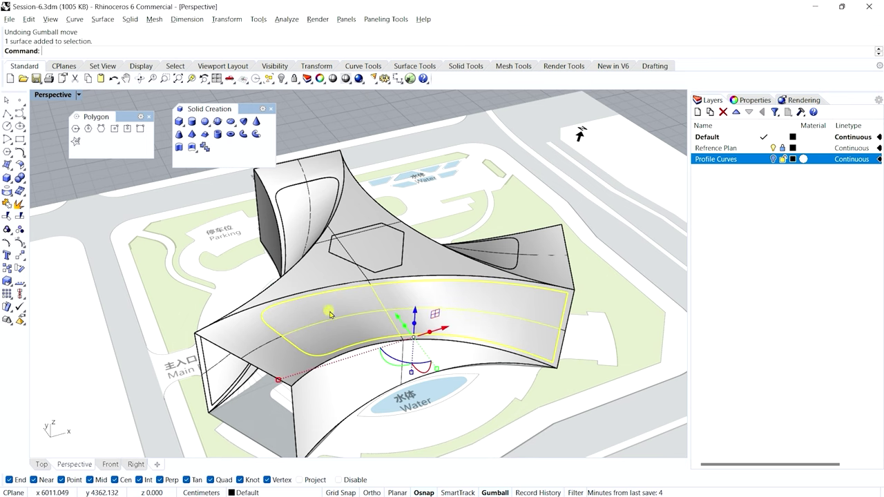
left_click(364, 257)
left_click(290, 209)
left_click(352, 119)
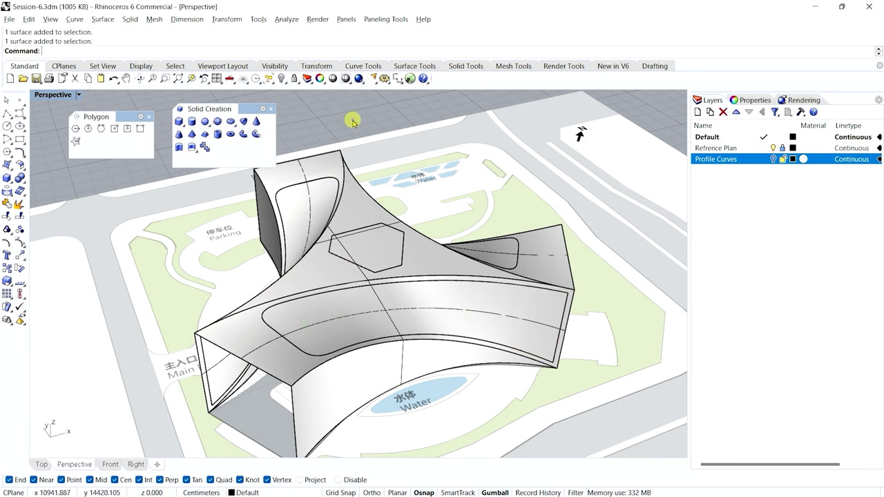
left_click(41, 464)
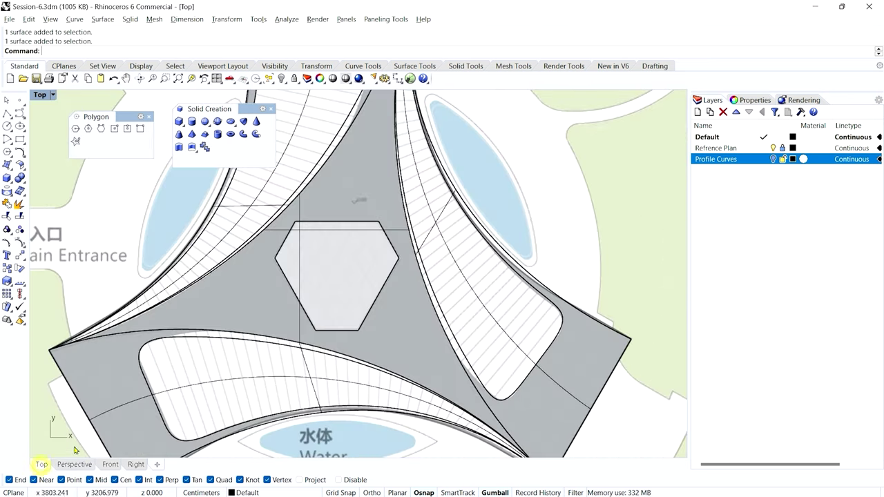
scroll(332, 304, "down", 2)
scroll(356, 311, "up", 2)
left_click(74, 464)
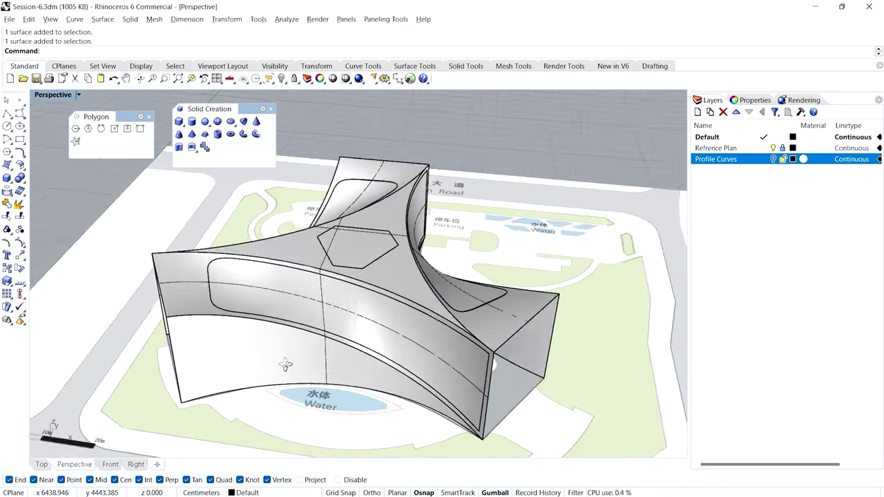
Hide the Refrence Plan layer so only the building remains in the Perspective view
right_click_drag(297, 360, 161, 315)
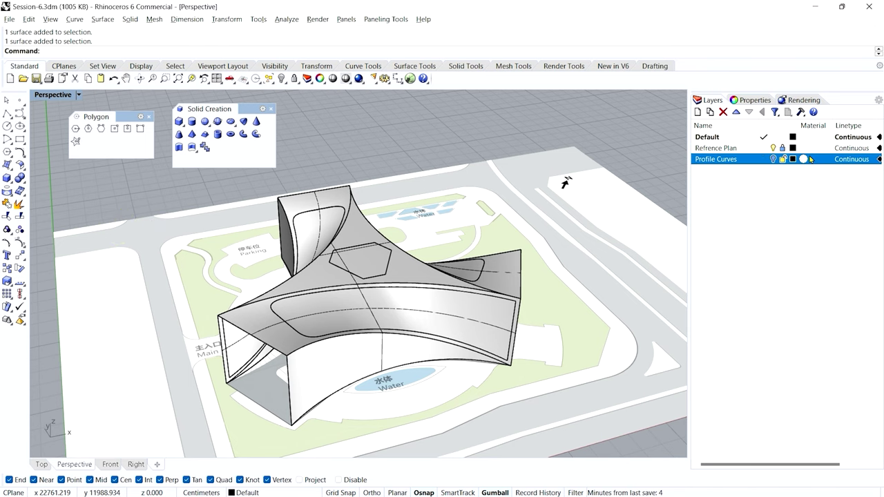
left_click(773, 148)
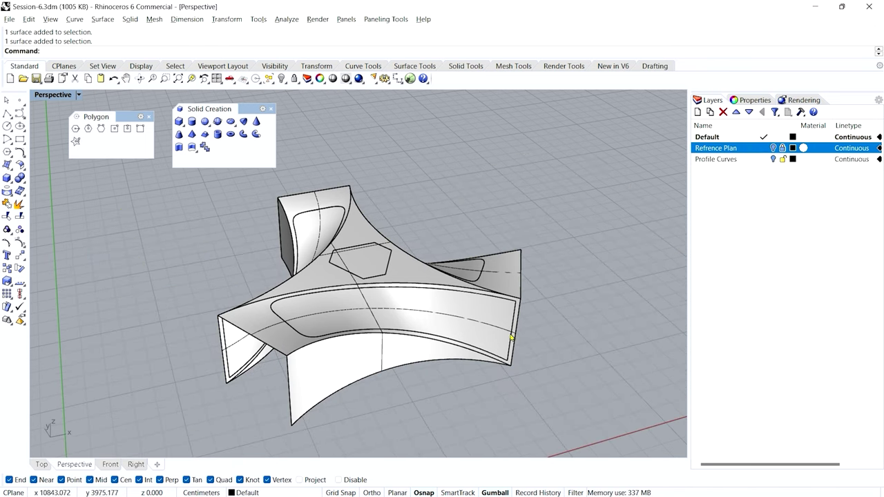
right_click_drag(511, 337, 468, 353)
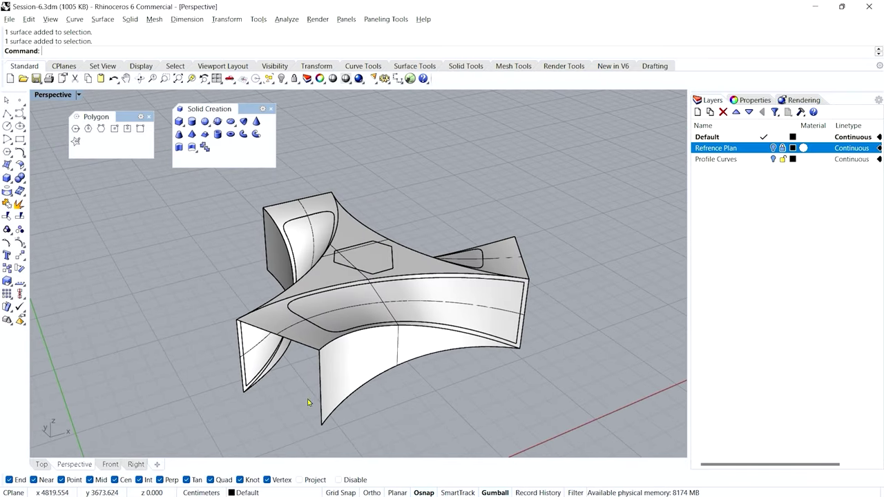
Draw a straight polyline between the two lower wall corners at the open end of the first arm
right_click_drag(308, 402, 304, 417)
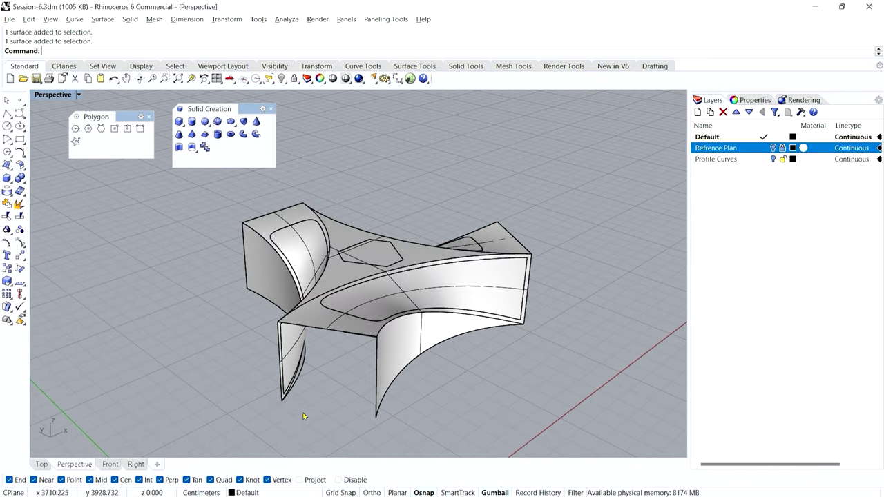
left_click(6, 113)
left_click(283, 401)
left_click(377, 416)
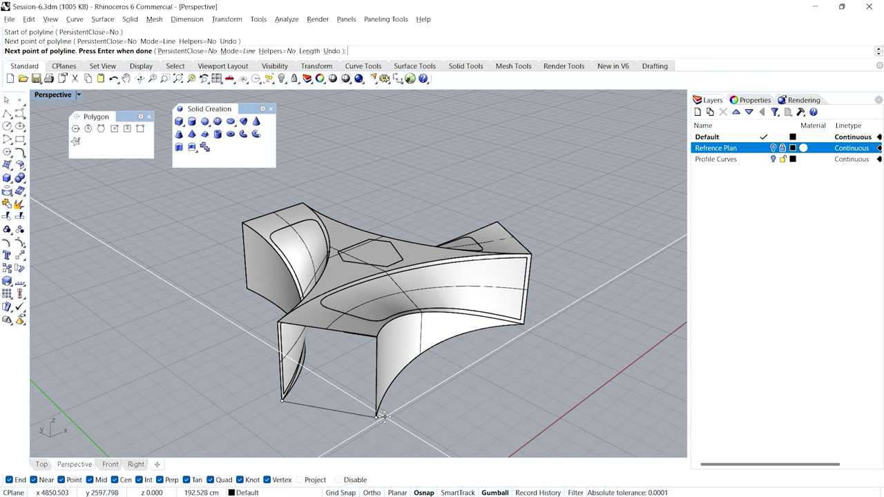
key("Return")
Draw a matching base line between the lower wall corners at the second arm's open end
right_click_drag(482, 381, 381, 410)
key("Return")
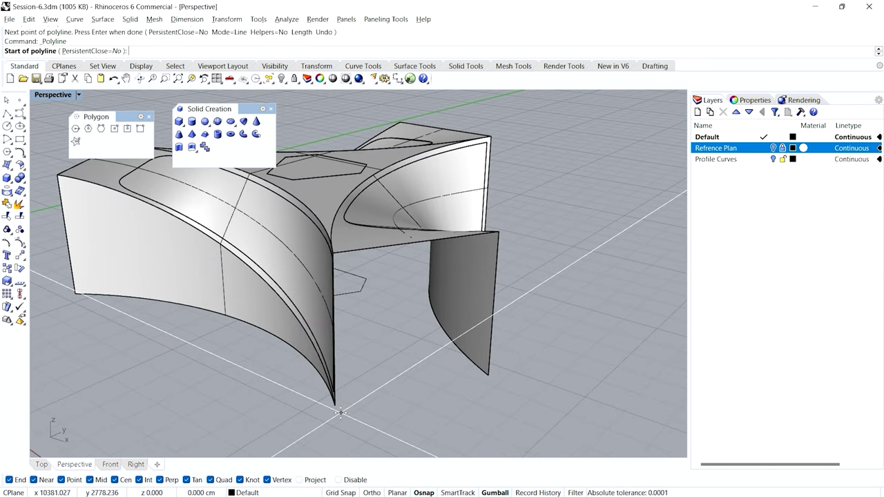
left_click(335, 405)
left_click(488, 376)
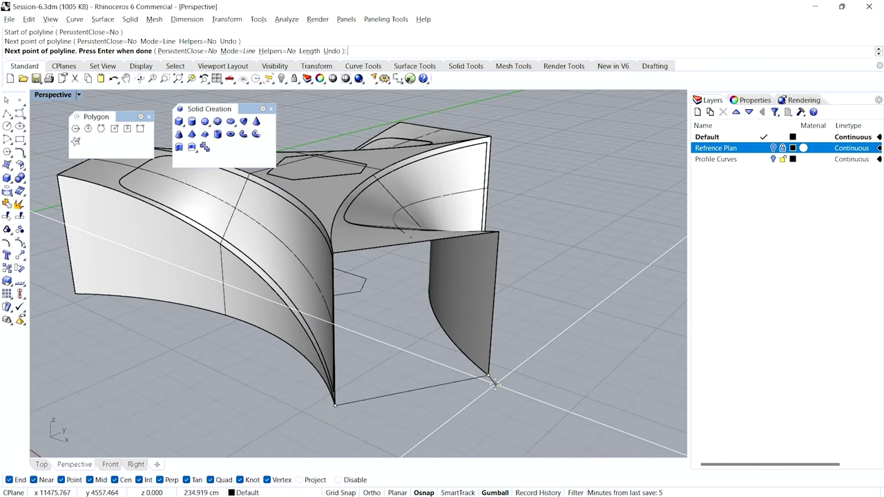
key("Return")
Close the base of the third arm's open end with a straight polyline from wall corner to wall corner
right_click_drag(494, 384, 458, 395)
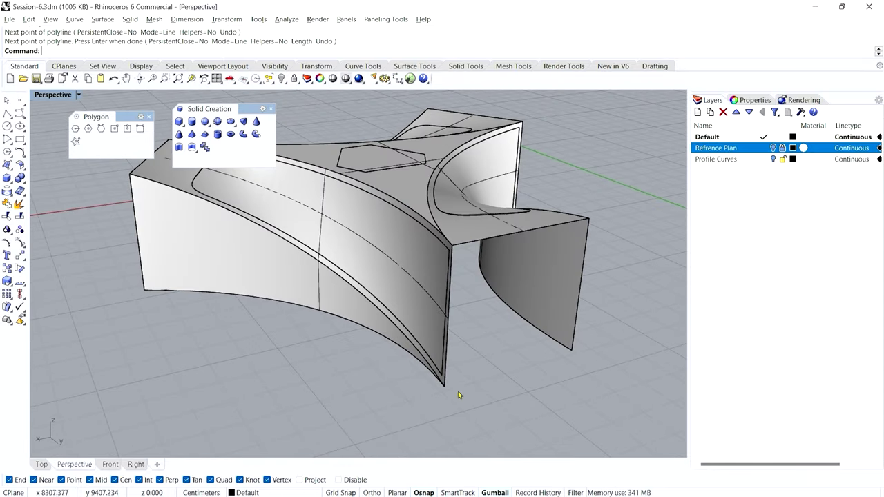
key("Return")
left_click(444, 385)
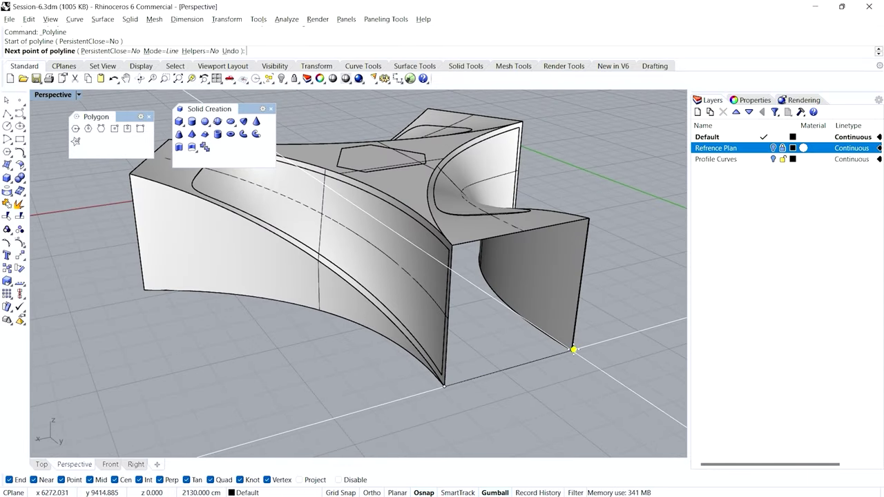
left_click(573, 349)
key("Return")
Examine the roof hexagon, the rounded arm panels and the open arm ends with their base lines from several sides
scroll(507, 357, "down", 5)
mouse_move(507, 357)
right_mouse_down()
mouse_move(237, 374)
mouse_move(514, 369)
right_mouse_up()
scroll(355, 282, "up", 5)
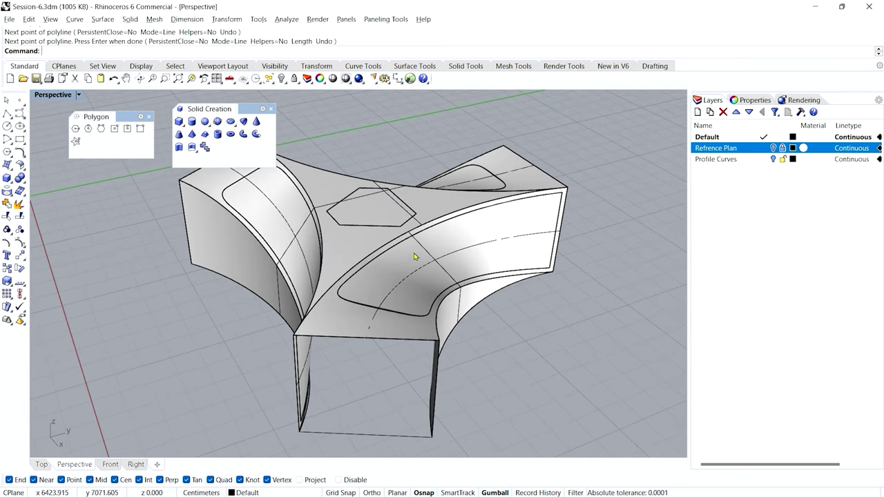
scroll(382, 278, "up", 2)
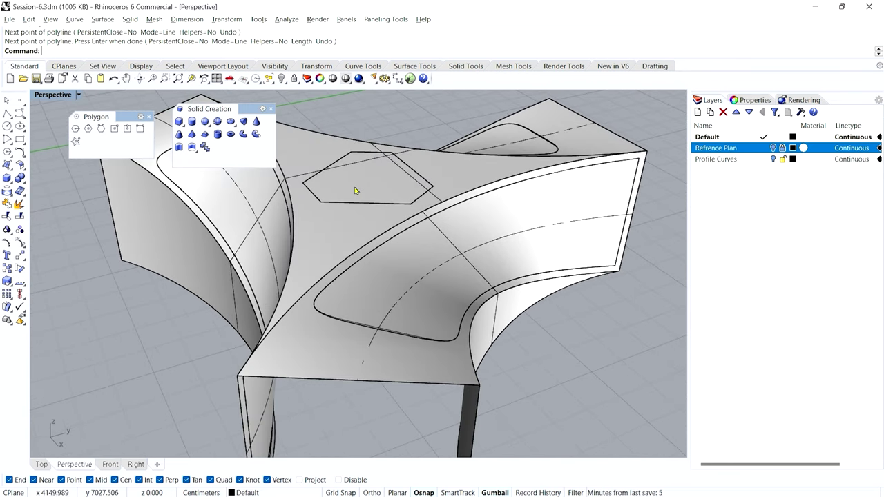
scroll(461, 239, "down", 5)
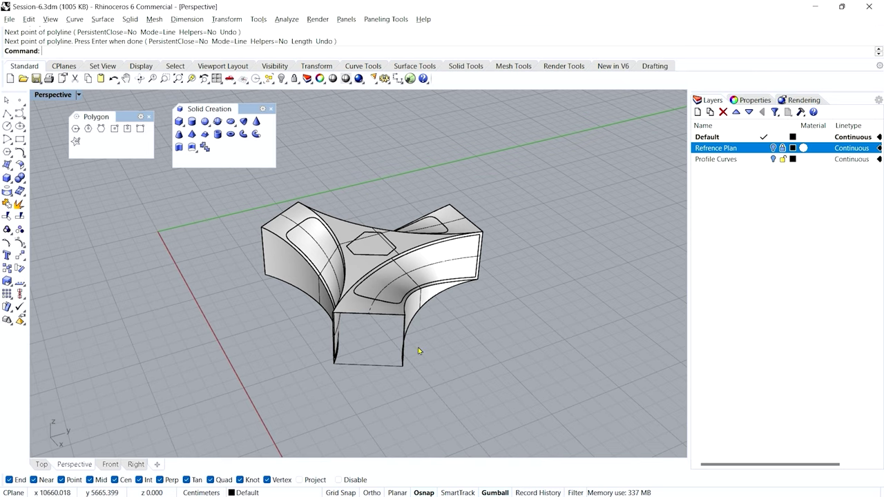
right_click_drag(417, 352, 365, 353)
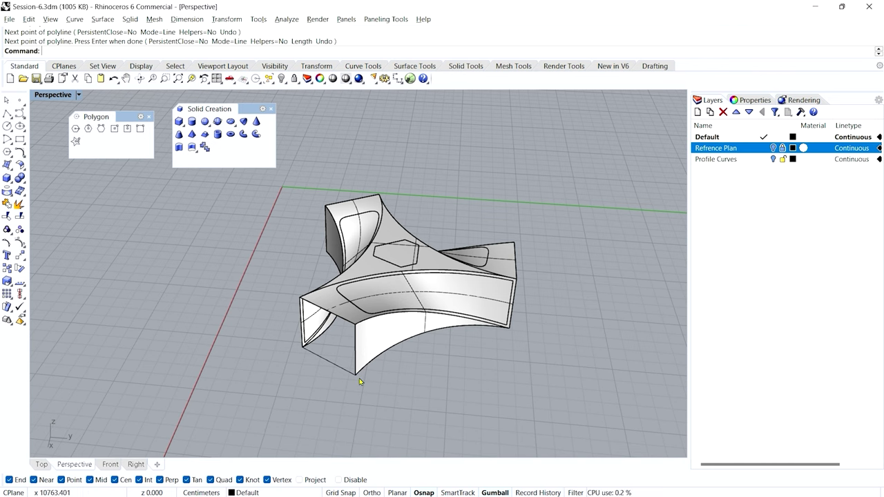
right_click_drag(383, 391, 406, 387)
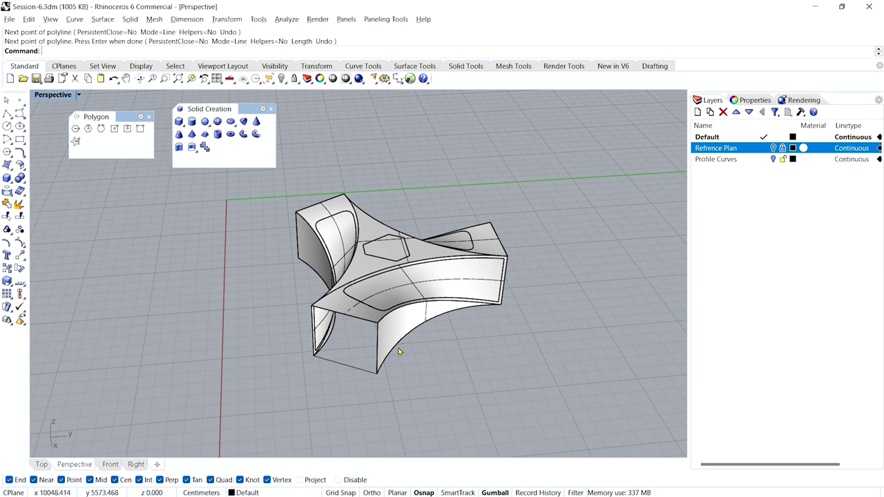
scroll(398, 352, "up", 5)
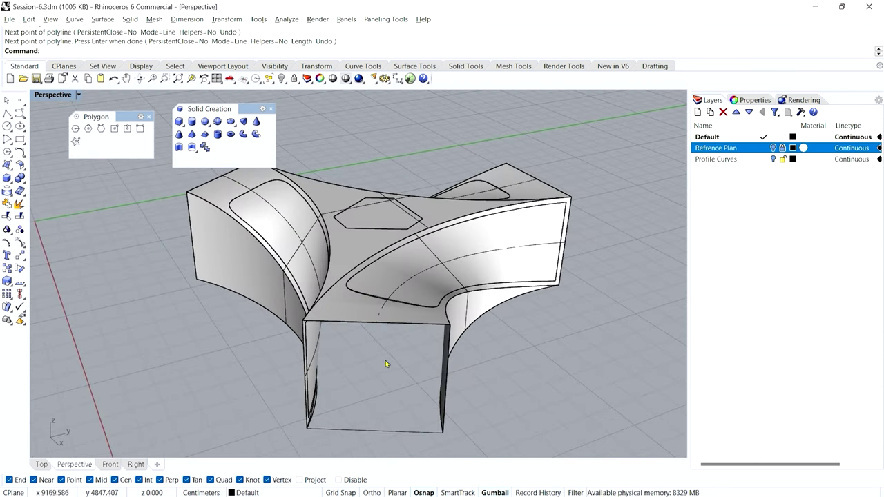
right_click_drag(386, 364, 363, 324)
scroll(357, 311, "up", 2)
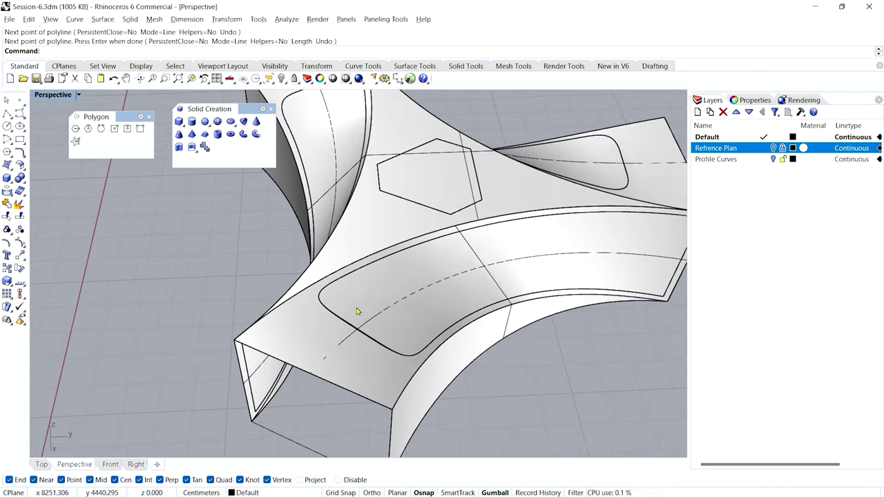
scroll(360, 312, "up", 2)
scroll(358, 296, "down", 2)
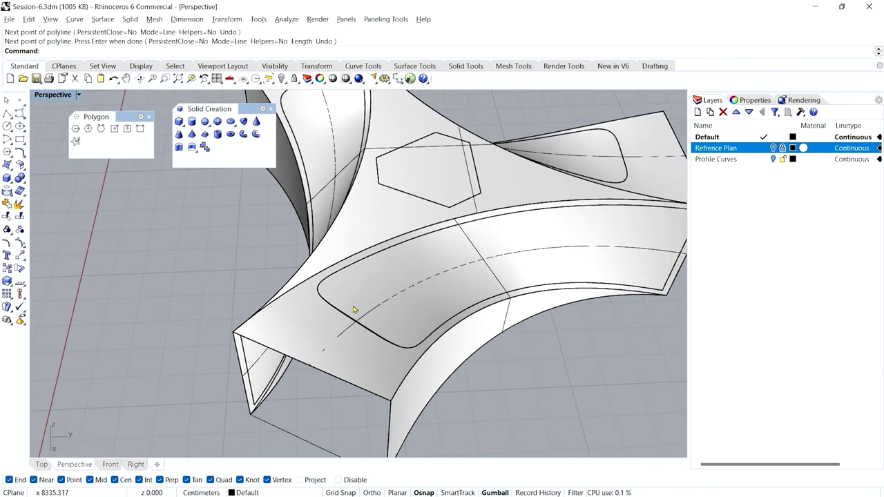
scroll(353, 309, "down", 3)
right_click_drag(353, 309, 404, 332)
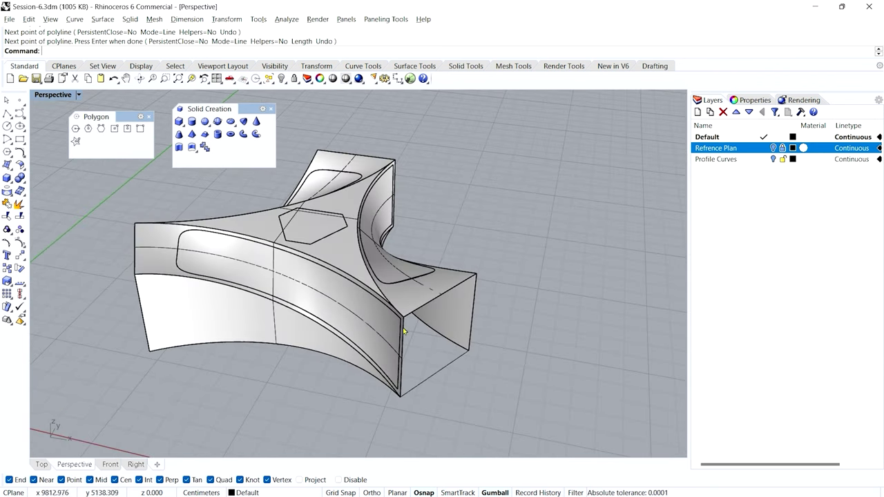
scroll(404, 331, "down", 2)
right_click_drag(343, 355, 399, 346)
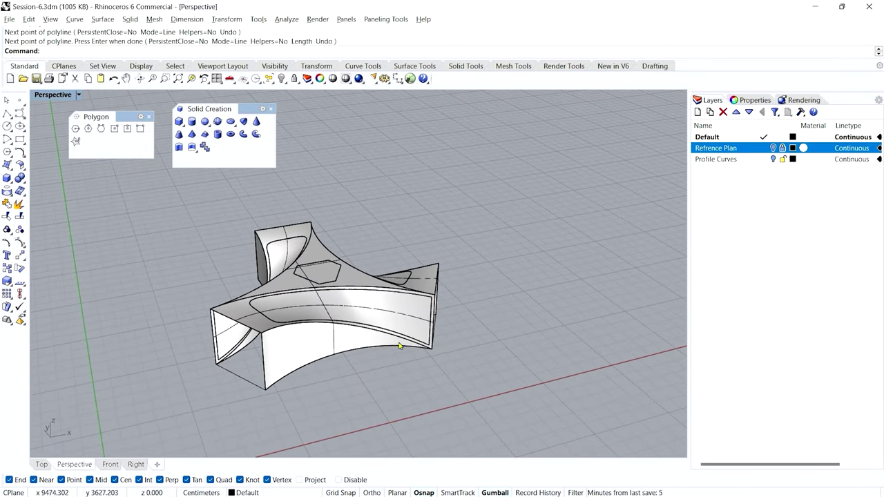
Keep the Surface Creation tools open as a floating palette beside the Solid Creation tools
right_click_drag(255, 385, 34, 236)
left_click(11, 171)
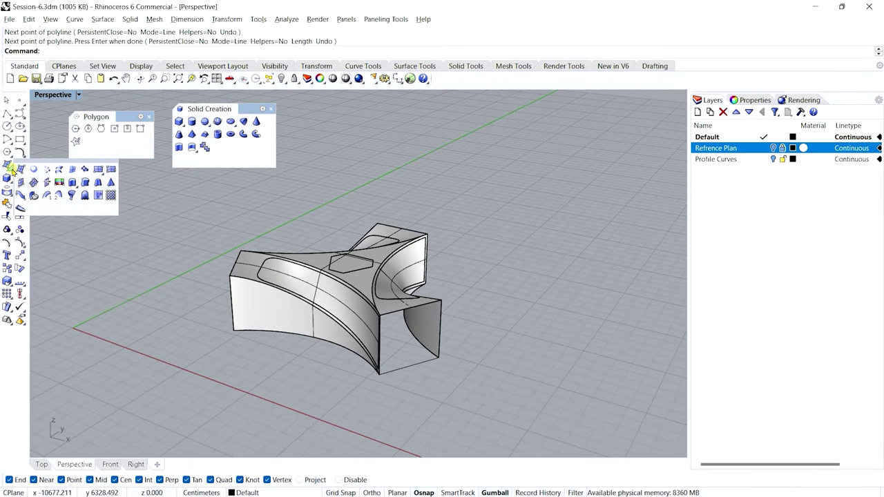
left_click_drag(42, 162, 341, 101)
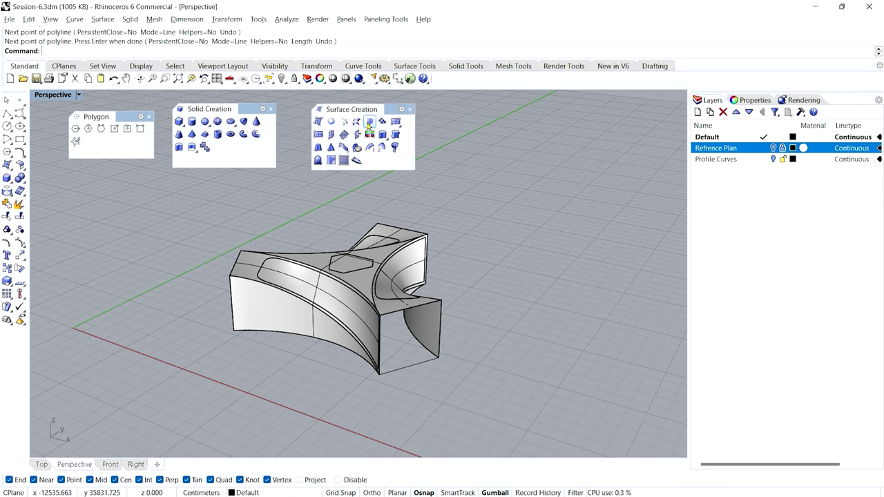
Build a planar floor surface from the curves around the building's base
left_click(331, 123)
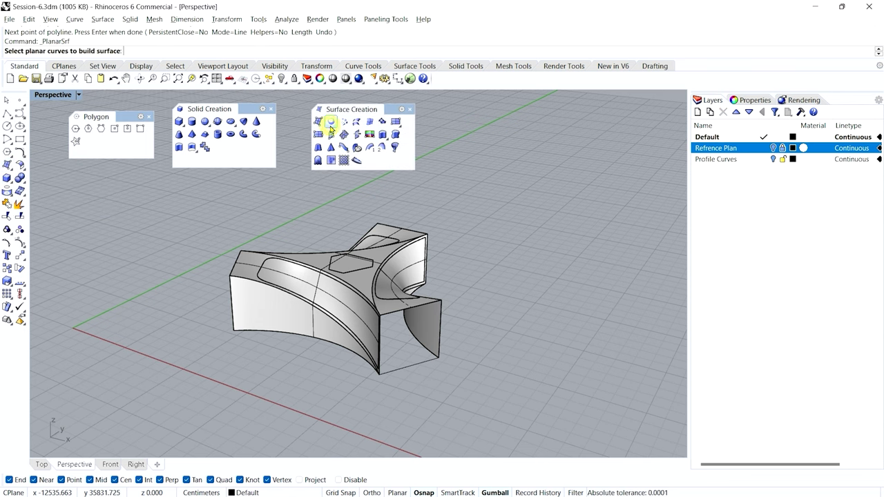
scroll(336, 350, "up", 3)
left_click(362, 334)
right_click_drag(362, 334, 402, 367)
left_click(509, 391)
right_click(509, 391)
right_click_drag(294, 371, 326, 328)
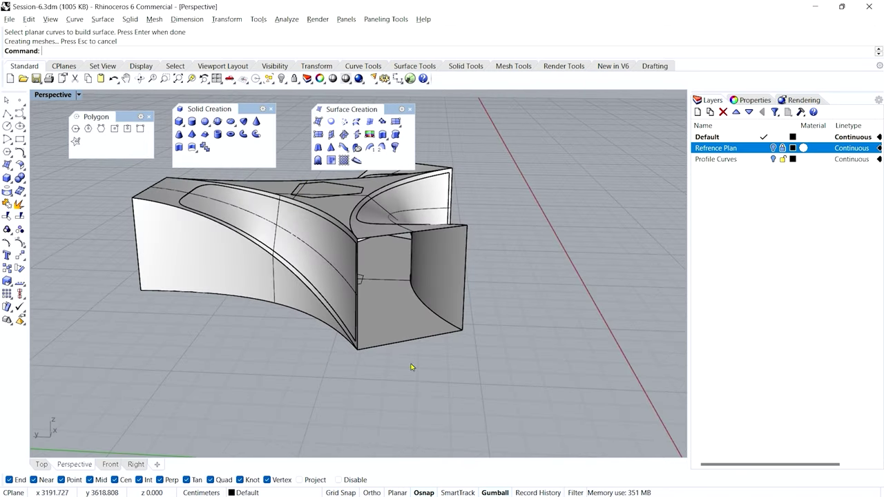
right_click_drag(411, 367, 224, 297)
left_click(331, 122)
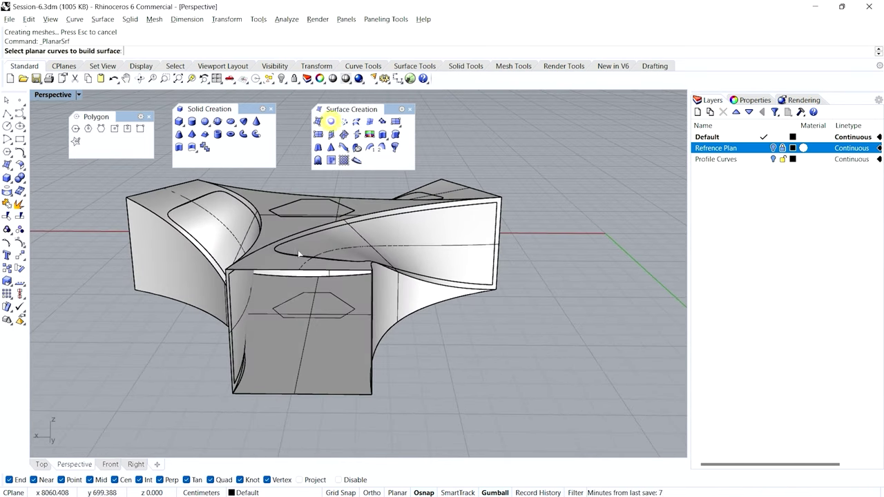
left_click(268, 275)
right_click_drag(269, 276, 360, 299)
left_click(359, 295)
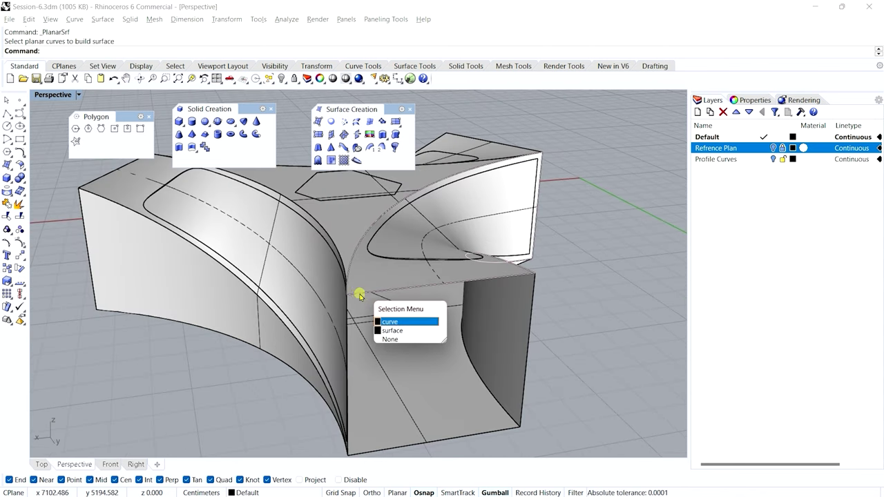
left_click(347, 337)
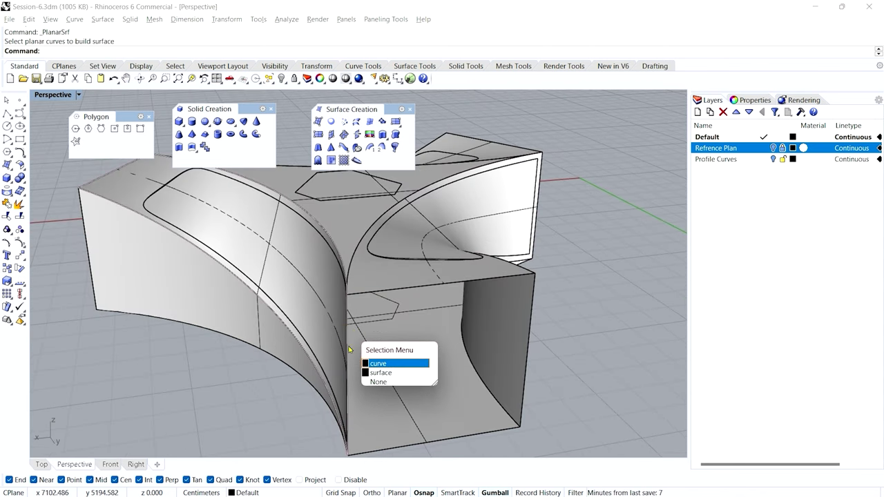
right_click_drag(295, 426, 292, 344)
Cap the first arm's open end with a planar surface built from its two vertical edges, top edge and base line
left_click(291, 330)
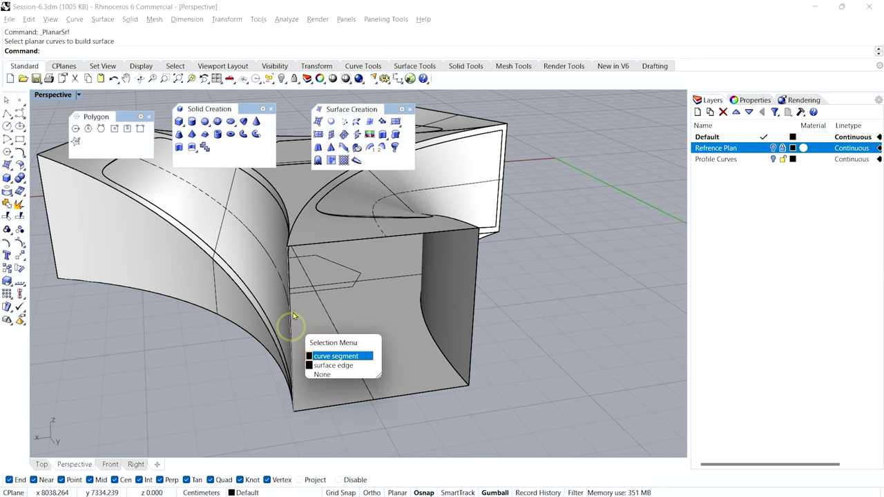
left_click(326, 355)
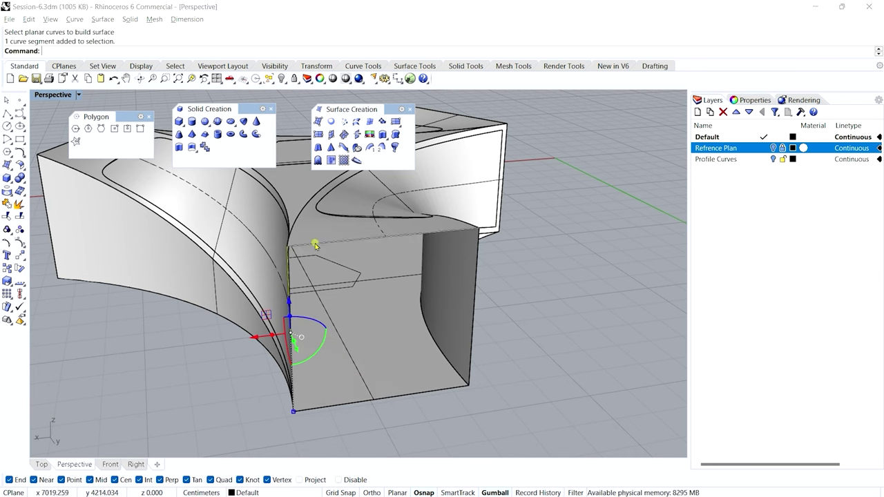
left_click(309, 246)
left_click(342, 272)
left_click(478, 260)
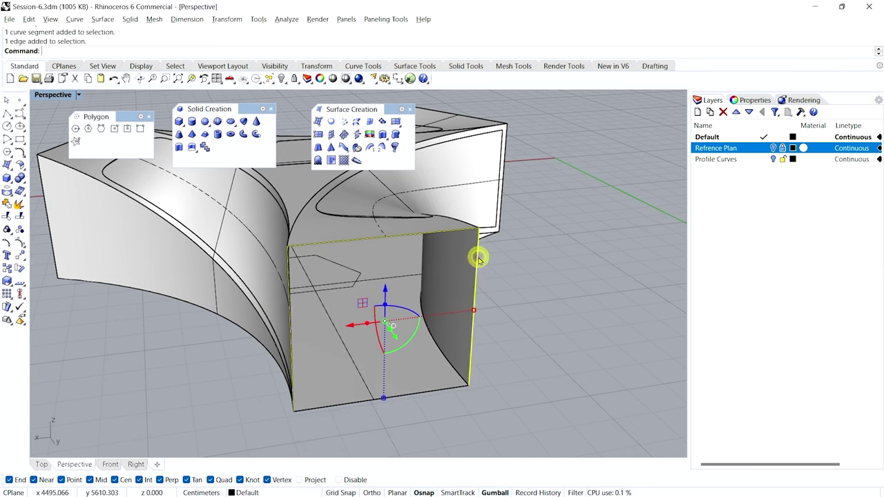
left_click(426, 396)
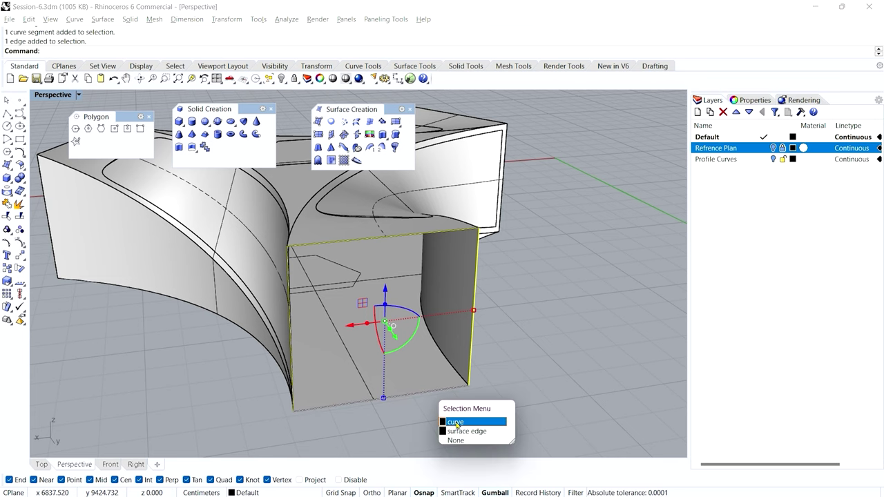
left_click(456, 423)
left_click(333, 122)
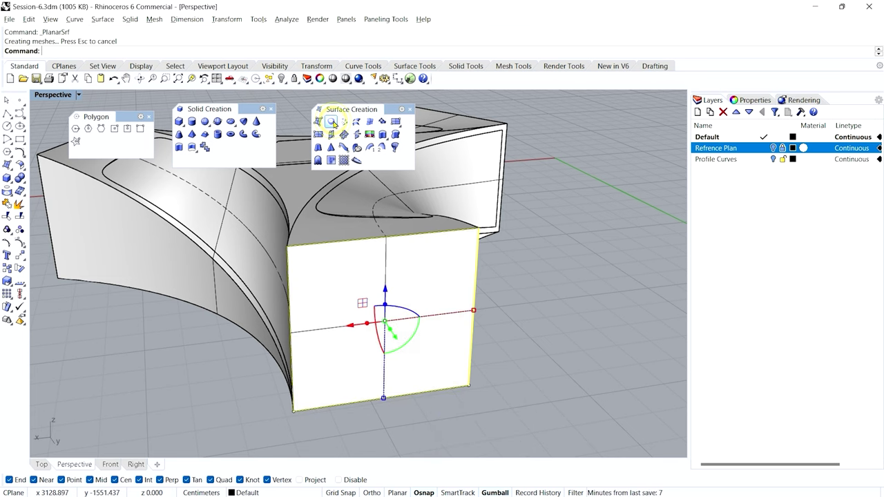
Close the second arm's open end with a planar surface through its side edges, top edge and base line
right_click_drag(493, 278, 457, 274)
scroll(457, 275, "up", 2)
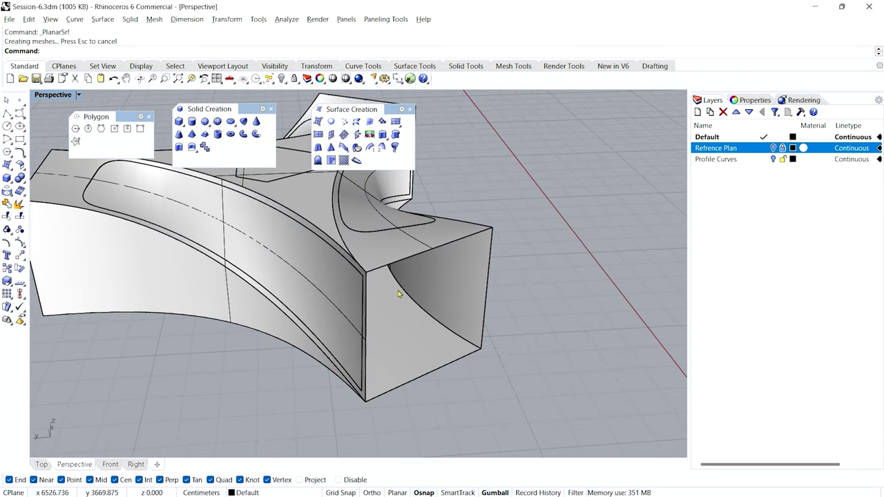
left_click(368, 285)
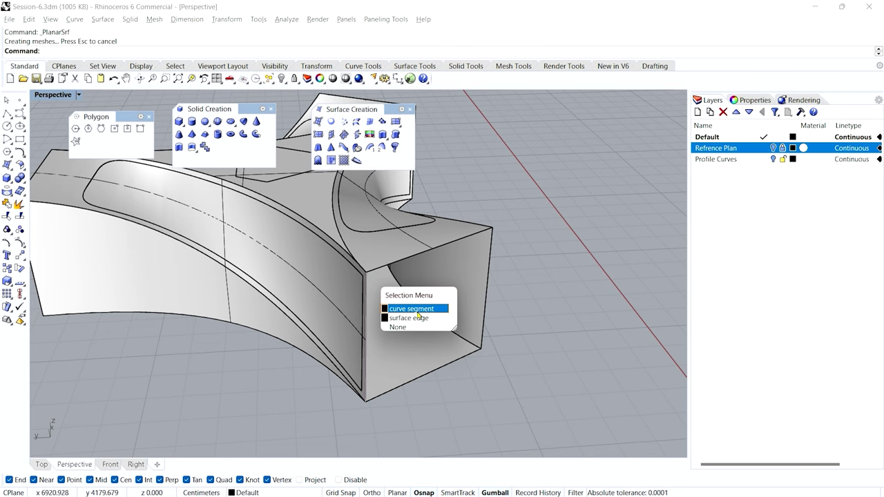
left_click(413, 309)
left_click(418, 303, "ctrl+shift")
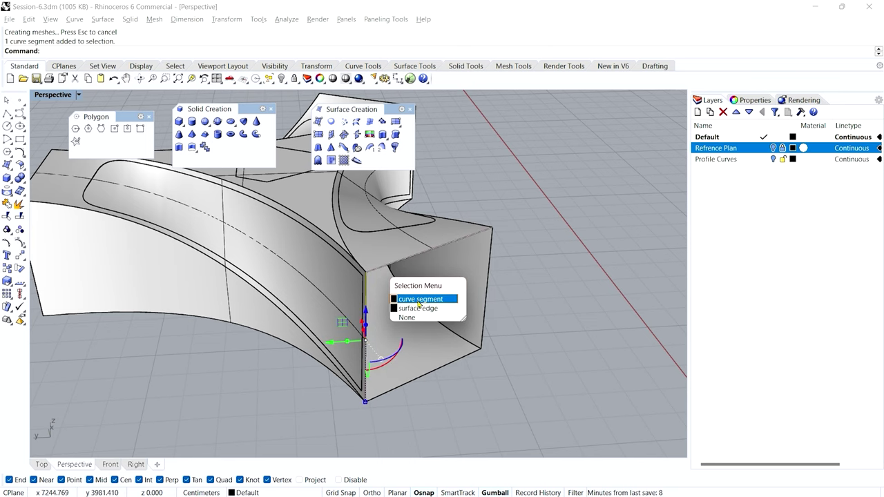
left_click(423, 299)
left_click(411, 381, "ctrl+shift")
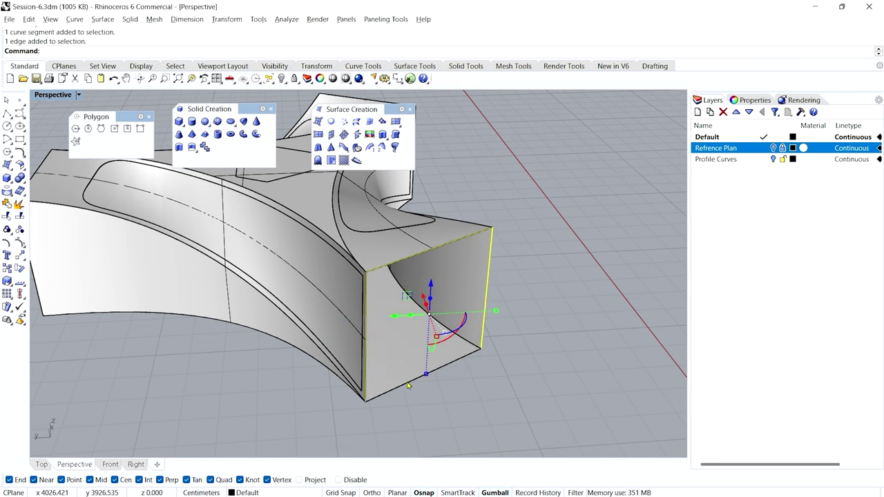
left_click(408, 379, "ctrl+shift")
left_click(444, 409)
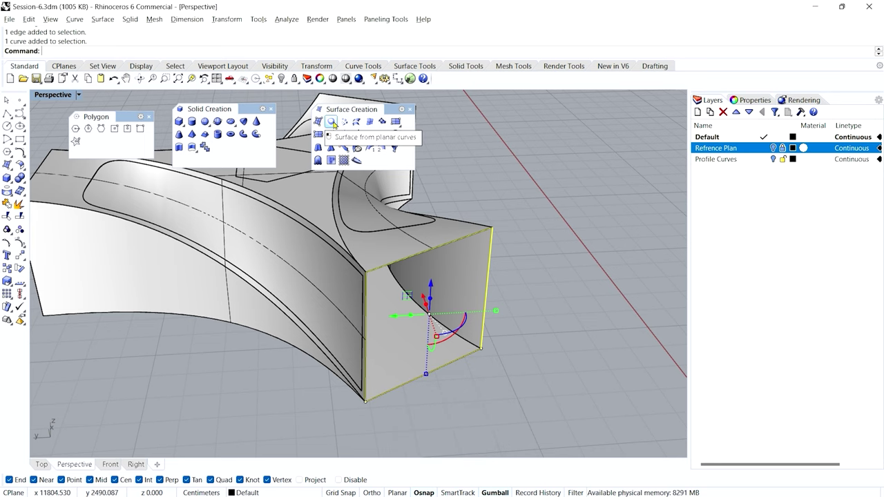
left_click(332, 122)
Fill the remaining open arm end with a planar surface from its four boundary edges and save the model
right_click_drag(514, 213, 454, 358)
left_click(447, 362)
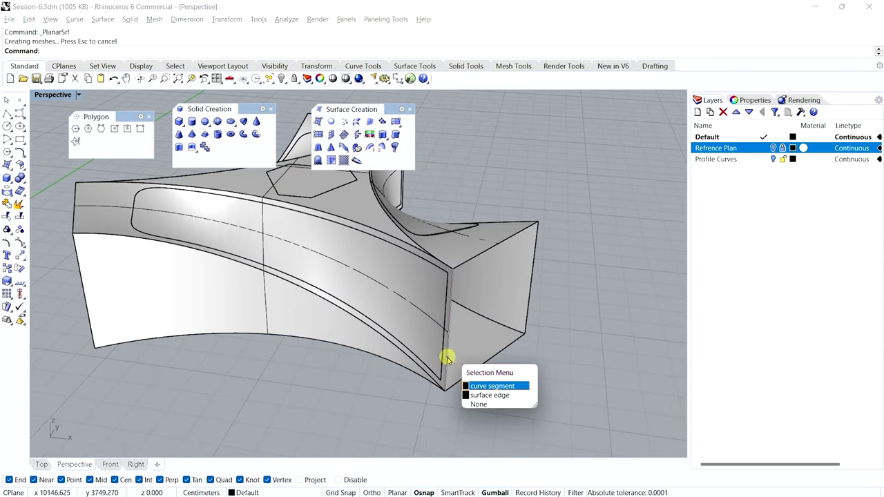
left_click(484, 396)
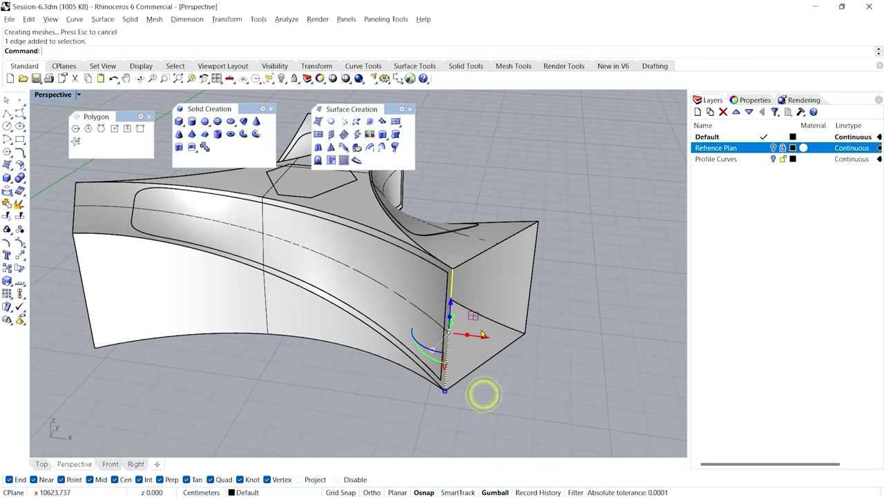
left_click(476, 255)
left_click(512, 302)
left_click(492, 354)
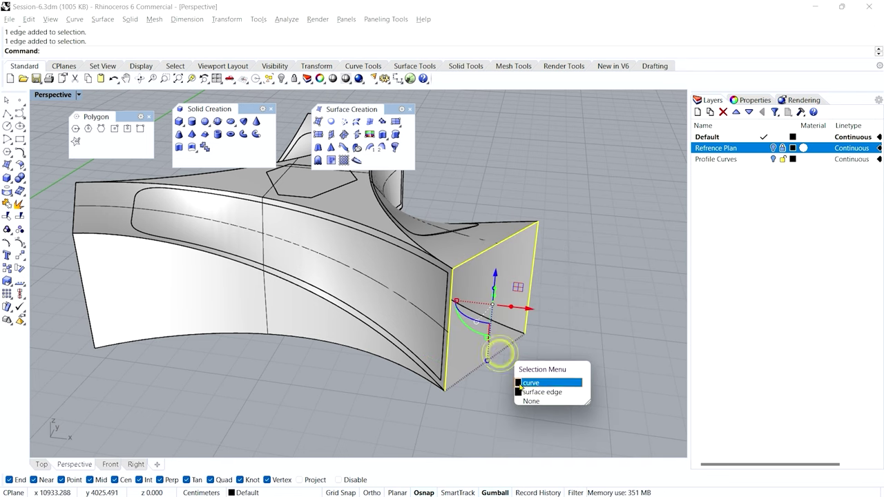
left_click(523, 392)
left_click(330, 122)
right_click_drag(529, 186, 485, 343)
key("ctrl+s")
right_click_drag(440, 362, 558, 226)
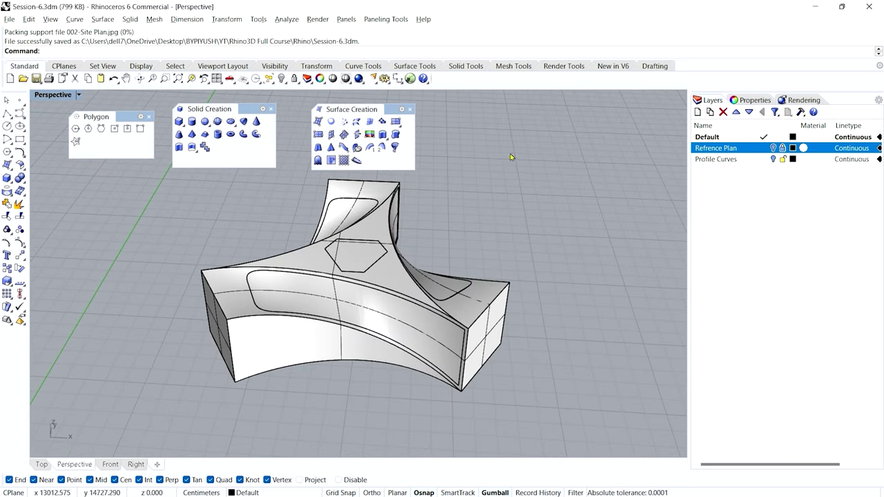
Close the floating Surface Creation, Solid Creation and Polygon tool palettes
left_click(409, 110)
left_click(271, 109)
left_click(148, 116)
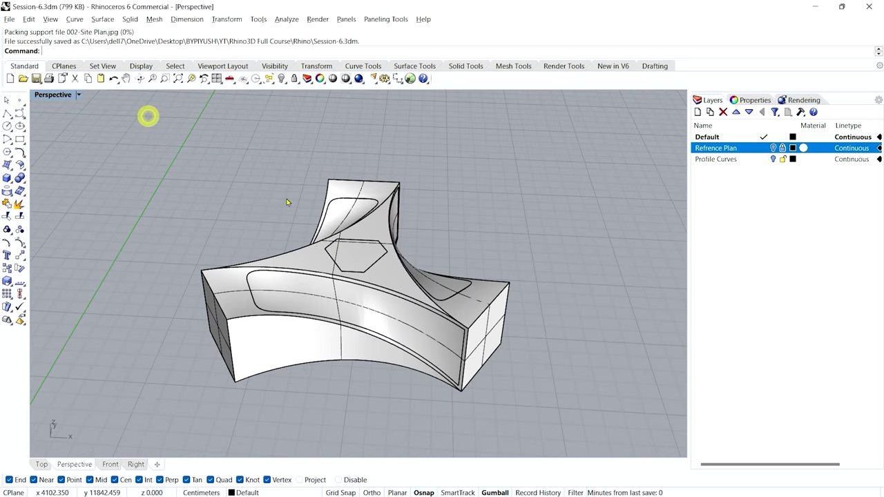
Create a new layer named Glass Wind
left_click(707, 181)
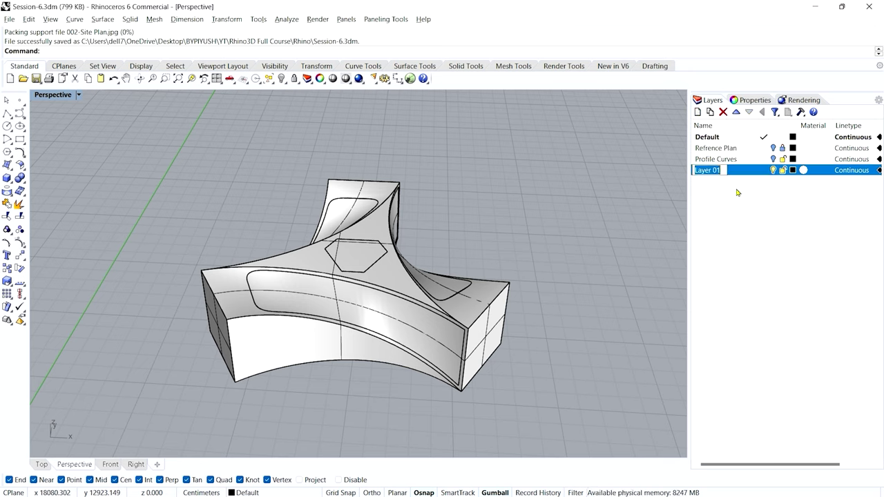
key("Return")
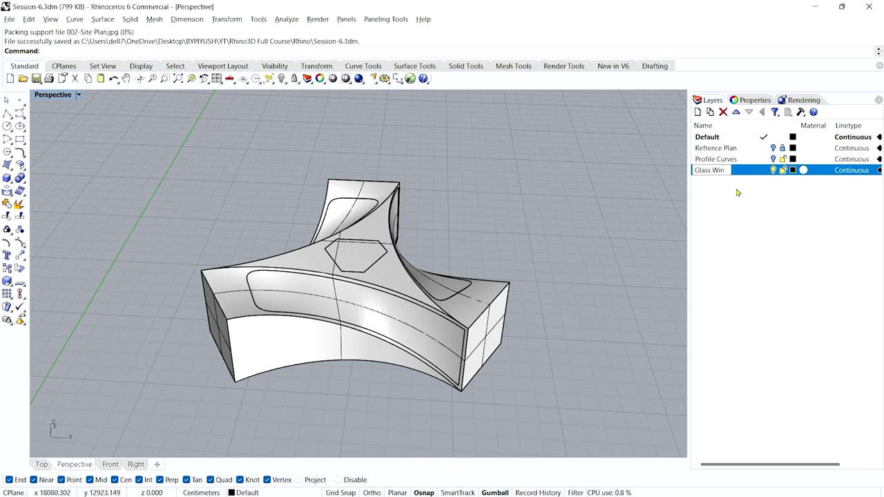
key("Return")
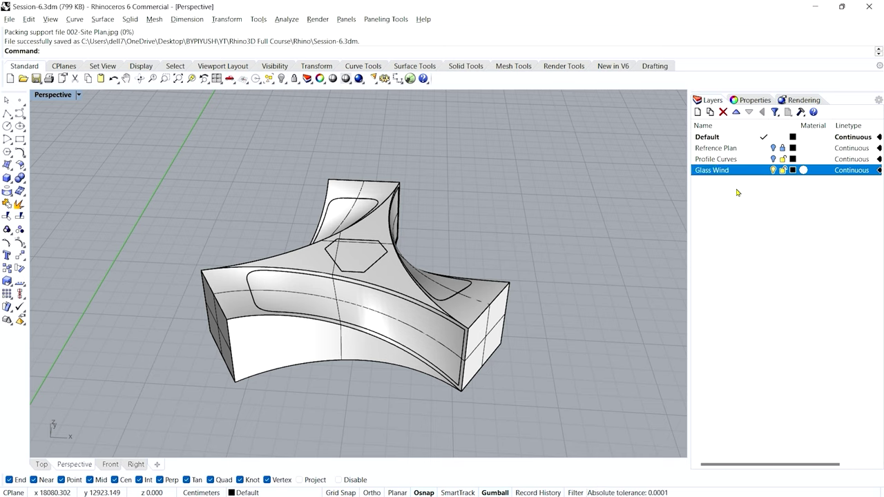
Move the three rounded arm panels, the roof hexagon and the three arm end surfaces to the Glass Wind layer
left_click(373, 307, "ctrl+shift")
left_click(358, 257, "ctrl+shift")
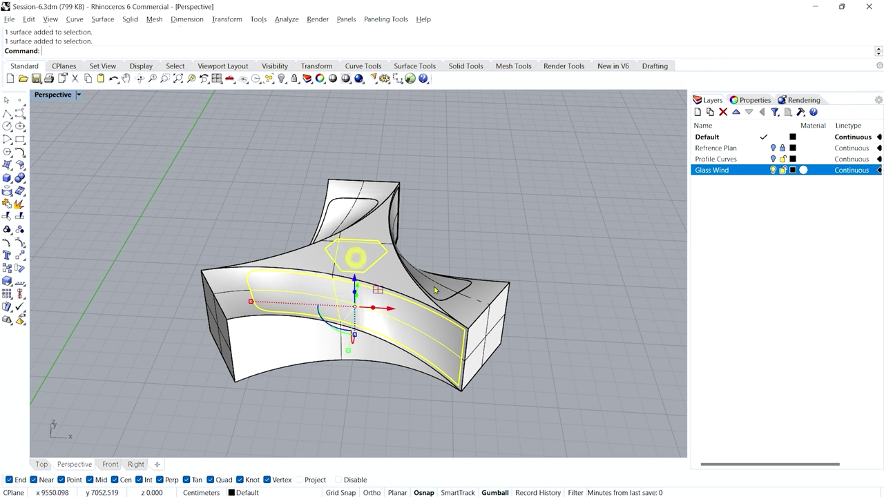
left_click(427, 286, "ctrl+shift")
left_click(456, 250)
right_click_drag(456, 250, 408, 290)
left_click(405, 297, "ctrl+shift")
left_click(292, 278, "ctrl+shift")
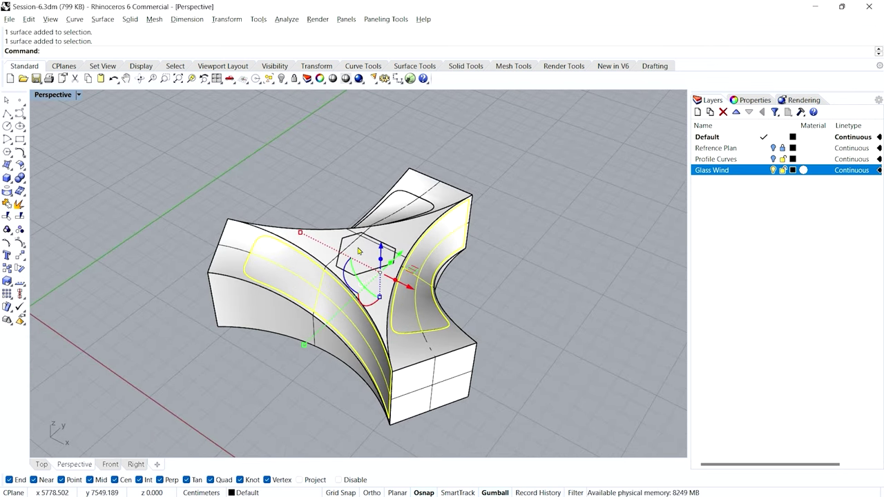
left_click(358, 251, "ctrl+shift")
left_click(394, 210, "ctrl+shift")
right_click_drag(394, 210, 276, 377)
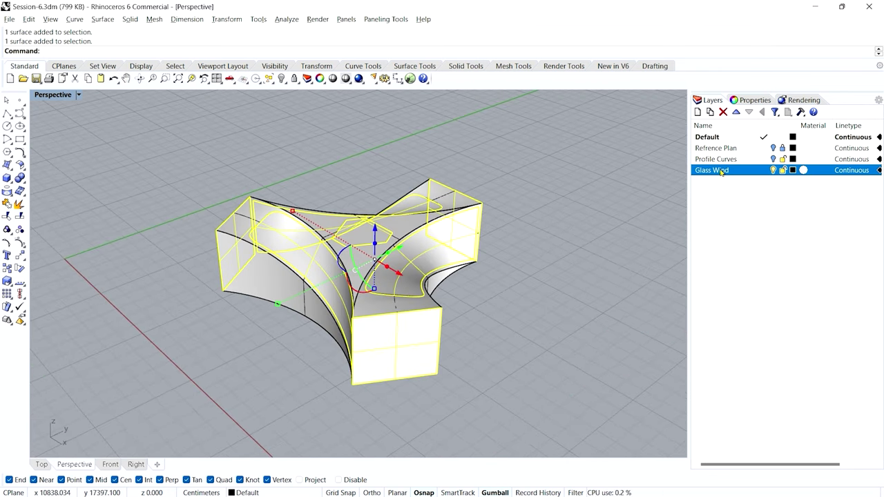
right_click(721, 170)
left_click(760, 364)
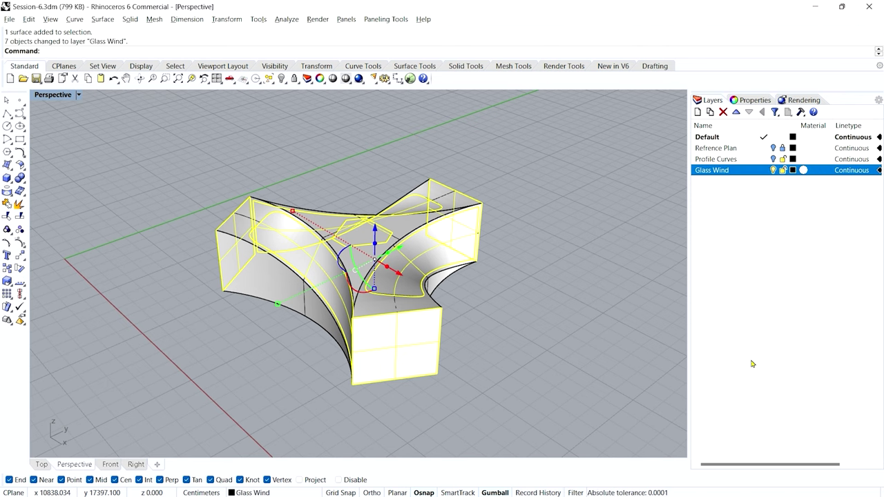
Give the Glass Wind layer a Plastic material with 46% transparency
left_click(804, 170)
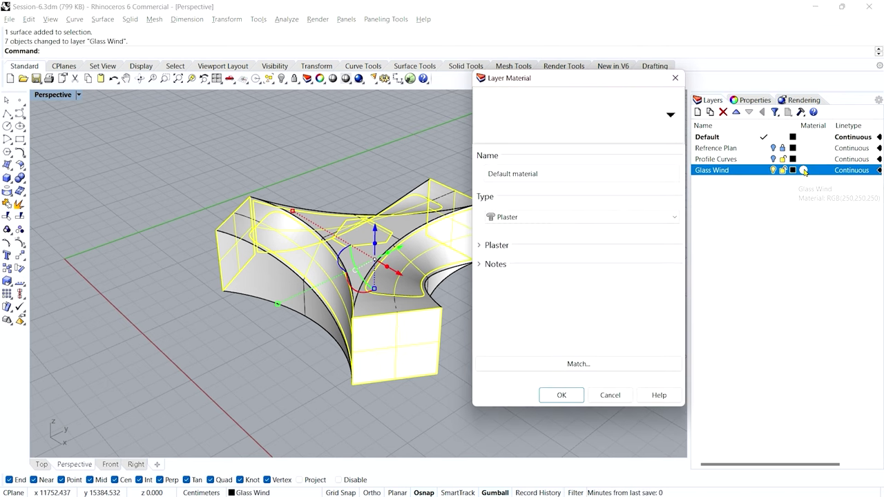
left_click(564, 178)
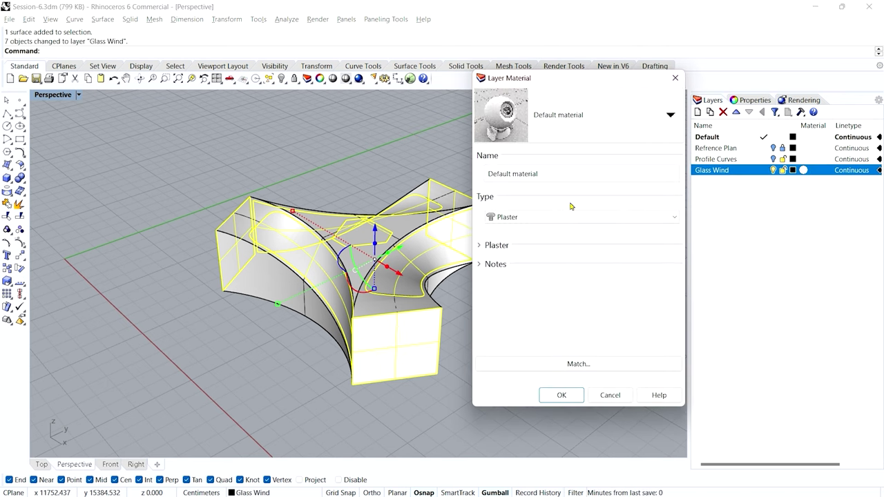
left_click(592, 217)
left_click(527, 304)
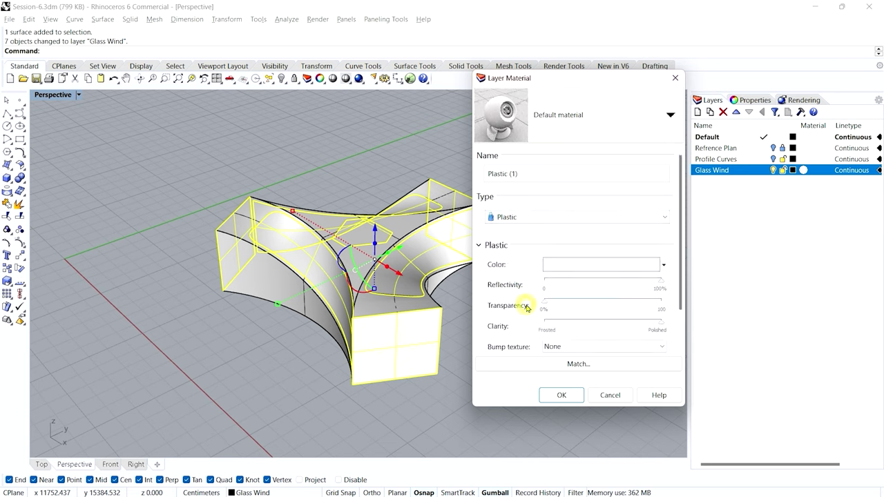
left_click_drag(679, 270, 682, 309)
left_click(598, 256)
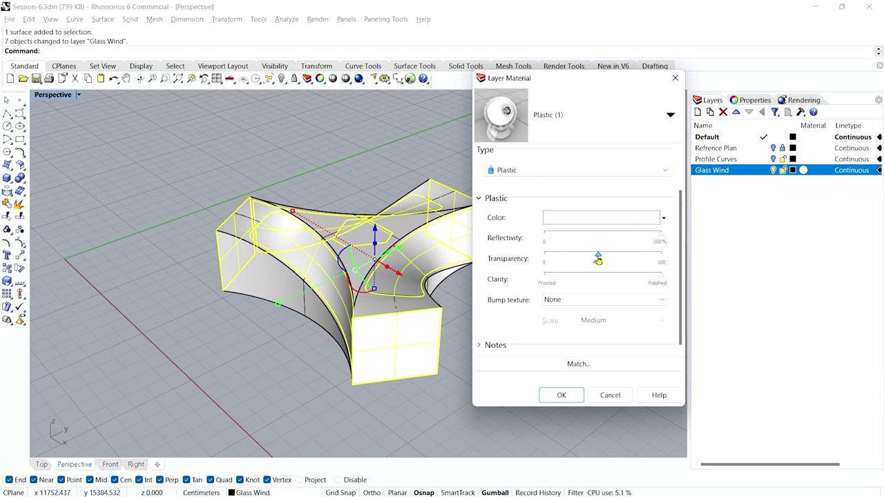
Set the plastic material's color to medium gray and apply it to the Glass Wind layer
left_click(582, 219)
left_click_drag(262, 203, 270, 217)
key("Return")
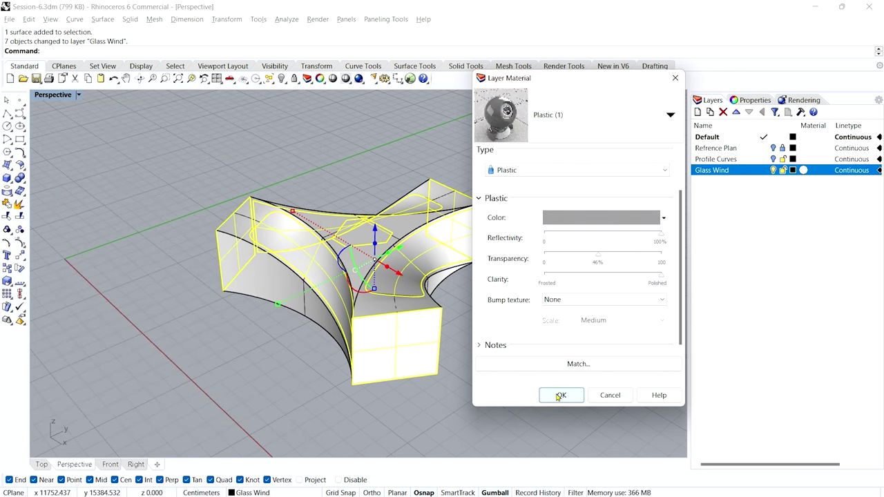
left_click(558, 394)
left_click(246, 380)
Examine the transparent glass surfaces with the Perspective viewport in Rendered display mode
left_click(78, 95)
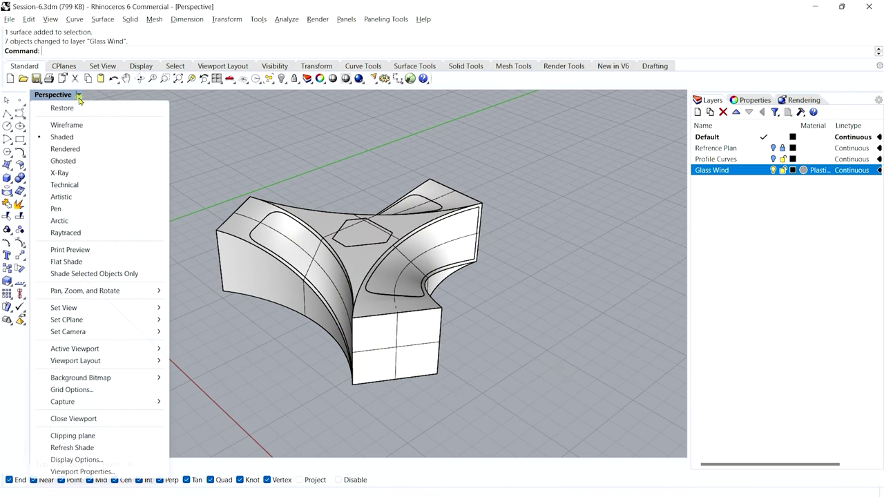
left_click(87, 148)
right_click_drag(302, 345, 266, 272)
Set the Perspective viewport to Arctic display mode
left_click(78, 95)
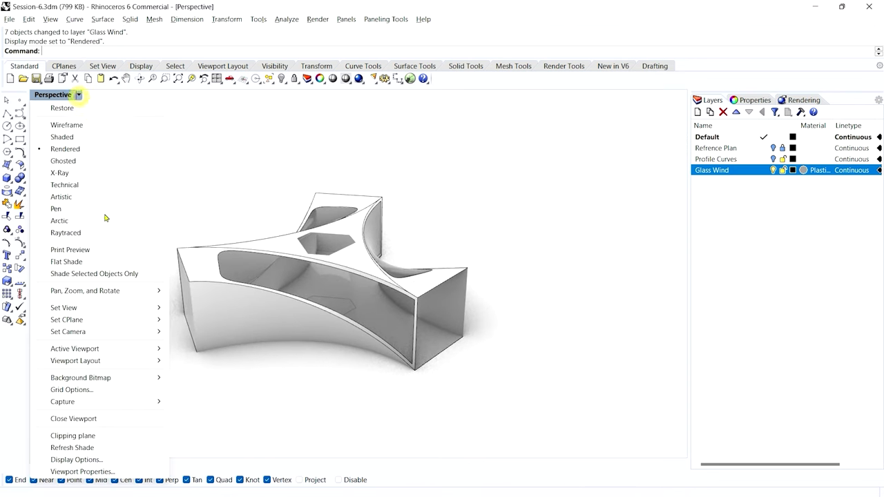
left_click(60, 221)
mouse_move(229, 296)
right_mouse_down()
mouse_move(257, 351)
mouse_move(239, 288)
right_mouse_up()
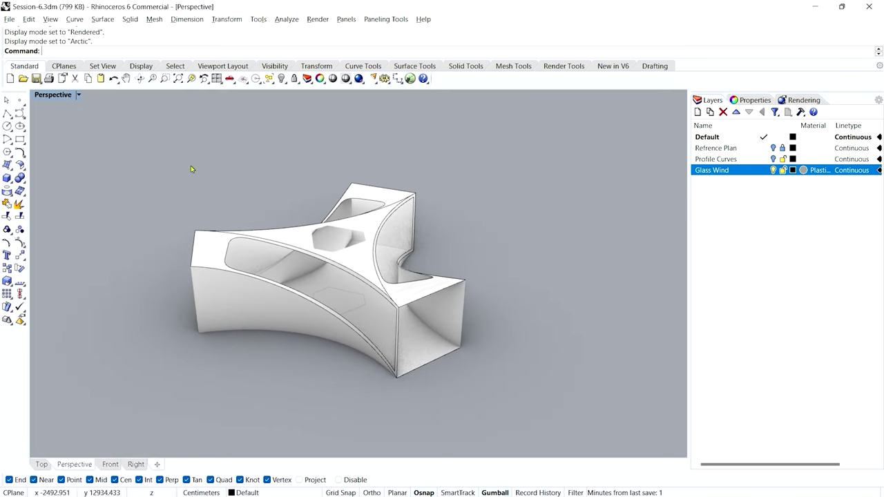
Set the Perspective viewport to Rendered display mode
left_click(78, 95)
left_click(74, 149)
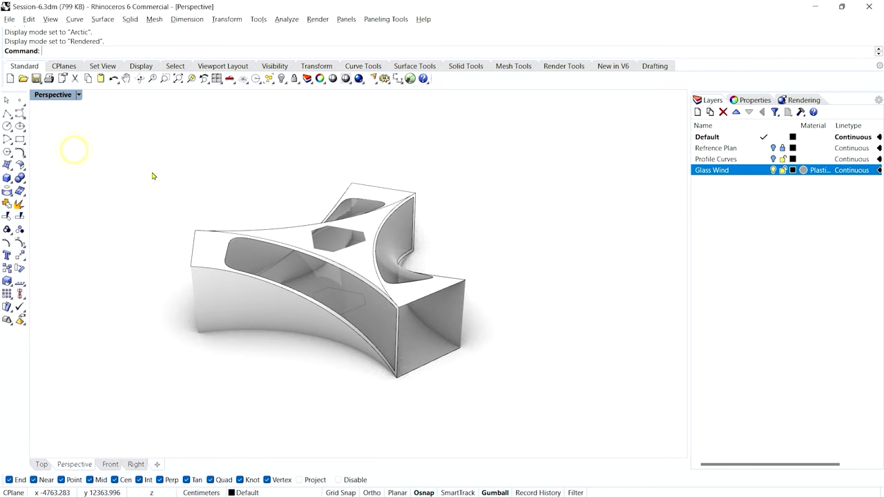
middle_click(204, 183)
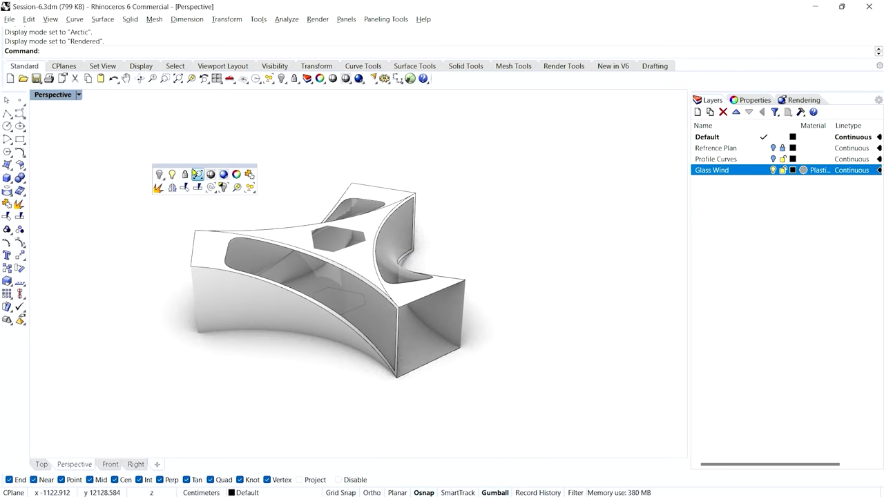
middle_click(187, 167)
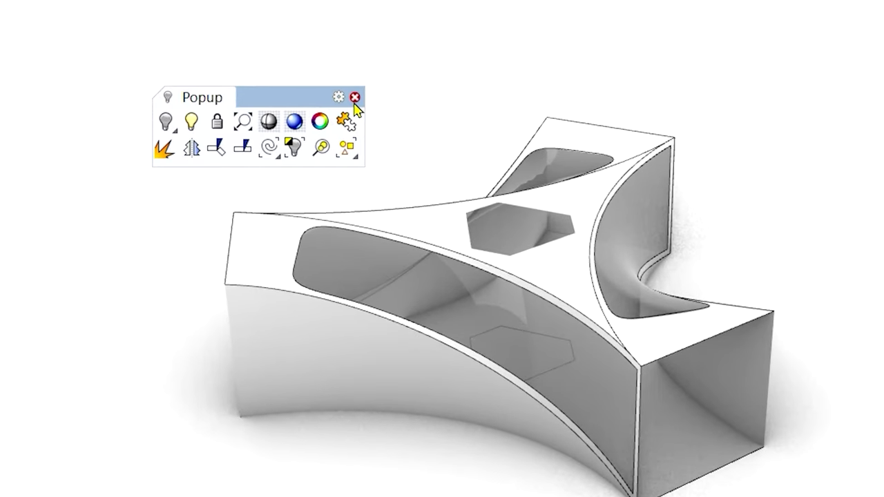
left_click(354, 101)
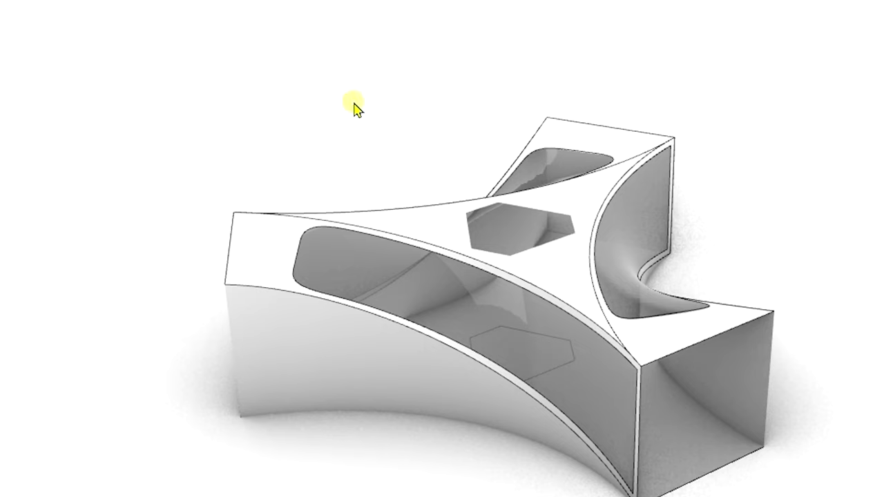
Select all the visible curves in the model and move them to the Profile Curves layer
middle_click(296, 94)
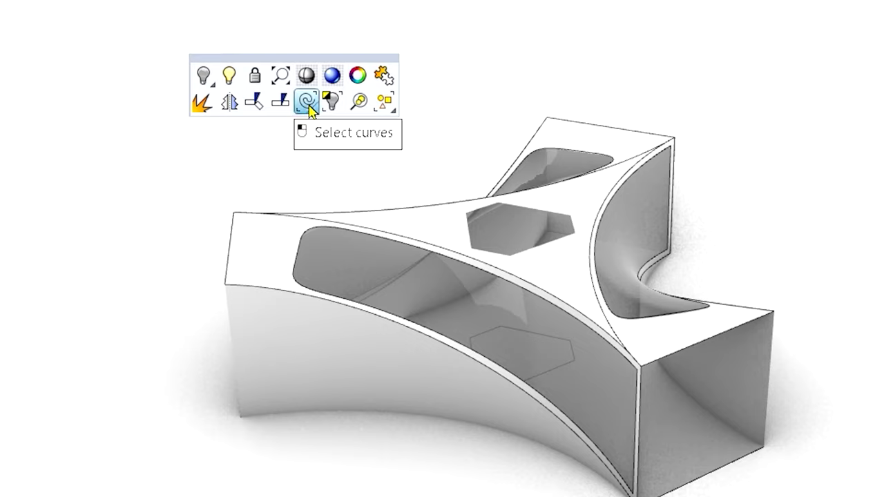
middle_click(413, 85)
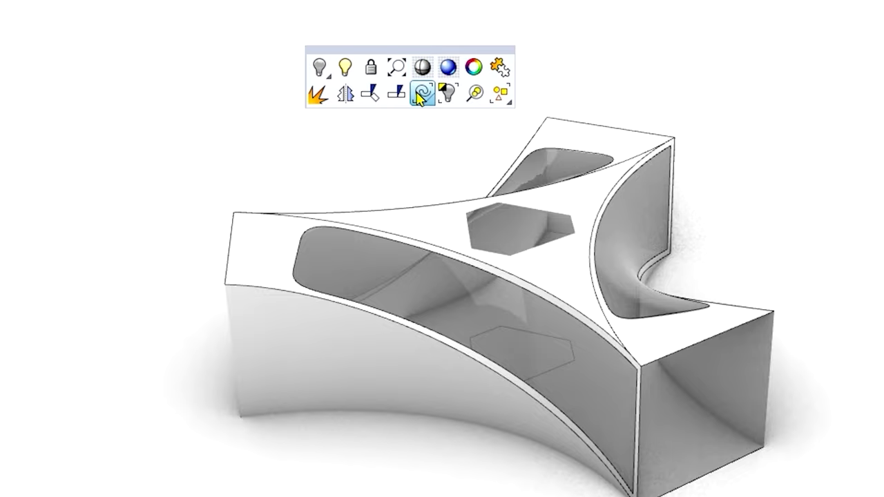
left_click(421, 91)
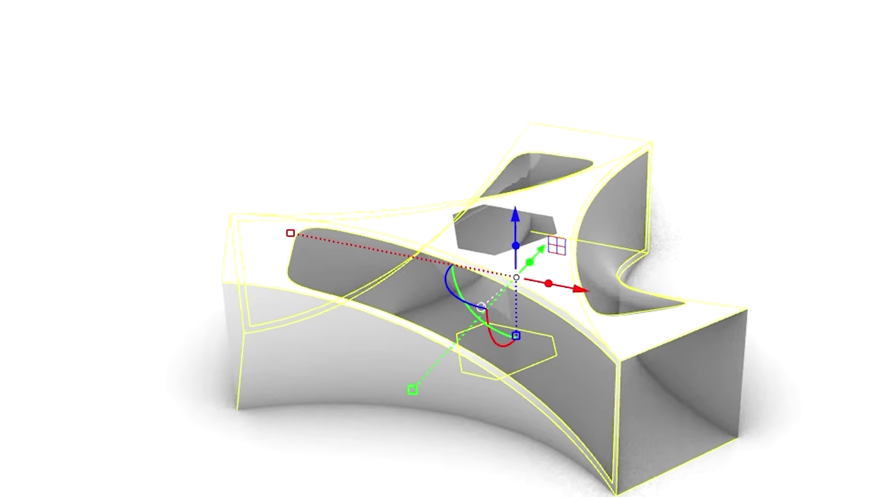
right_click(733, 158)
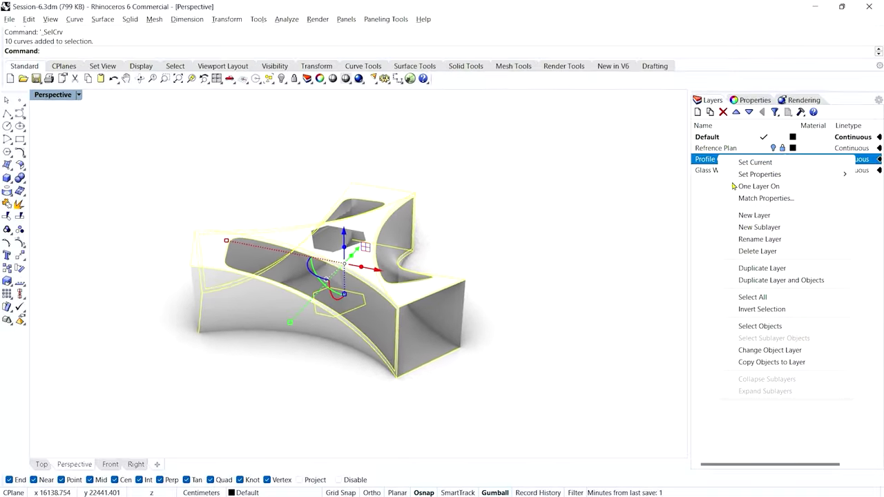
left_click(747, 350)
Frame the building more closely in the Perspective viewport and save the file
right_click_drag(339, 189, 297, 266)
scroll(301, 261, "up", 3)
right_click_drag(325, 307, 365, 315, "shift")
key("ctrl+s")
Run Turntable to rotate the view around the building, and stop the rotation
type("Turntable")
key("Return")
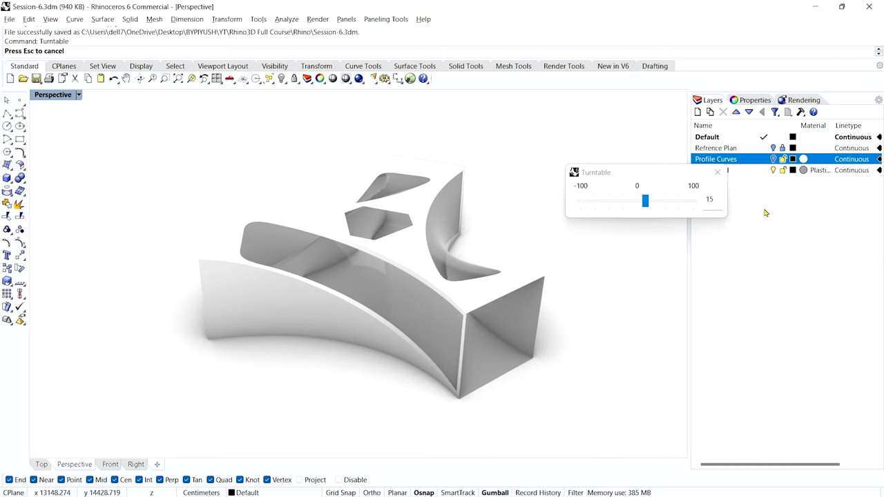
key("Escape")
Fit the building in the view, rerun Turntable with its dialog moved off the model, and end it after viewing all sides
left_click(166, 79)
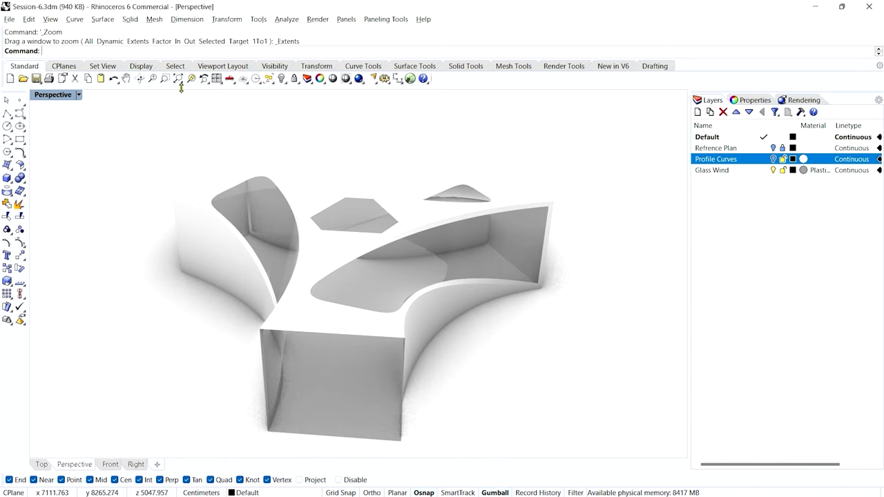
type("Turntable")
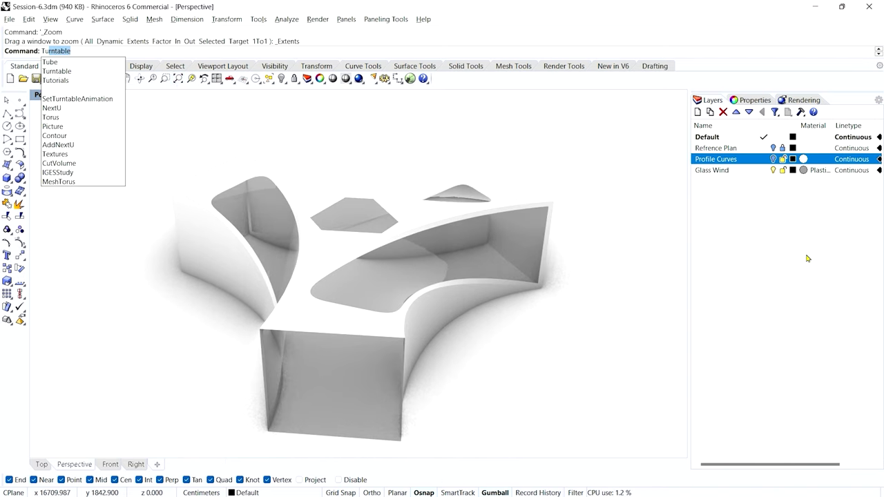
key("Return")
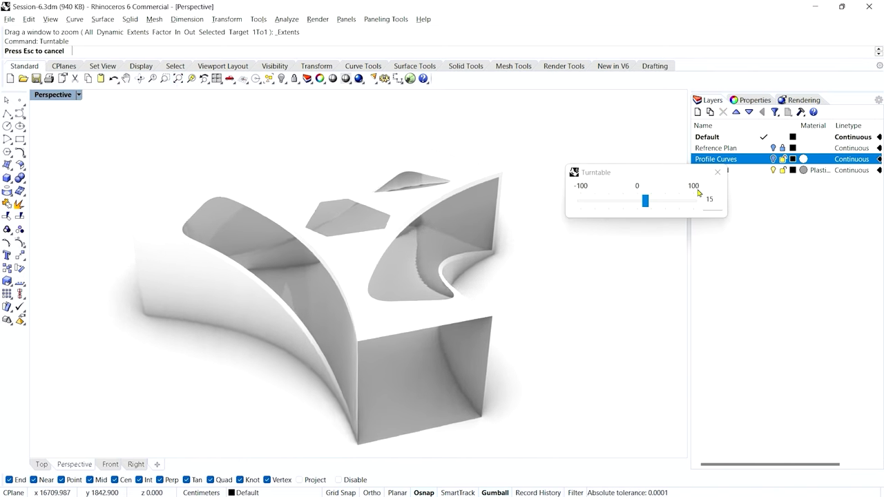
left_click_drag(639, 177, 782, 221)
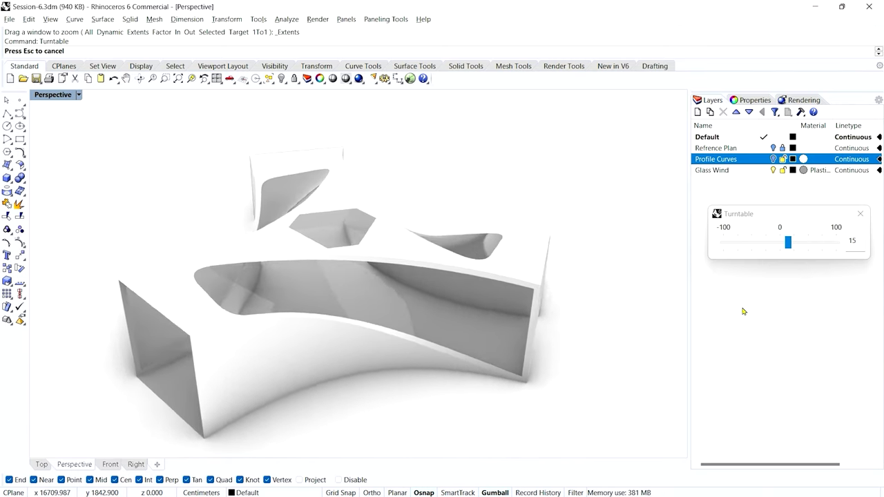
left_click(860, 213)
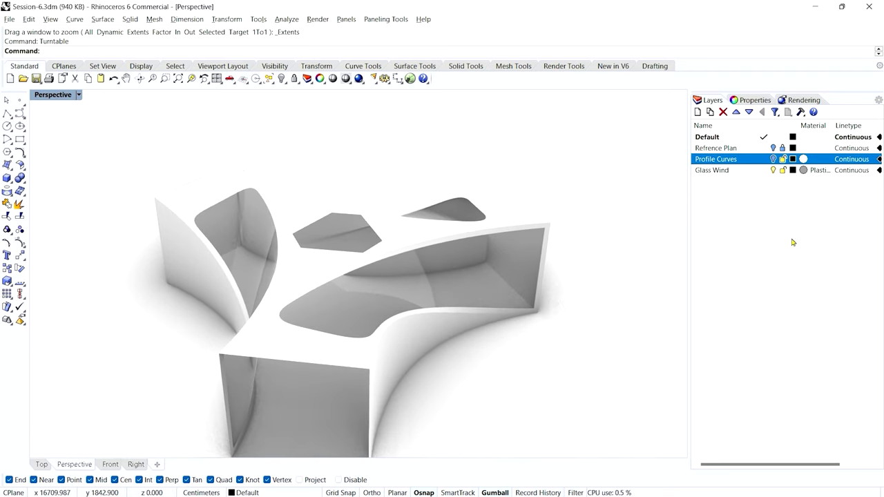